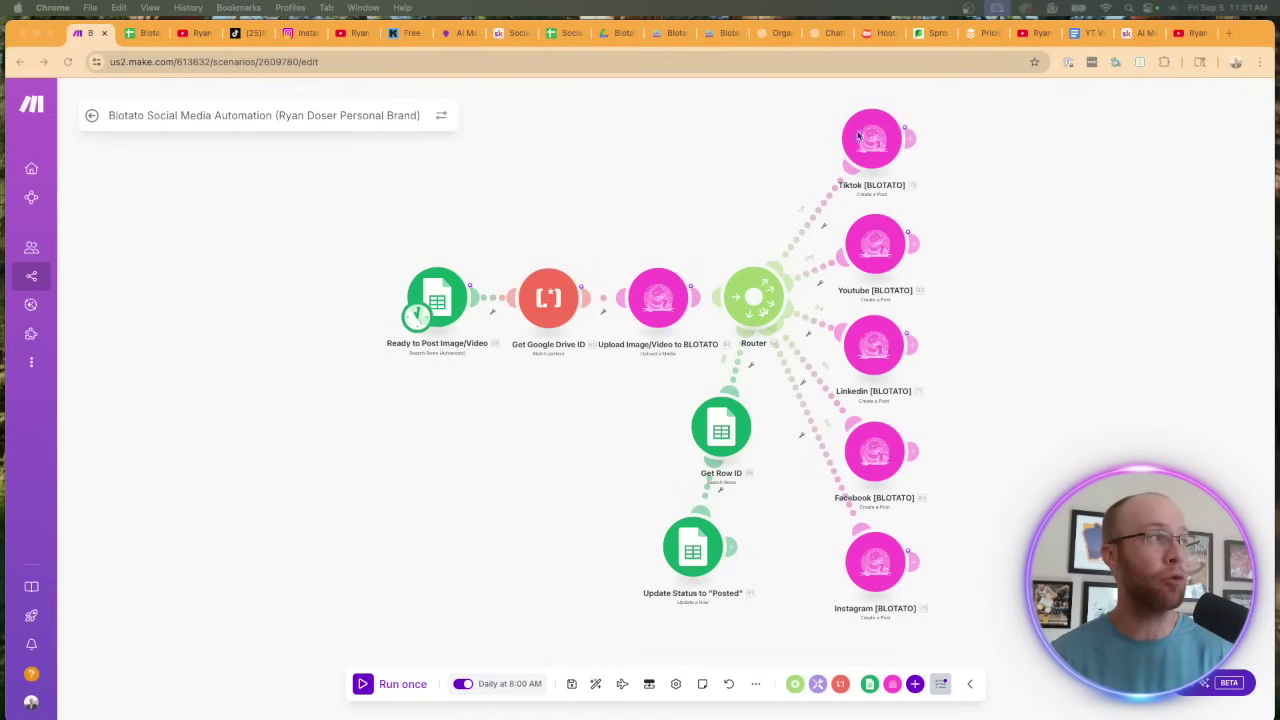
Step: Look over the TikTok and Instagram profiles and the Blotato Automation Demo spreadsheet, and return to the Make scenario
{"action": "left_click", "coordinate": [240, 34]}
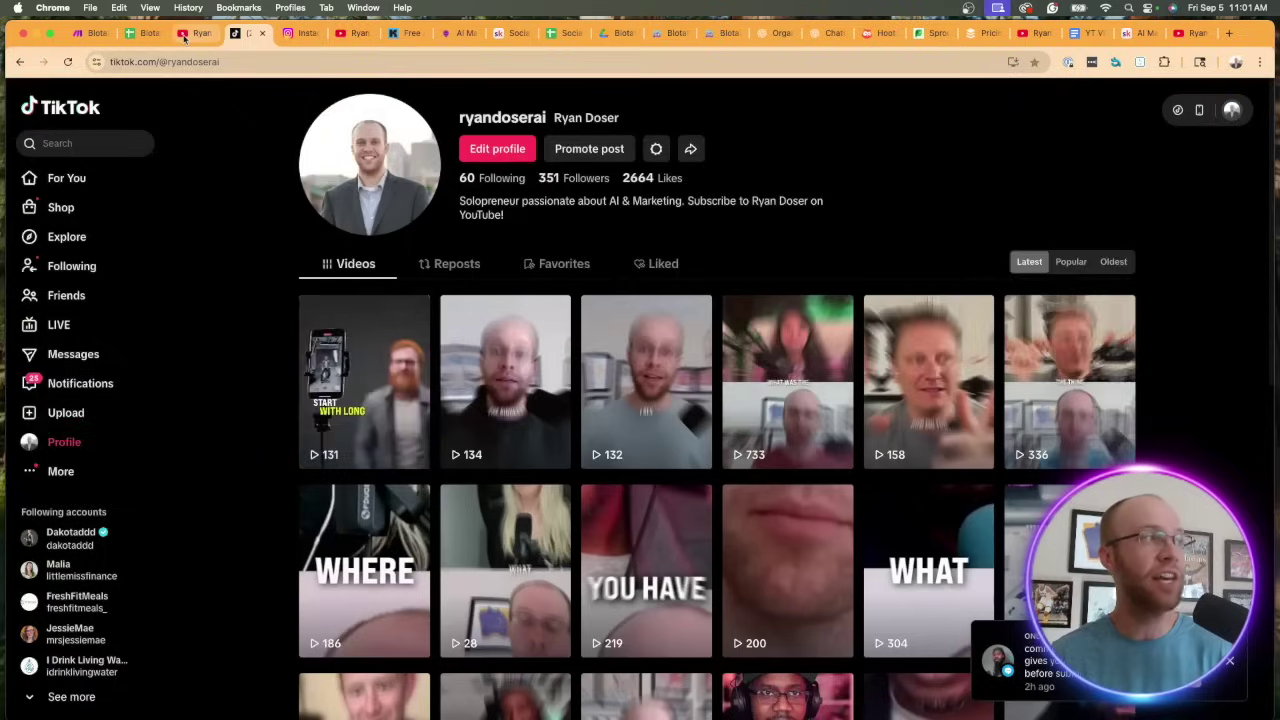
{"action": "left_click", "coordinate": [212, 34]}
{"action": "left_click", "coordinate": [288, 33]}
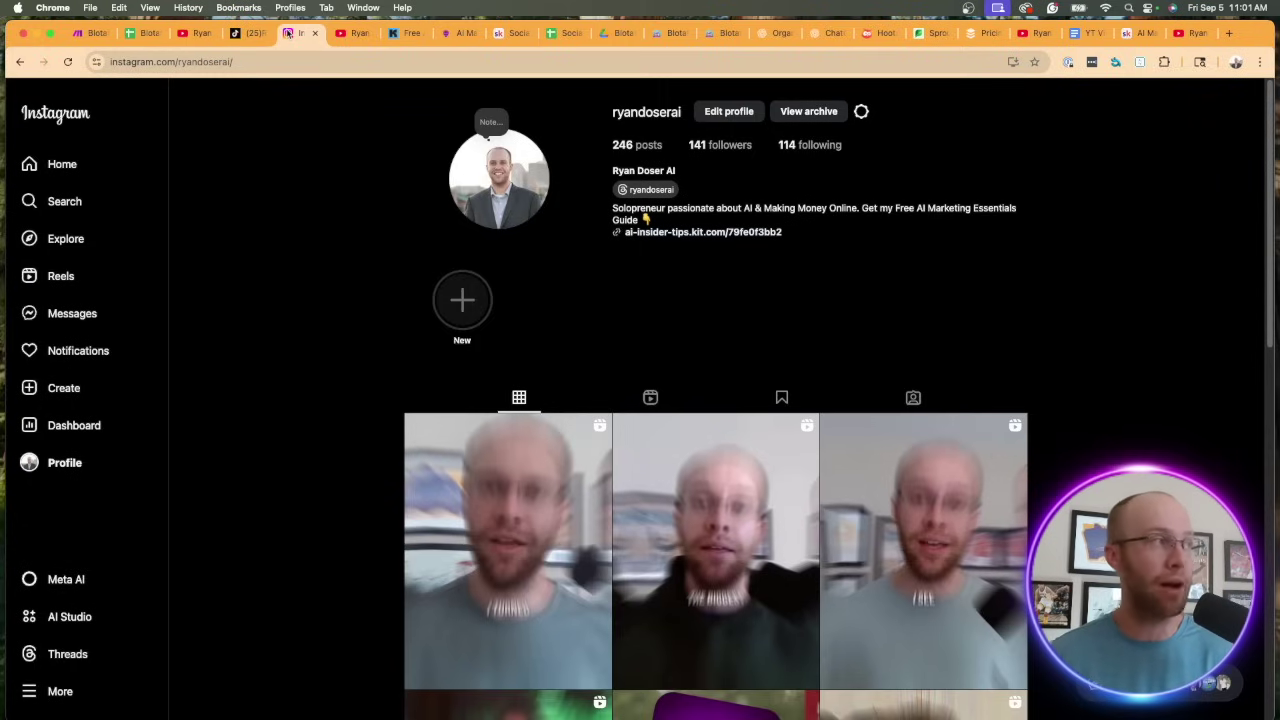
{"action": "left_click", "coordinate": [142, 34]}
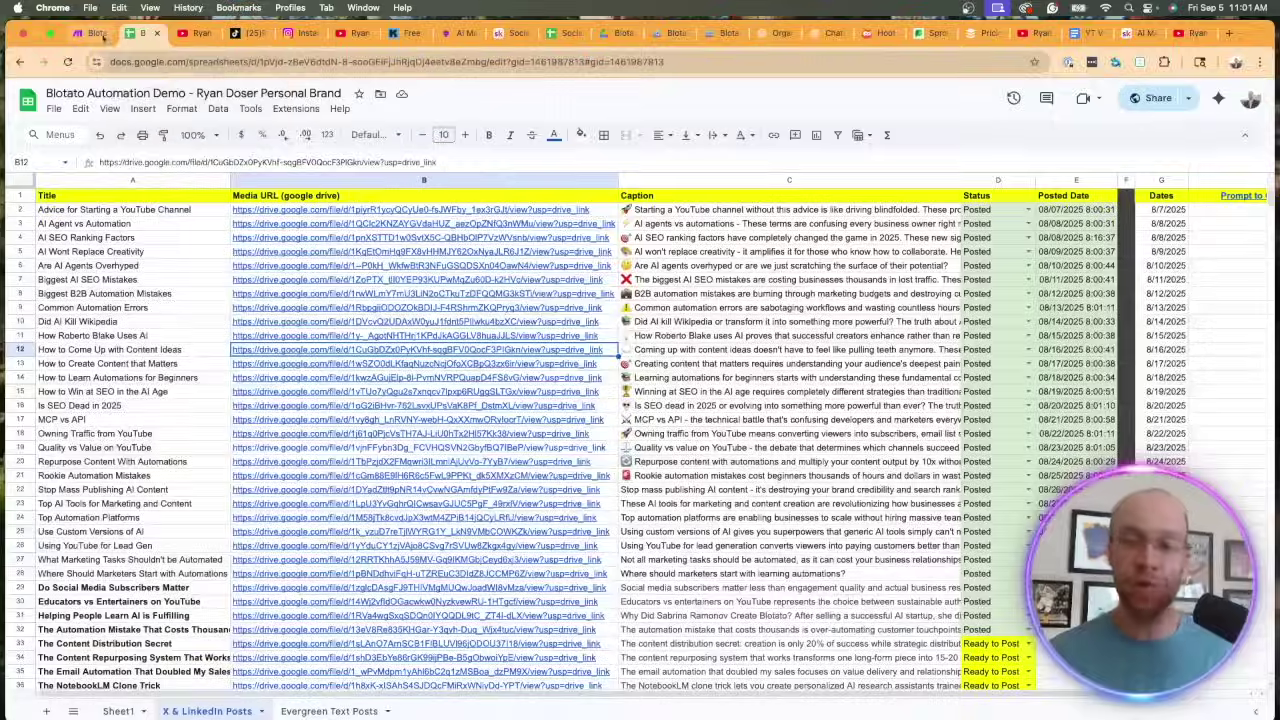
{"action": "left_click", "coordinate": [92, 33]}
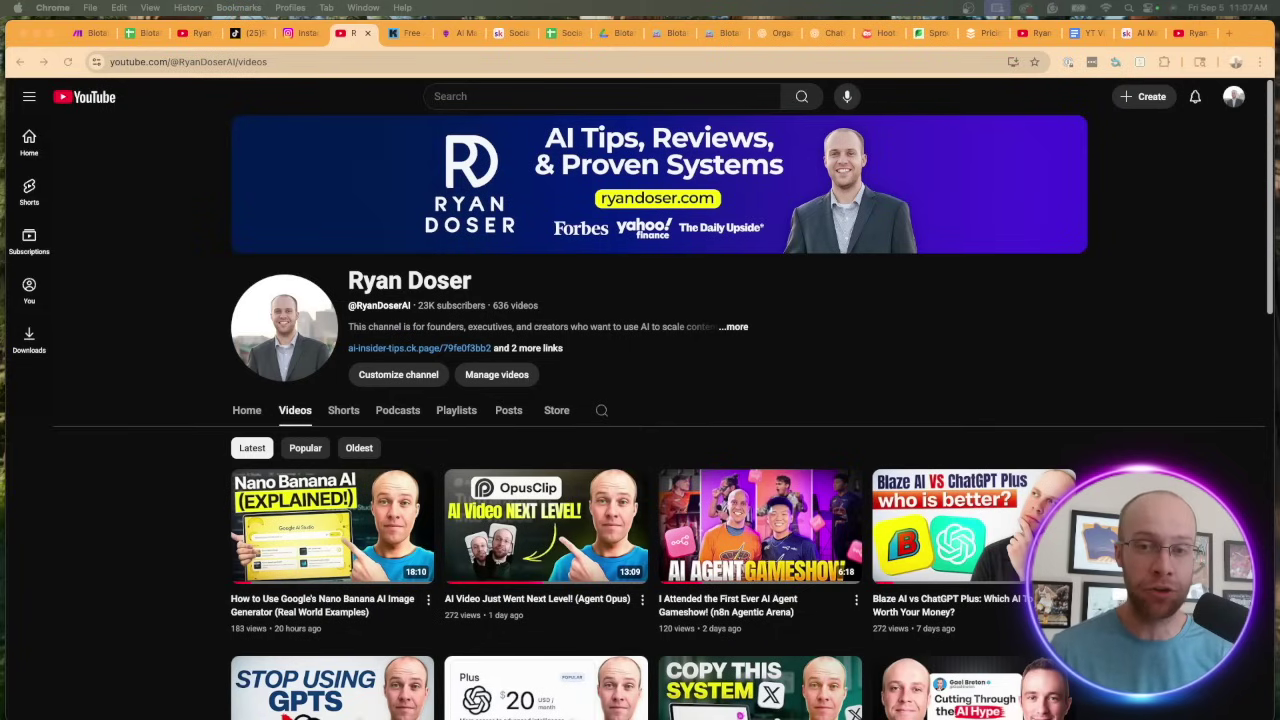
Step: Open the Free AI Marketing Essentials Guide sign-up page and examine its heading
{"action": "left_click", "coordinate": [402, 35]}
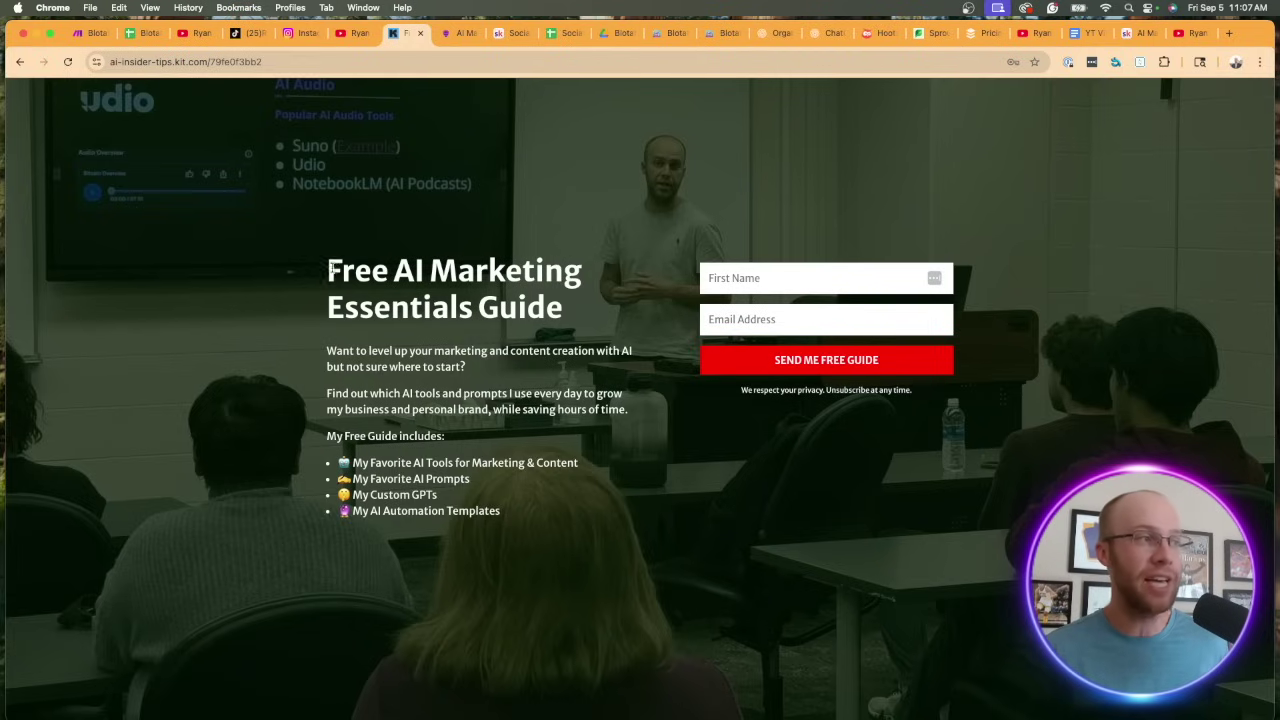
{"action": "left_click_drag", "start_coordinate": [329, 270], "coordinate": [586, 309]}
{"action": "left_click", "coordinate": [586, 314]}
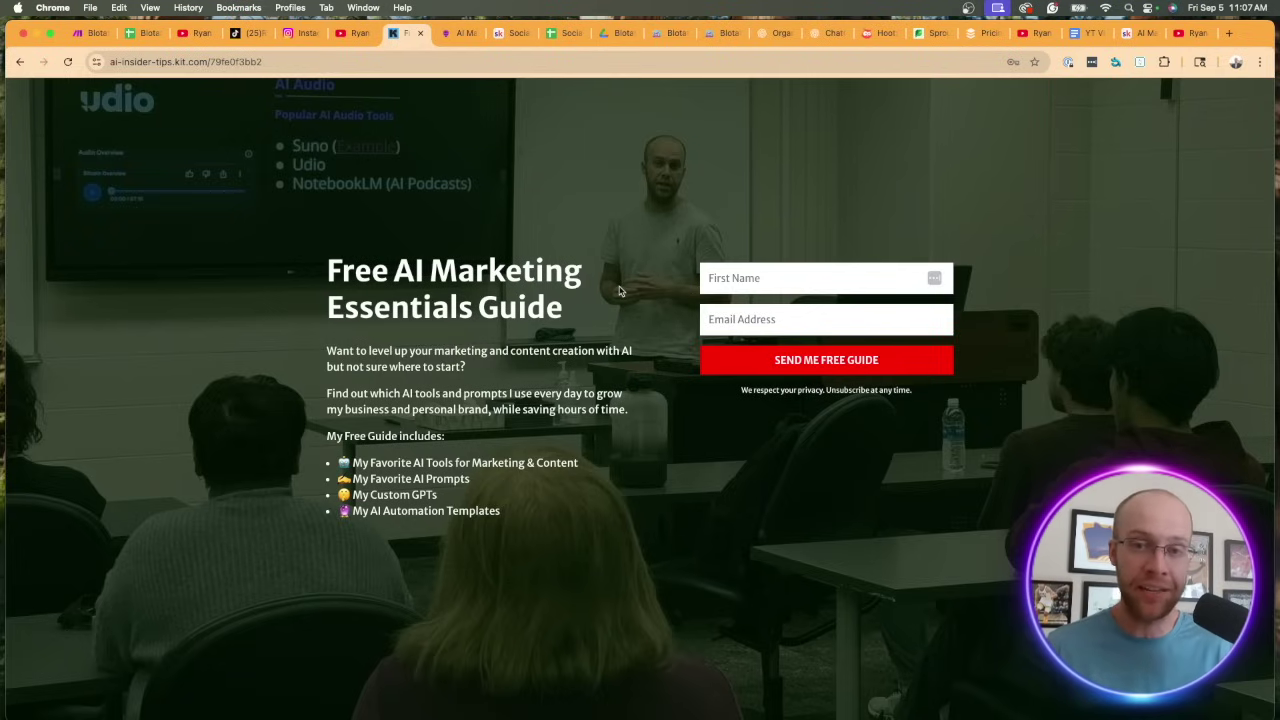
Step: Open the AI marketing essentials guide and read its free automation templates section down to the featured social media system
{"action": "left_click", "coordinate": [459, 33]}
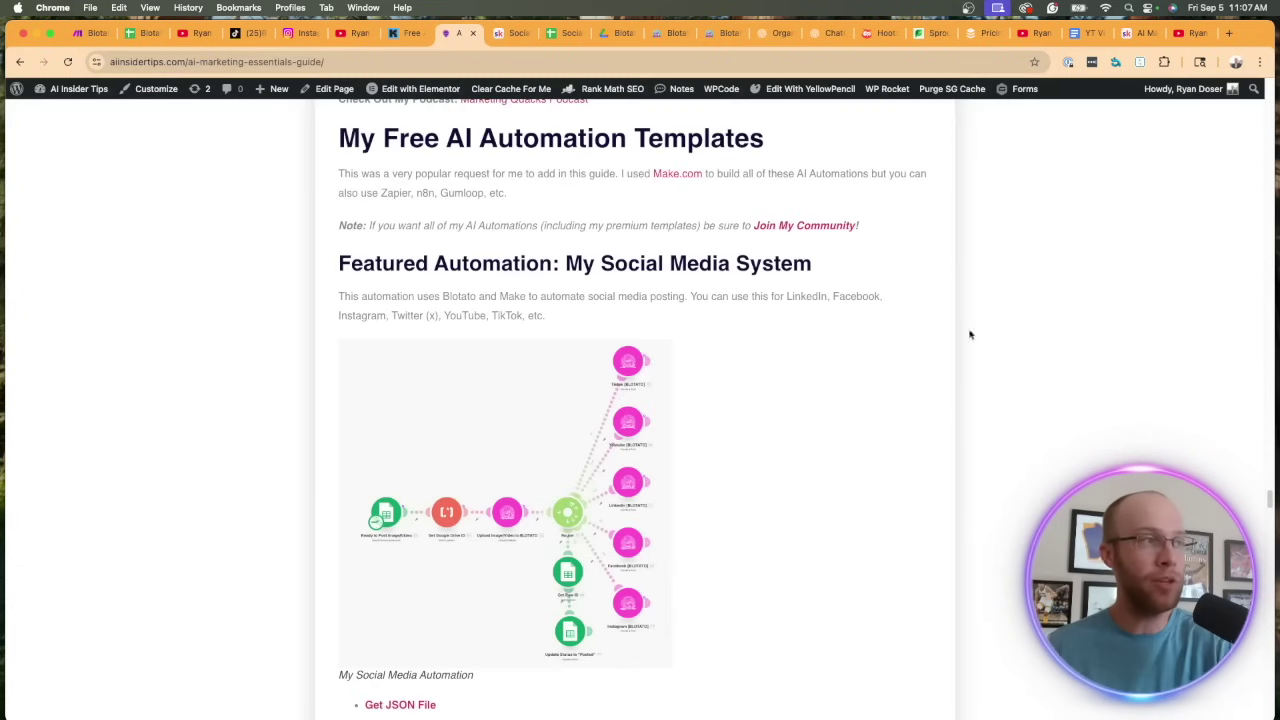
{"action": "scroll", "coordinate": [850, 320], "scroll_direction": "up", "scroll_amount": 1}
{"action": "left_click_drag", "start_coordinate": [792, 177], "coordinate": [372, 174]}
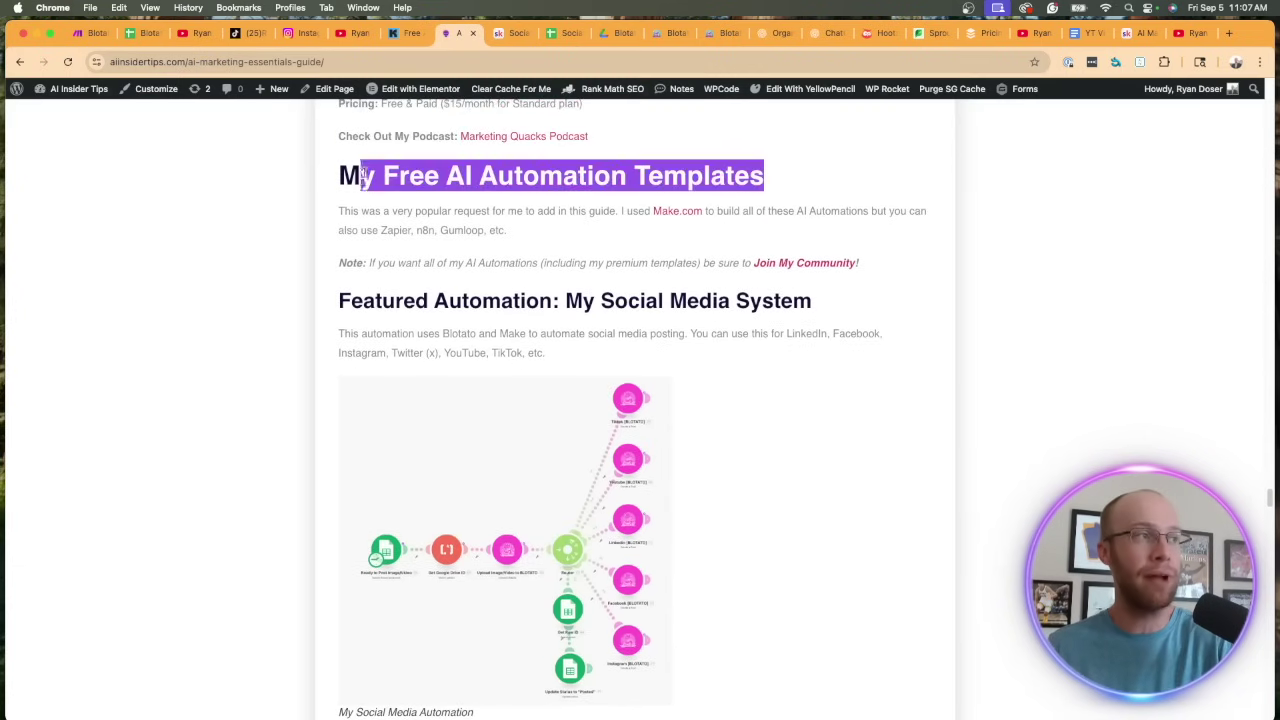
{"action": "left_click", "coordinate": [372, 175]}
{"action": "scroll", "coordinate": [630, 248], "scroll_direction": "down", "scroll_amount": 2}
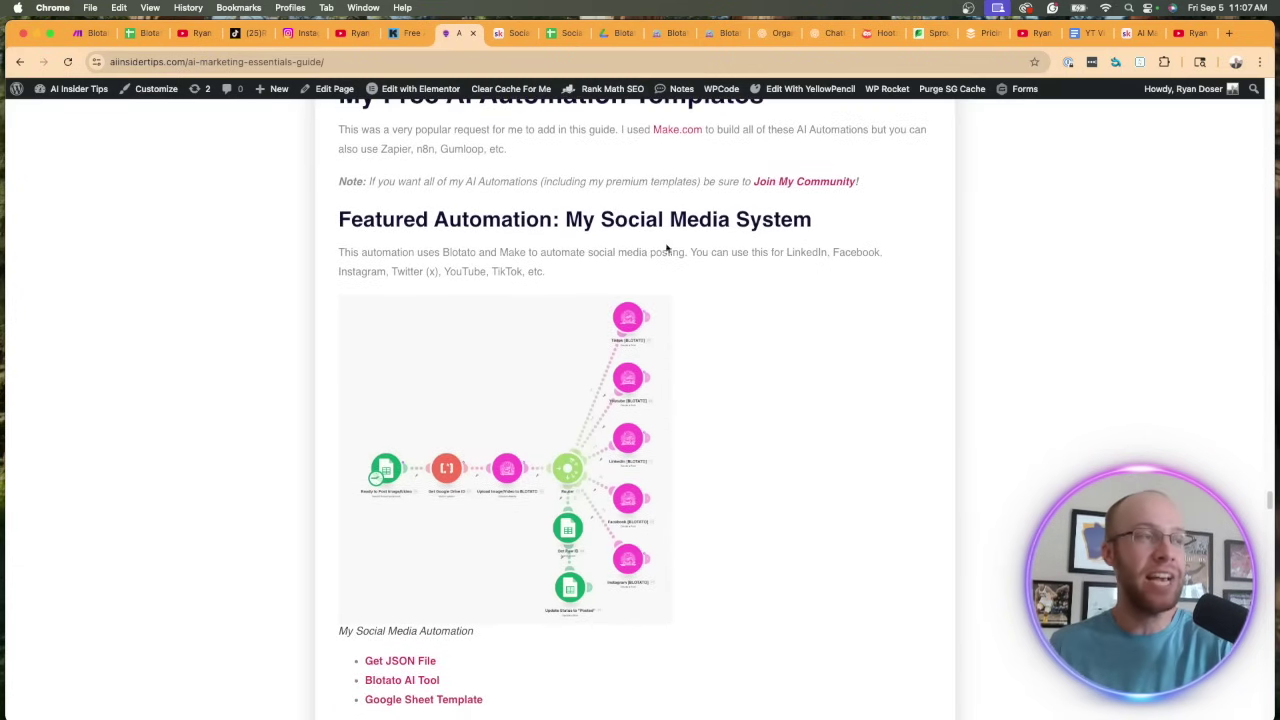
{"action": "scroll", "coordinate": [630, 248], "scroll_direction": "down", "scroll_amount": 1}
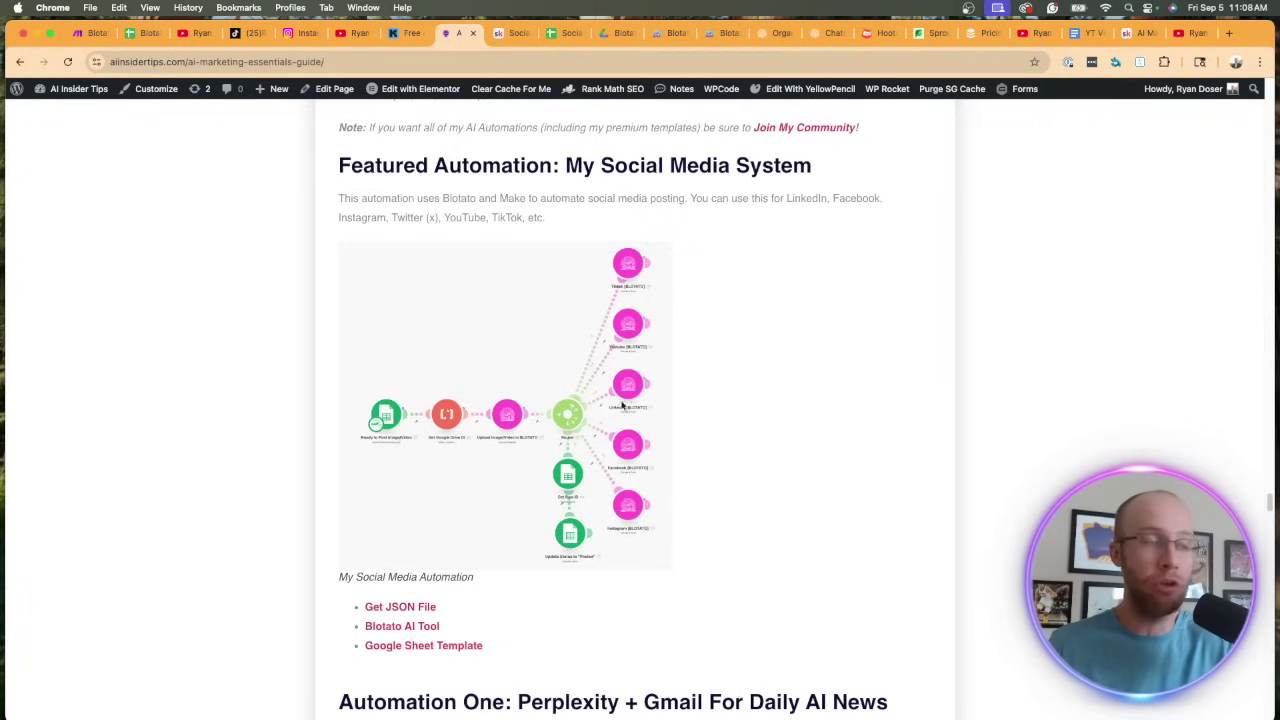
{"action": "scroll", "coordinate": [600, 465], "scroll_direction": "down", "scroll_amount": 2}
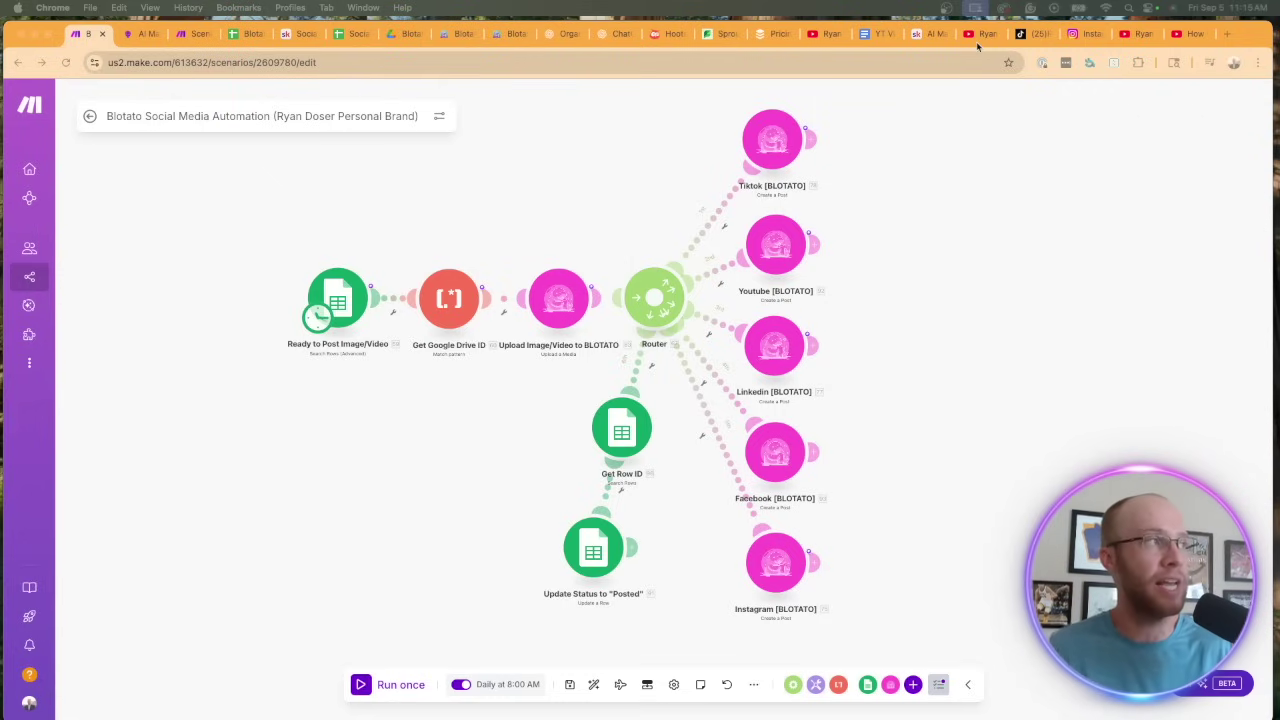
Step: Create a new Make scenario and bring up the file chooser for importing a blueprint
{"action": "left_click", "coordinate": [190, 35]}
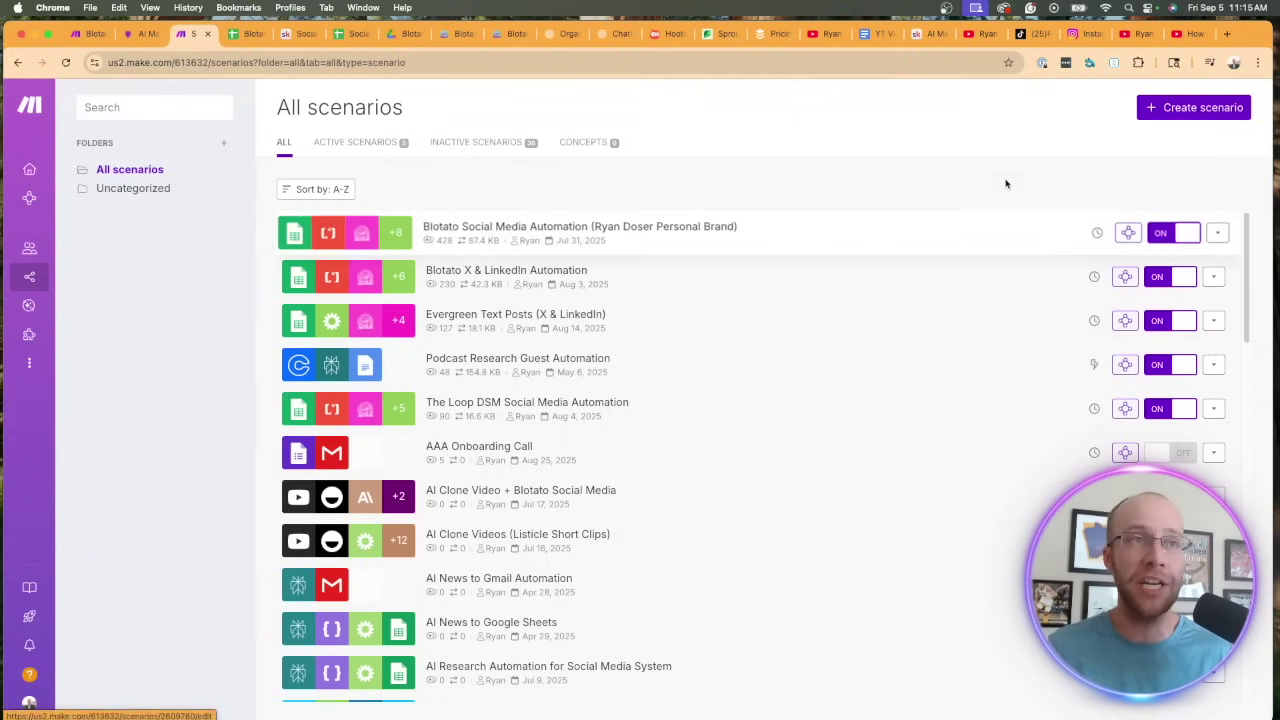
{"action": "left_click", "coordinate": [1160, 108]}
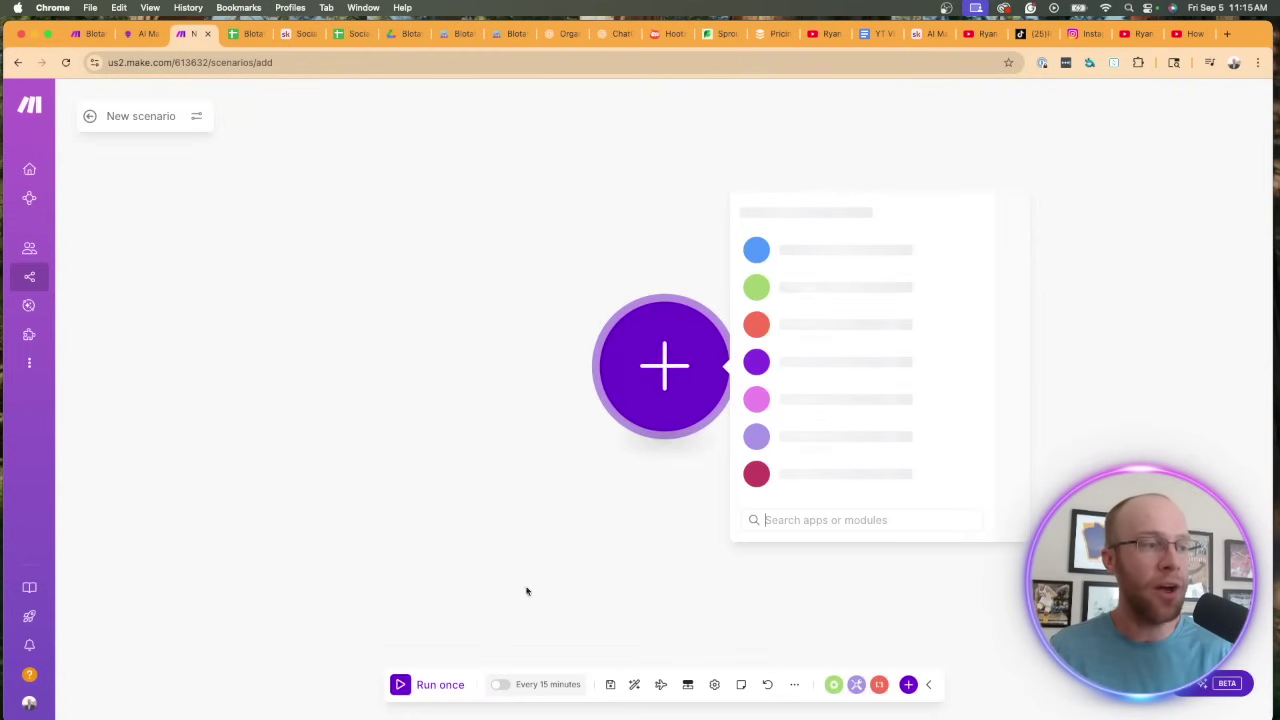
{"action": "left_click", "coordinate": [768, 685]}
{"action": "left_click", "coordinate": [794, 685]}
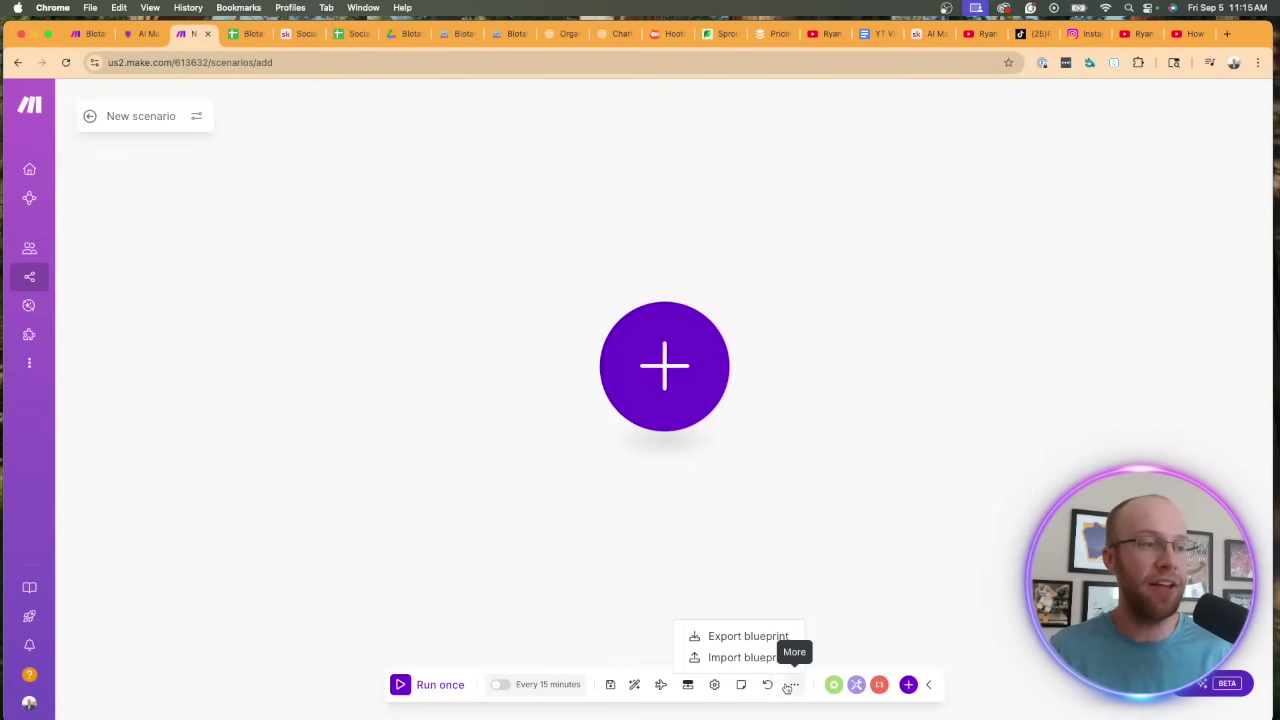
{"action": "left_click", "coordinate": [726, 660]}
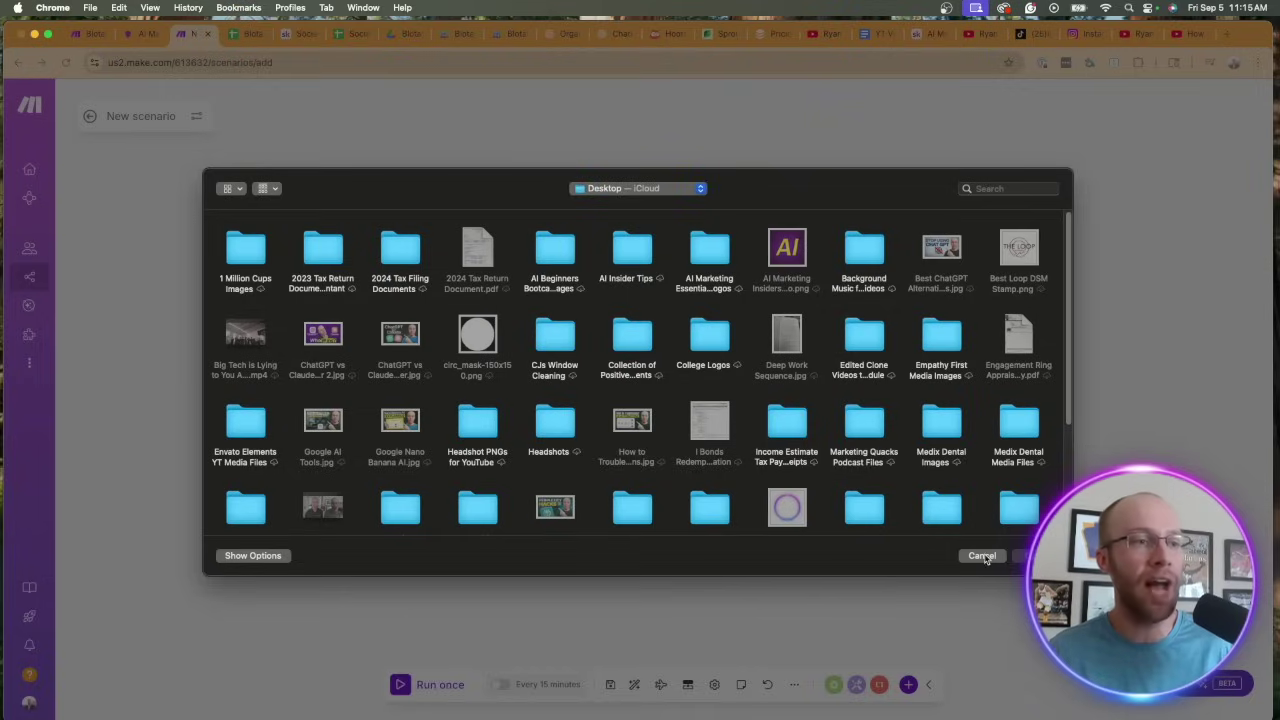
{"action": "left_click", "coordinate": [984, 555]}
{"action": "left_click", "coordinate": [770, 337]}
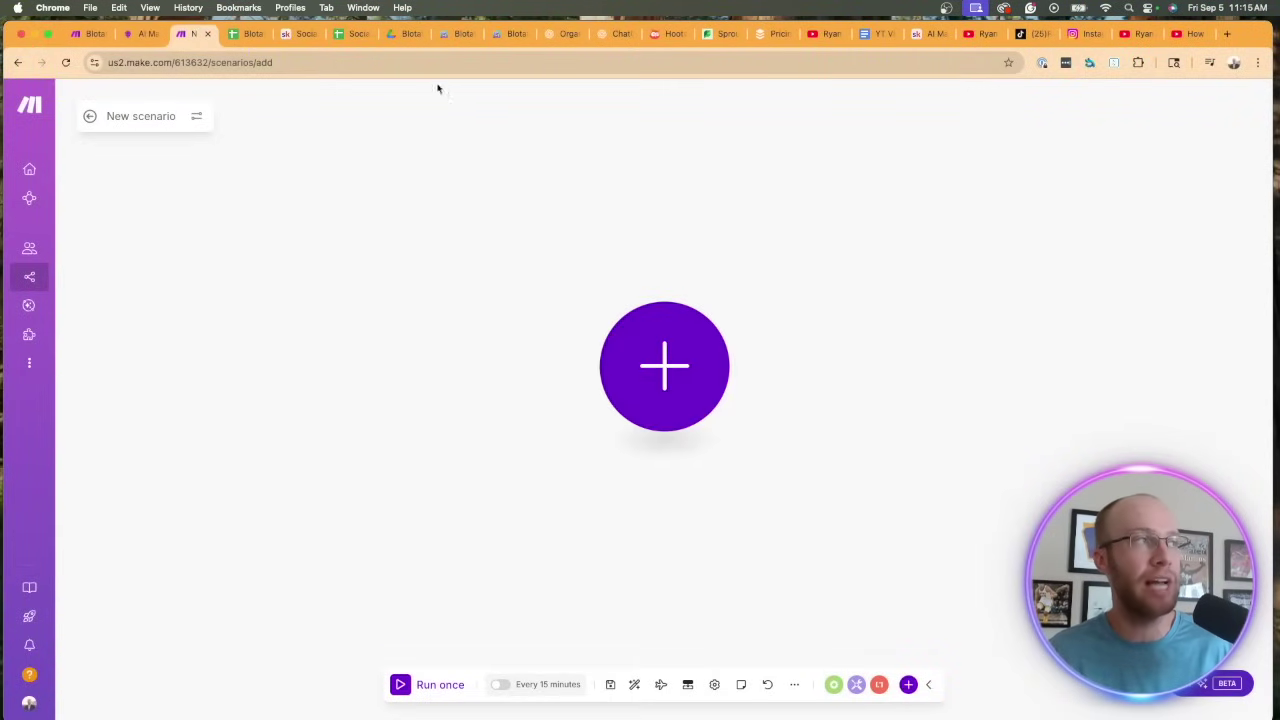
Step: Check the guide's JSON file, Blotato and Google Sheet template links, and return to the Blotato Social Media Automation scenario
{"action": "left_click", "coordinate": [148, 34]}
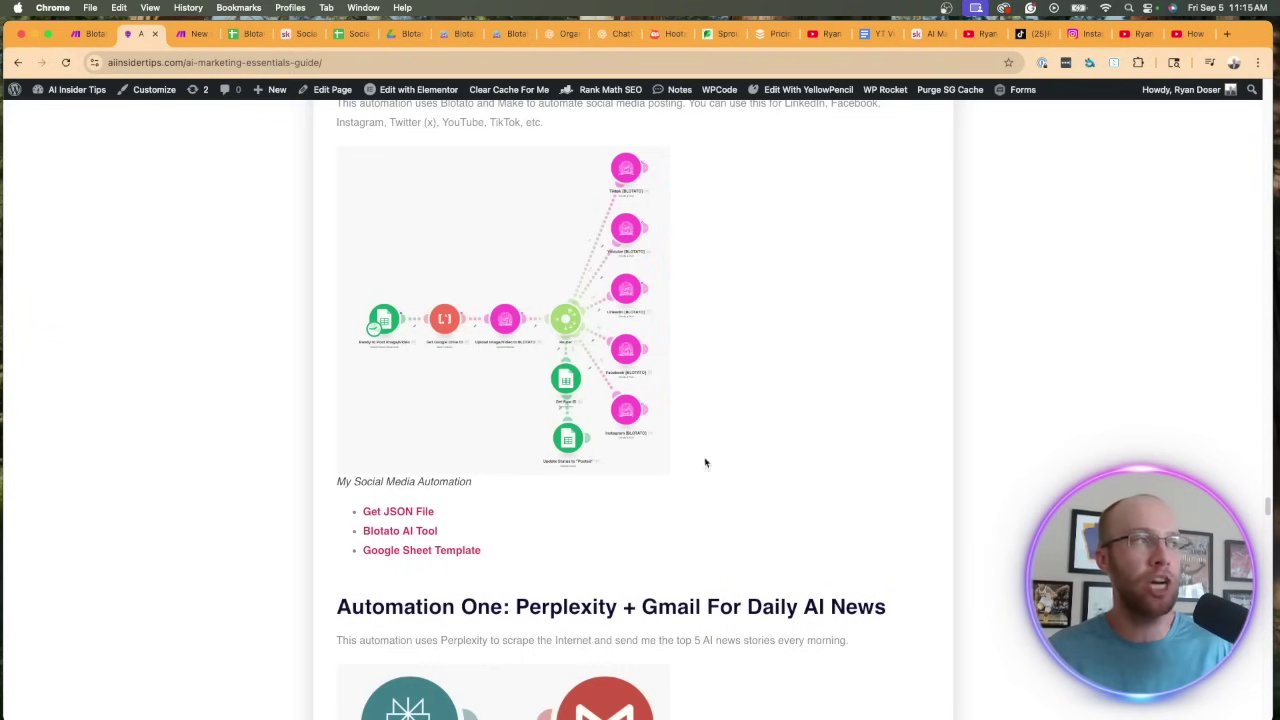
{"action": "scroll", "coordinate": [720, 366], "scroll_direction": "up", "scroll_amount": 2}
{"action": "scroll", "coordinate": [725, 366], "scroll_direction": "down", "scroll_amount": 1}
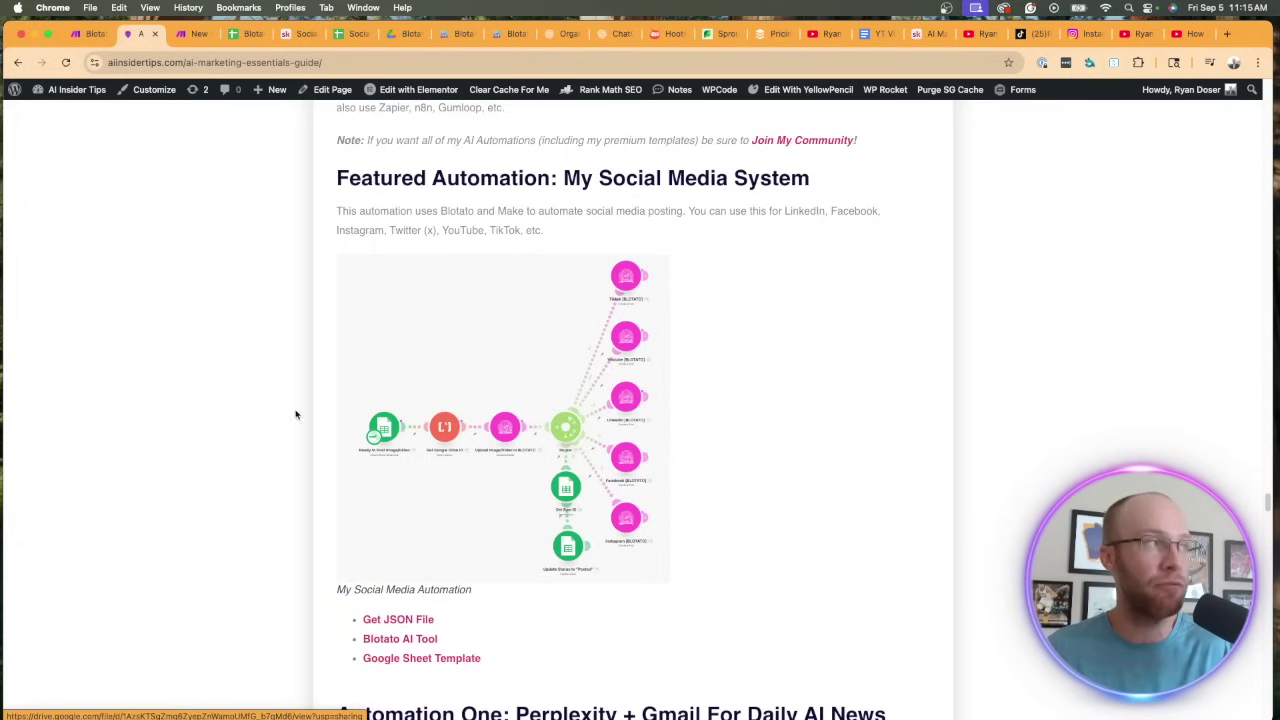
{"action": "left_click", "coordinate": [192, 34]}
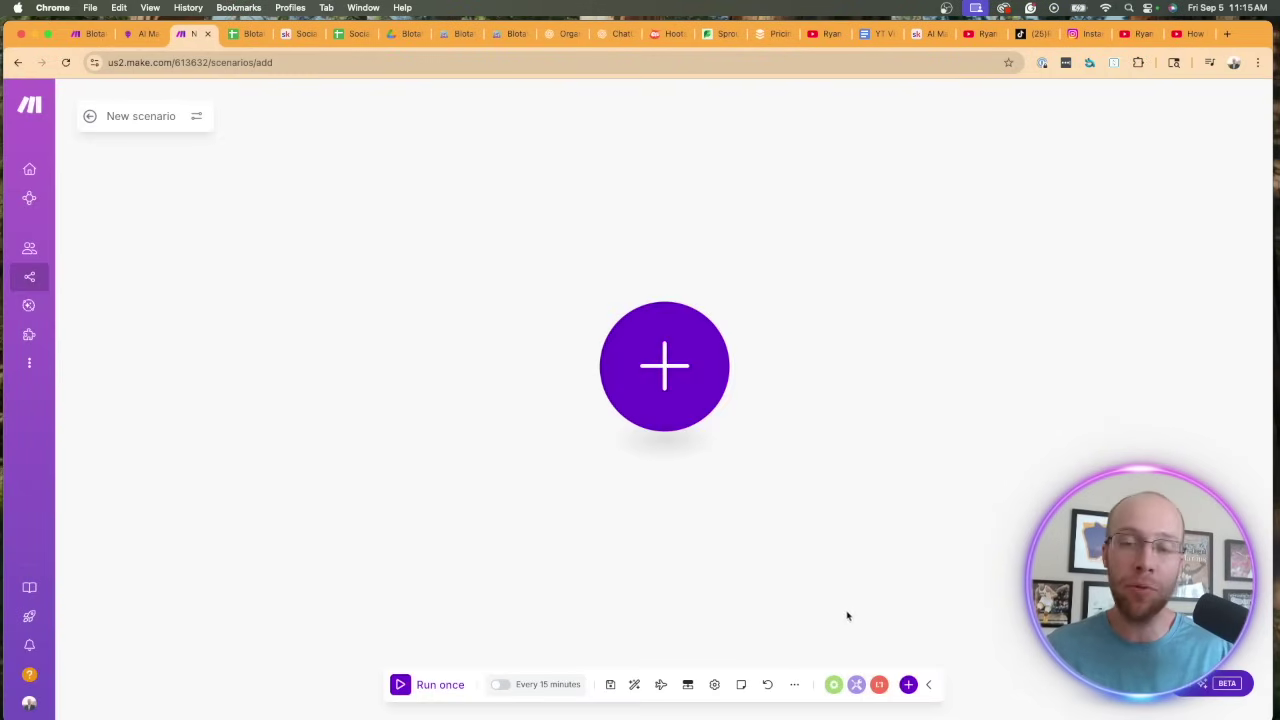
{"action": "left_click", "coordinate": [90, 36]}
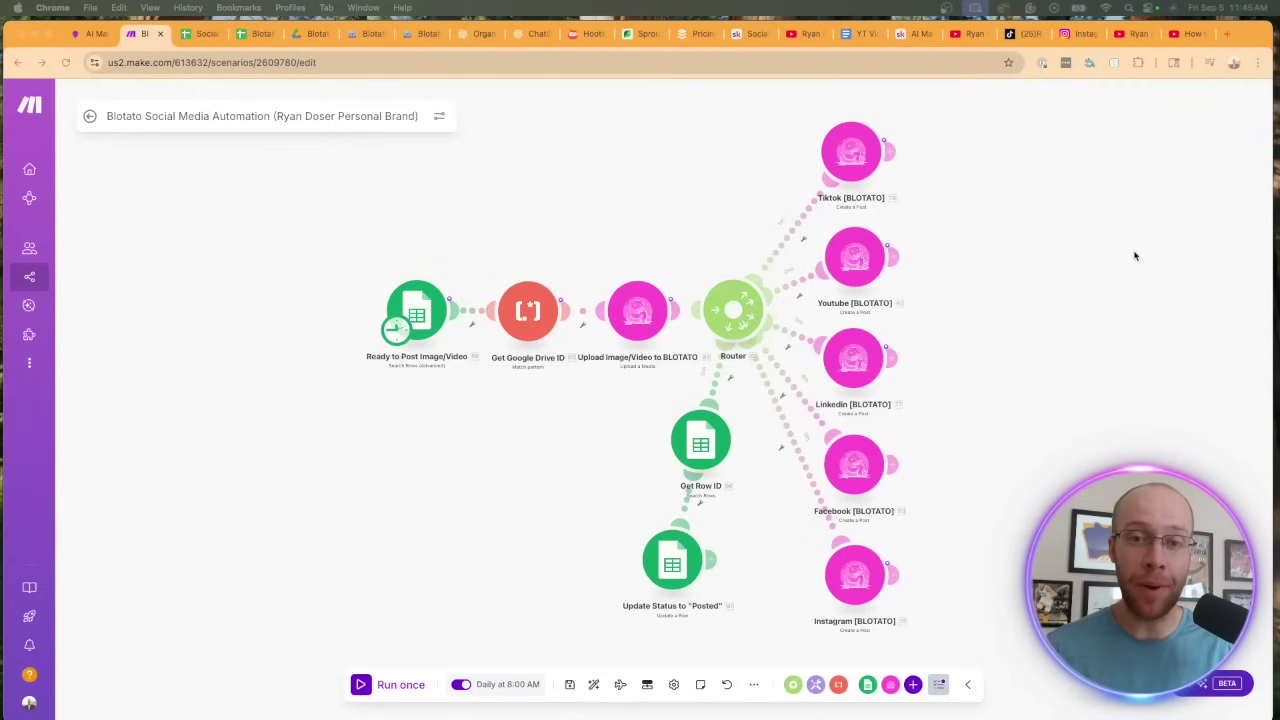
Step: Review the Google Sheets settings of the Ready to Post Image/Video module without changing them
{"action": "left_click", "coordinate": [443, 286]}
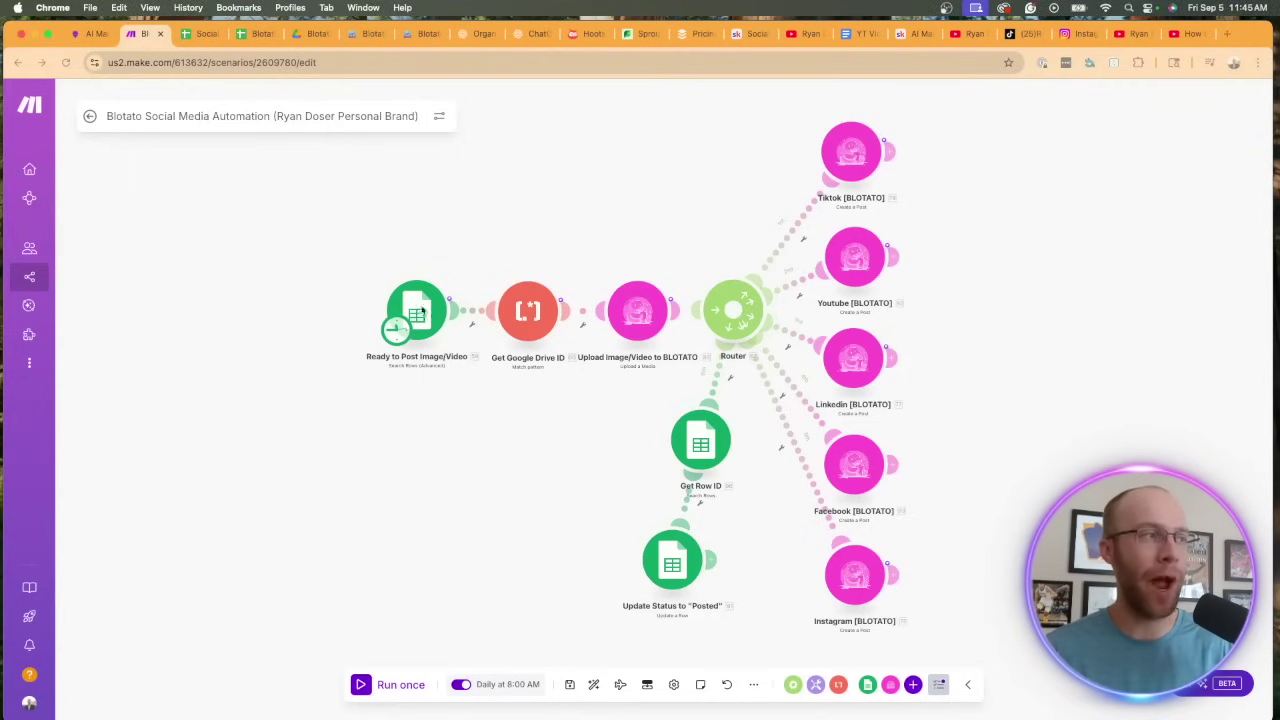
{"action": "left_click", "coordinate": [417, 316]}
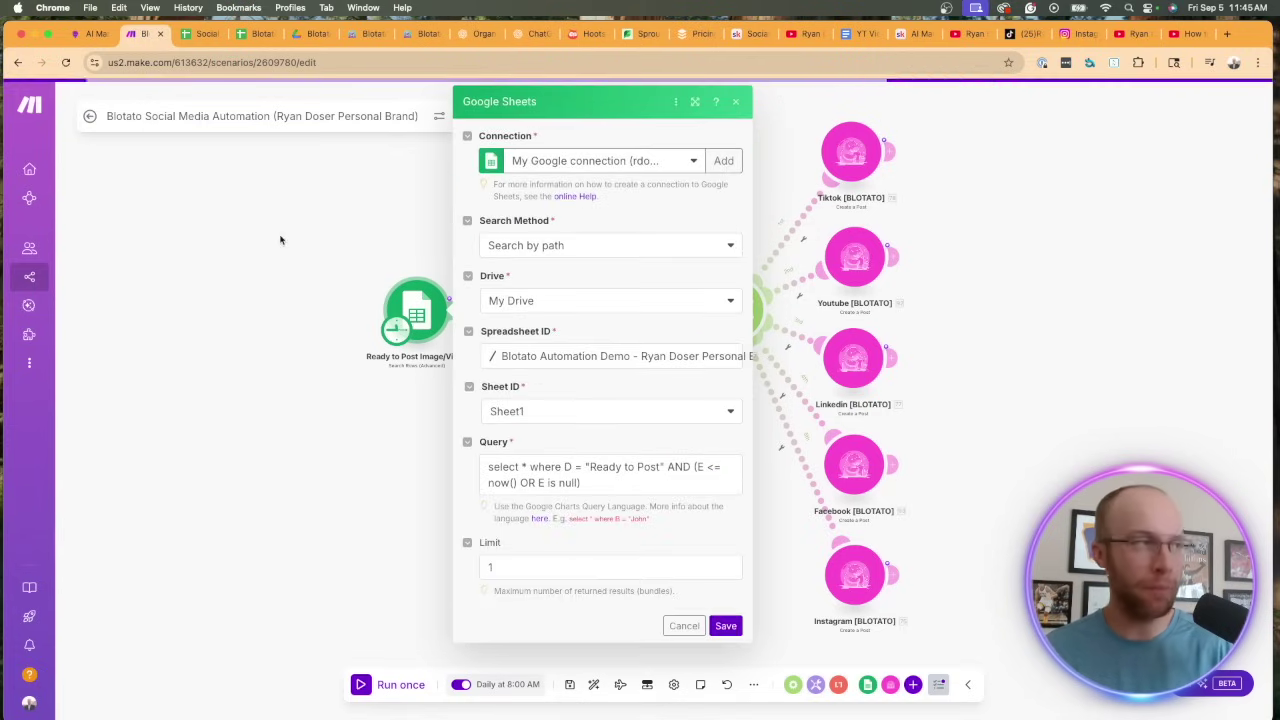
{"action": "left_click", "coordinate": [288, 240]}
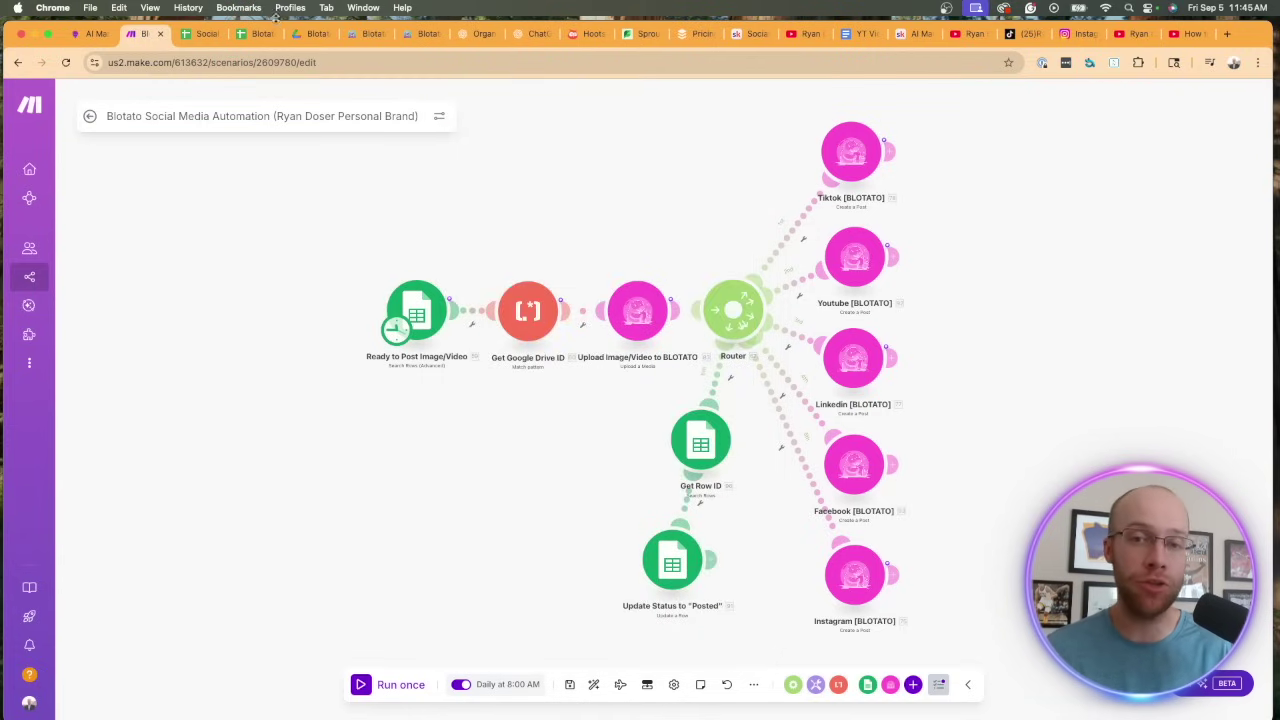
Step: Open the Social Media Automation Template spreadsheet and locate the option for making a copy of it
{"action": "left_click", "coordinate": [196, 36]}
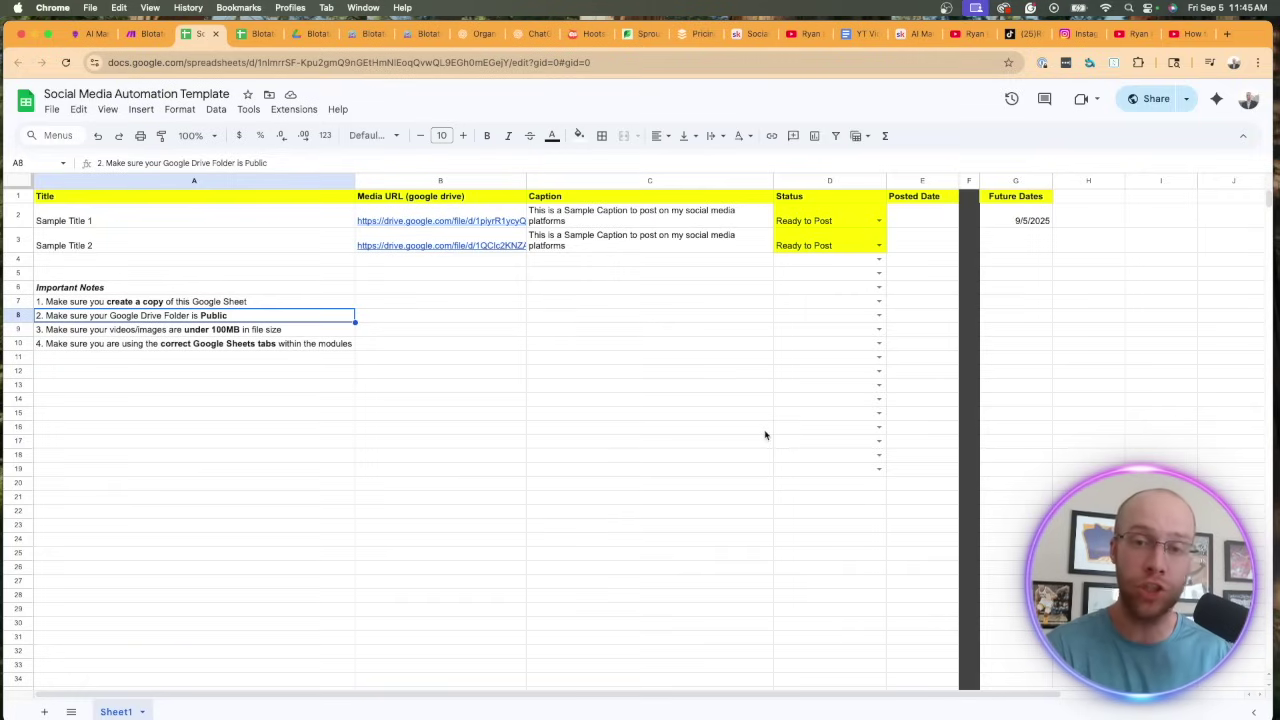
{"action": "left_click", "coordinate": [591, 399]}
{"action": "left_click", "coordinate": [55, 110]}
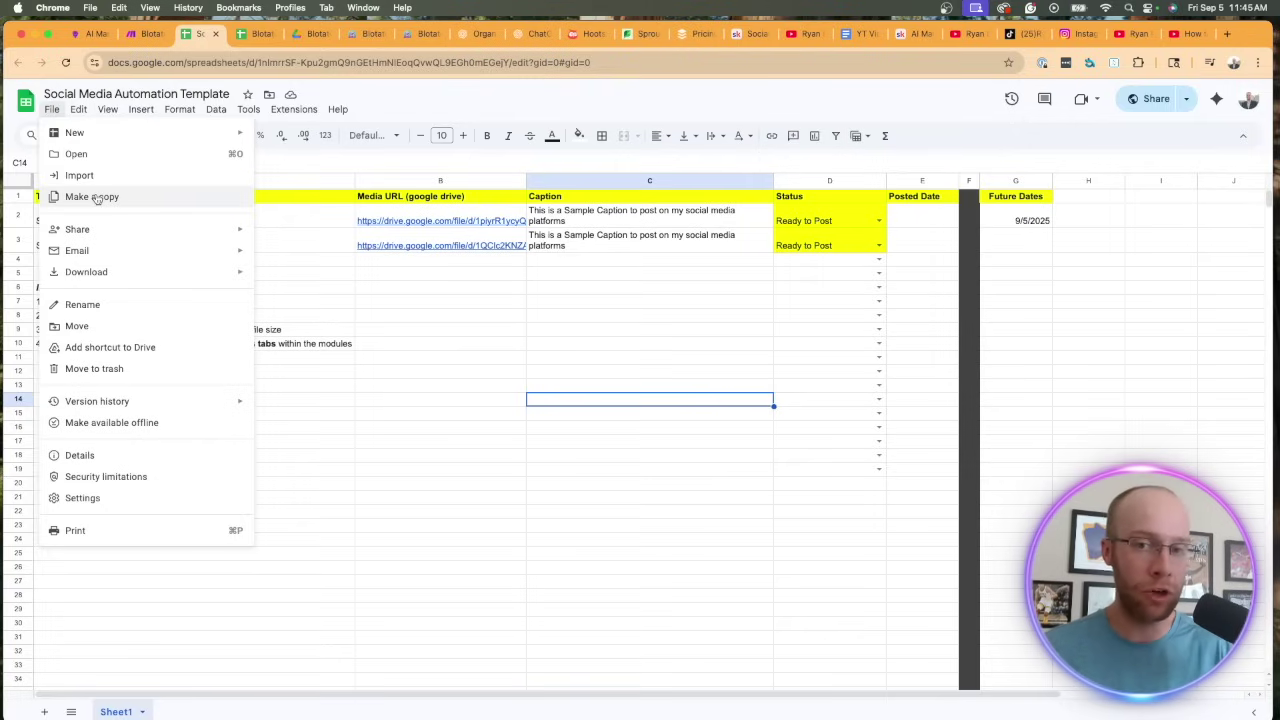
{"action": "left_click", "coordinate": [538, 486]}
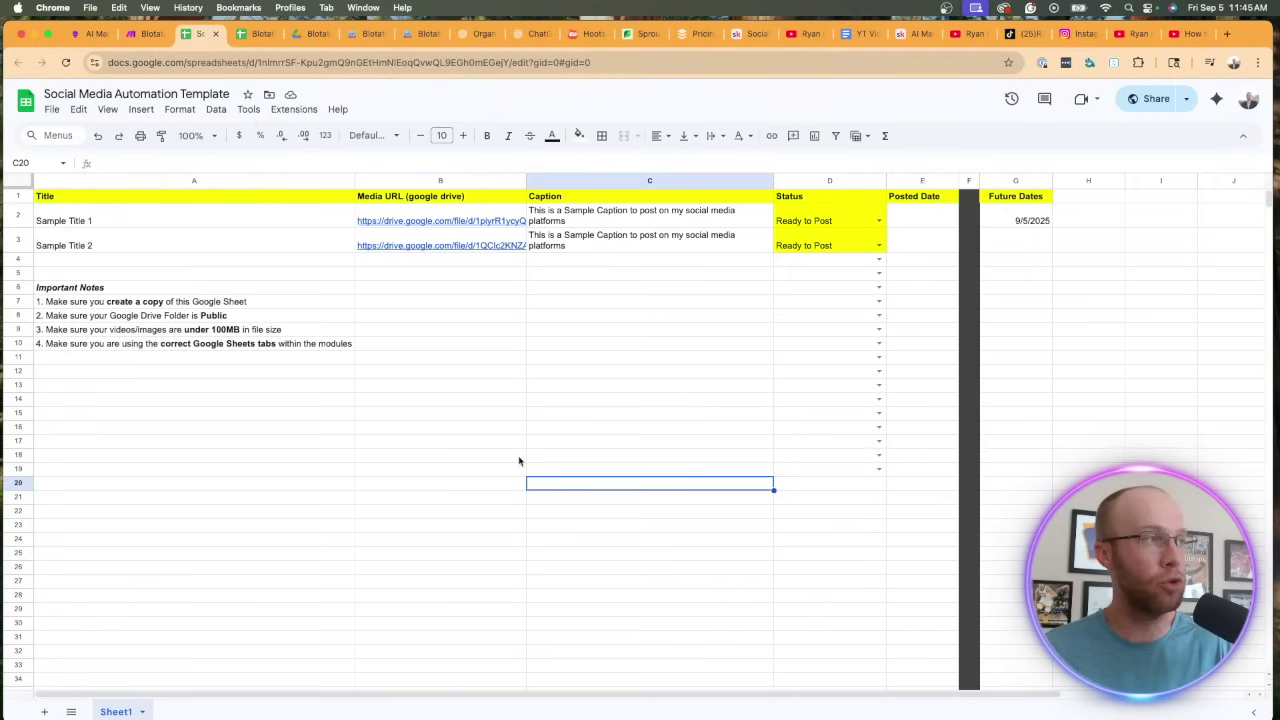
Step: Examine the template's Title, Media URL, Caption and Status columns one after another
{"action": "left_click", "coordinate": [205, 180]}
{"action": "left_click", "coordinate": [406, 180]}
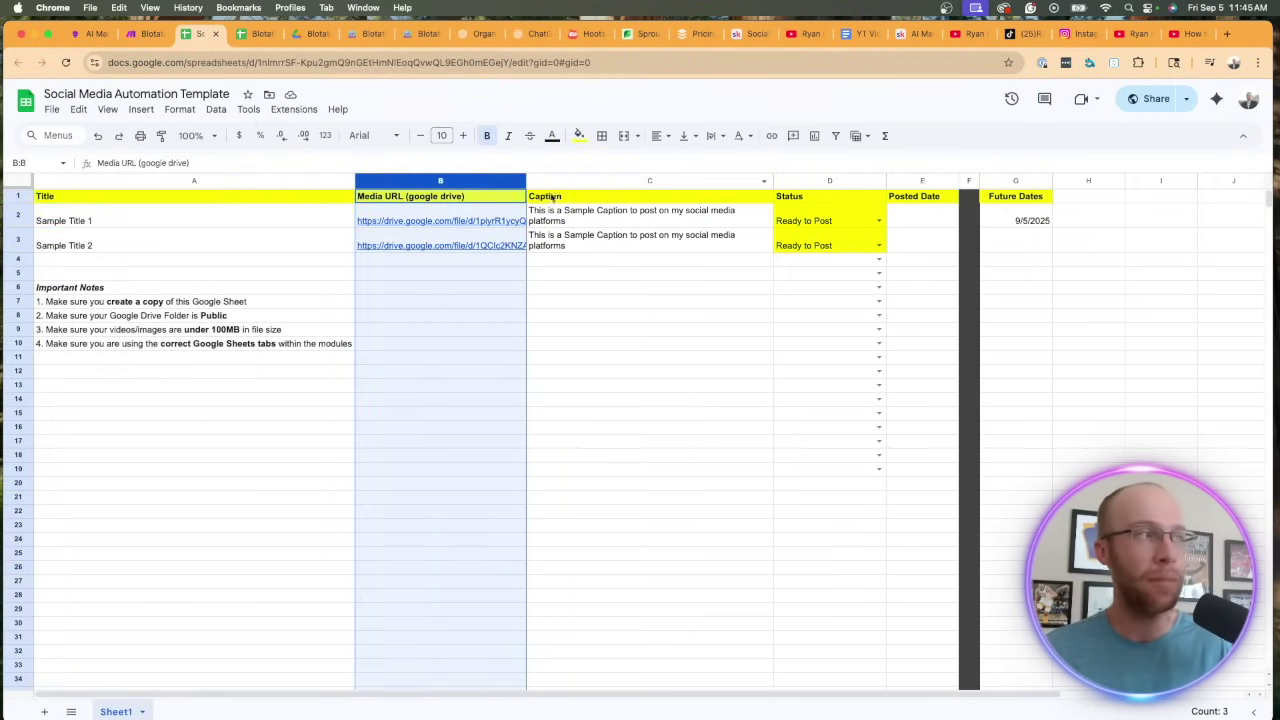
{"action": "left_click", "coordinate": [605, 183]}
{"action": "left_click", "coordinate": [815, 182]}
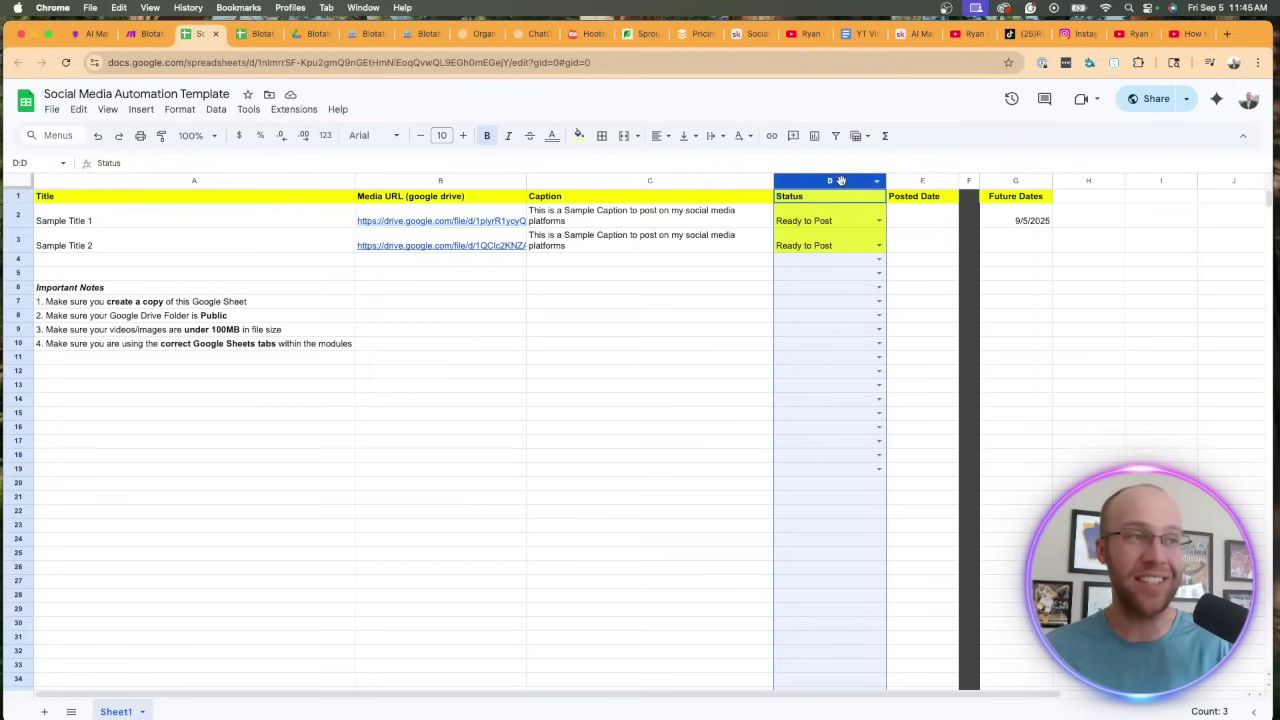
{"action": "left_click", "coordinate": [467, 408]}
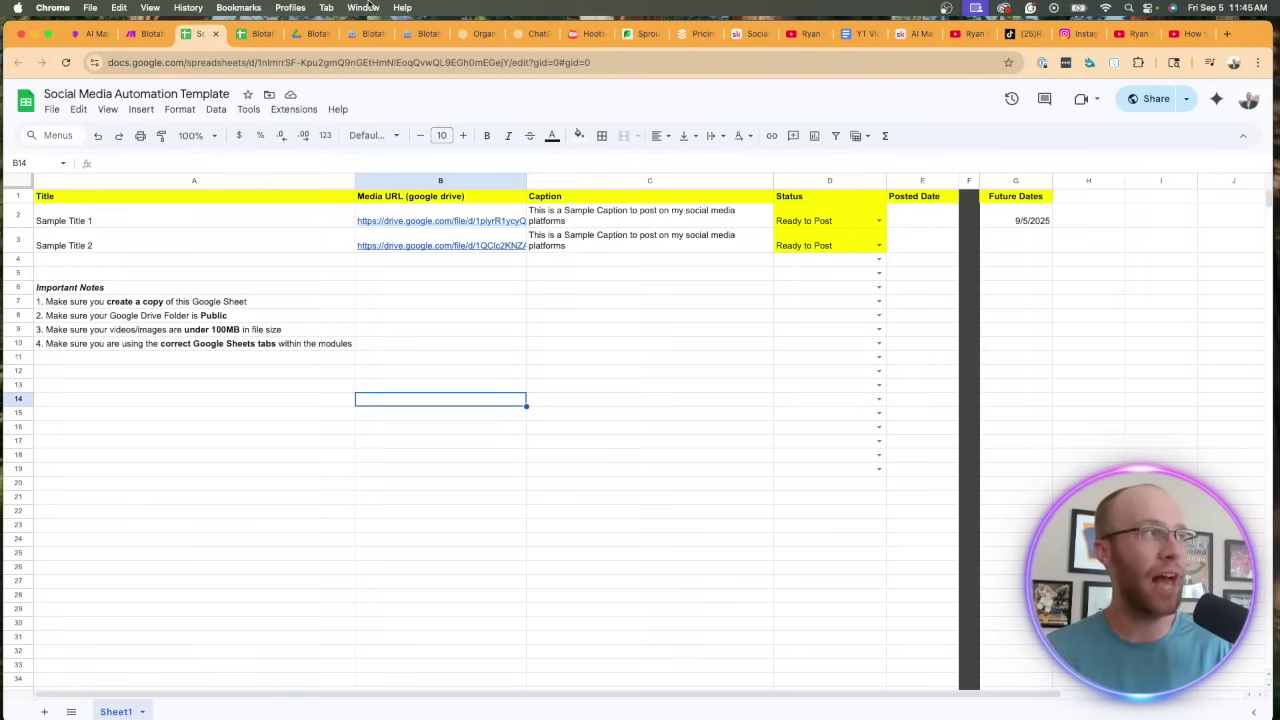
Step: Open the Blotato Automation Files folder in Google Drive and inspect its general access and link role options
{"action": "left_click", "coordinate": [310, 34]}
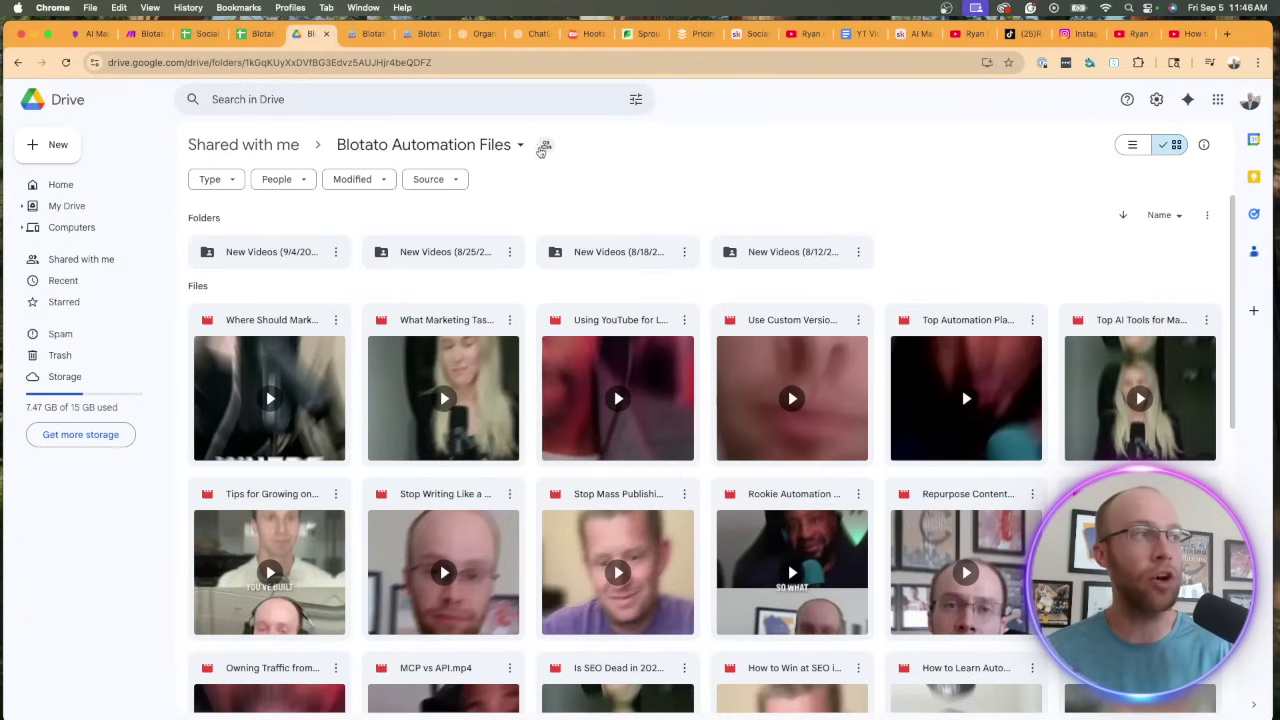
{"action": "left_click", "coordinate": [515, 146]}
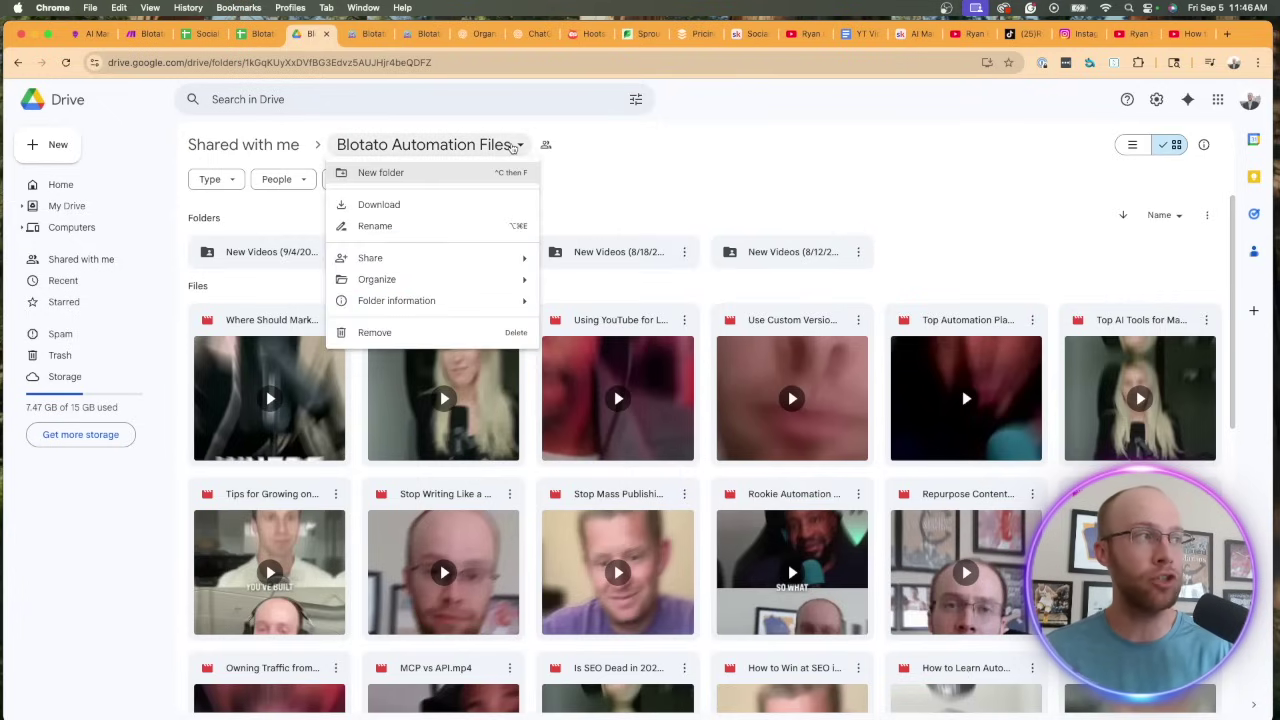
{"action": "left_click", "coordinate": [548, 145]}
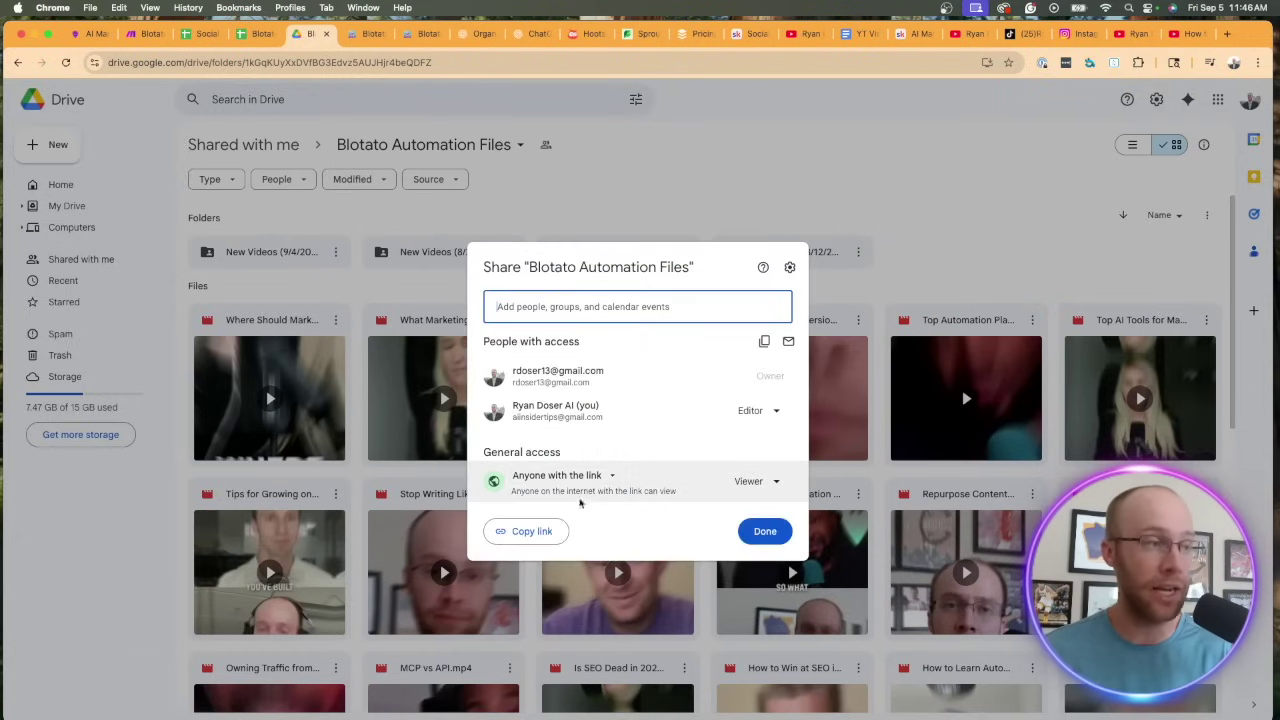
{"action": "left_click", "coordinate": [543, 477]}
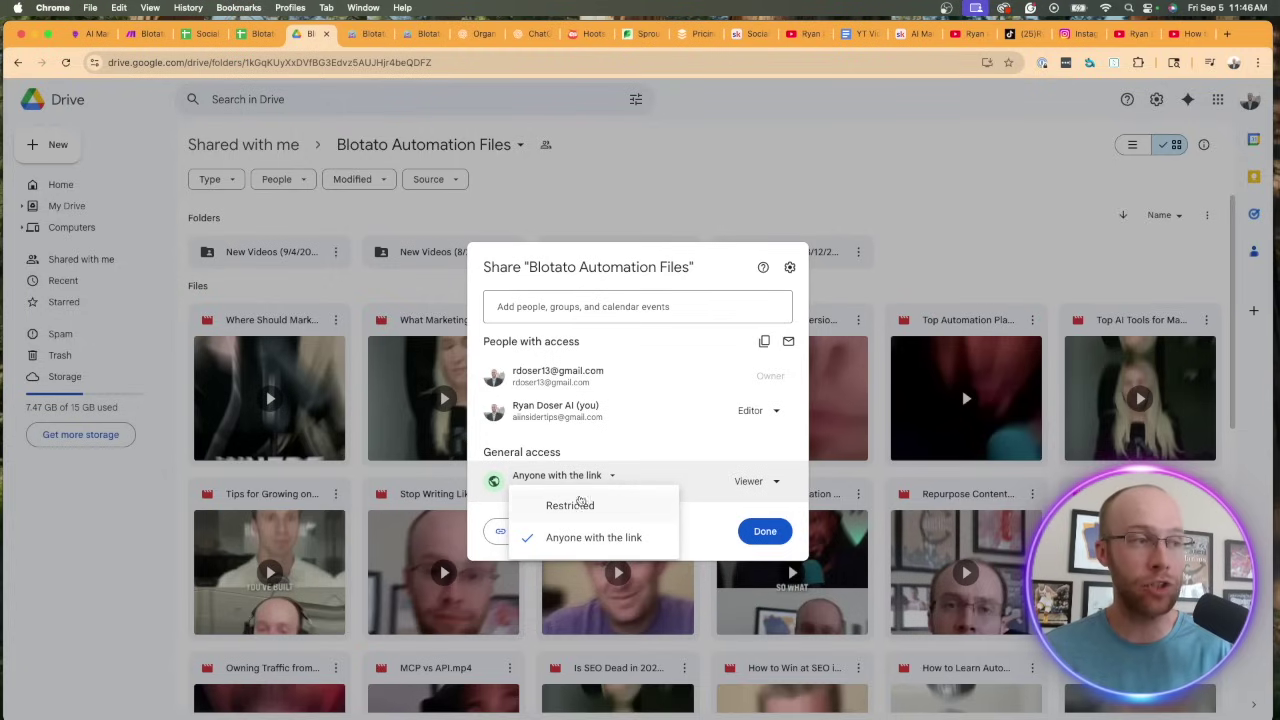
{"action": "left_click", "coordinate": [752, 484]}
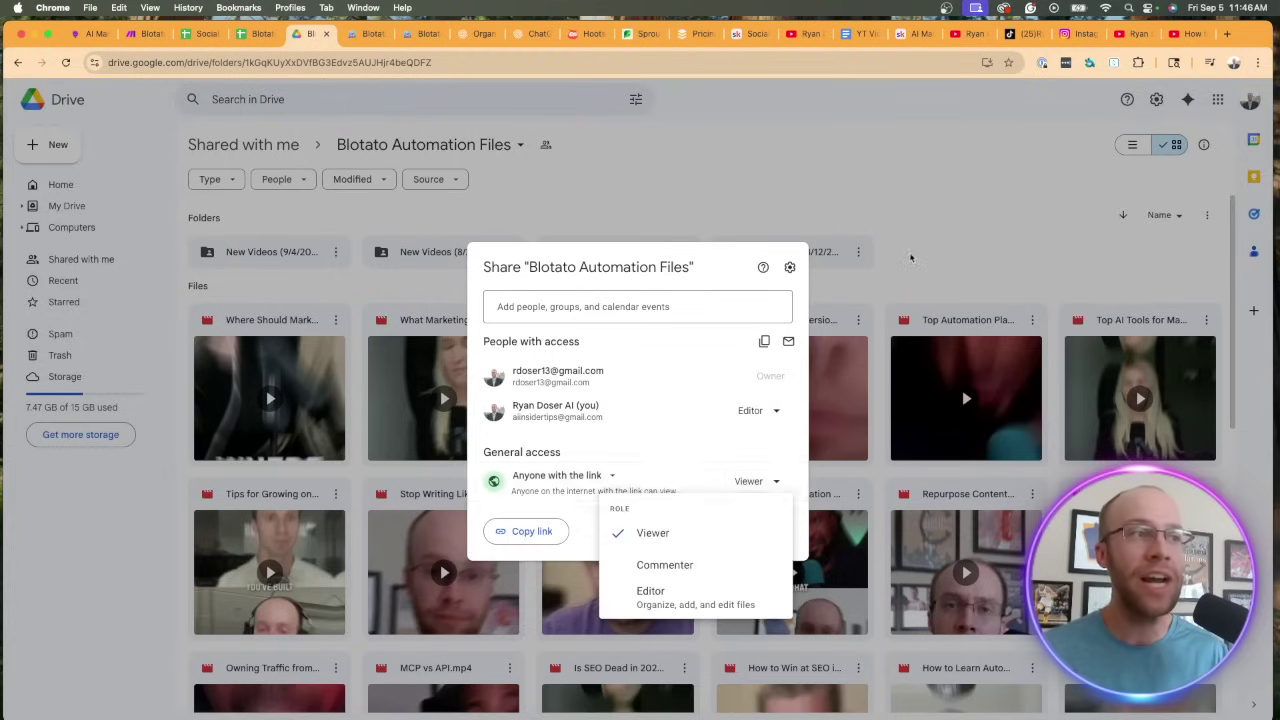
{"action": "left_click", "coordinate": [912, 266]}
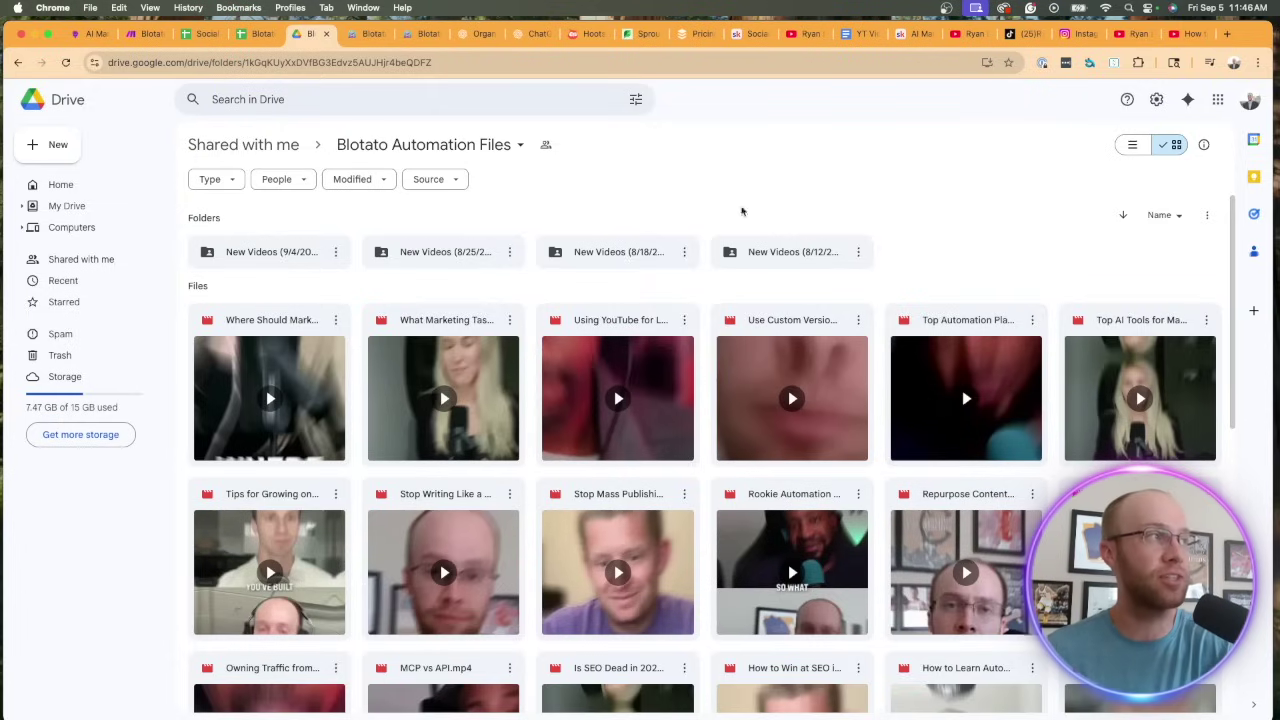
Step: Read the Important Notes in the Social Media Automation Template spreadsheet and locate the option for making a copy
{"action": "left_click", "coordinate": [254, 36]}
{"action": "left_click", "coordinate": [203, 36]}
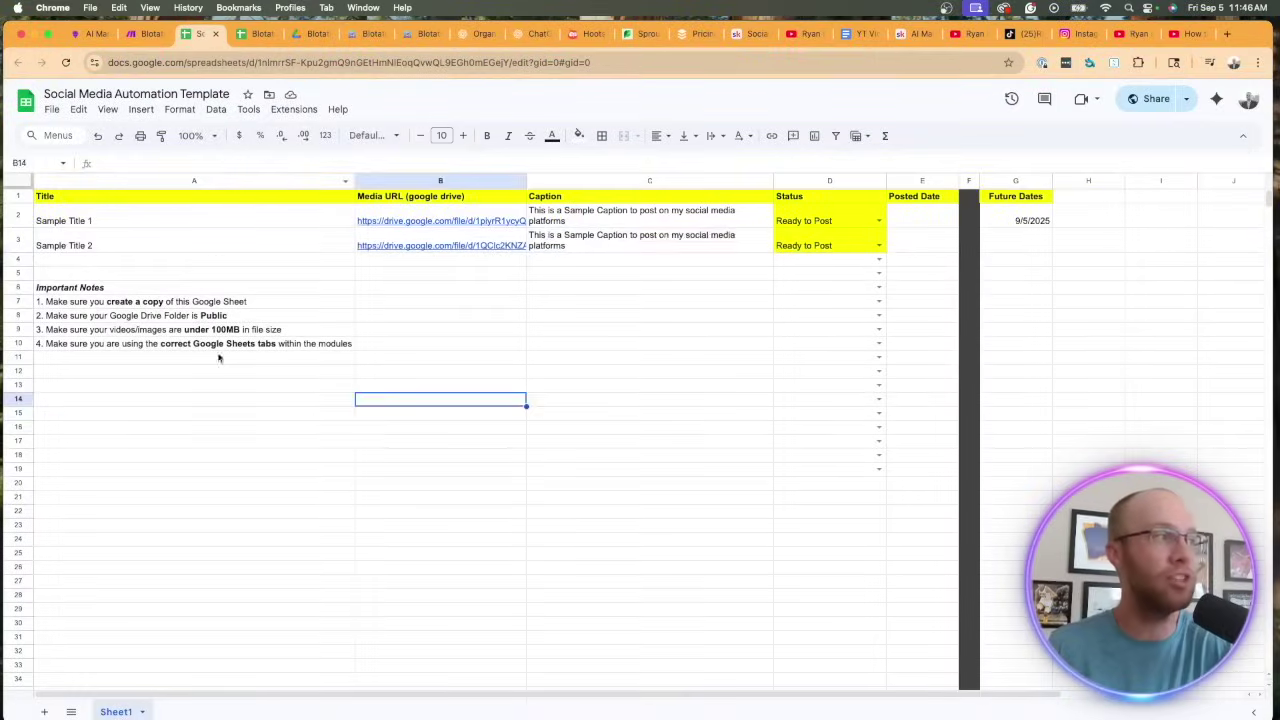
{"action": "left_click", "coordinate": [113, 417]}
{"action": "left_click_drag", "start_coordinate": [113, 259], "coordinate": [113, 363]}
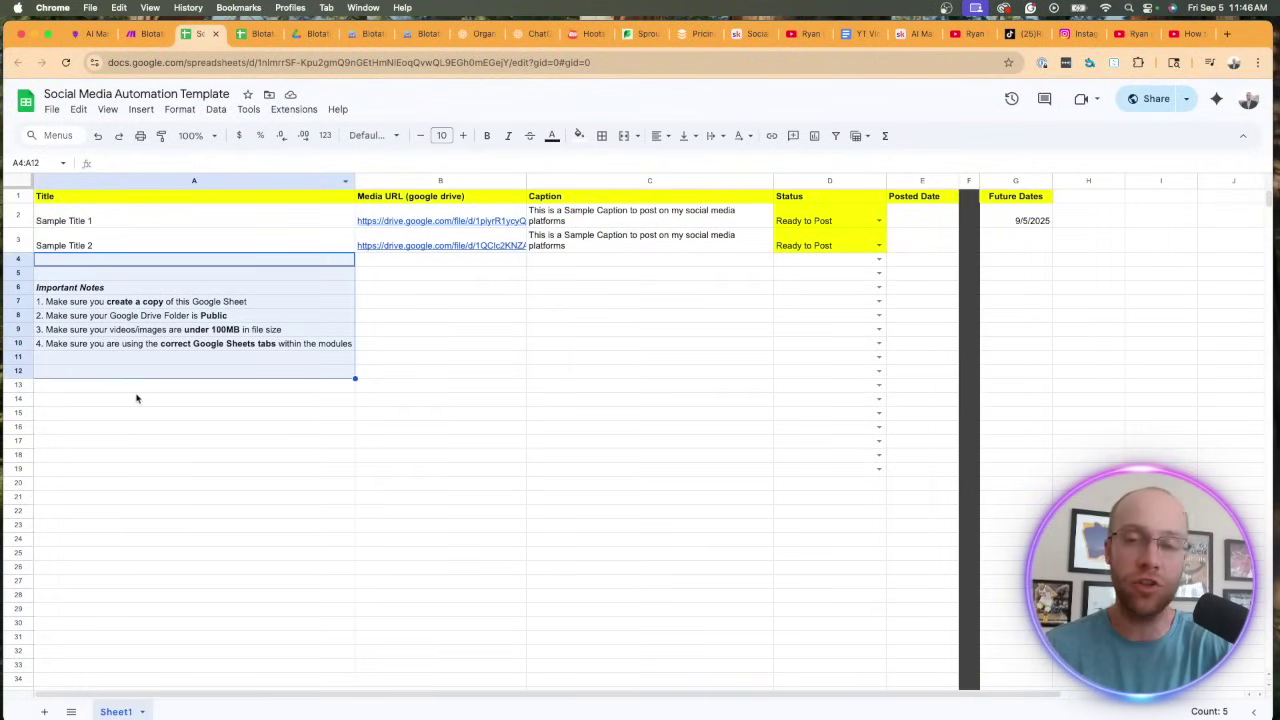
{"action": "left_click", "coordinate": [151, 414]}
{"action": "left_click", "coordinate": [73, 290]}
{"action": "left_click", "coordinate": [140, 386]}
{"action": "left_click_drag", "start_coordinate": [136, 289], "coordinate": [143, 371]}
{"action": "left_click", "coordinate": [150, 398]}
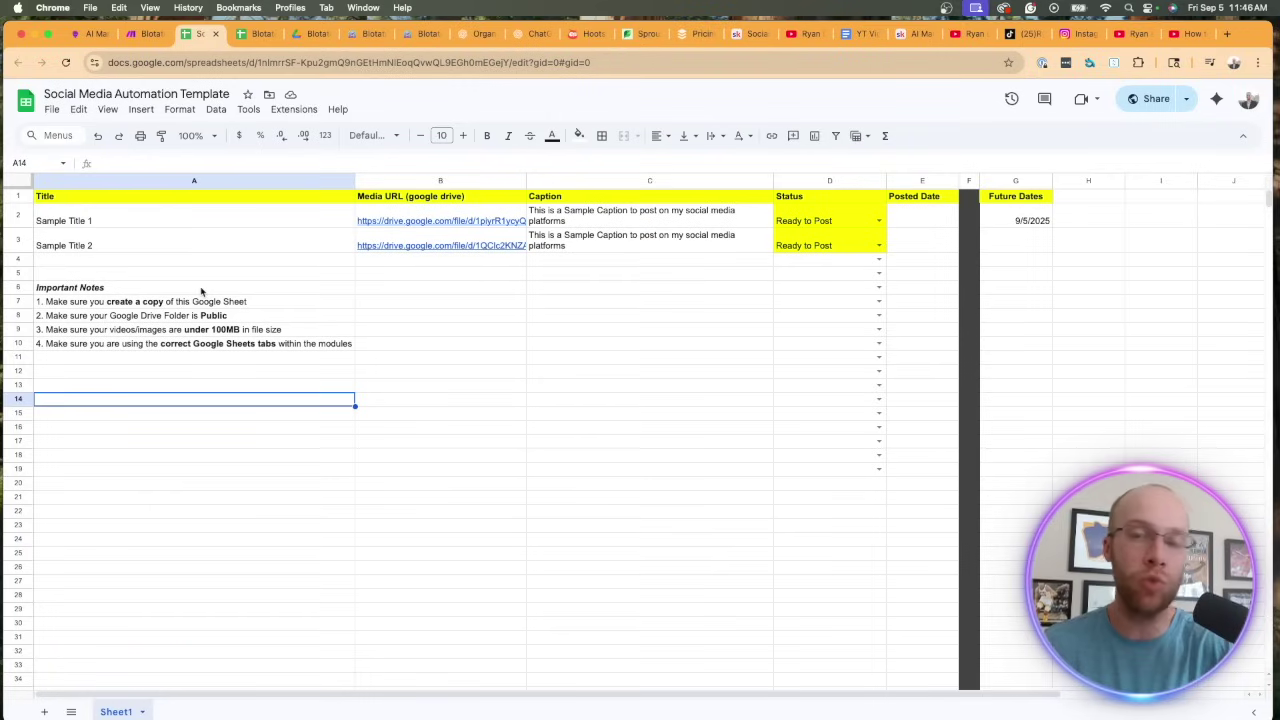
{"action": "left_click", "coordinate": [52, 110]}
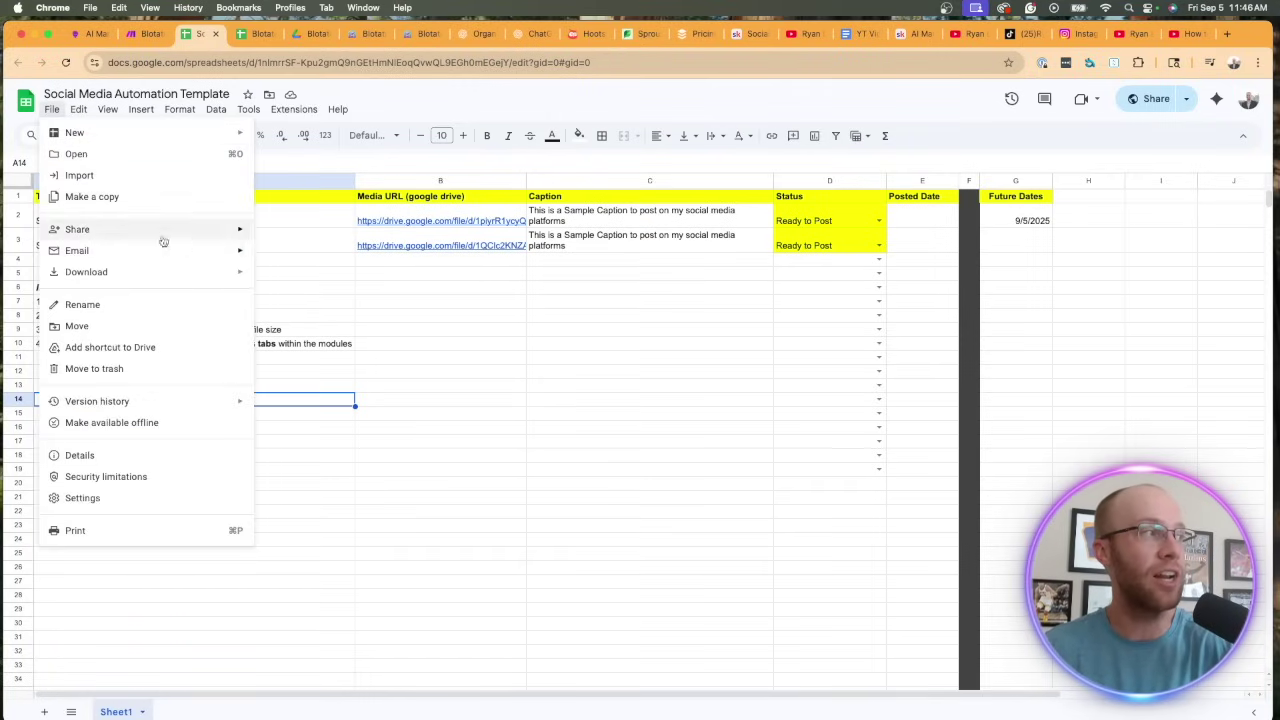
{"action": "left_click", "coordinate": [572, 499]}
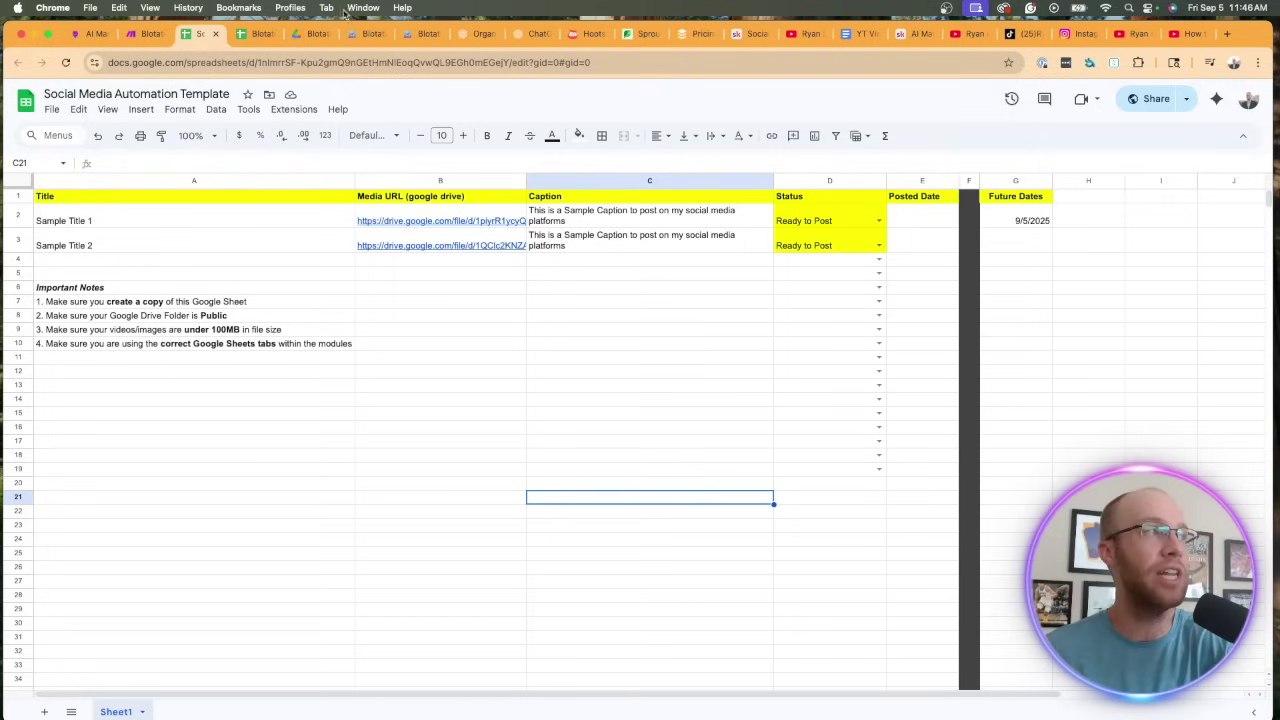
Step: Look over Blotato's pricing plans and the social account logins offered in its settings
{"action": "left_click", "coordinate": [365, 34]}
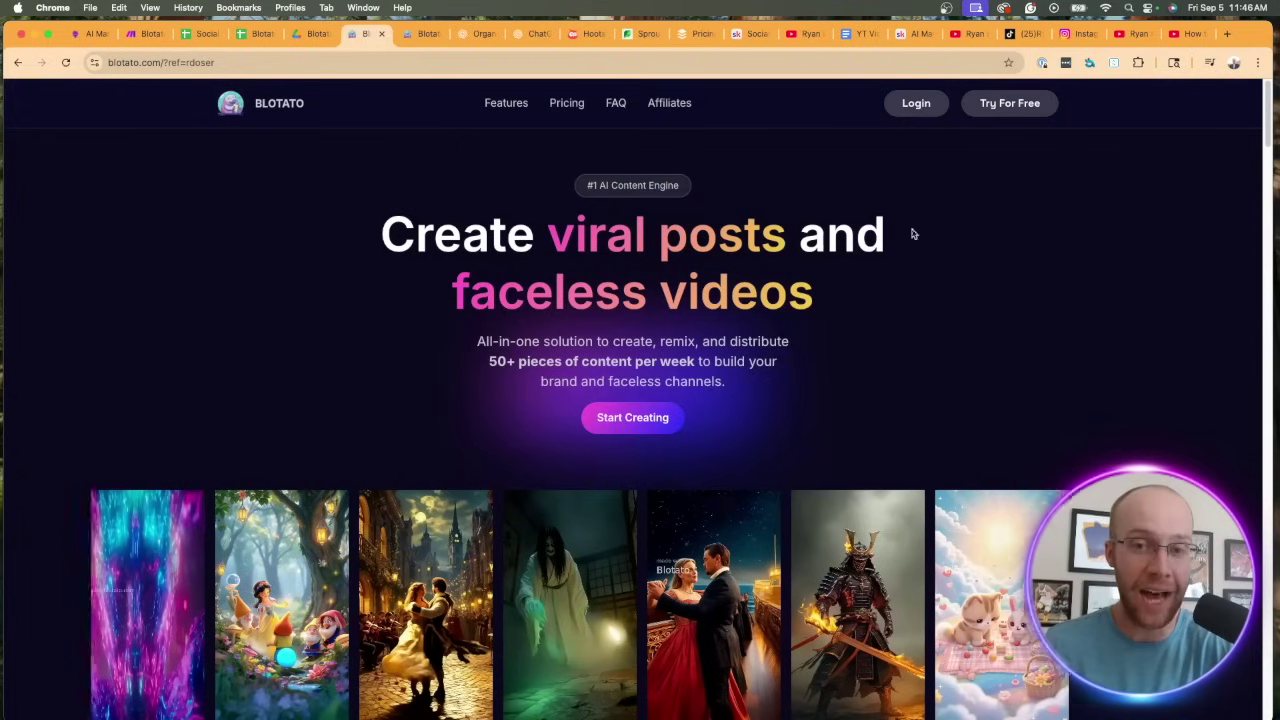
{"action": "left_click", "coordinate": [566, 103]}
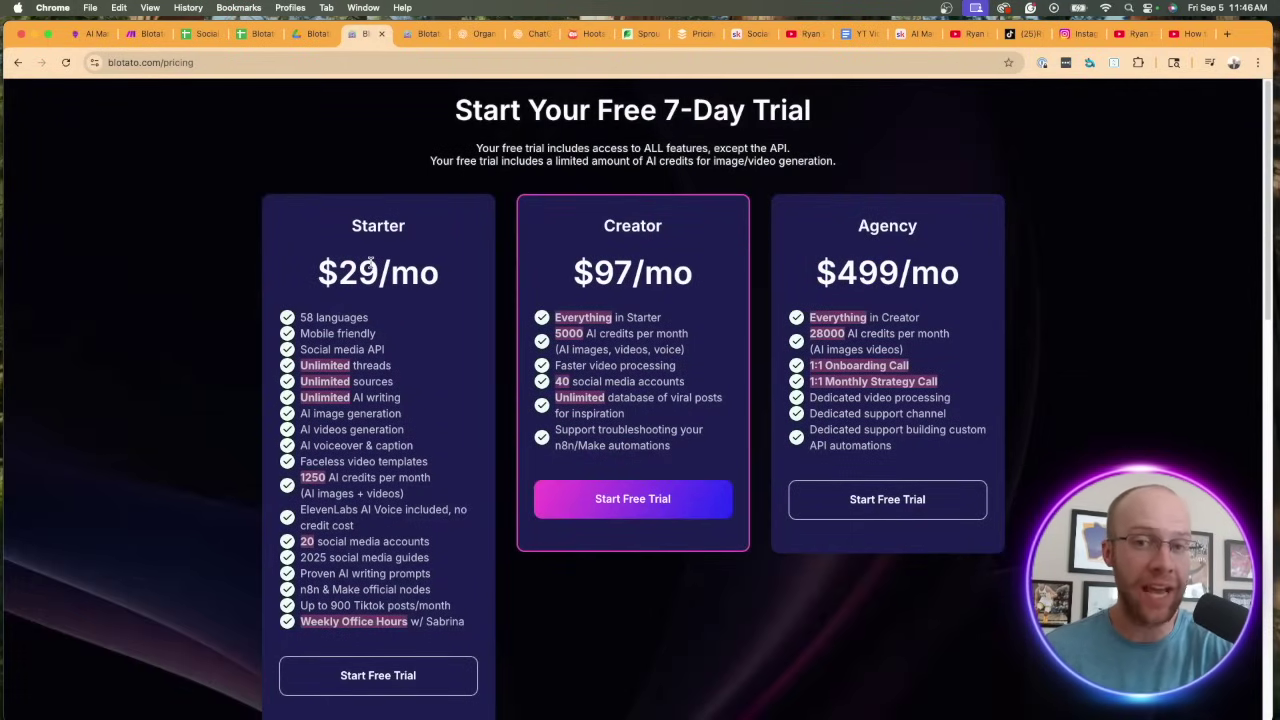
{"action": "left_click", "coordinate": [145, 34]}
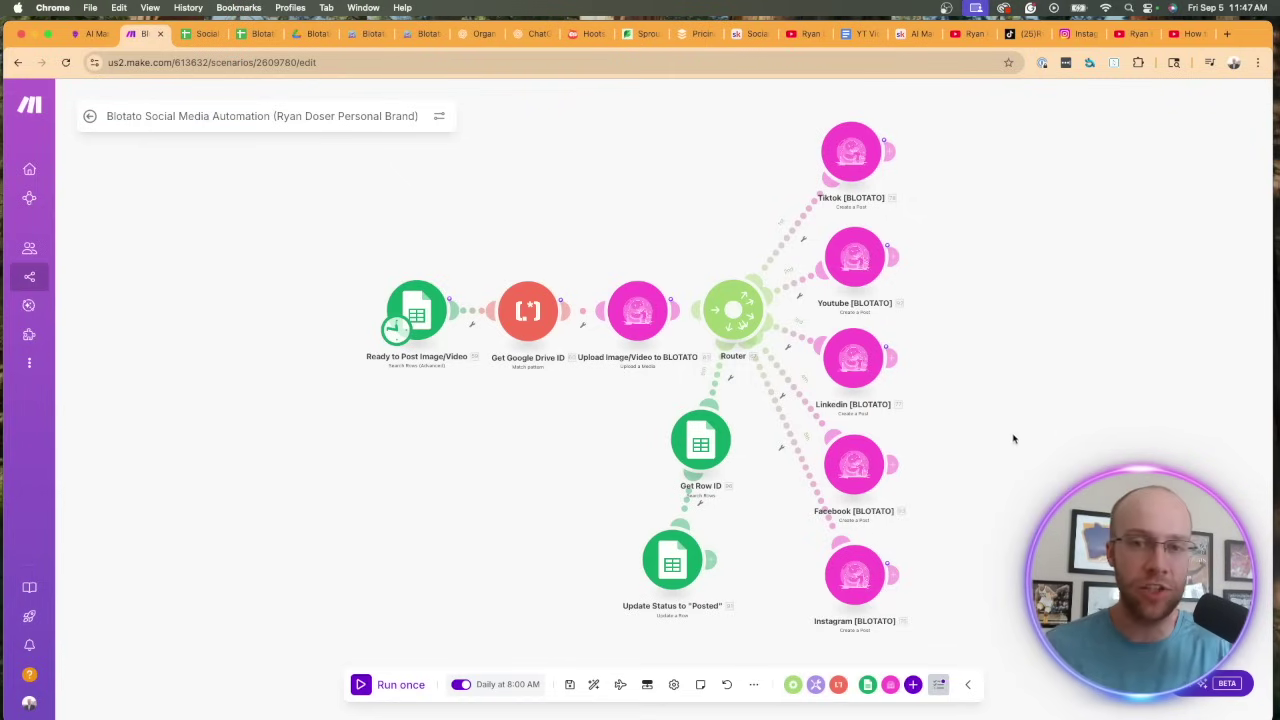
{"action": "left_click", "coordinate": [420, 33]}
{"action": "scroll", "coordinate": [502, 380], "scroll_direction": "up", "scroll_amount": 5}
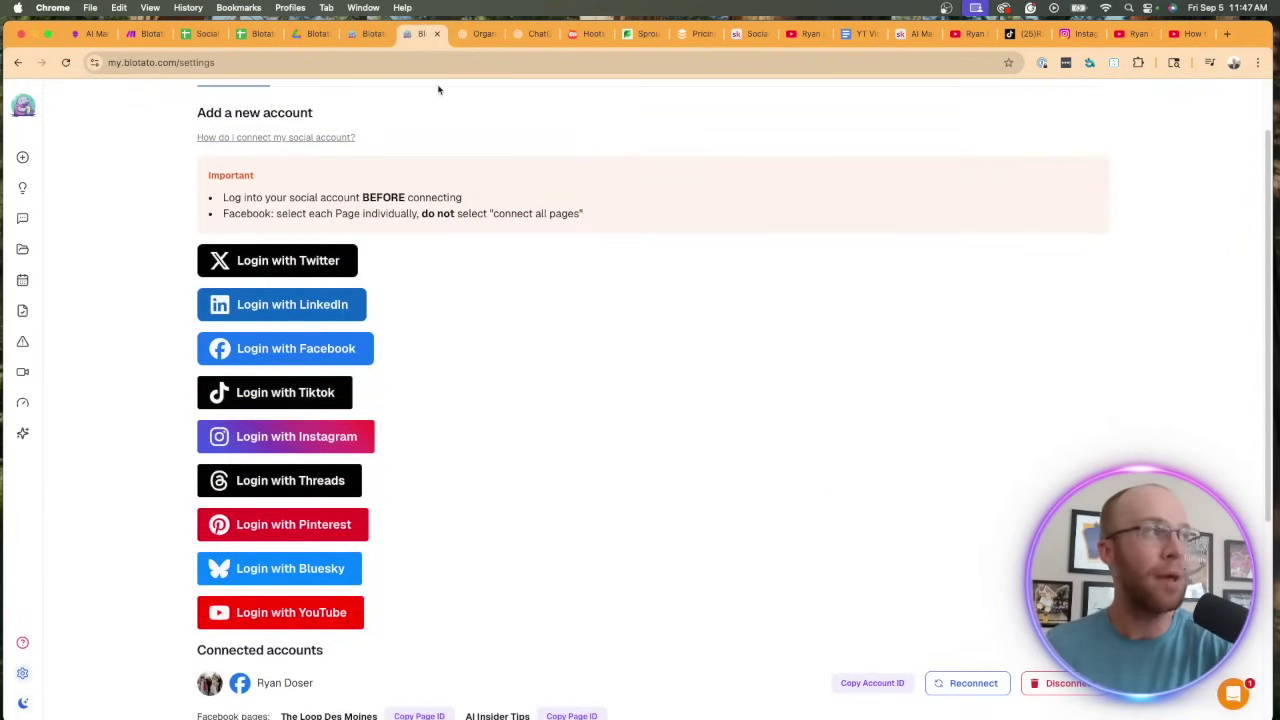
Step: Return to Blotato's pricing page and inspect the Social media API feature of the Starter plan
{"action": "left_click", "coordinate": [366, 34]}
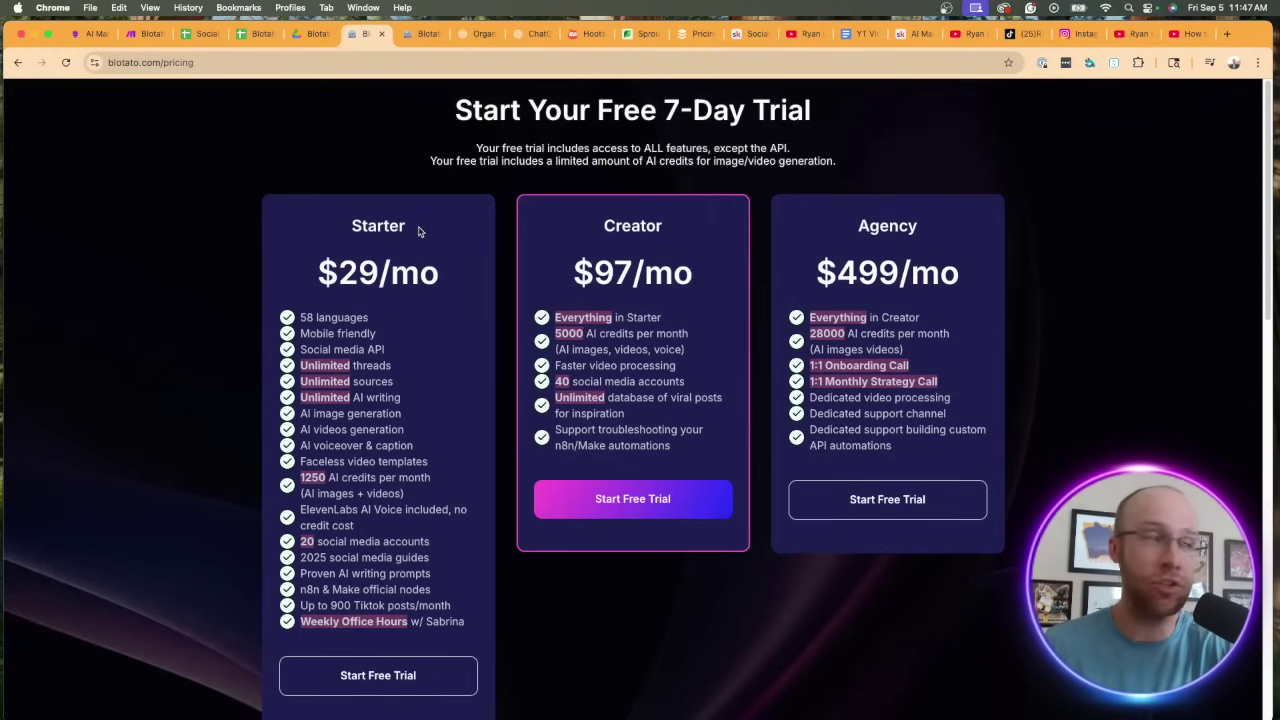
{"action": "left_click_drag", "start_coordinate": [397, 358], "coordinate": [278, 356]}
{"action": "left_click", "coordinate": [278, 356]}
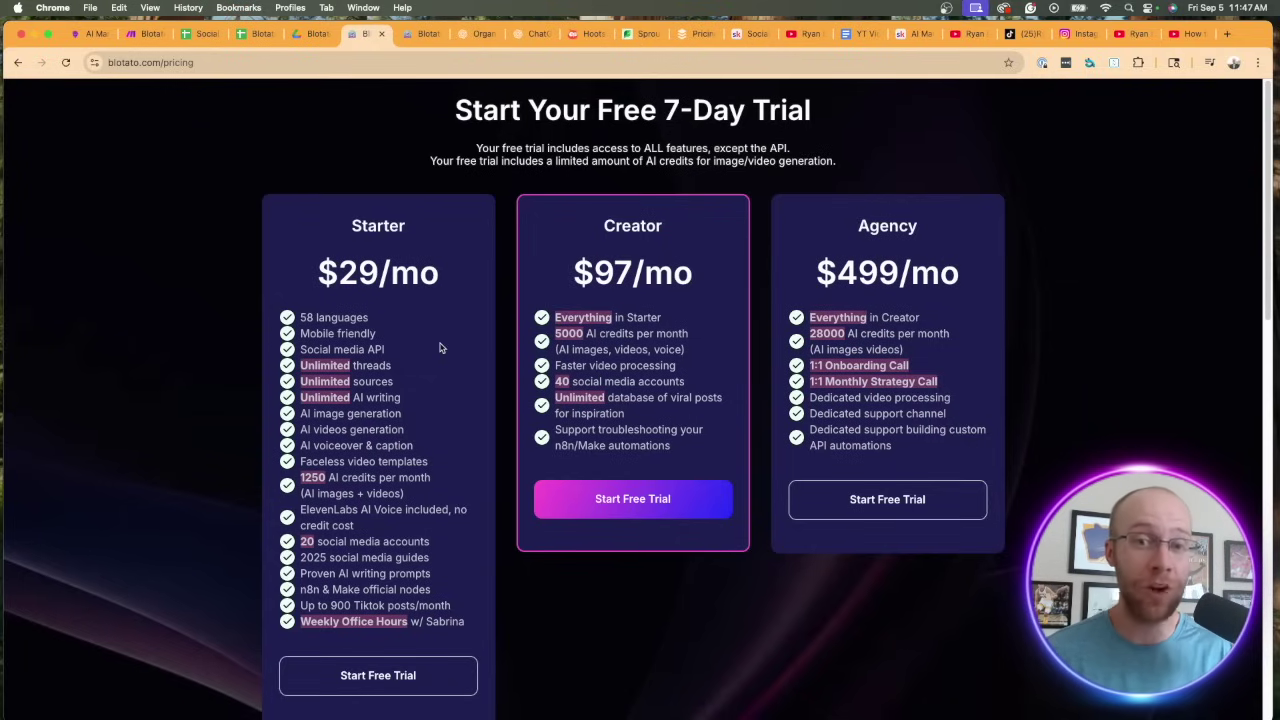
Step: Open Hootsuite's plans page, dismiss the cookie notice and examine the Standard and Advanced plan prices
{"action": "left_click", "coordinate": [596, 33]}
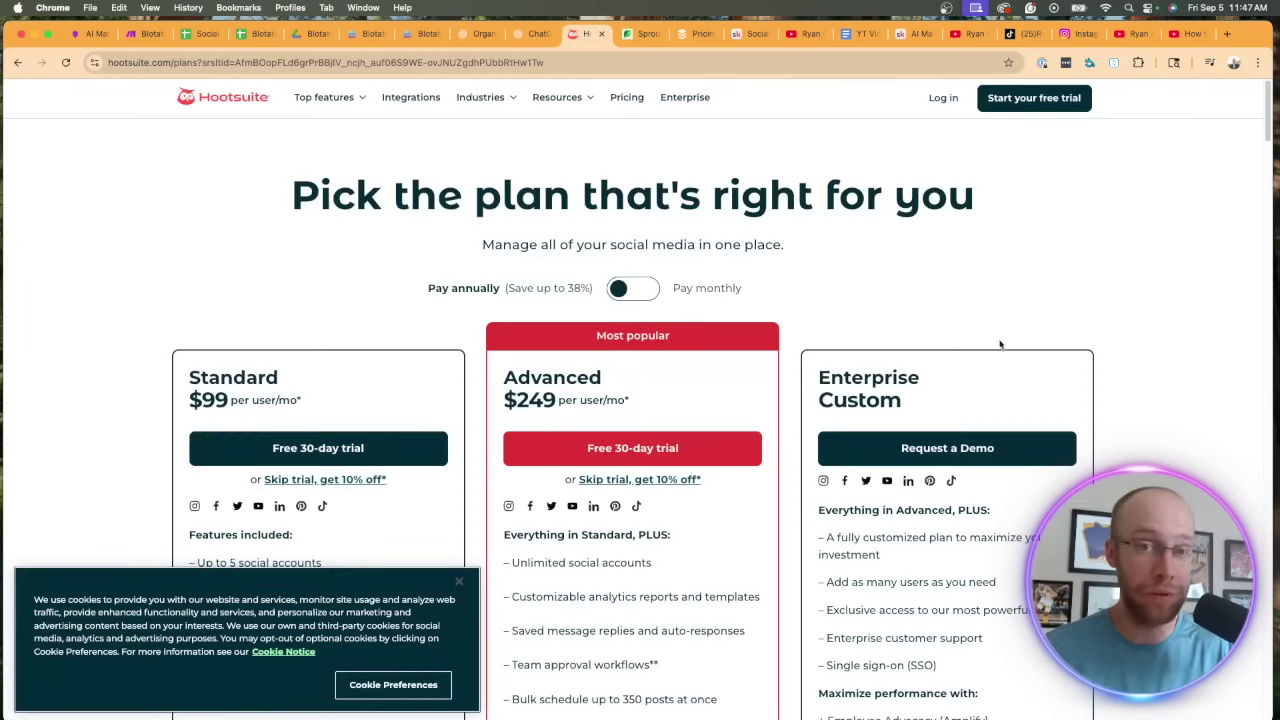
{"action": "left_click", "coordinate": [459, 581]}
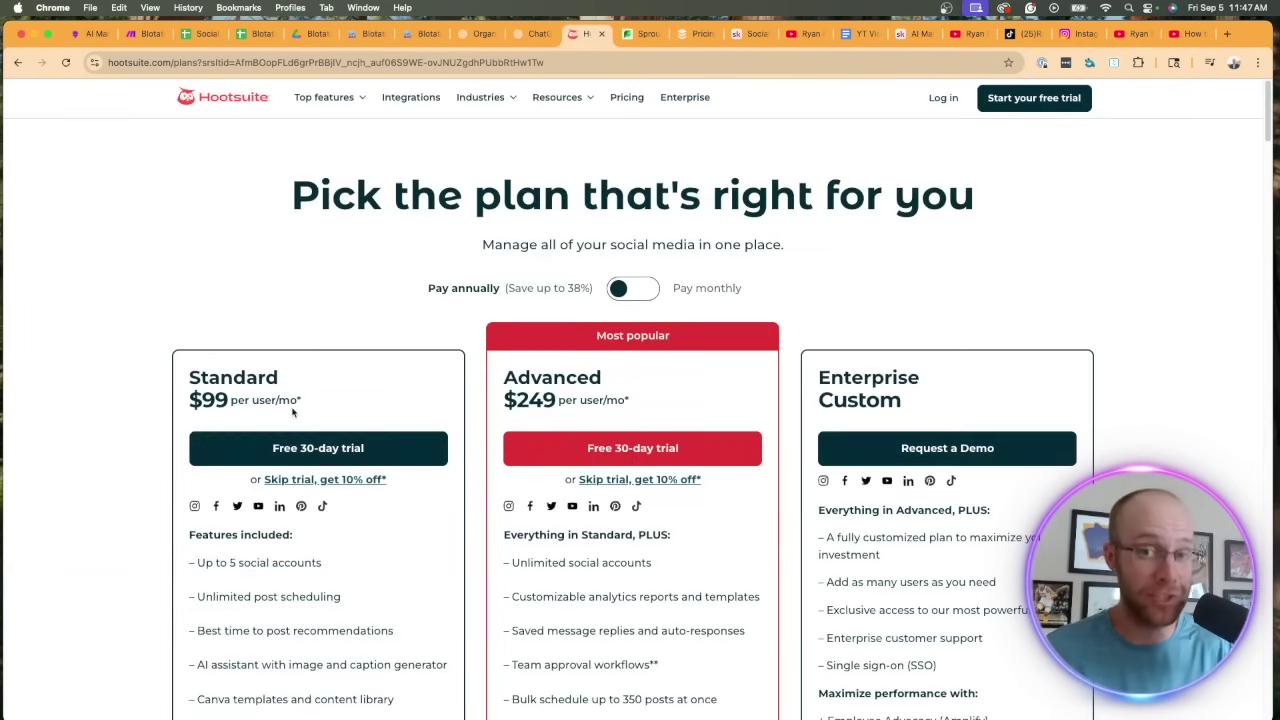
{"action": "left_click_drag", "start_coordinate": [562, 402], "coordinate": [478, 403]}
{"action": "left_click", "coordinate": [478, 403]}
Step: Examine Sprout Social's Standard plan price and check the Buffer and Hootsuite pricing pages for comparison
{"action": "left_click", "coordinate": [648, 33]}
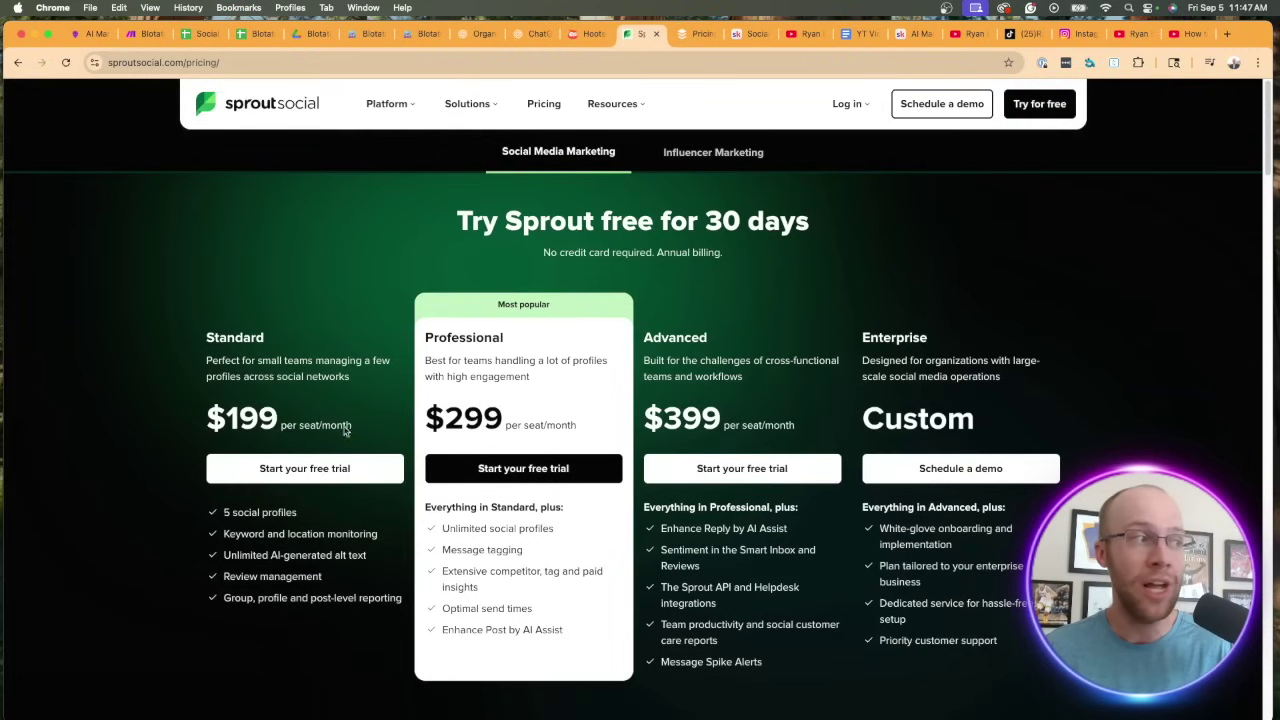
{"action": "left_click_drag", "start_coordinate": [358, 432], "coordinate": [163, 427]}
{"action": "left_click", "coordinate": [234, 288]}
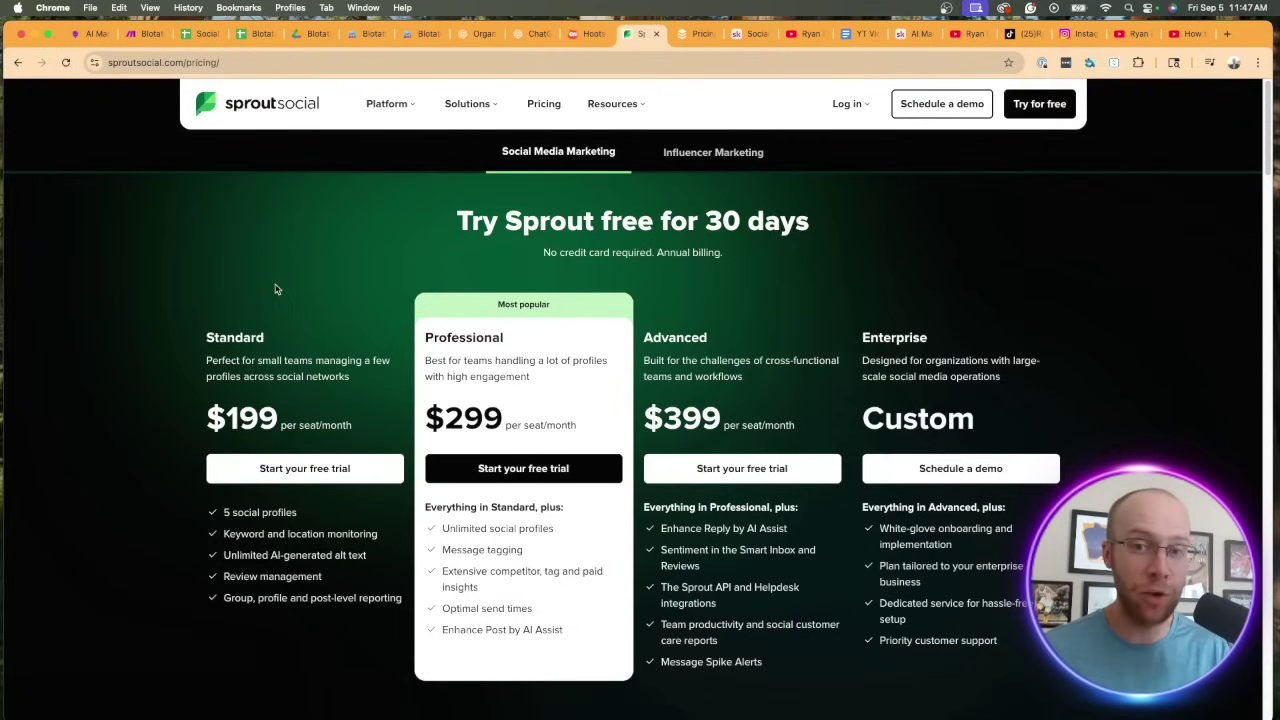
{"action": "left_click", "coordinate": [693, 40]}
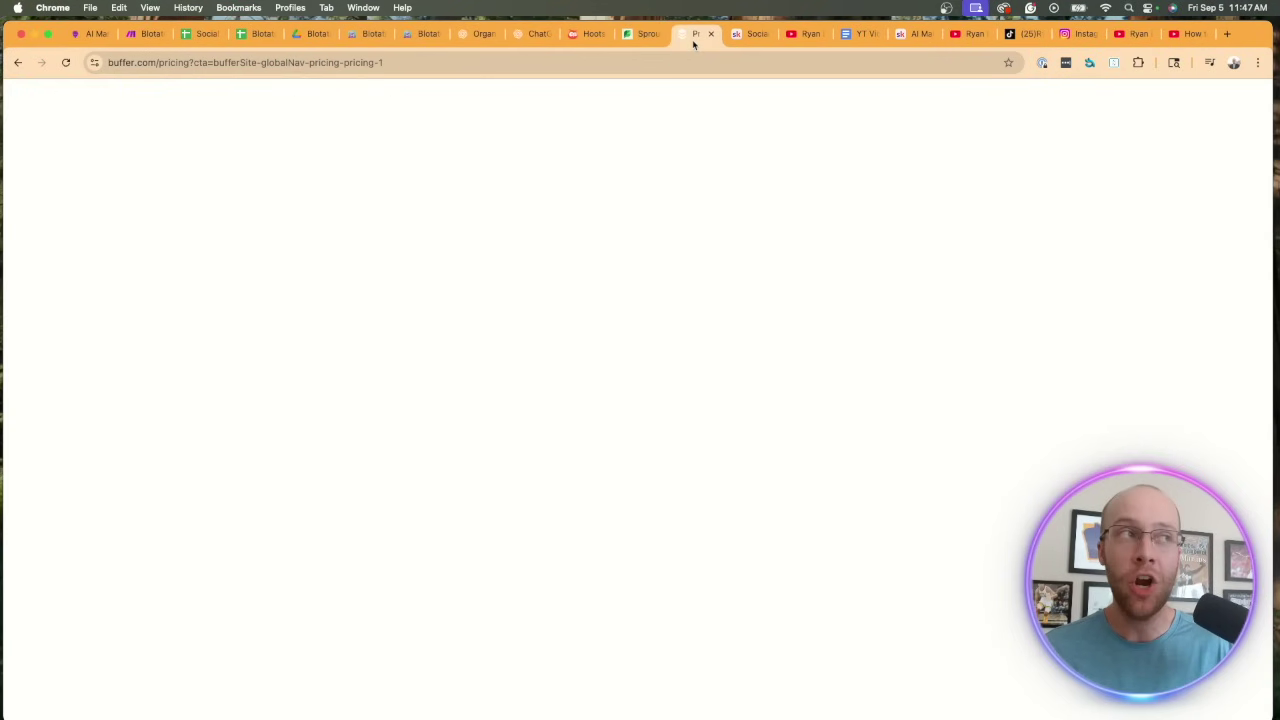
{"action": "left_click", "coordinate": [597, 36]}
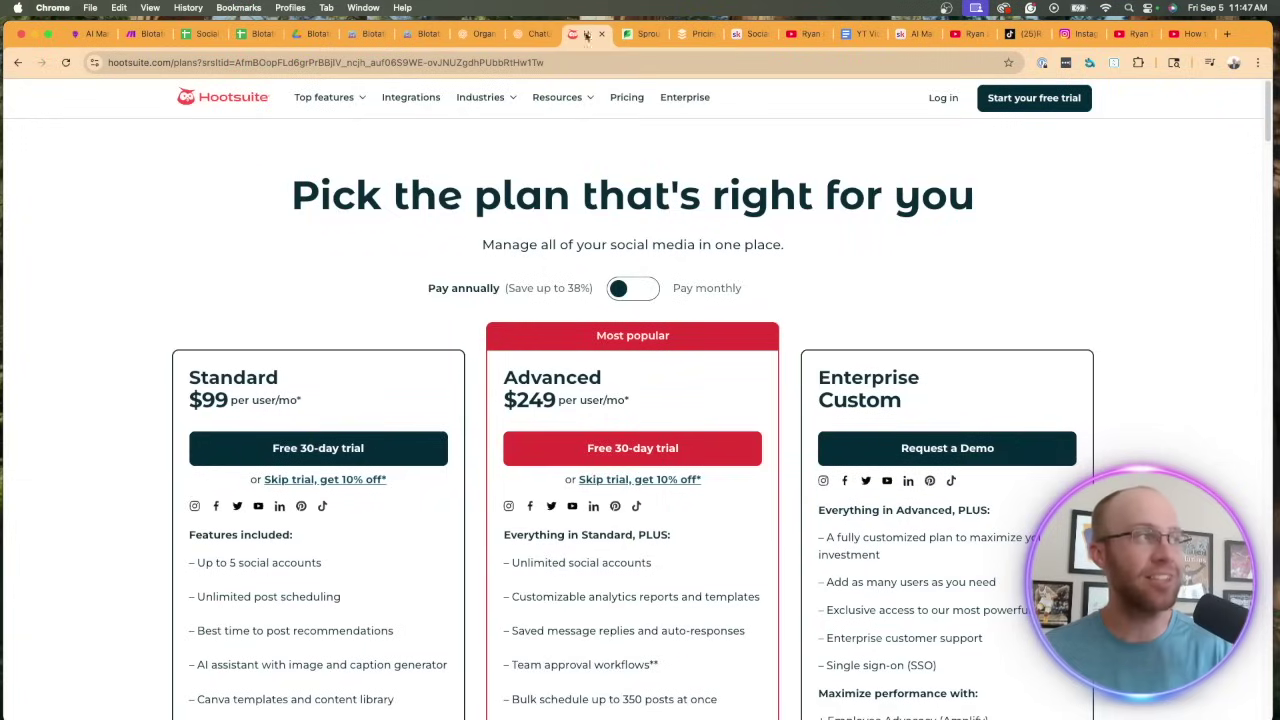
Step: Check the Make scenario and highlight the Starter plan's price on Blotato's pricing page
{"action": "left_click", "coordinate": [140, 34]}
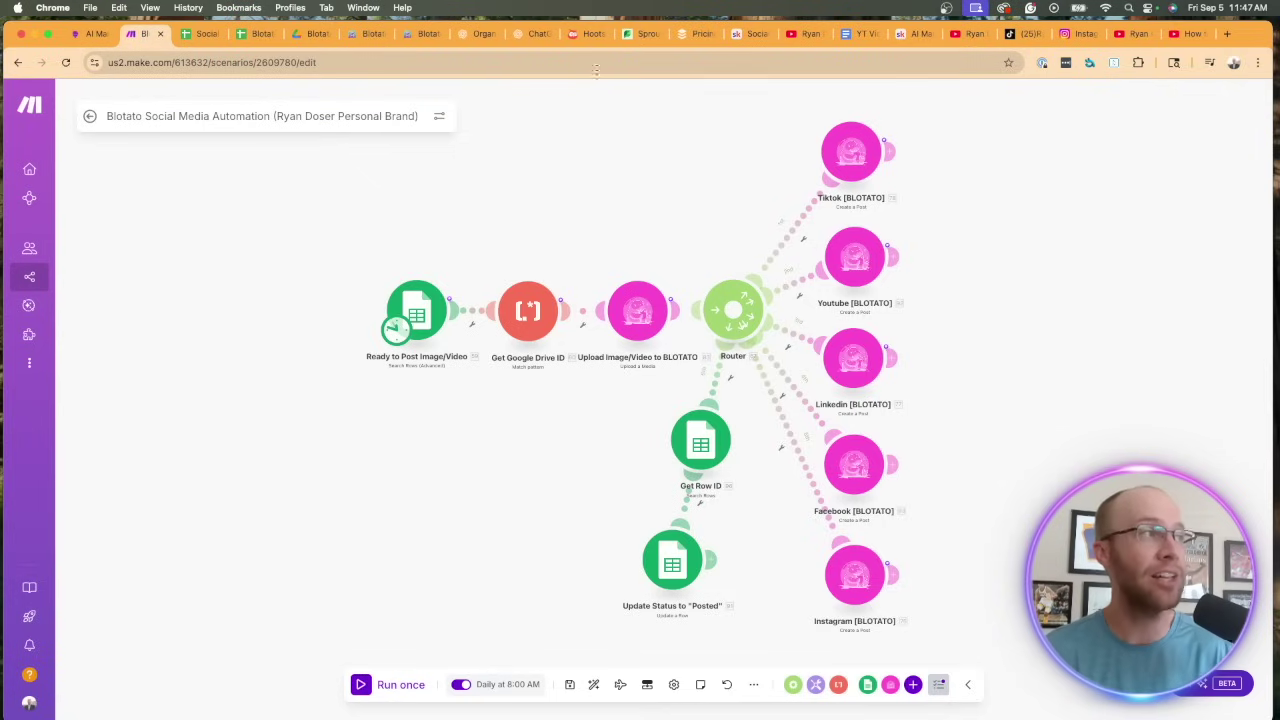
{"action": "left_click", "coordinate": [364, 36]}
{"action": "left_click_drag", "start_coordinate": [440, 283], "coordinate": [288, 276]}
{"action": "left_click", "coordinate": [290, 276]}
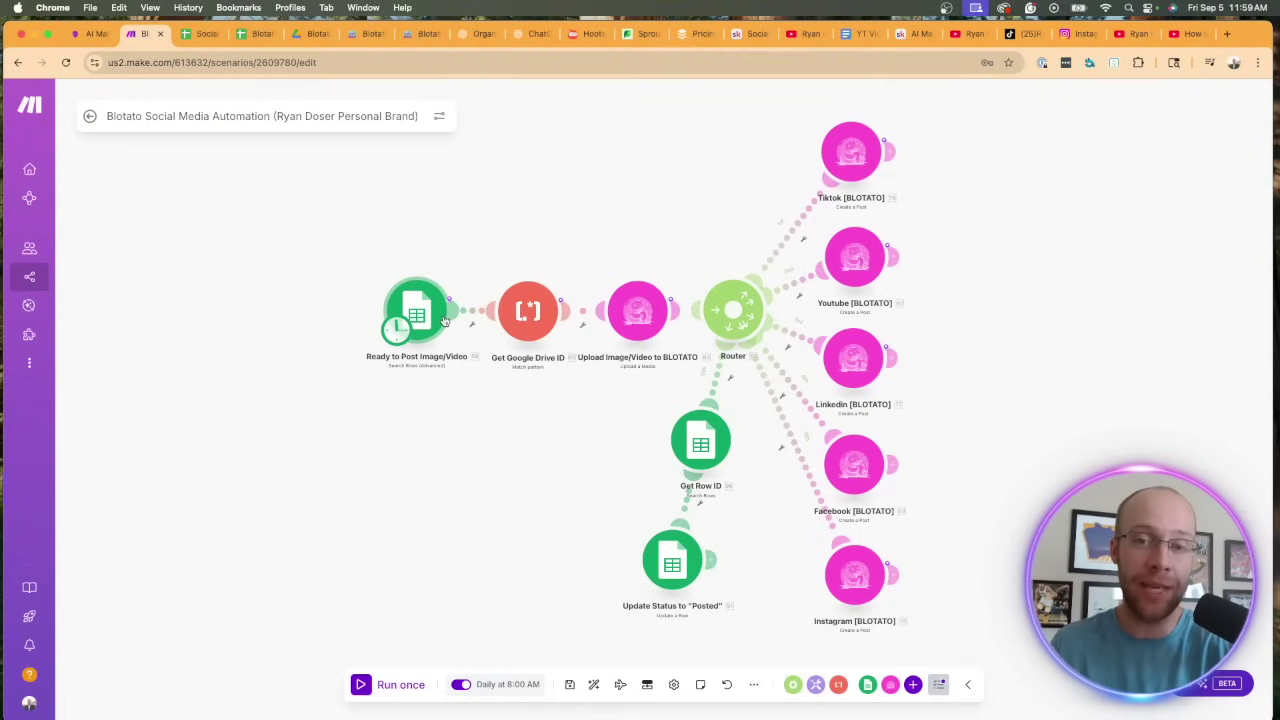
Step: Open the Ready to Post Image/Video module's settings in Make and view the form for creating a Google connection
{"action": "left_click", "coordinate": [438, 320]}
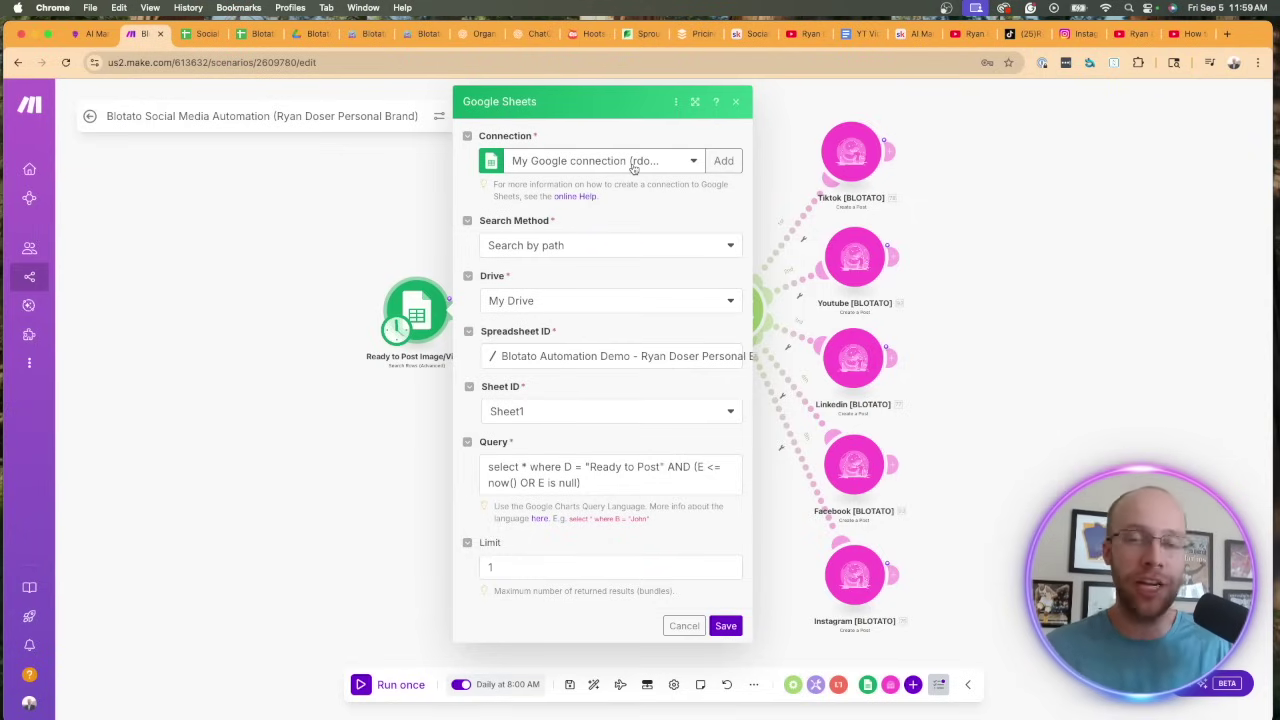
{"action": "left_click", "coordinate": [723, 161]}
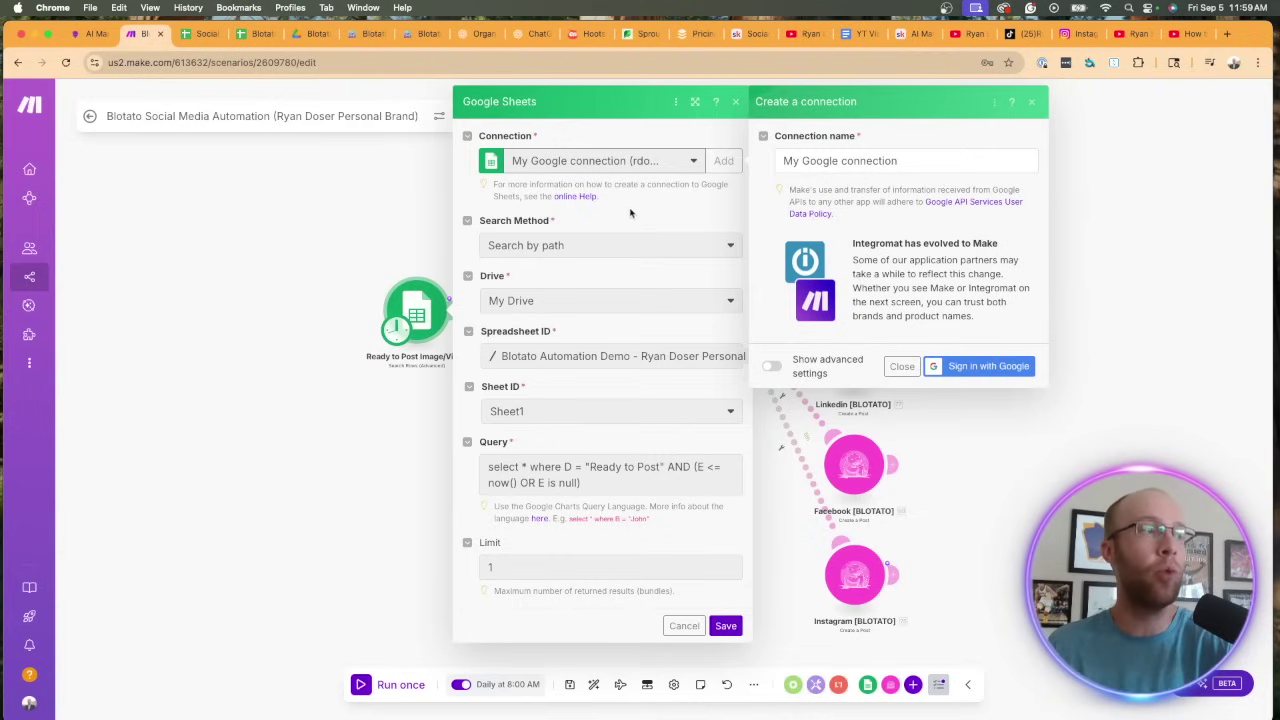
{"action": "left_click", "coordinate": [902, 366]}
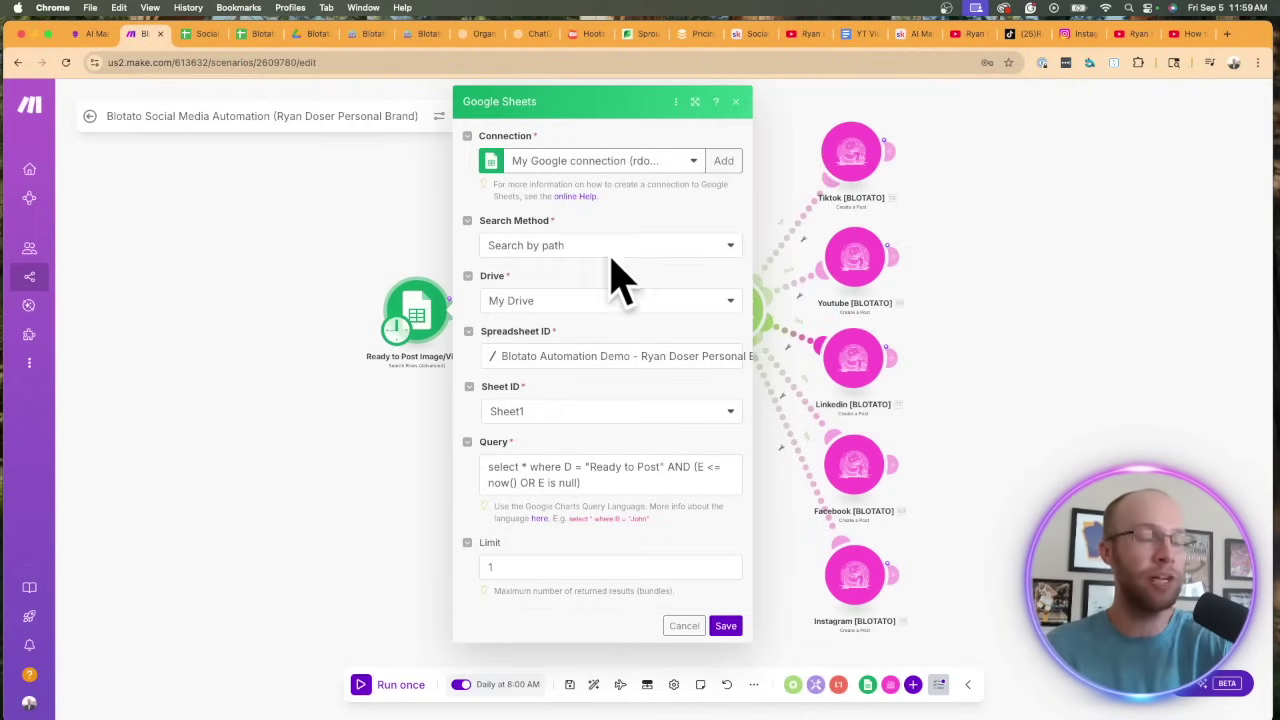
Step: Set the module's drive to My Drive and its spreadsheet to the Blotato Automation Demo file, checking the name in Google Sheets
{"action": "left_click", "coordinate": [566, 302]}
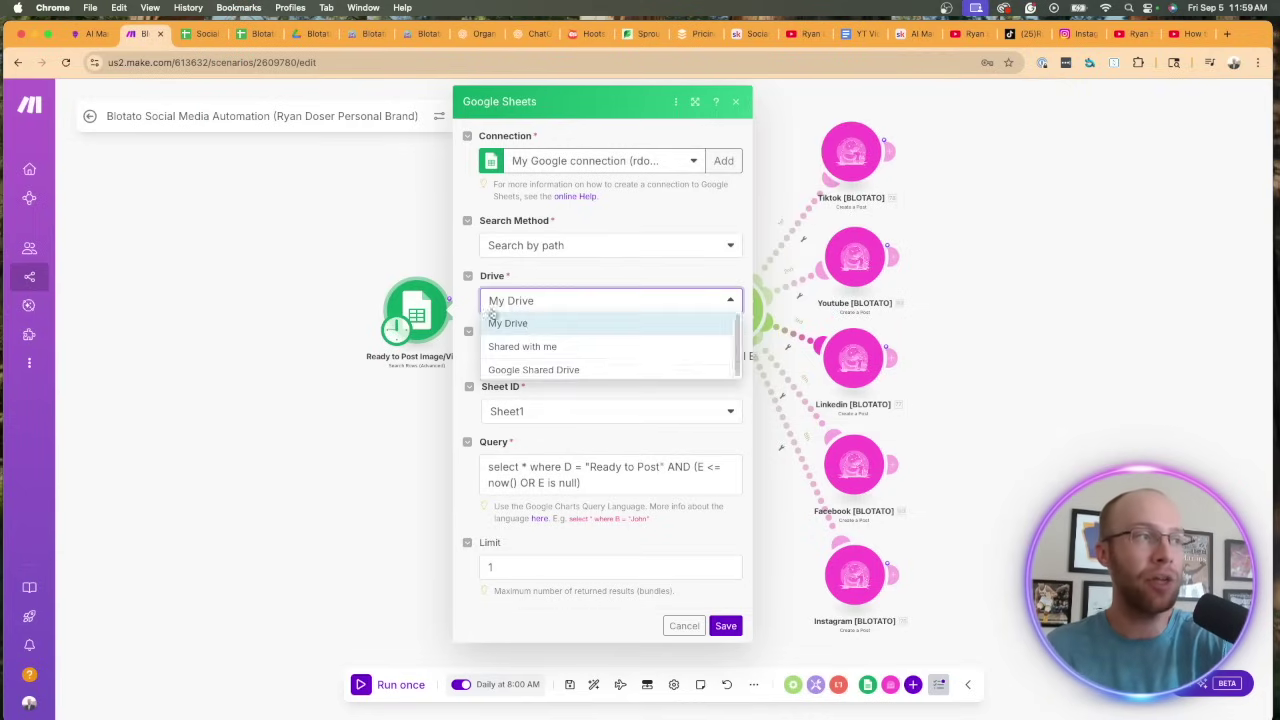
{"action": "left_click", "coordinate": [530, 324]}
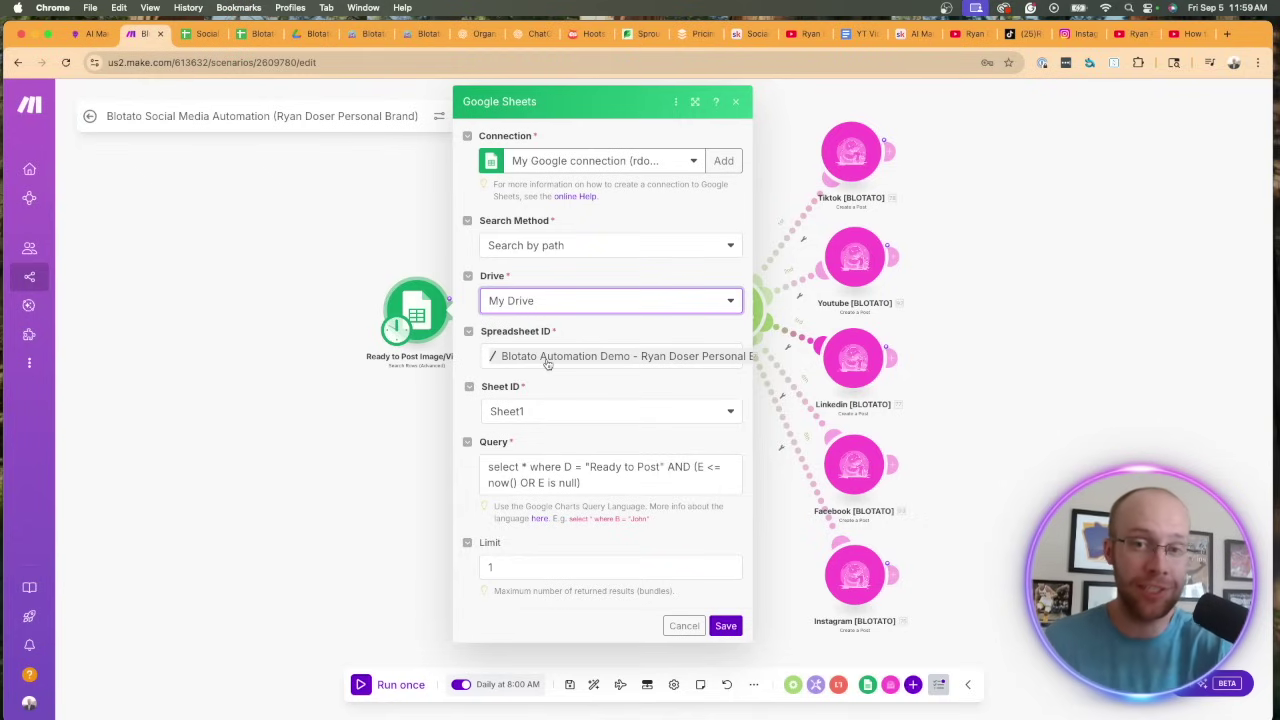
{"action": "left_click", "coordinate": [255, 34]}
{"action": "left_click", "coordinate": [165, 93]}
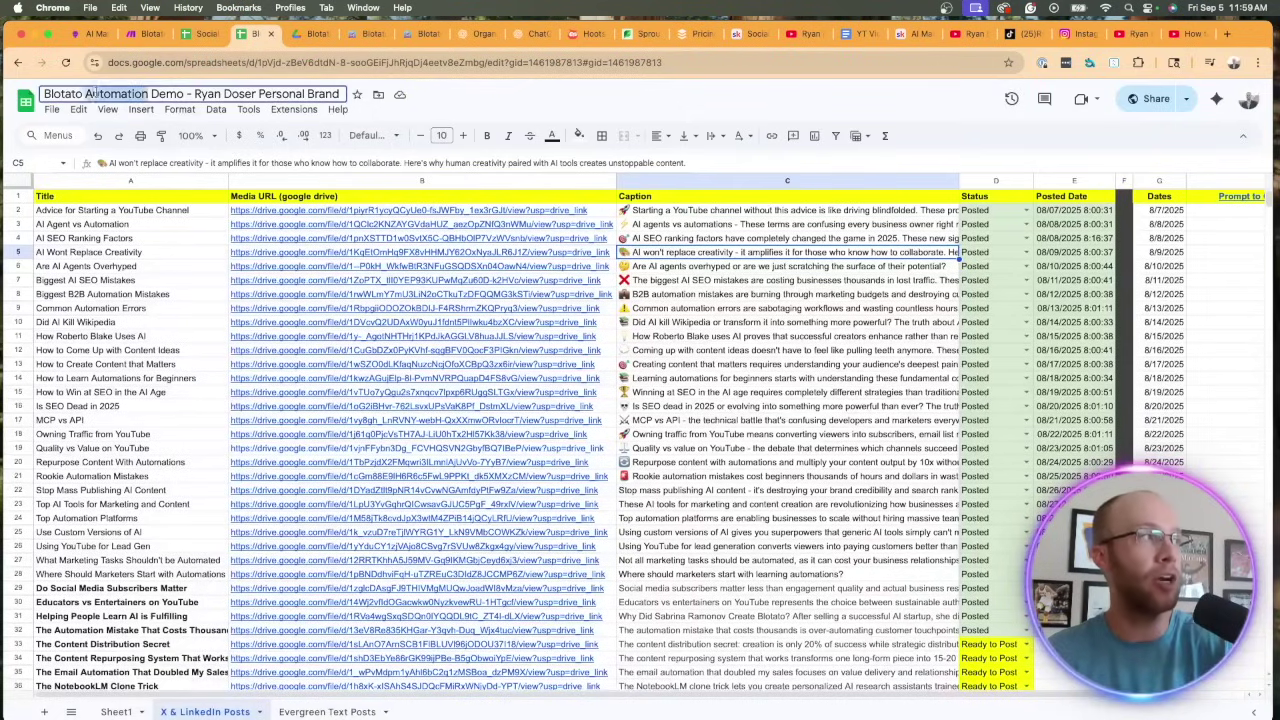
{"action": "left_click", "coordinate": [165, 93]}
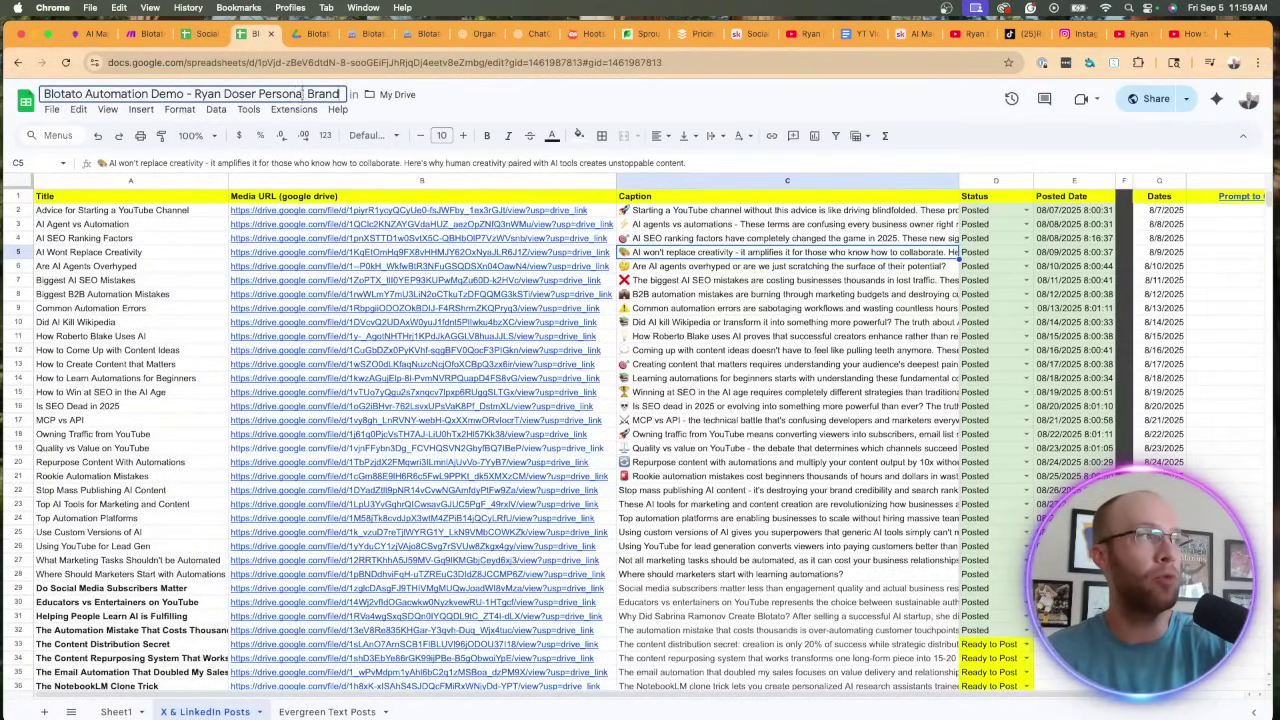
{"action": "double_click", "coordinate": [299, 94]}
{"action": "left_click", "coordinate": [150, 34]}
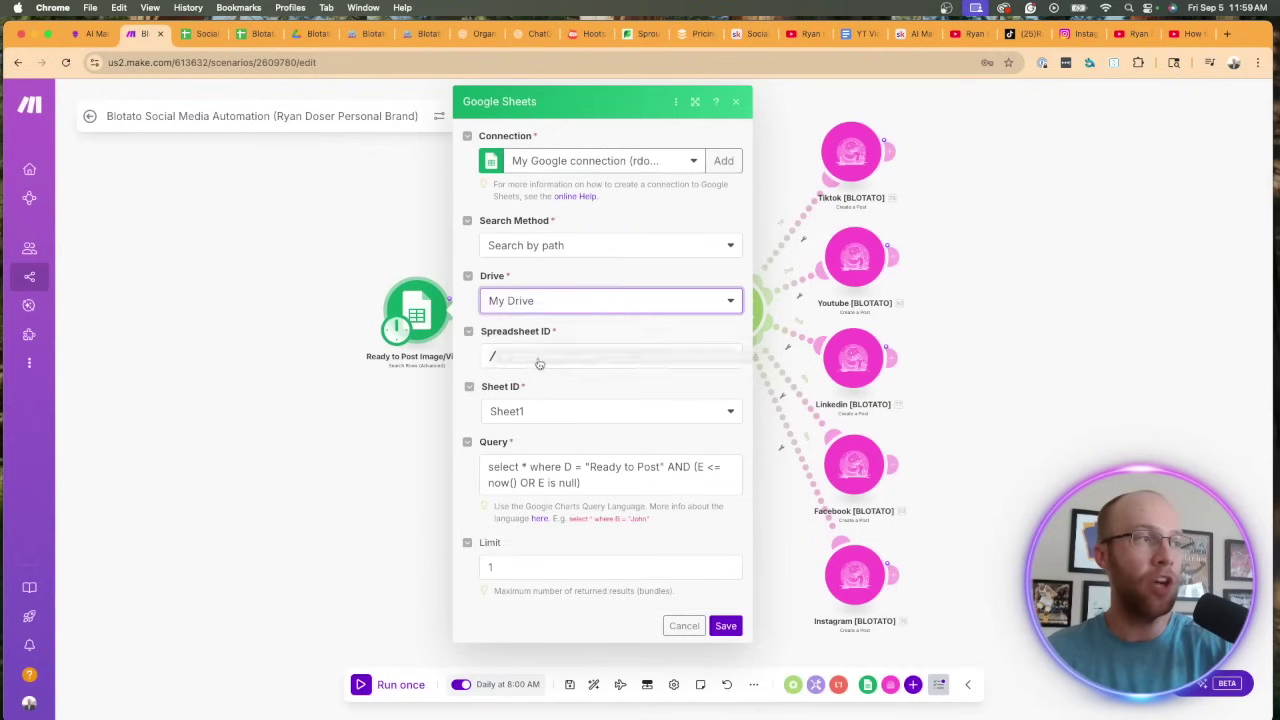
{"action": "left_click", "coordinate": [565, 358]}
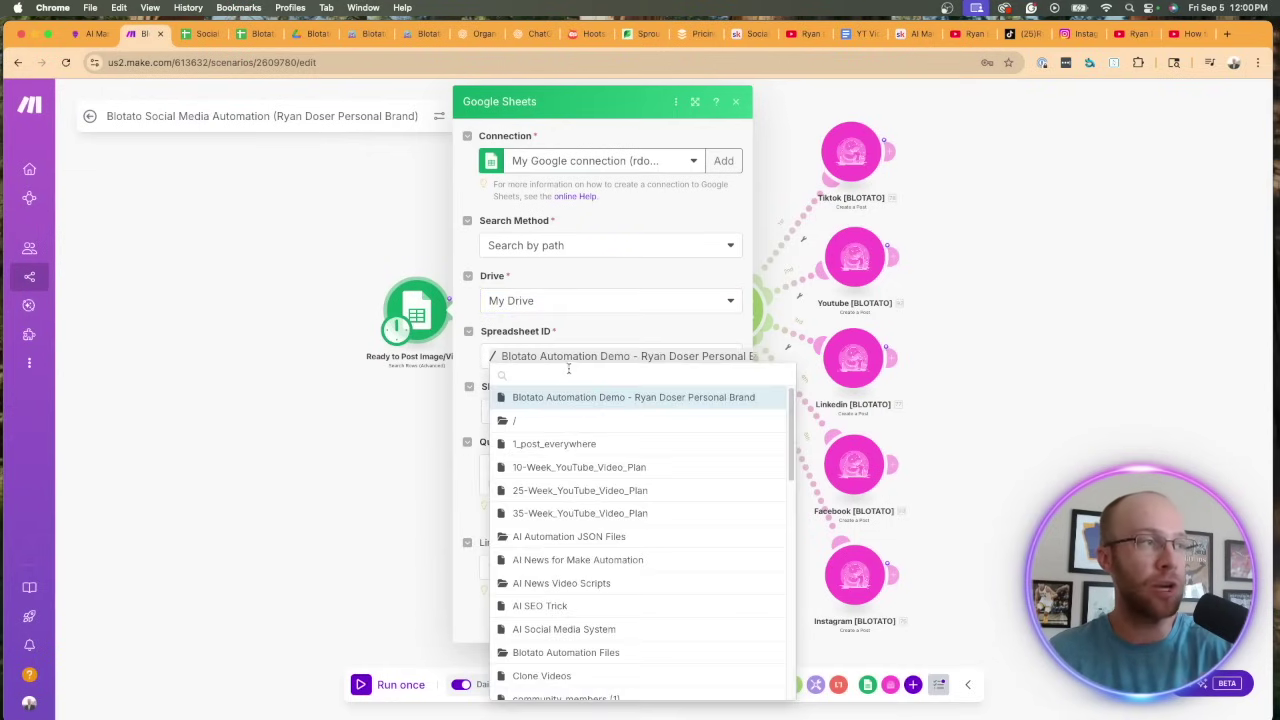
{"action": "left_click", "coordinate": [575, 407]}
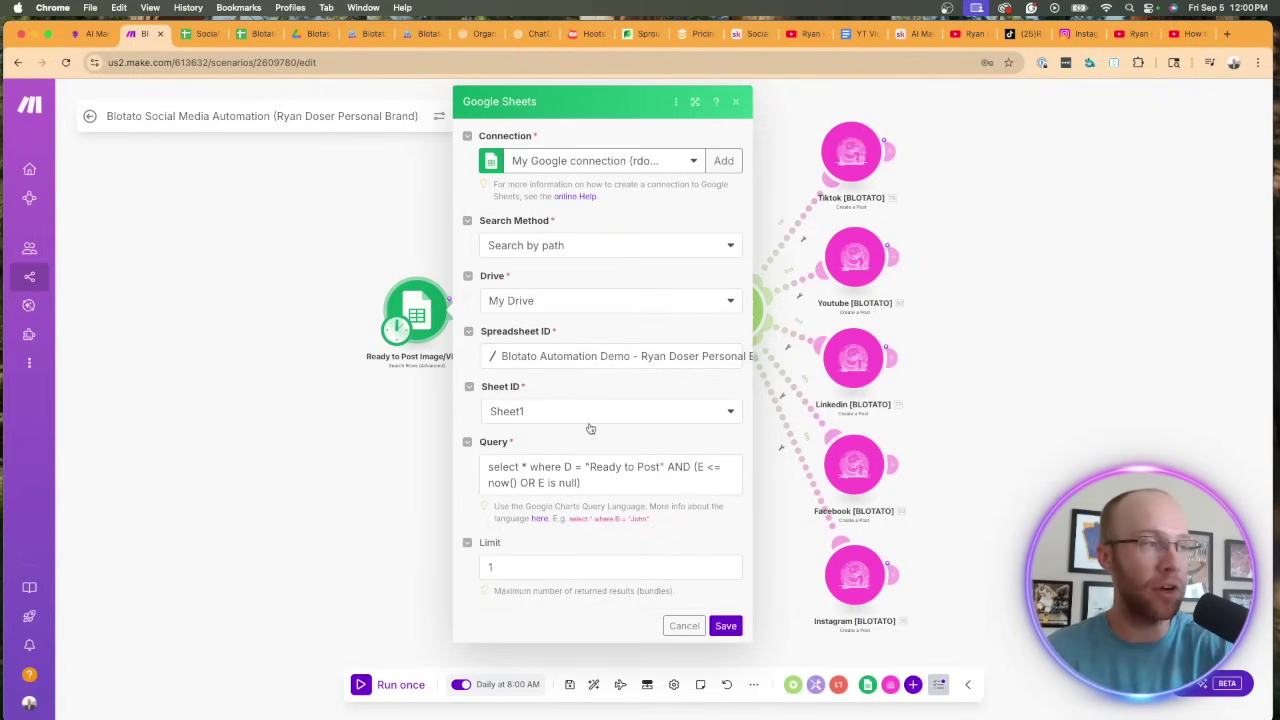
Step: Check the Sheet1 tab in the Blotato Automation Demo spreadsheet and set the module's Sheet ID to Sheet1
{"action": "left_click", "coordinate": [198, 34]}
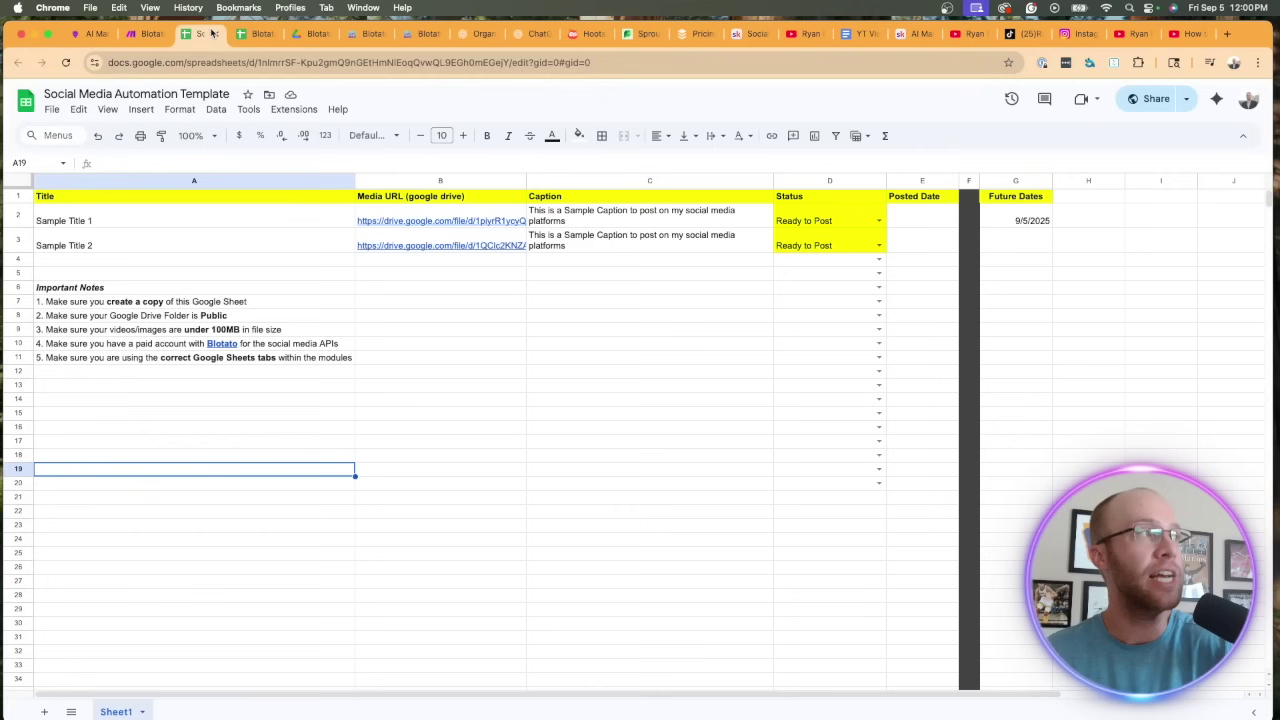
{"action": "left_click_drag", "start_coordinate": [253, 37], "coordinate": [200, 35]}
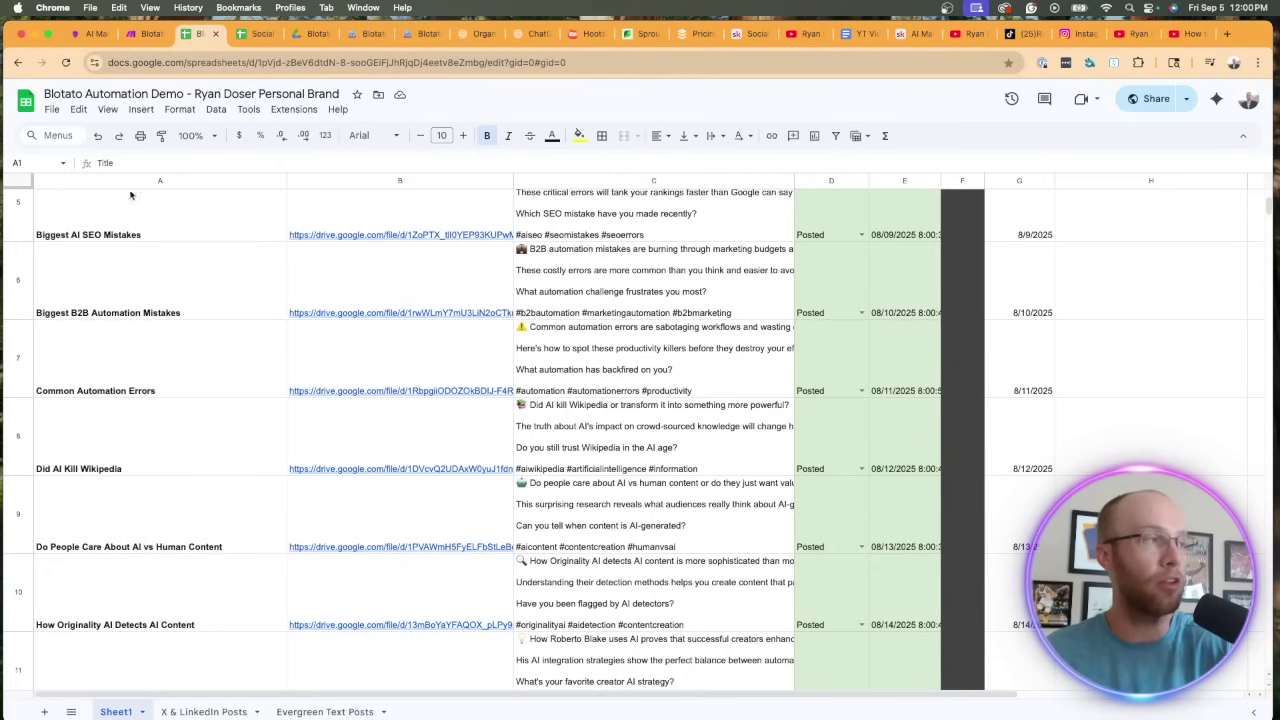
{"action": "left_click", "coordinate": [115, 712]}
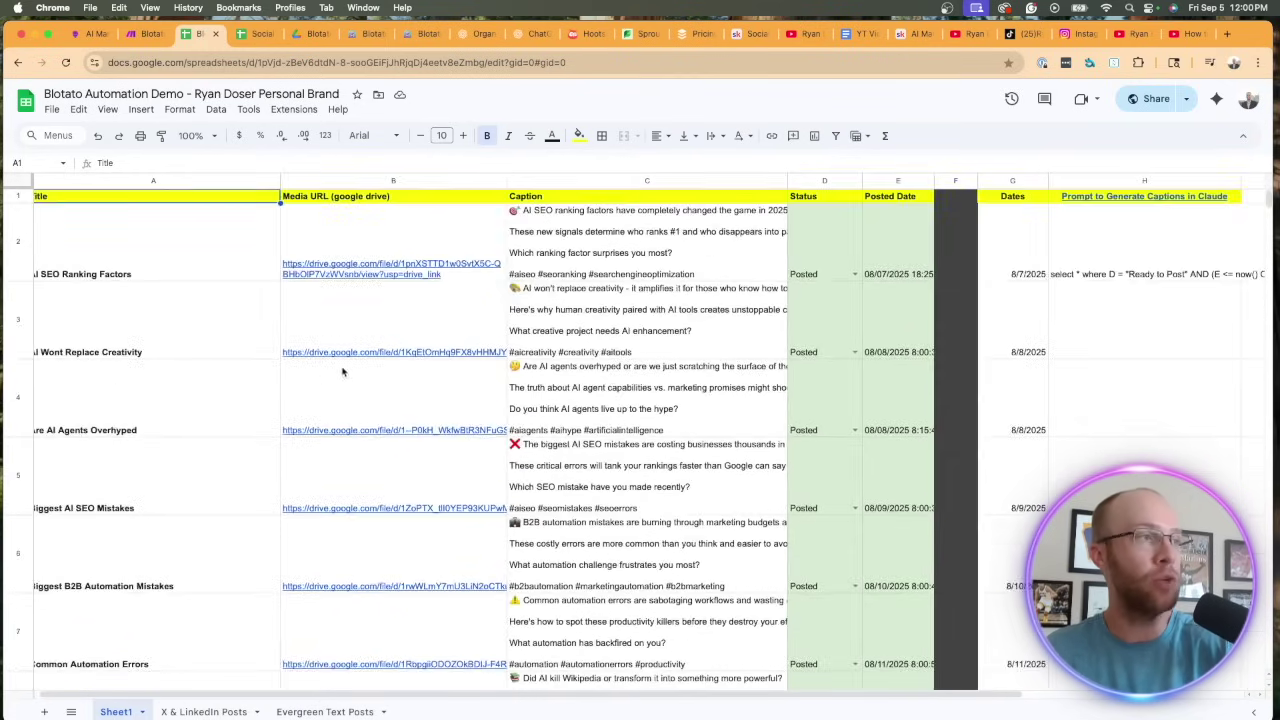
{"action": "left_click", "coordinate": [150, 34]}
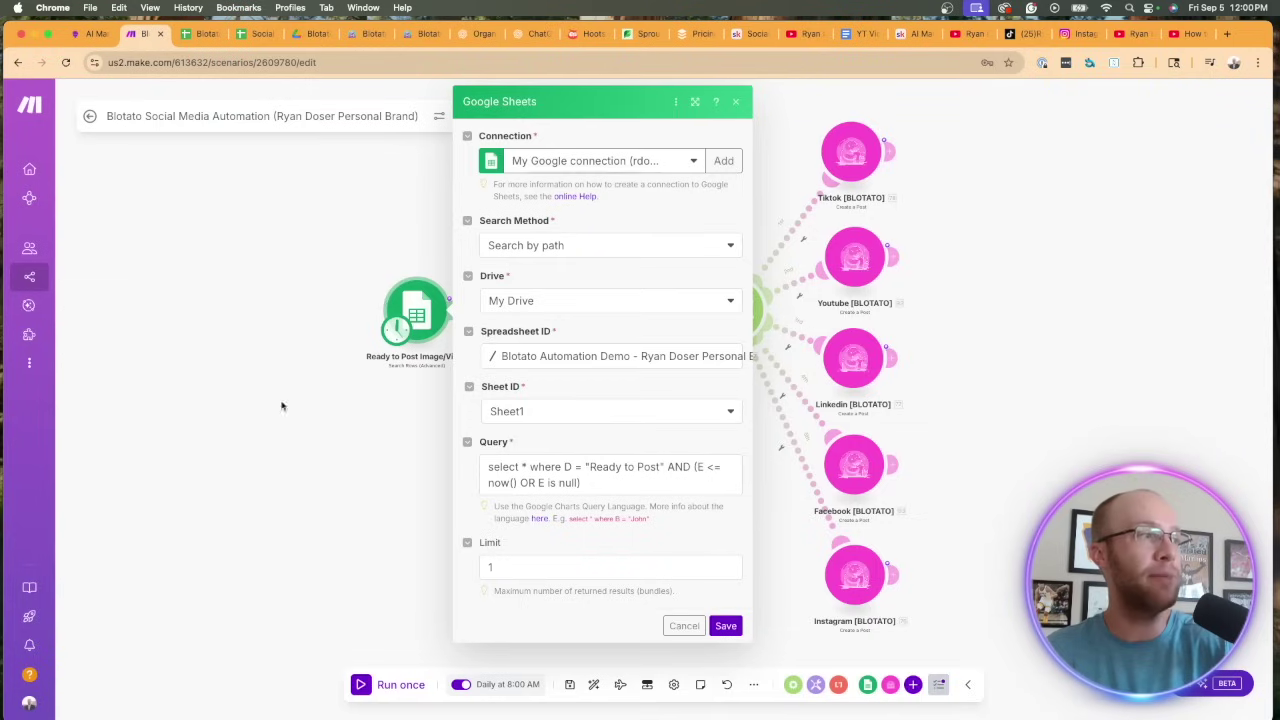
{"action": "left_click", "coordinate": [532, 411]}
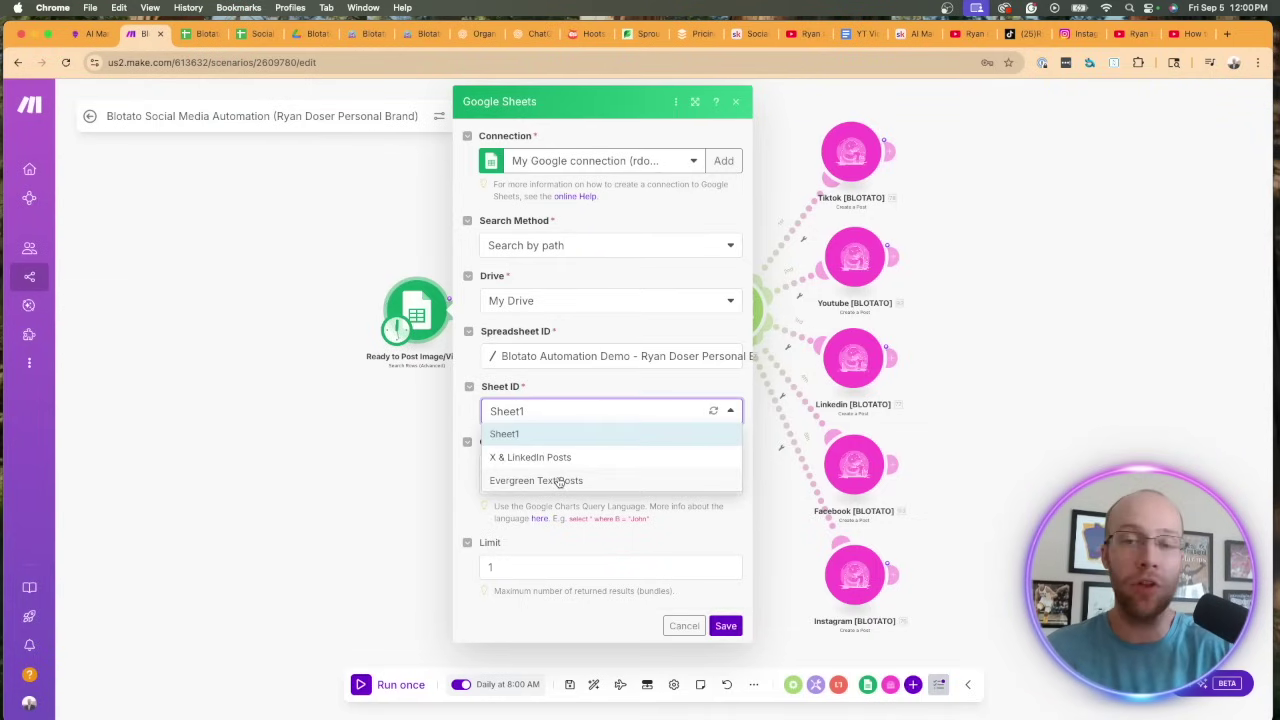
{"action": "left_click", "coordinate": [529, 432]}
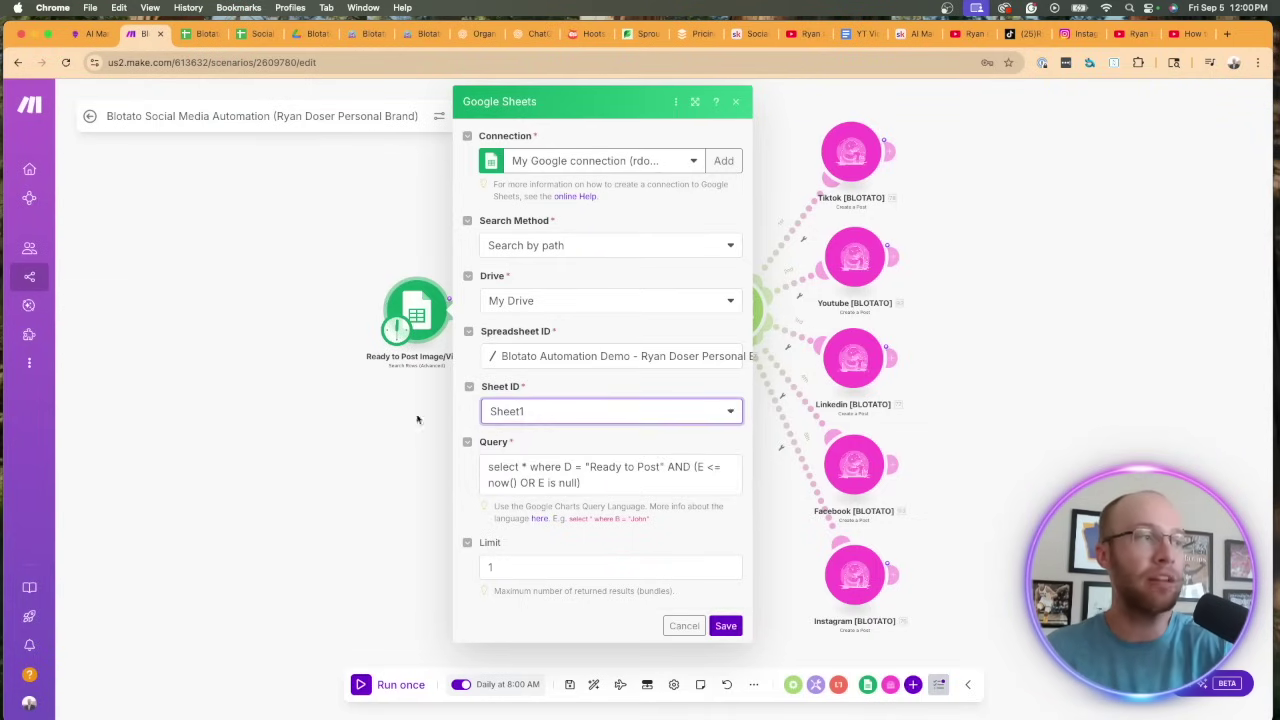
Step: Review the row query and the result limit of the Ready to Post Image/Video module, and save the module and the scenario
{"action": "left_click", "coordinate": [607, 490]}
{"action": "left_click_drag", "start_coordinate": [600, 484], "coordinate": [460, 470]}
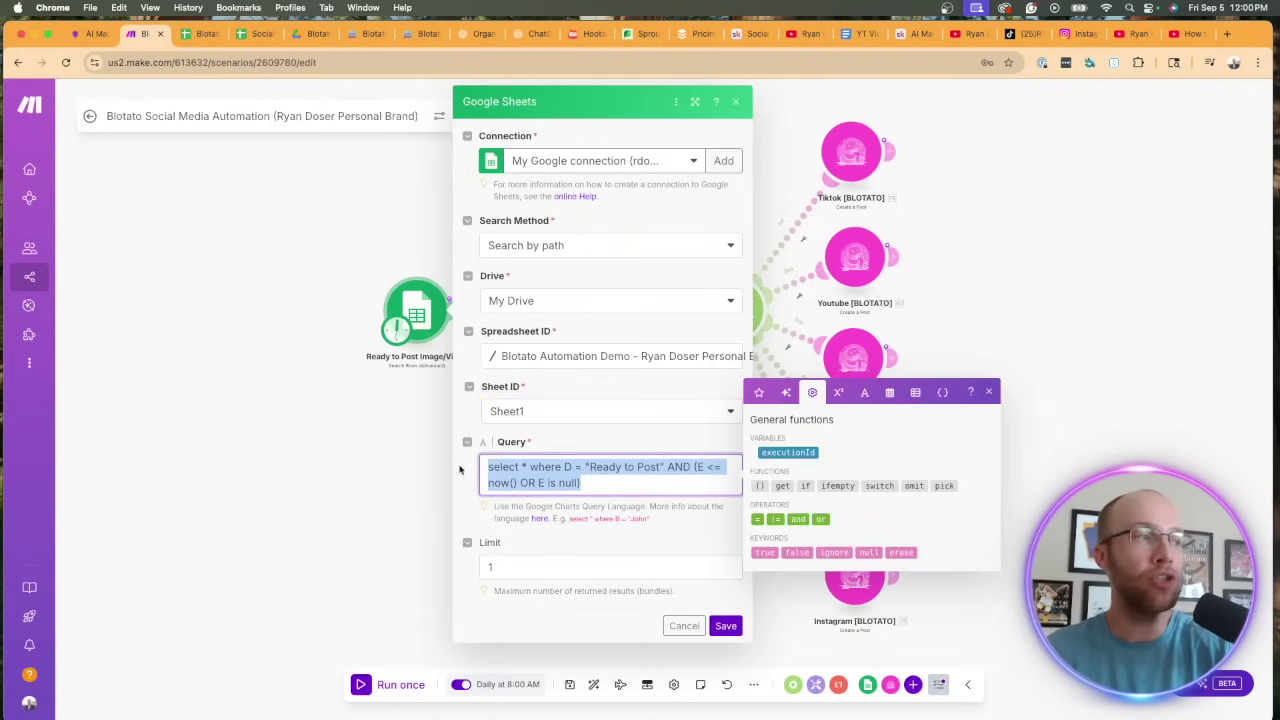
{"action": "left_click", "coordinate": [661, 433]}
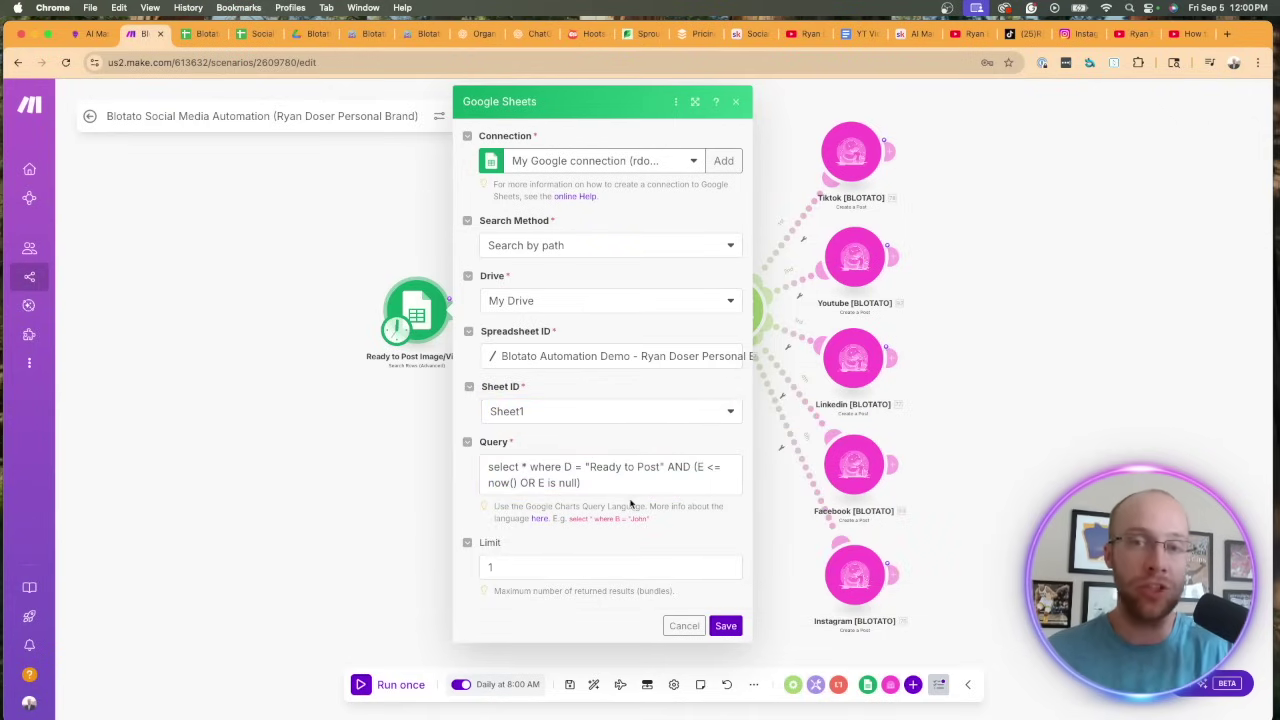
{"action": "left_click_drag", "start_coordinate": [597, 486], "coordinate": [463, 467]}
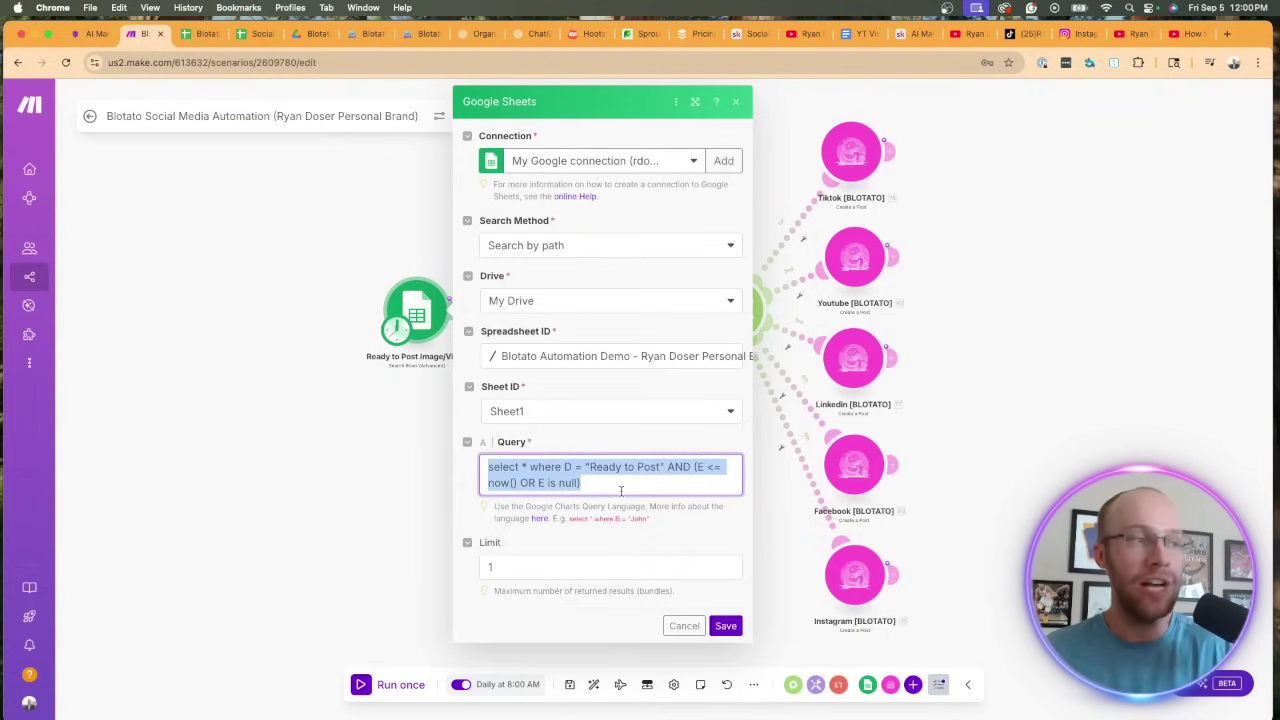
{"action": "left_click", "coordinate": [621, 490]}
{"action": "left_click", "coordinate": [567, 570]}
{"action": "left_click", "coordinate": [550, 622]}
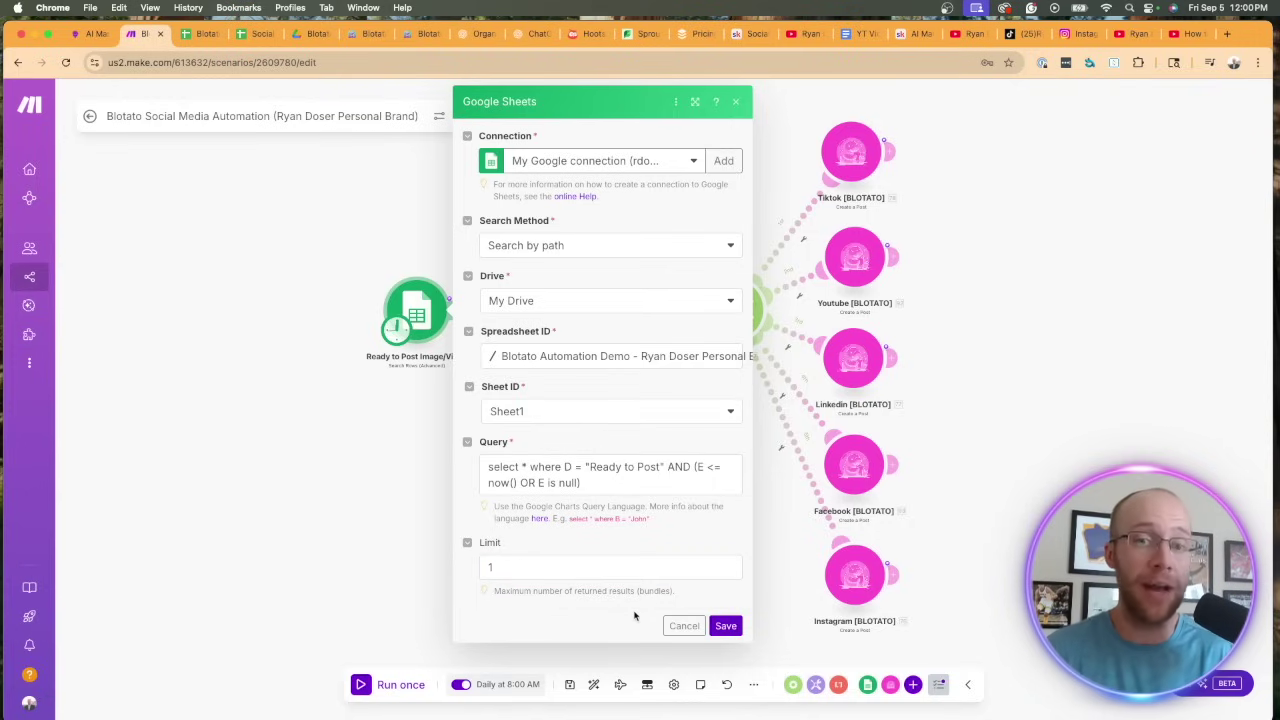
{"action": "left_click", "coordinate": [726, 626]}
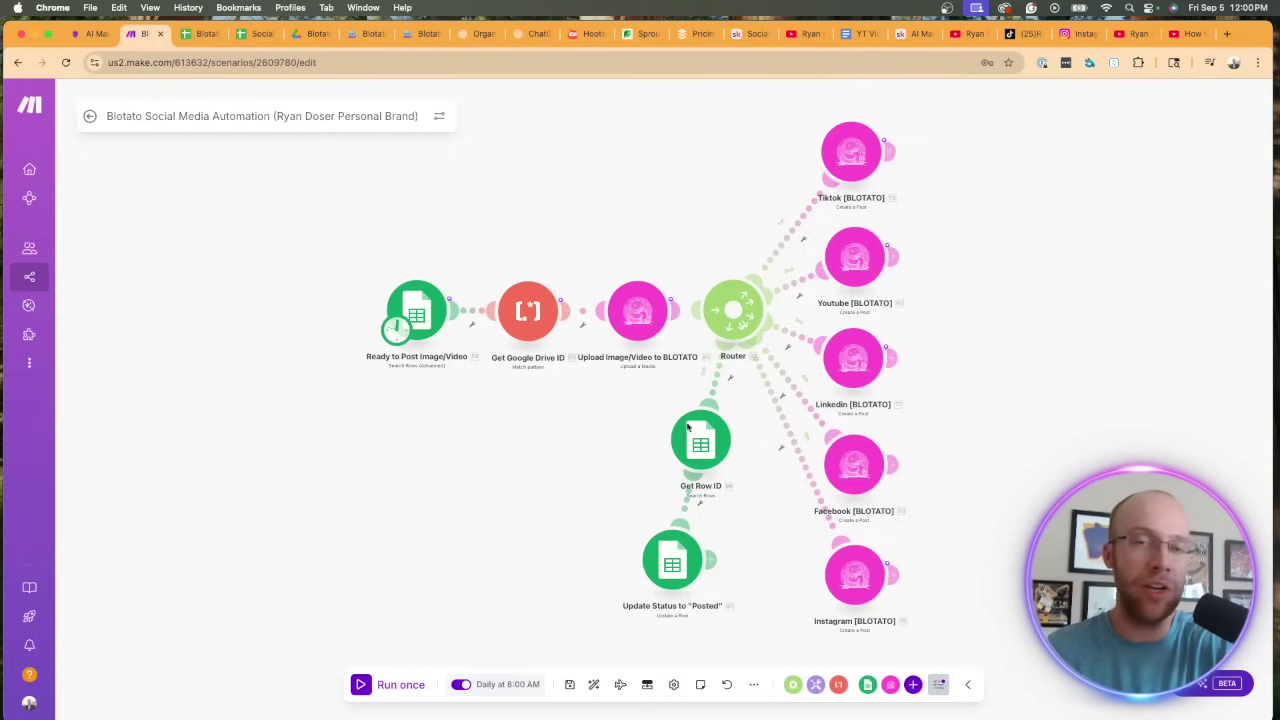
{"action": "left_click", "coordinate": [568, 687]}
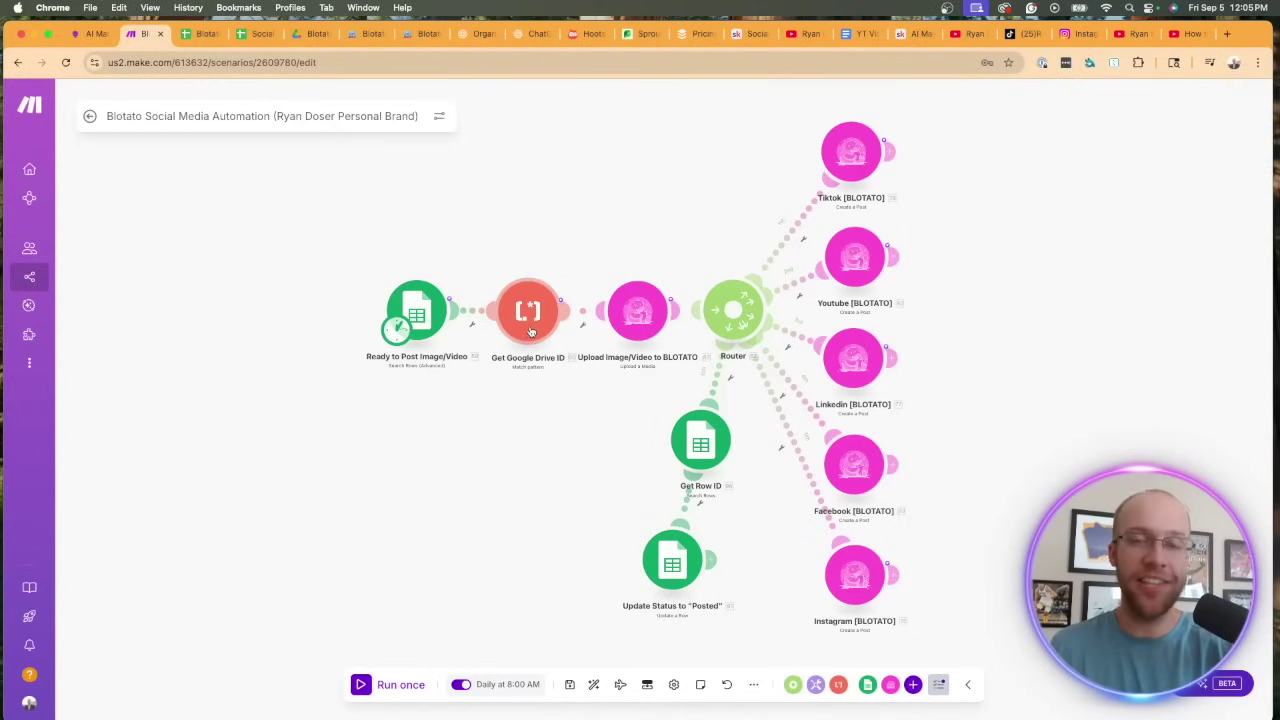
Step: Review the Google Drive link pattern and the mapped Media URL text in the Get Google Drive ID module, and save it
{"action": "left_click", "coordinate": [530, 333]}
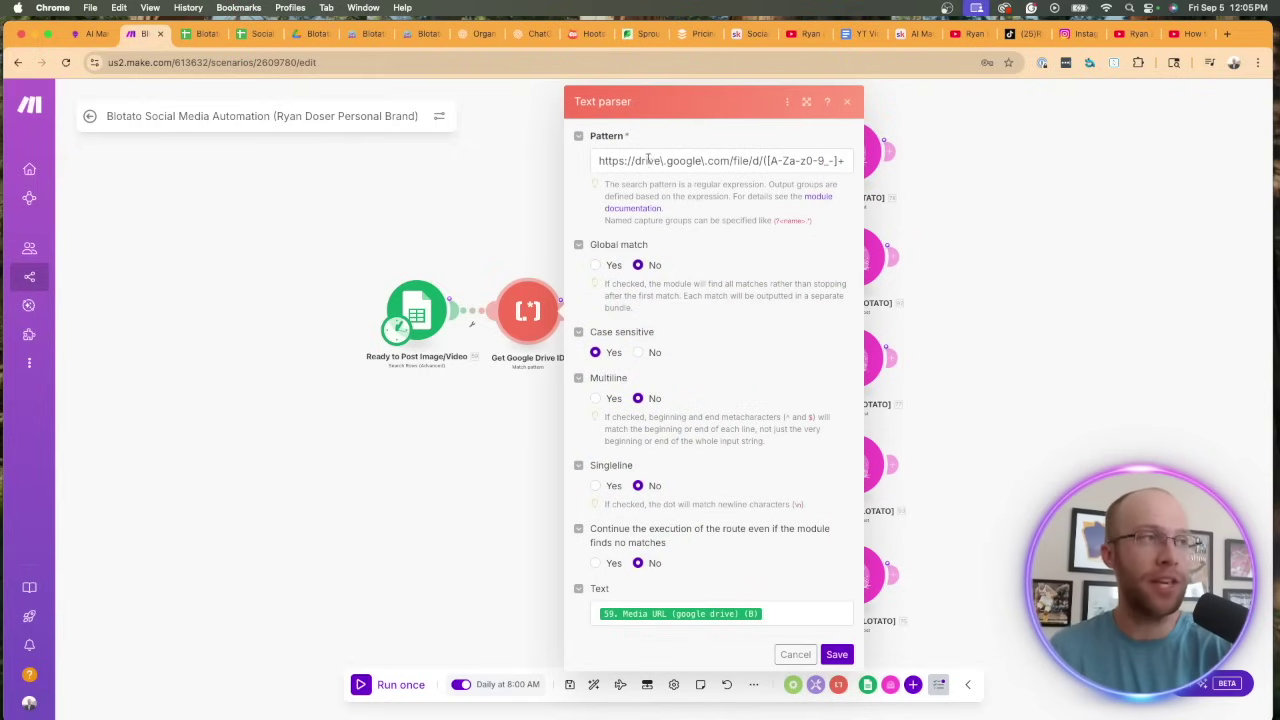
{"action": "left_click_drag", "start_coordinate": [606, 160], "coordinate": [848, 162]}
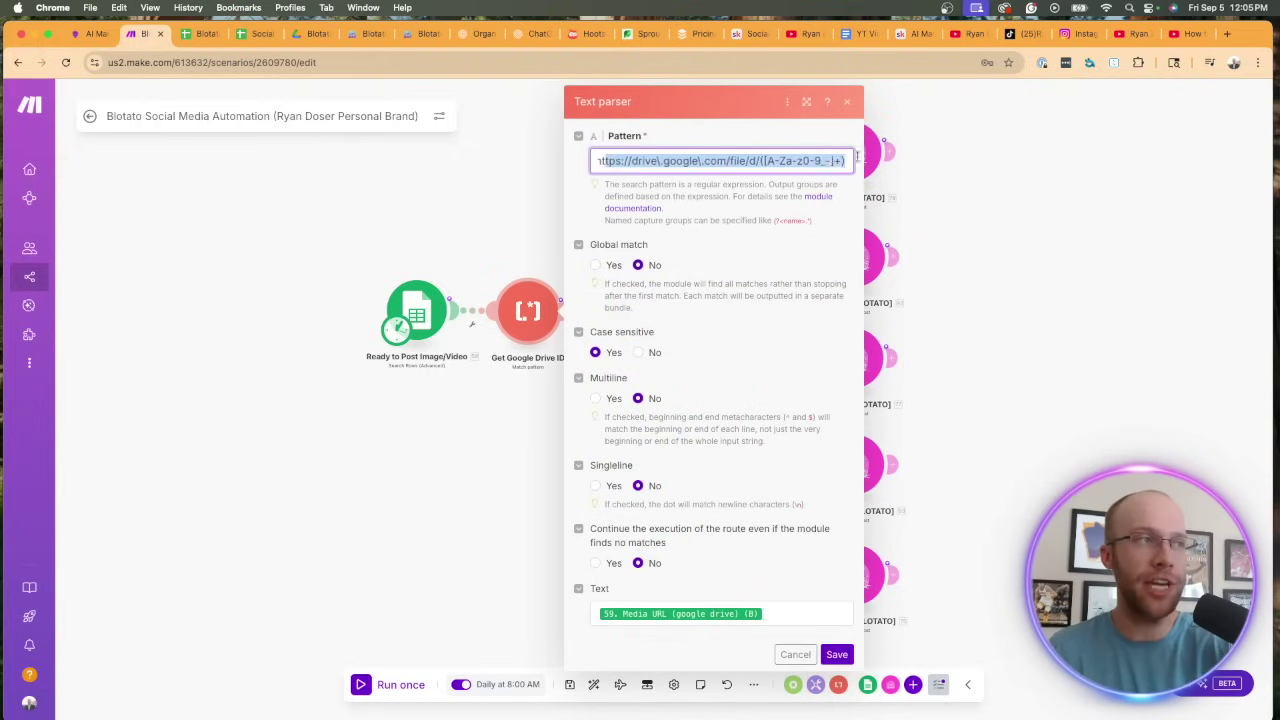
{"action": "left_click", "coordinate": [768, 166]}
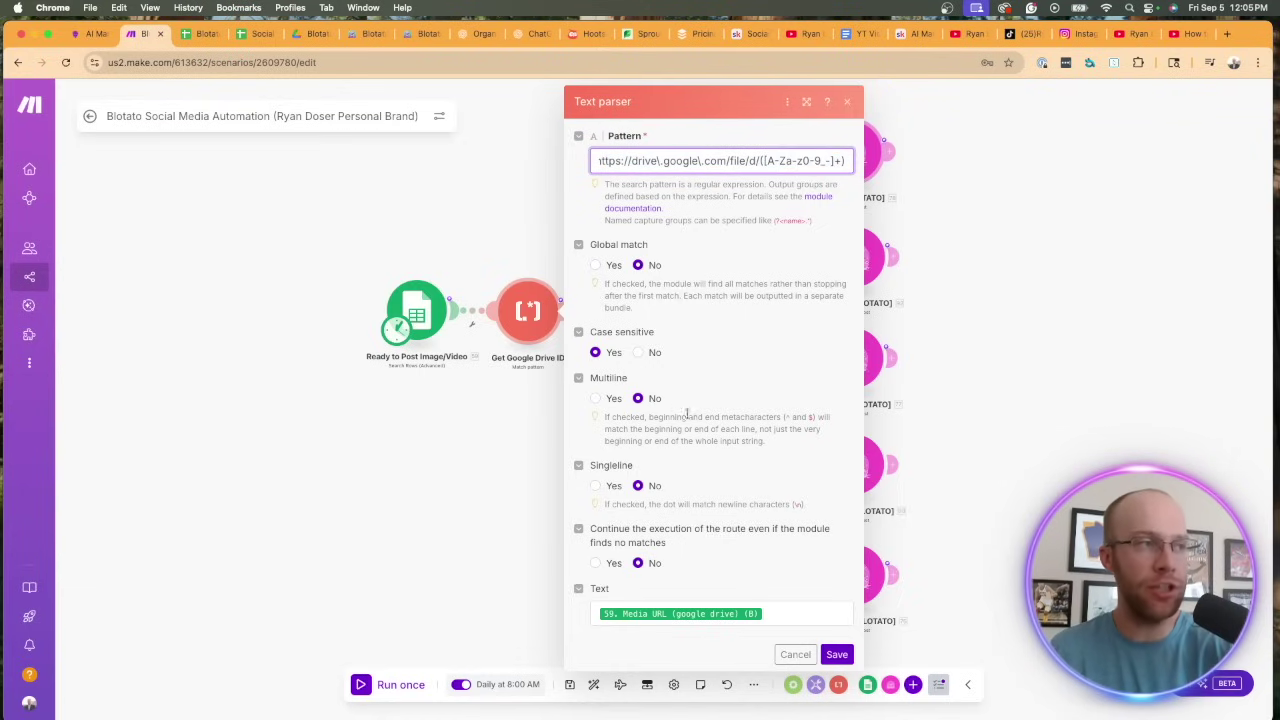
{"action": "left_click", "coordinate": [781, 611]}
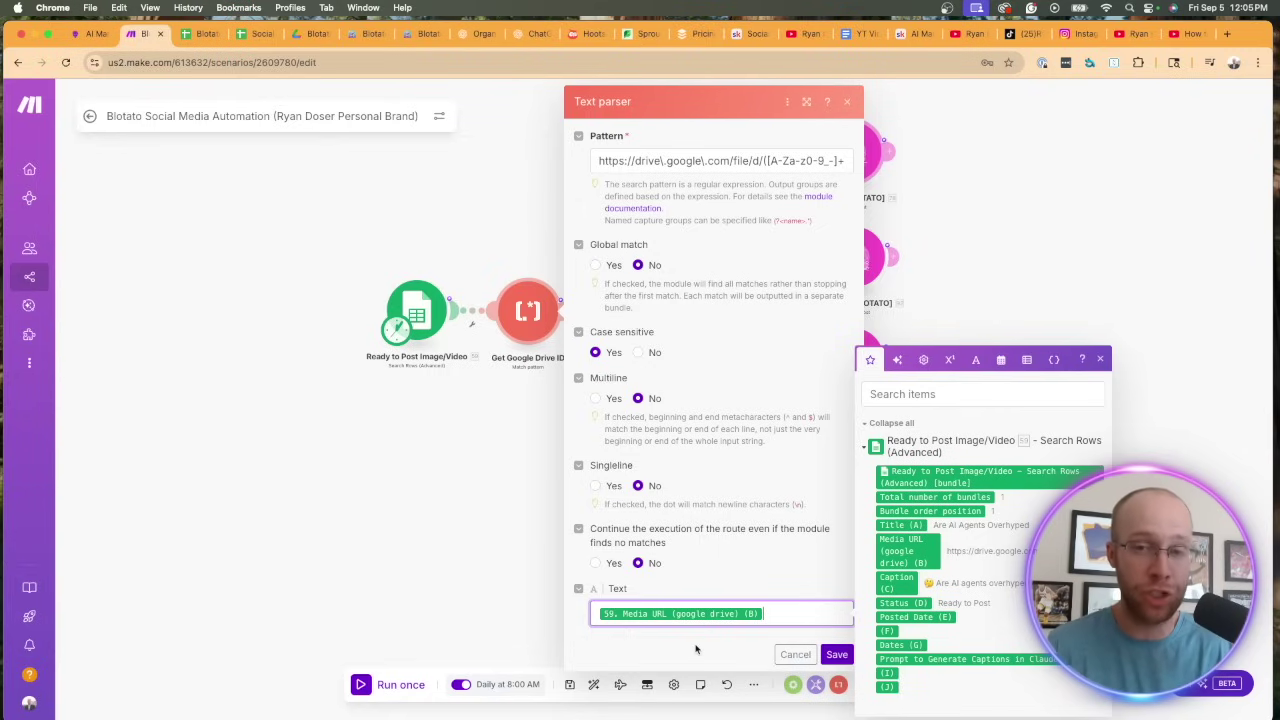
{"action": "left_click", "coordinate": [836, 654]}
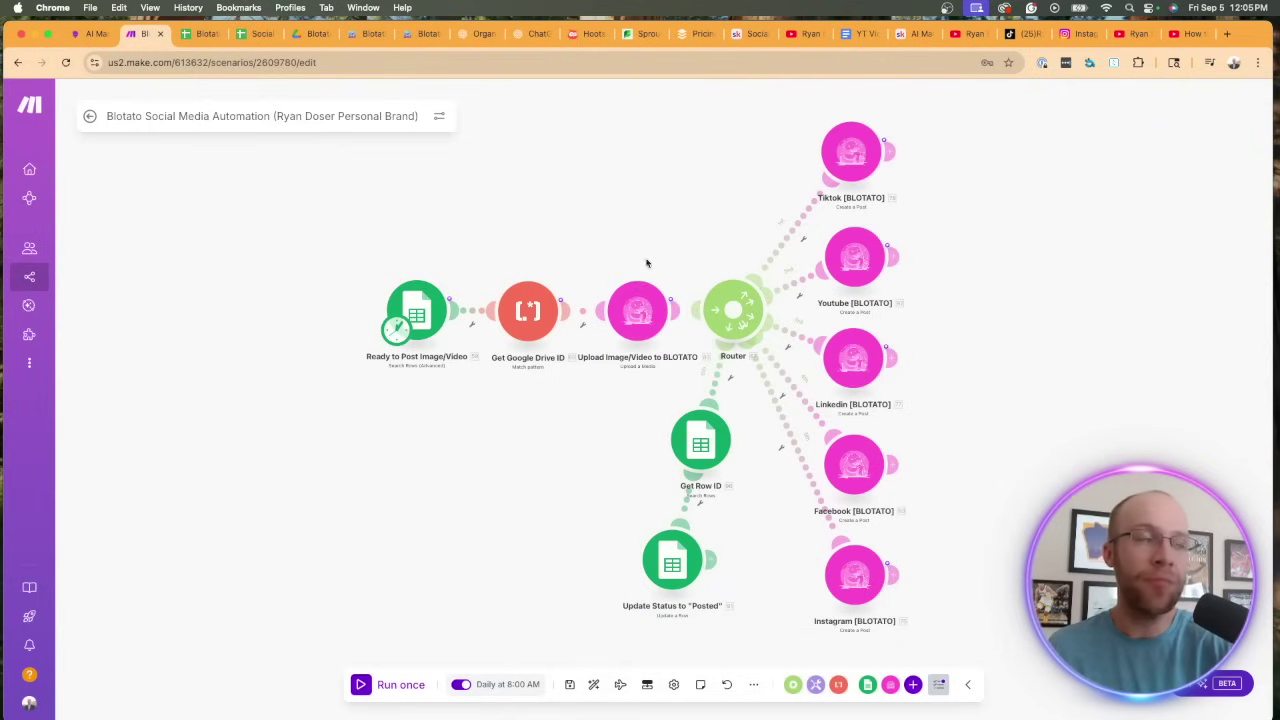
Step: Start a new connection in the Upload Image/Video to BLOTATO module and copy the API key from Blotato's API settings
{"action": "left_click", "coordinate": [645, 313]}
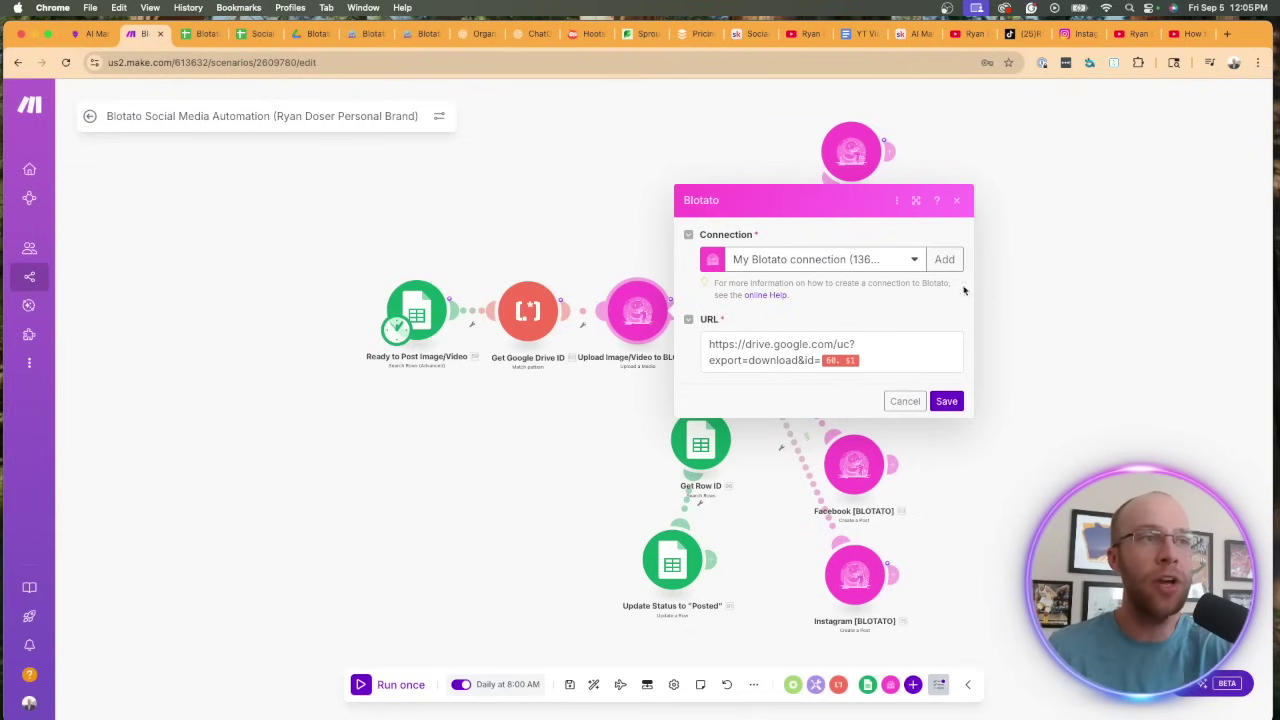
{"action": "left_click", "coordinate": [946, 260]}
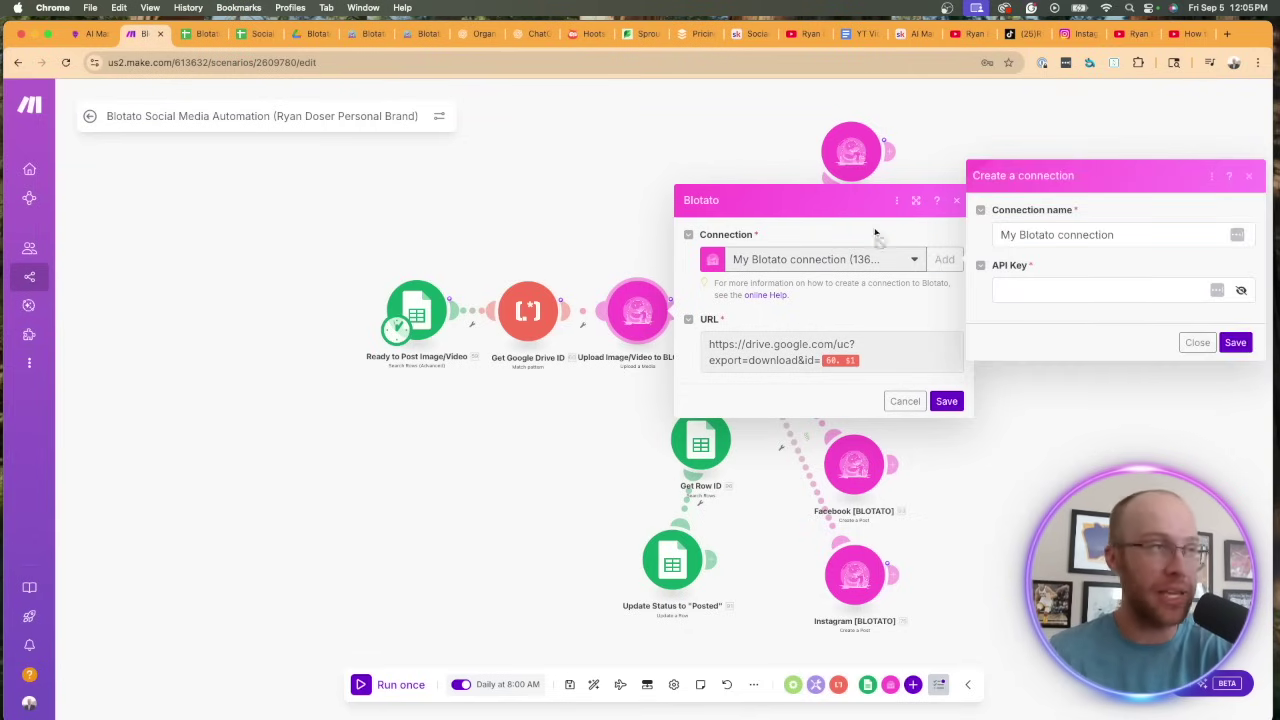
{"action": "left_click", "coordinate": [372, 34]}
{"action": "left_click", "coordinate": [424, 34]}
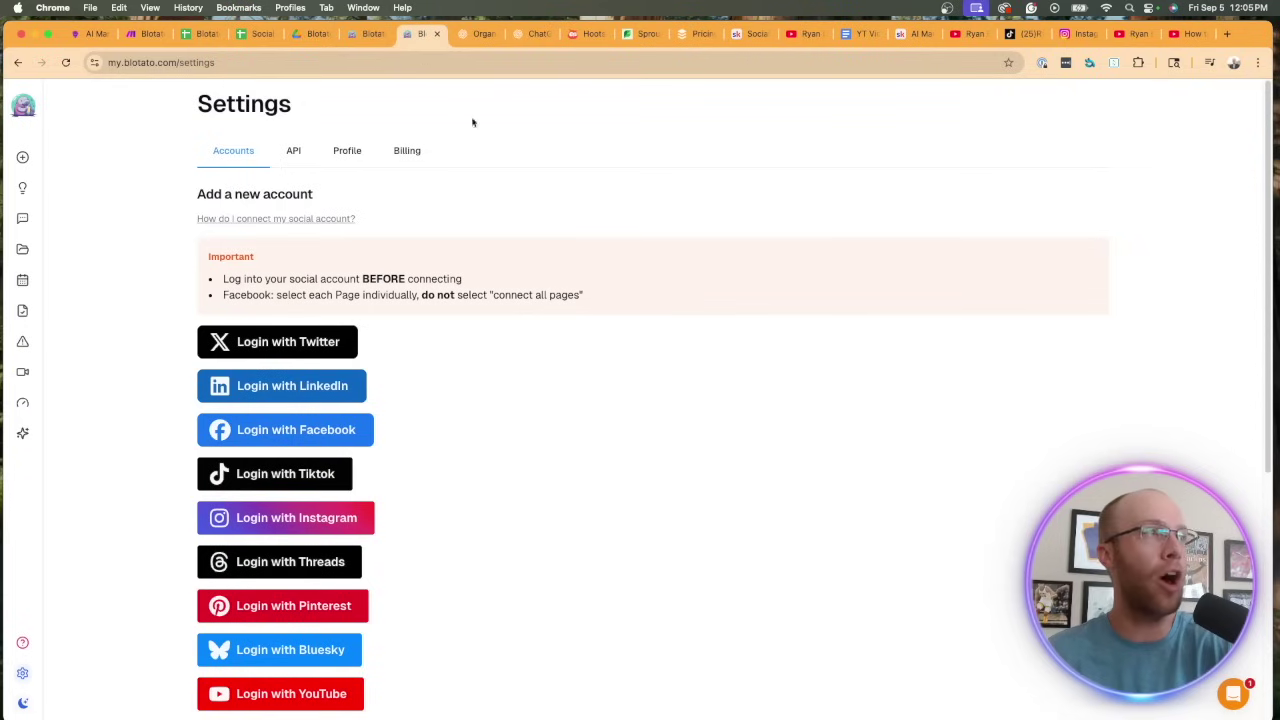
{"action": "mouse_move", "coordinate": [37, 385]}
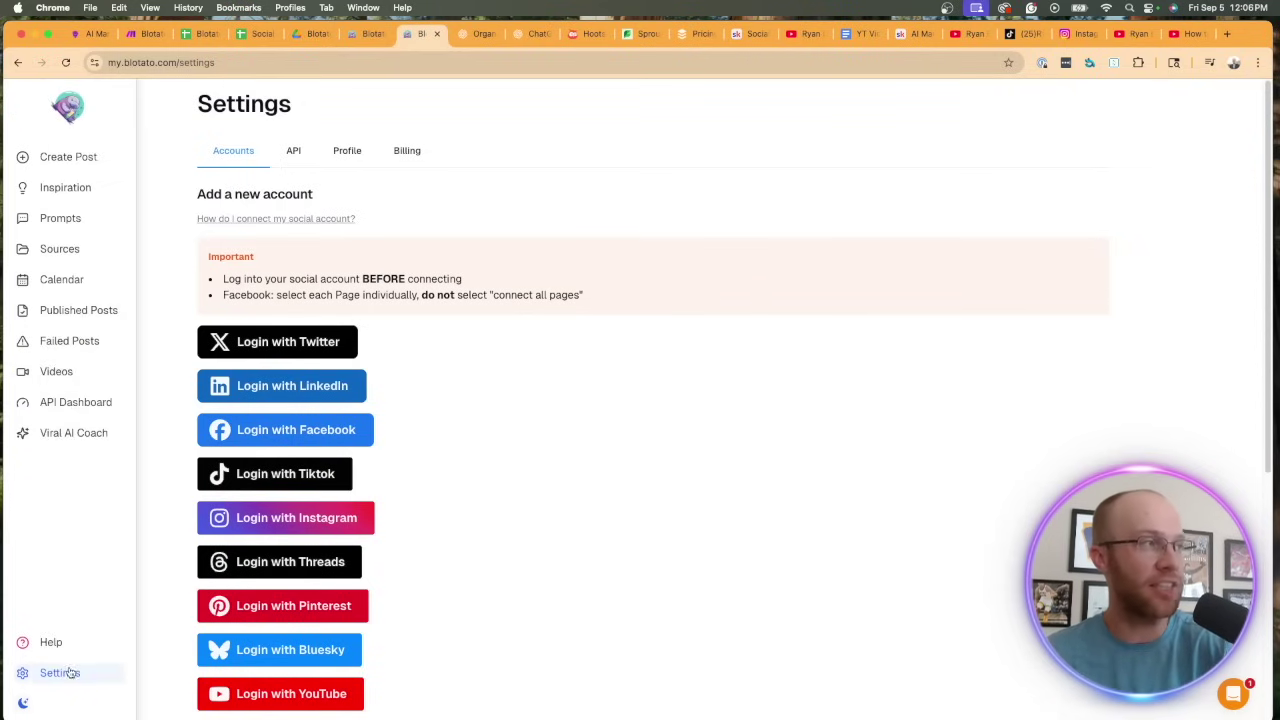
{"action": "left_click", "coordinate": [293, 156]}
{"action": "left_click_drag", "start_coordinate": [280, 196], "coordinate": [150, 194]}
{"action": "left_click", "coordinate": [172, 190]}
{"action": "left_click", "coordinate": [243, 231]}
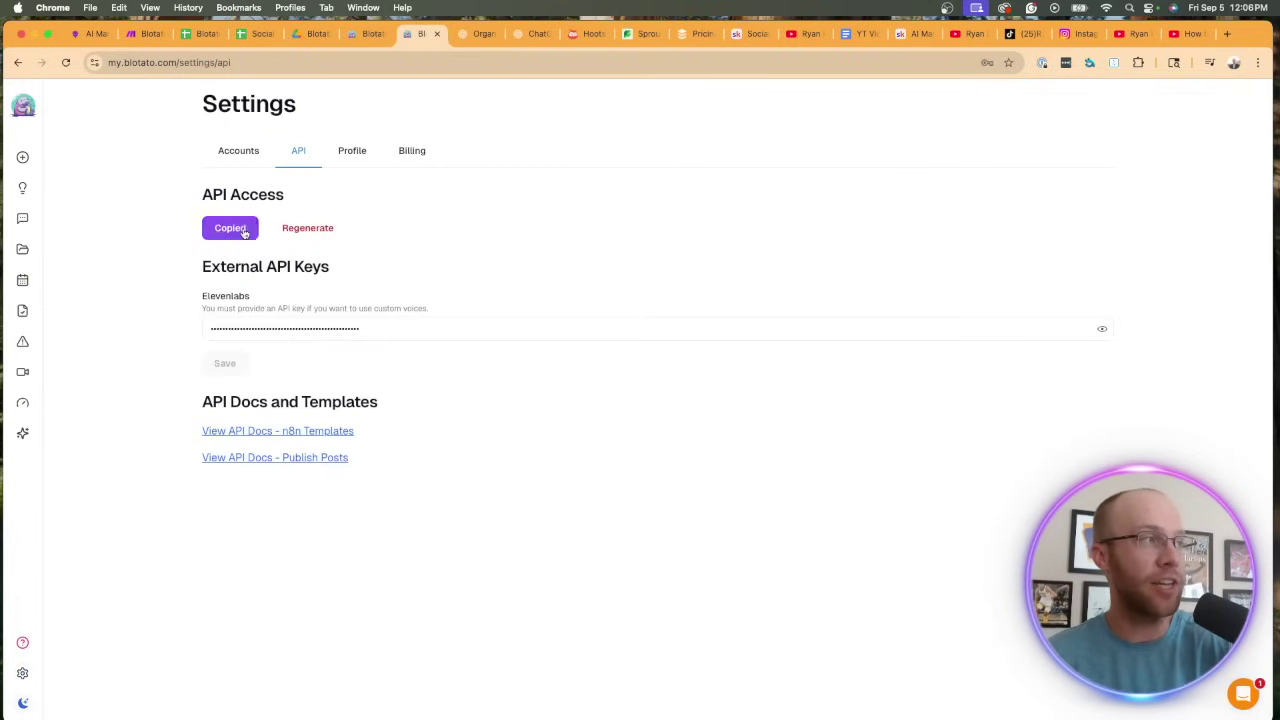
Step: Back in Make, paste the Blotato API key into the new connection form and close the form without saving
{"action": "left_click", "coordinate": [150, 36]}
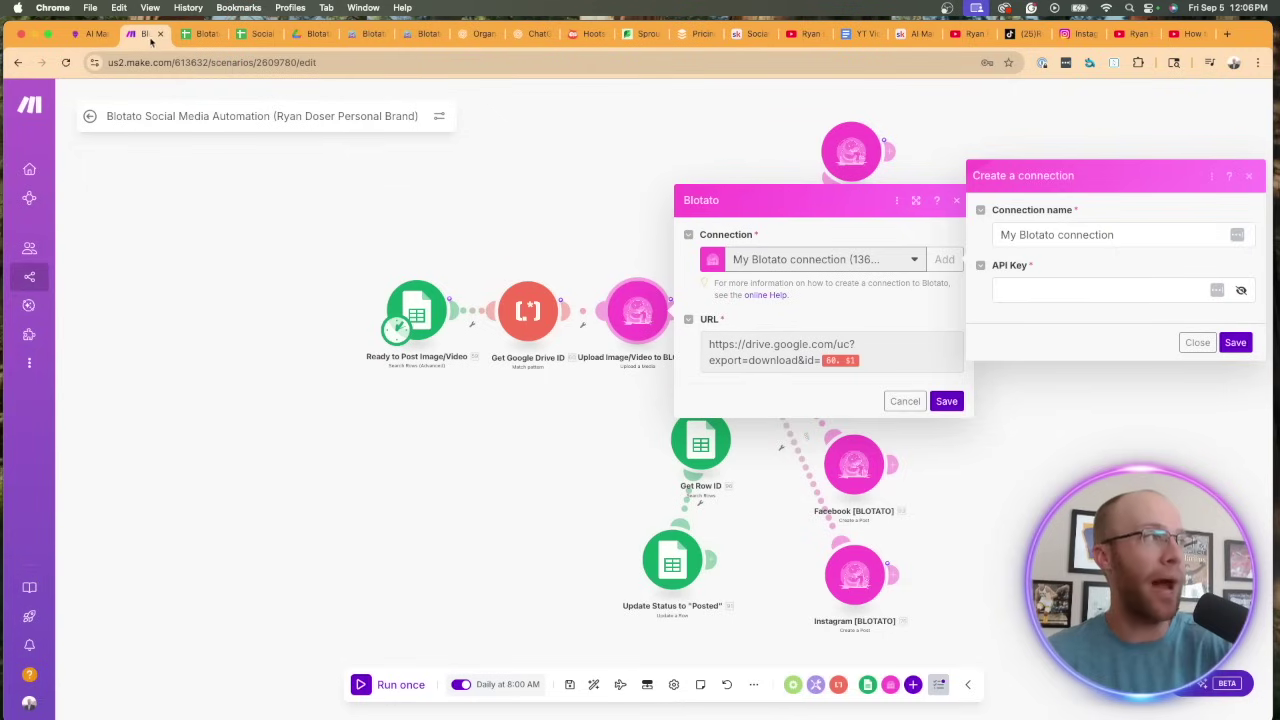
{"action": "left_click", "coordinate": [1028, 289]}
{"action": "key", "text": "super+v"}
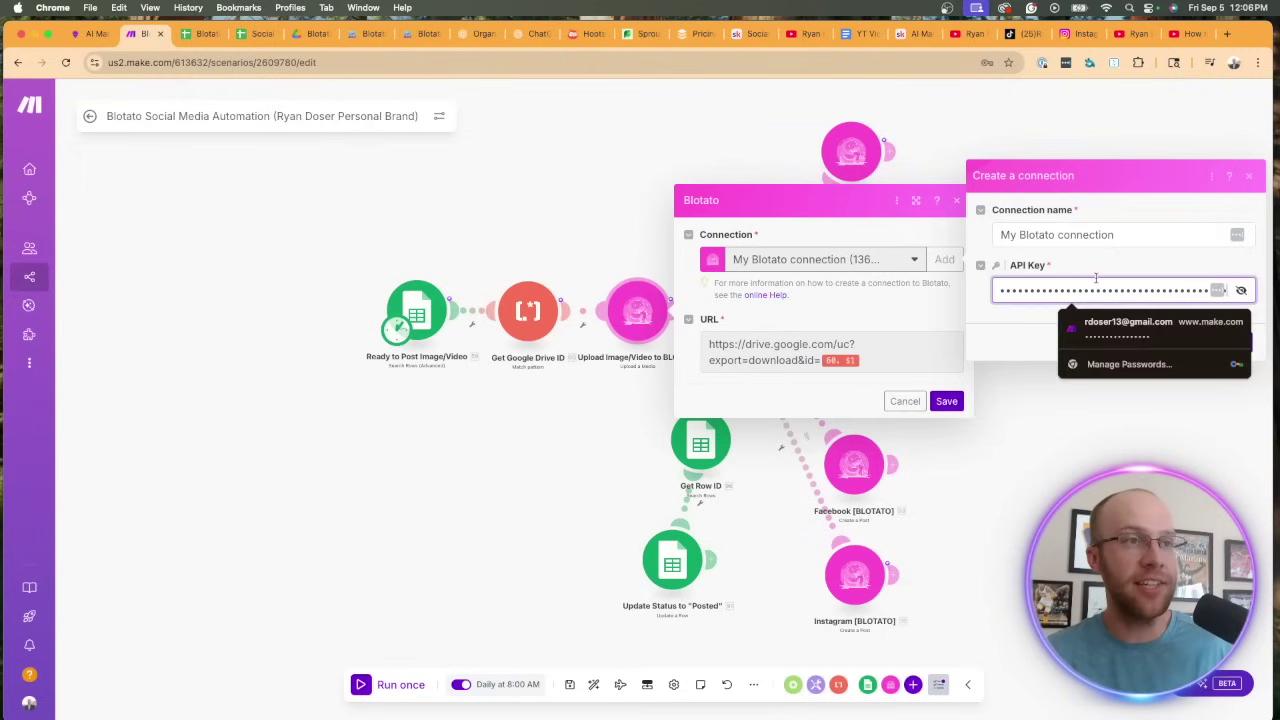
{"action": "left_click", "coordinate": [1040, 317]}
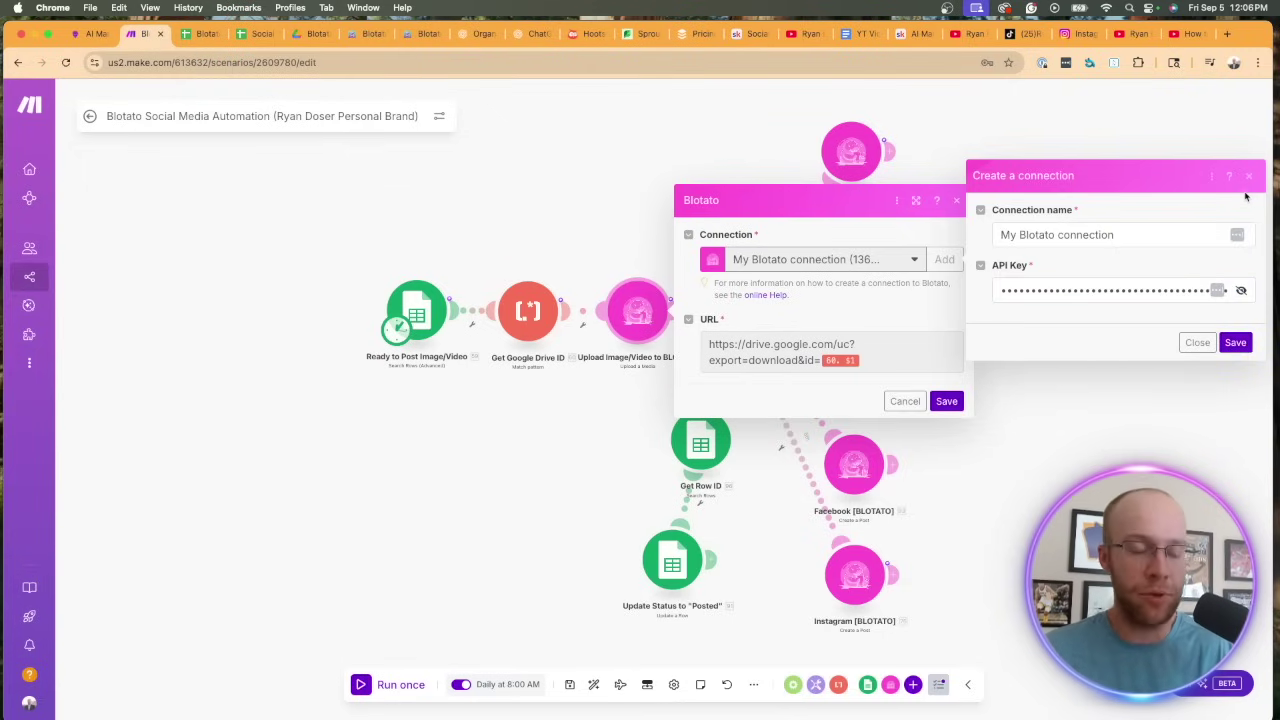
{"action": "left_click", "coordinate": [1194, 344]}
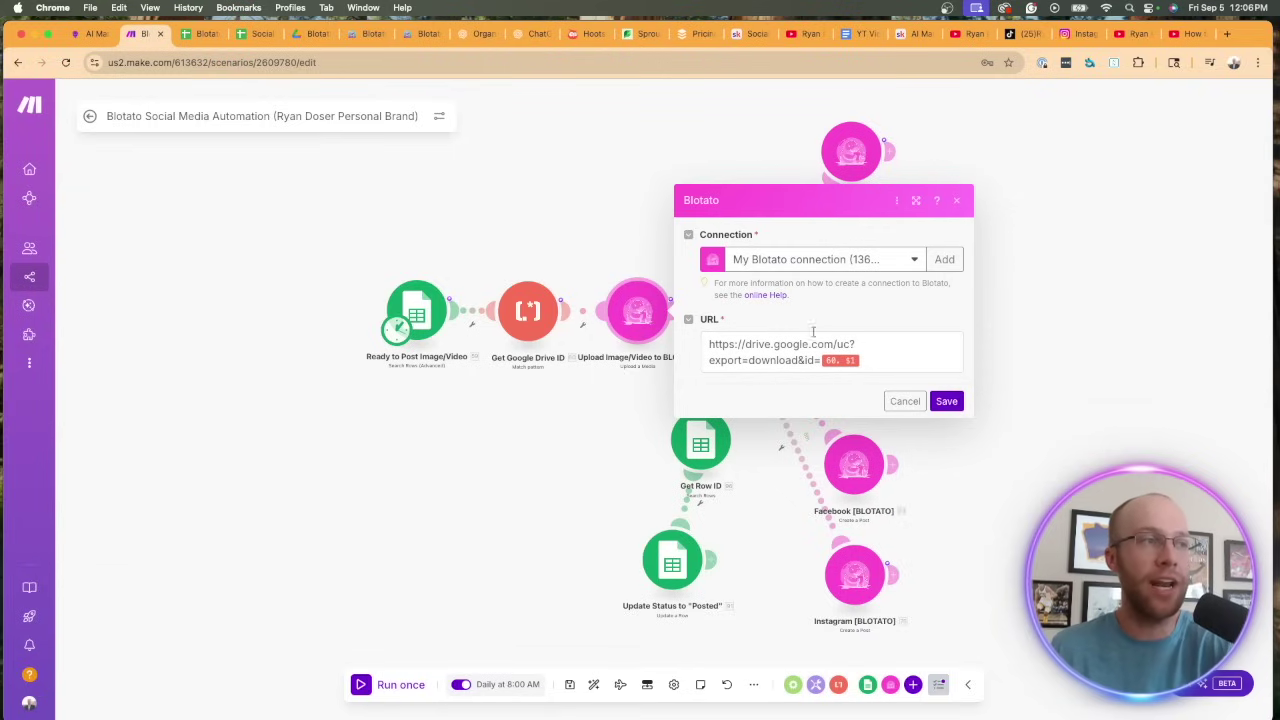
Step: Check the Google Drive download URL of the Upload Image/Video to BLOTATO module, and save the module and the scenario
{"action": "left_click", "coordinate": [737, 358]}
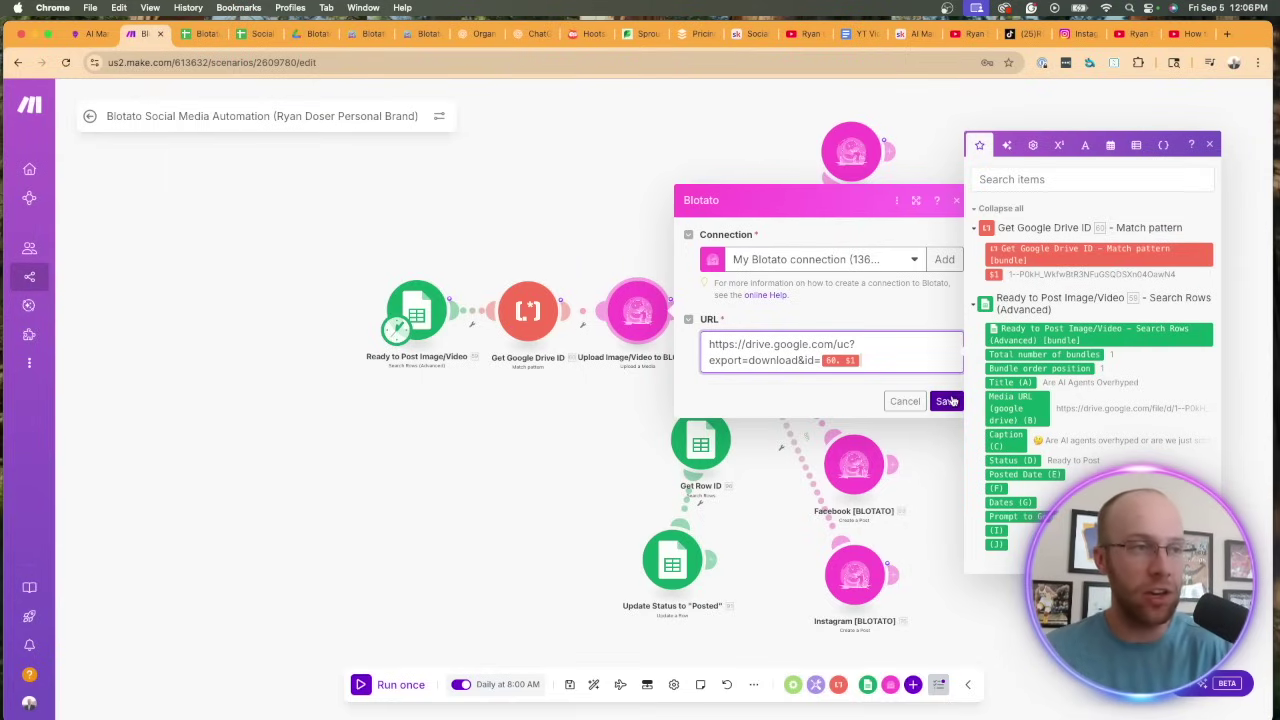
{"action": "left_click", "coordinate": [949, 401]}
{"action": "left_click", "coordinate": [569, 684]}
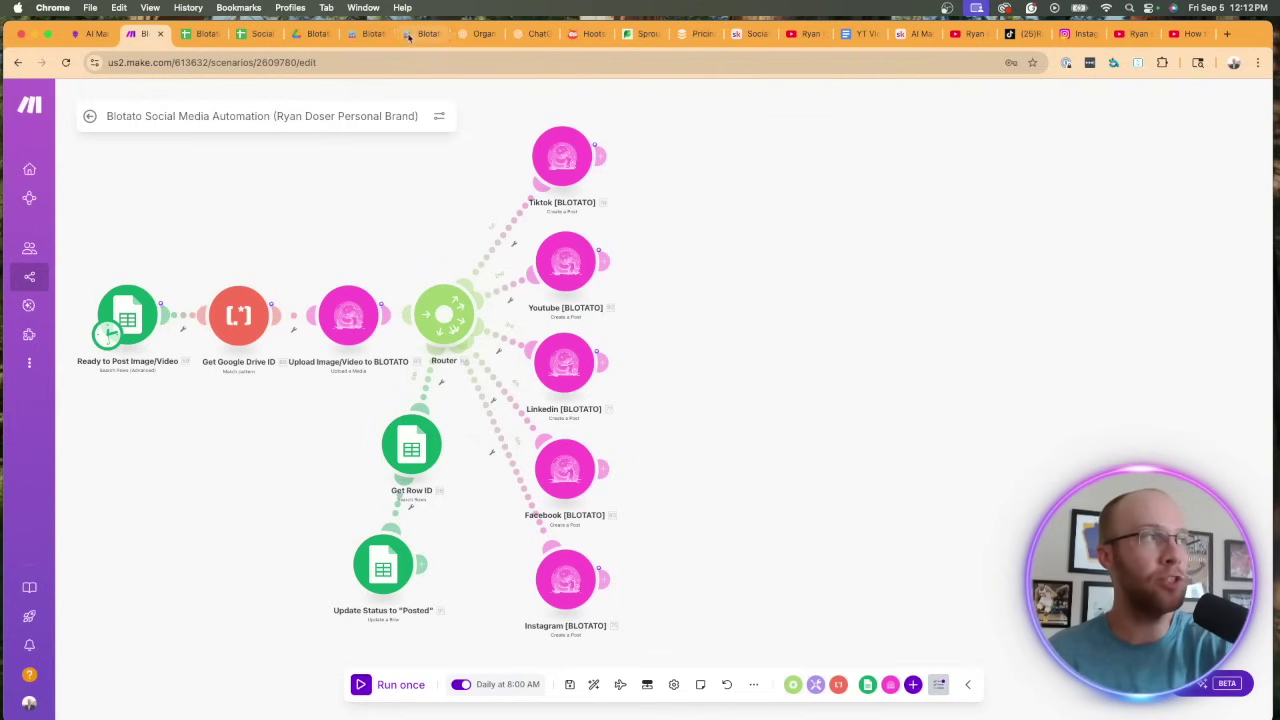
{"action": "left_click", "coordinate": [407, 35]}
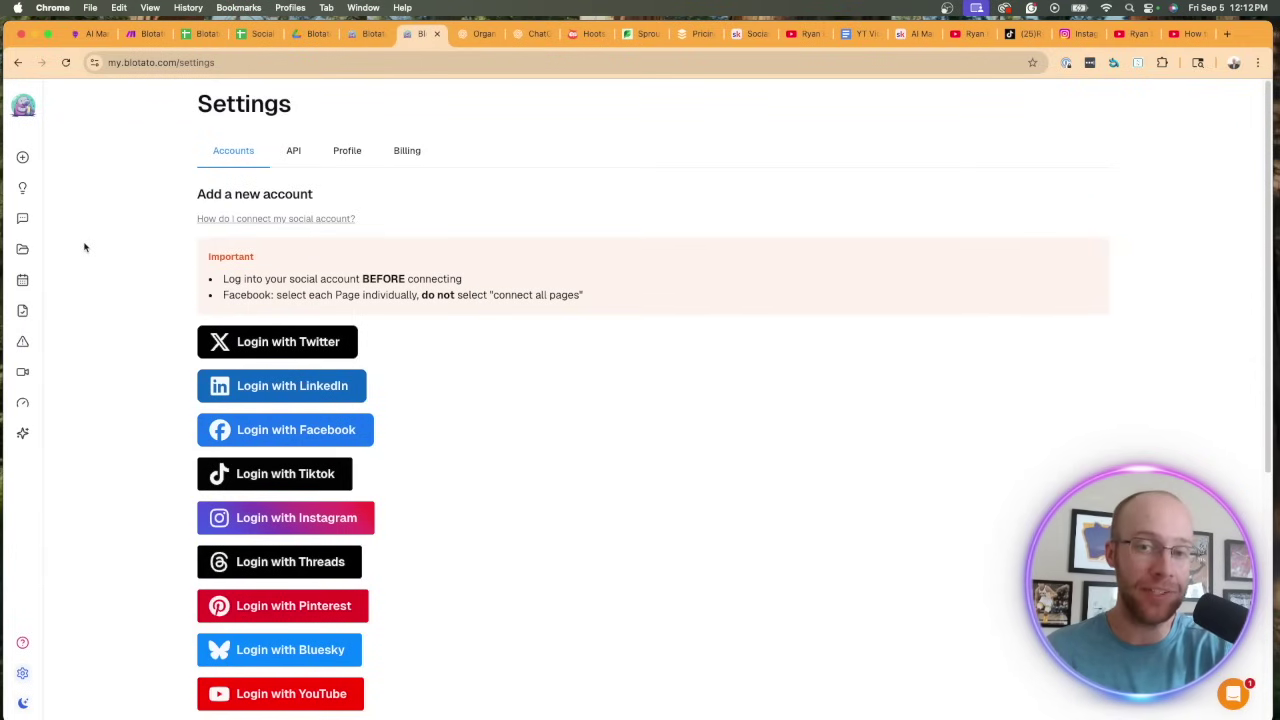
{"action": "mouse_move", "coordinate": [34, 334]}
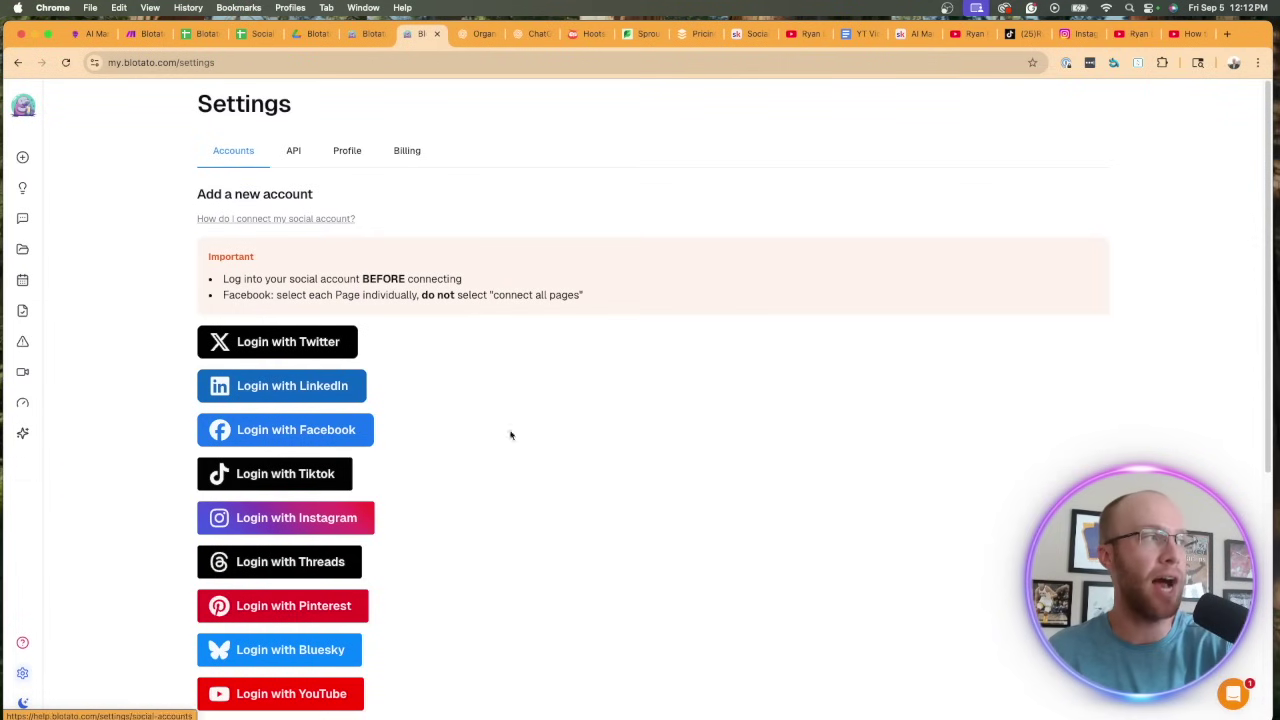
{"action": "scroll", "coordinate": [560, 403], "scroll_direction": "down", "scroll_amount": 3}
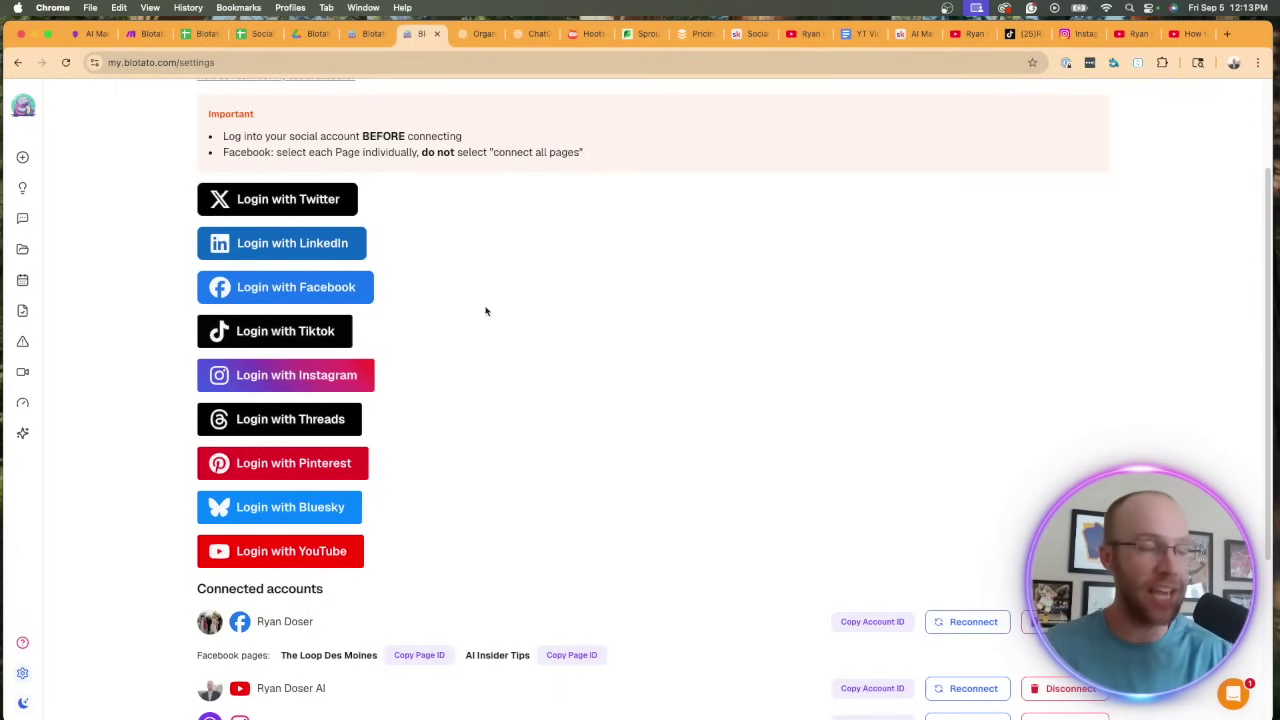
{"action": "scroll", "coordinate": [483, 317], "scroll_direction": "down", "scroll_amount": 5}
{"action": "left_click_drag", "start_coordinate": [324, 329], "coordinate": [146, 325]}
{"action": "left_click", "coordinate": [550, 279]}
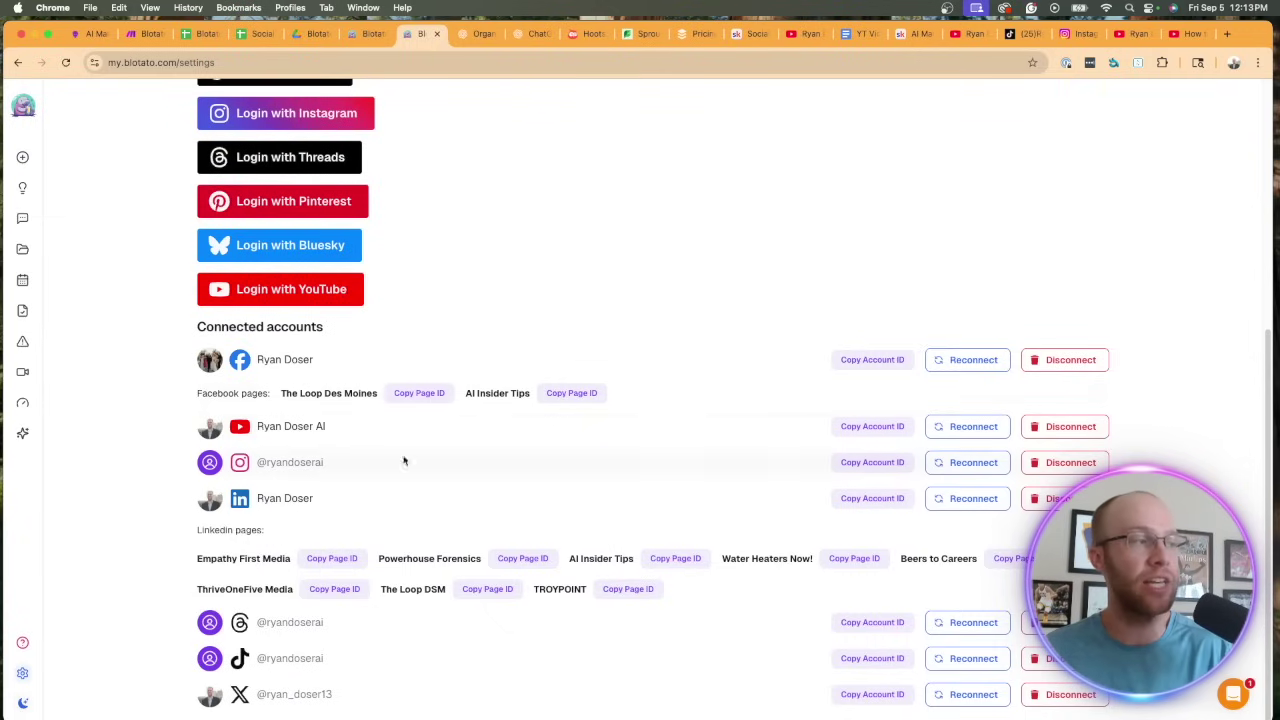
{"action": "scroll", "coordinate": [352, 375], "scroll_direction": "up", "scroll_amount": 3}
{"action": "scroll", "coordinate": [554, 480], "scroll_direction": "up", "scroll_amount": 2}
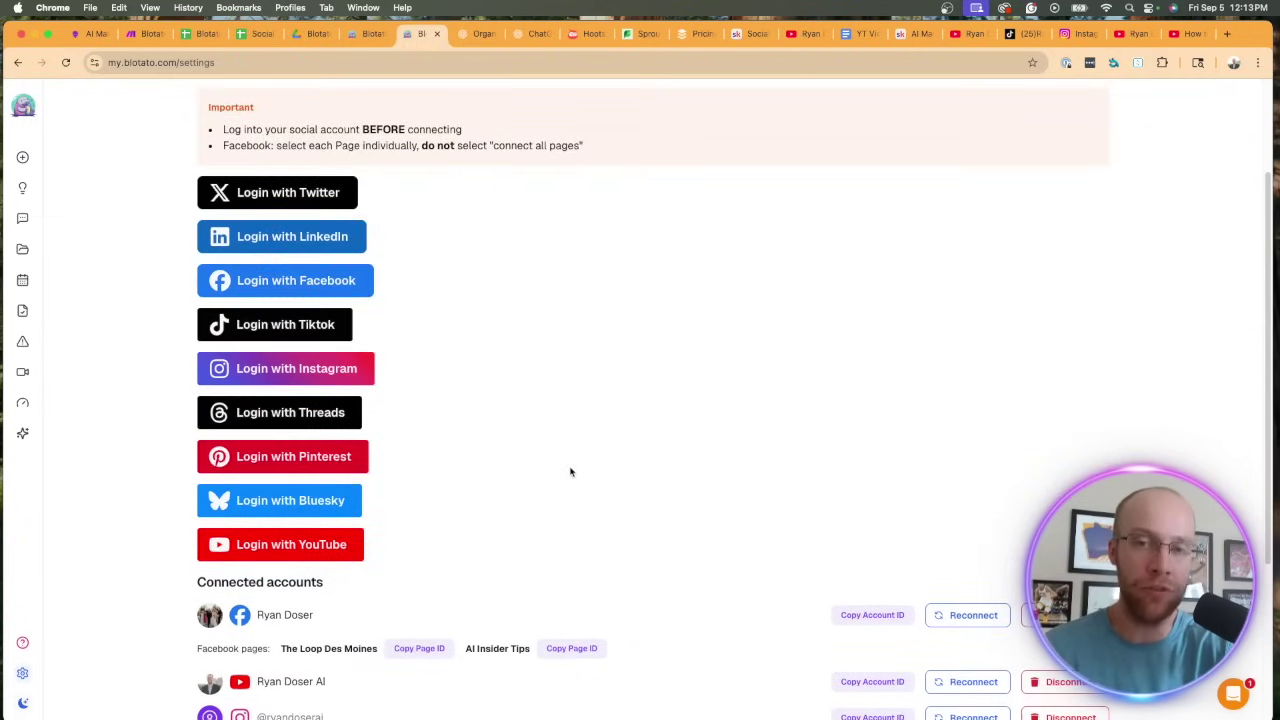
Step: In Make's Tiktok [BLOTATO] module, keep My Blotato connection, set the platform to Tiktok and select the connected TikTok account
{"action": "left_click", "coordinate": [147, 36]}
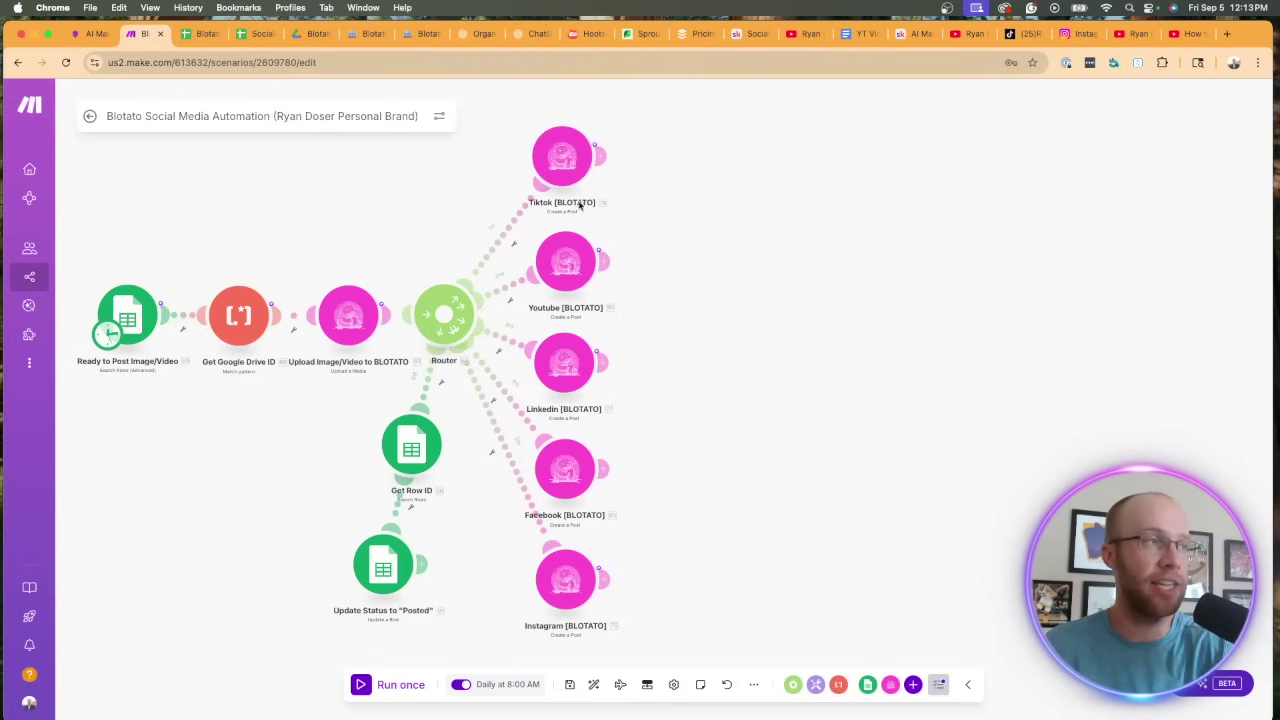
{"action": "left_click", "coordinate": [576, 163]}
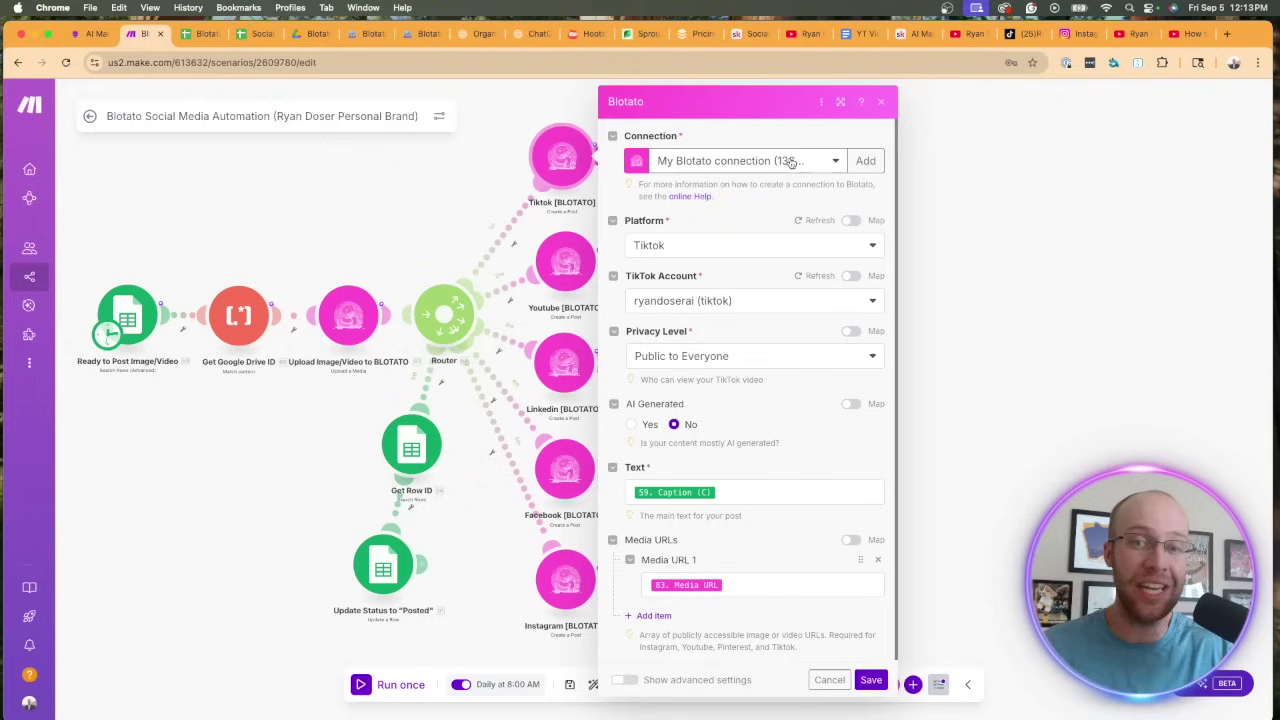
{"action": "left_click", "coordinate": [748, 163]}
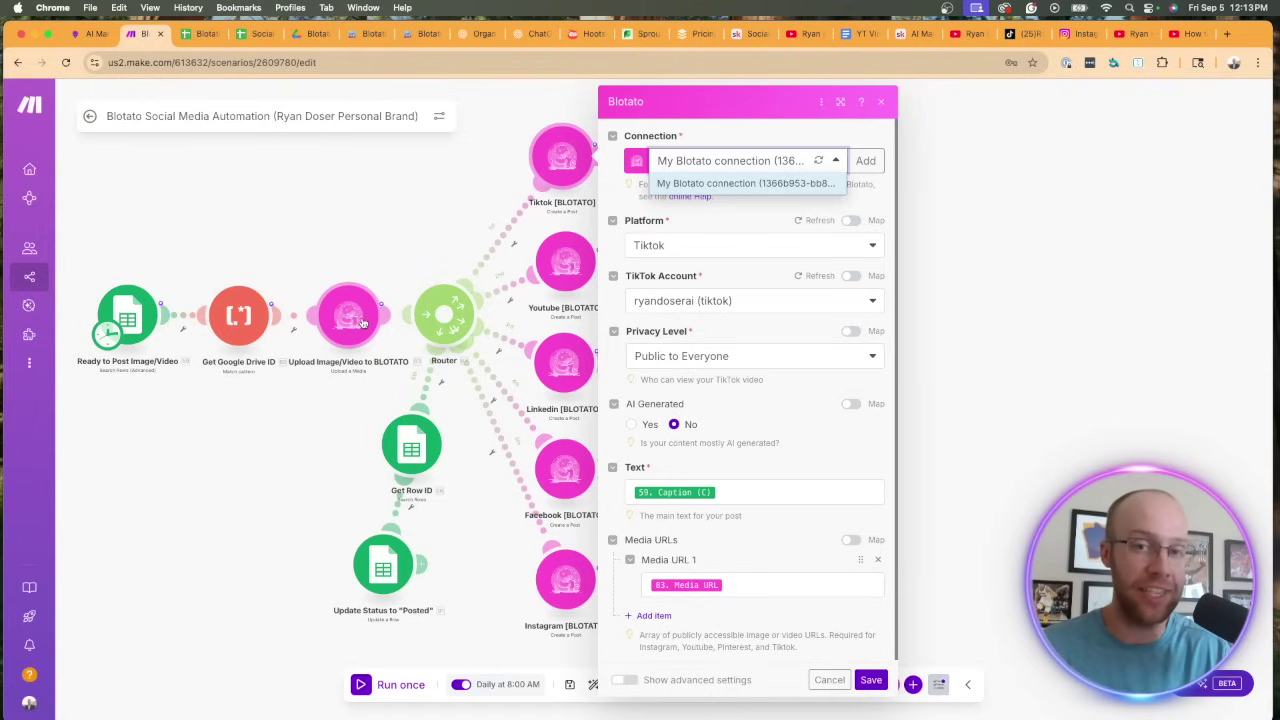
{"action": "left_click", "coordinate": [686, 250]}
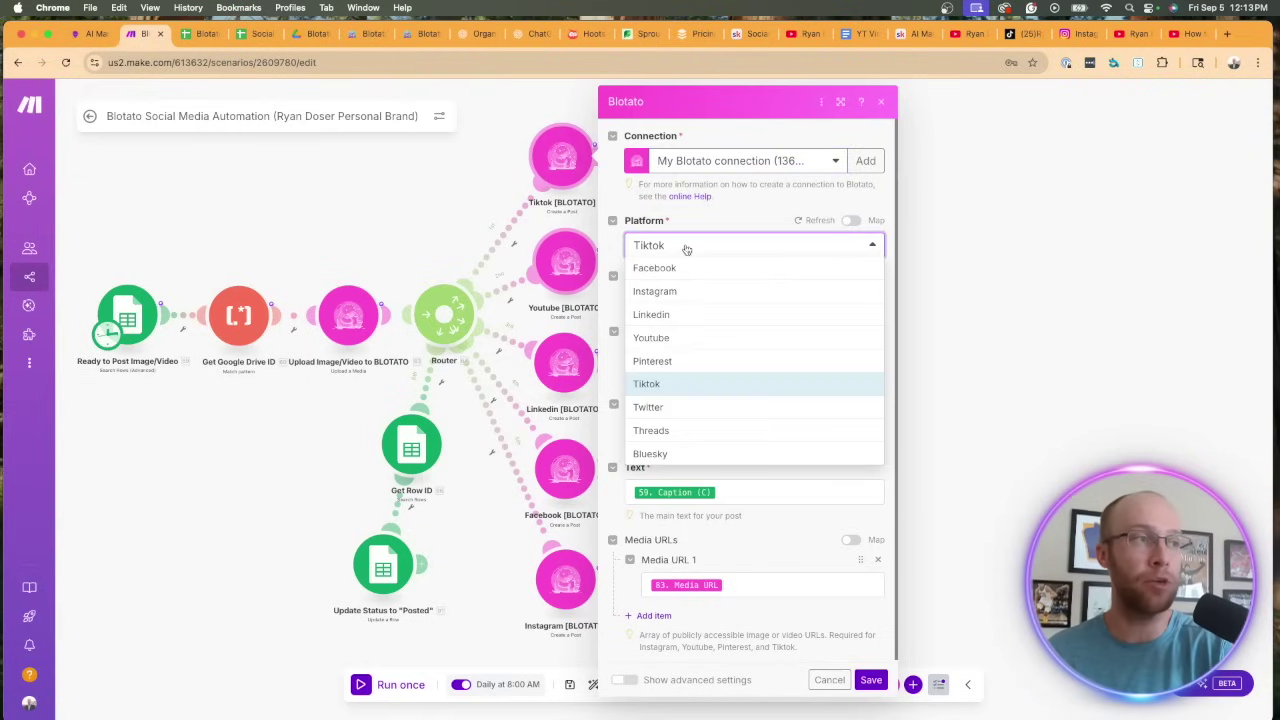
{"action": "left_click", "coordinate": [673, 388]}
{"action": "left_click", "coordinate": [727, 309]}
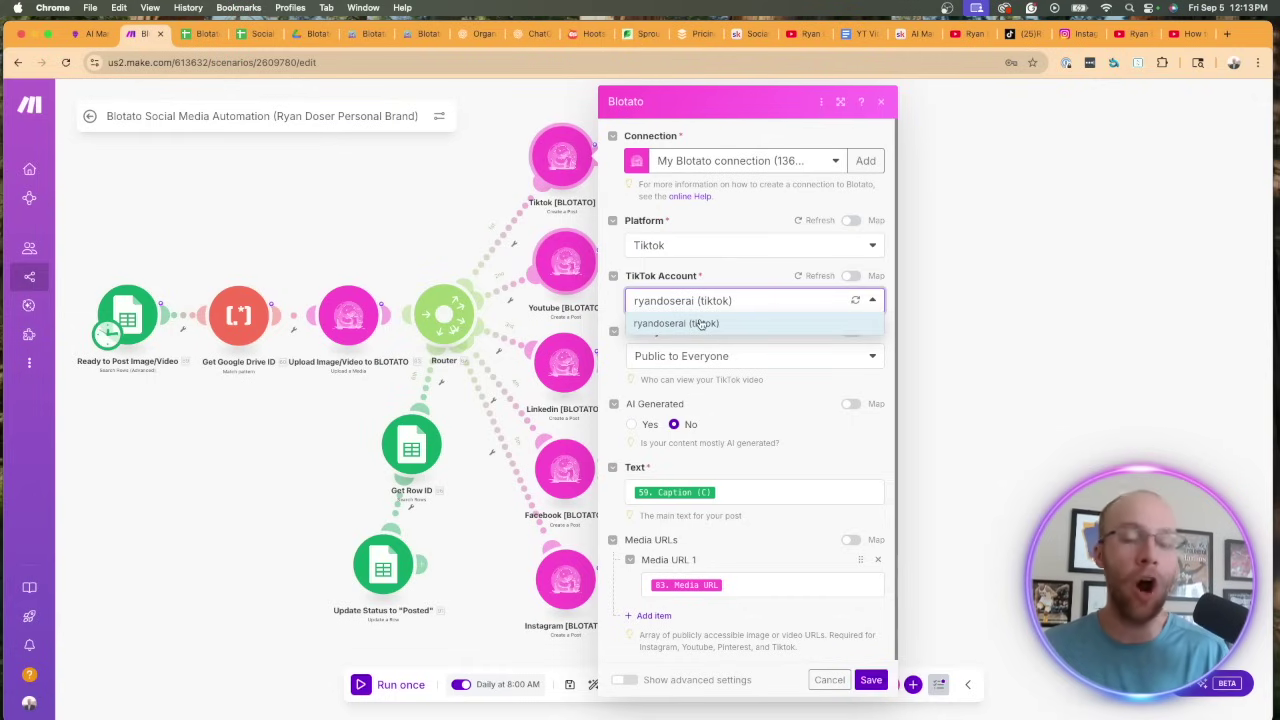
{"action": "left_click", "coordinate": [703, 323]}
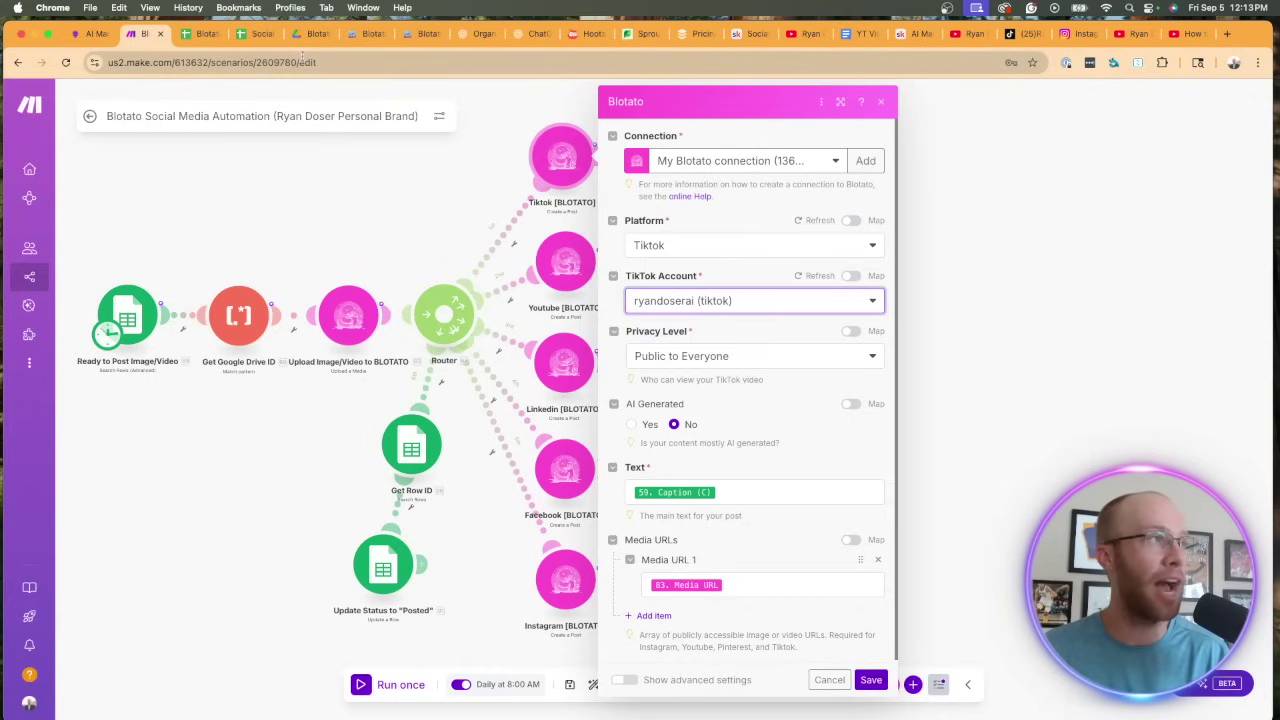
Step: Check the connected accounts list in Blotato's settings and return to the TikTok module's settings in Make
{"action": "left_click", "coordinate": [410, 36]}
{"action": "scroll", "coordinate": [566, 434], "scroll_direction": "down", "scroll_amount": 5}
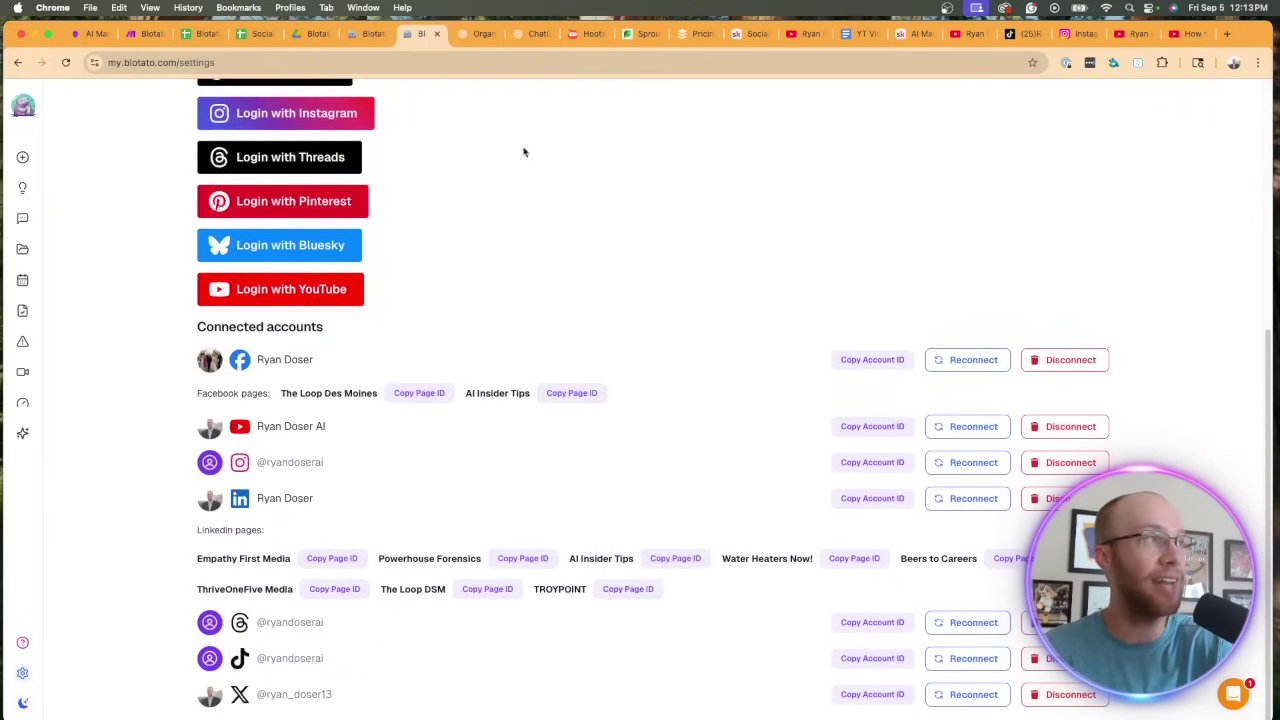
{"action": "left_click", "coordinate": [372, 33]}
{"action": "left_click", "coordinate": [148, 33]}
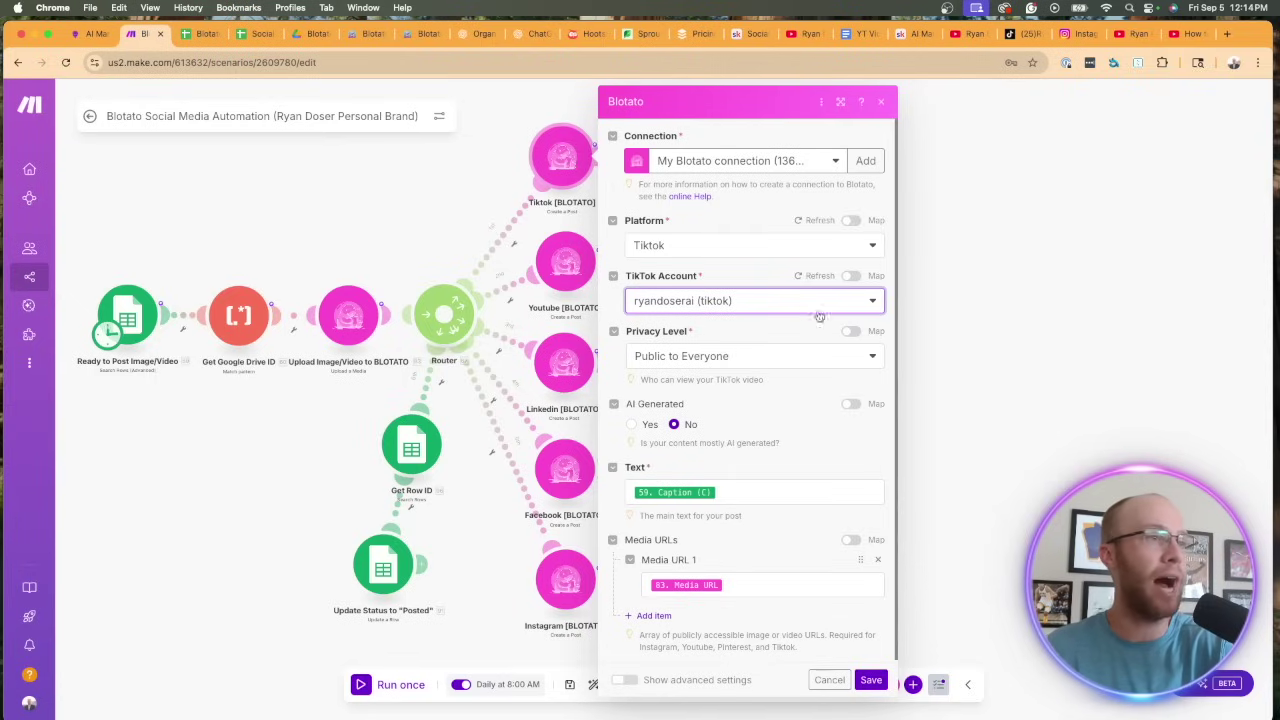
Step: Keep the connected TikTok account selected and compare the module's Text mapping, Caption (C), with the Caption column of the Google Sheet
{"action": "left_click", "coordinate": [716, 303]}
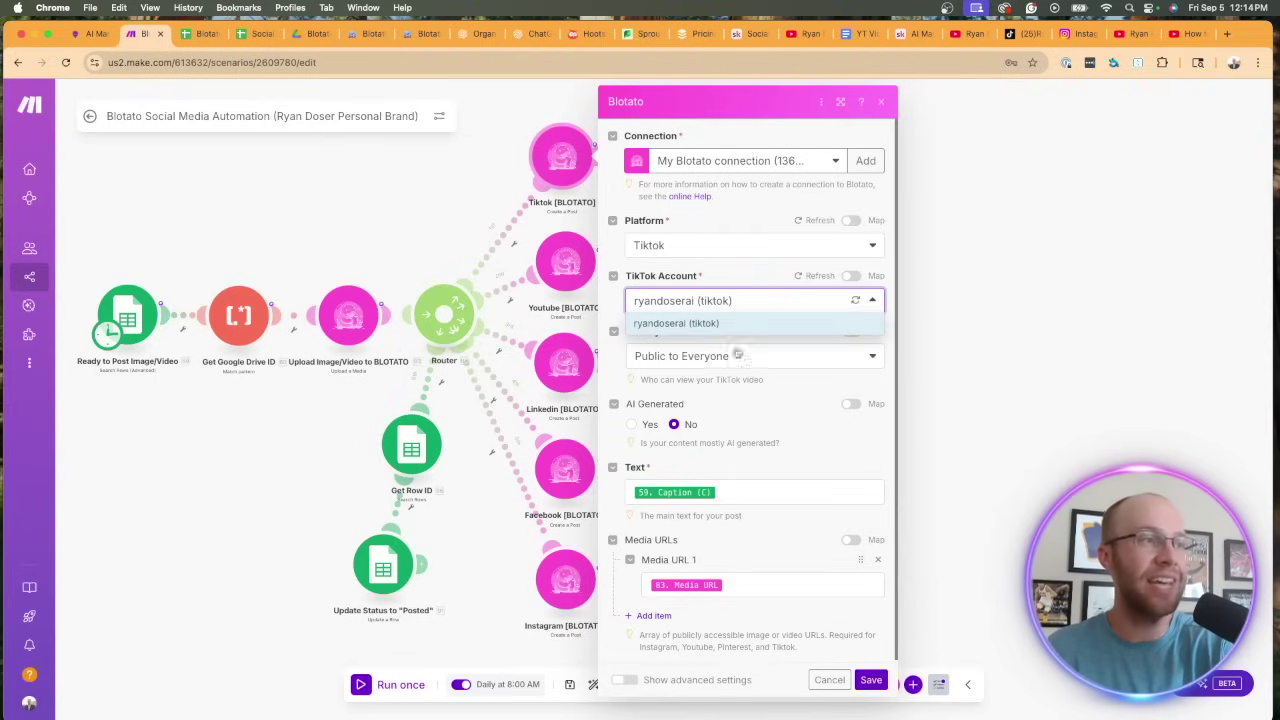
{"action": "left_click", "coordinate": [690, 325]}
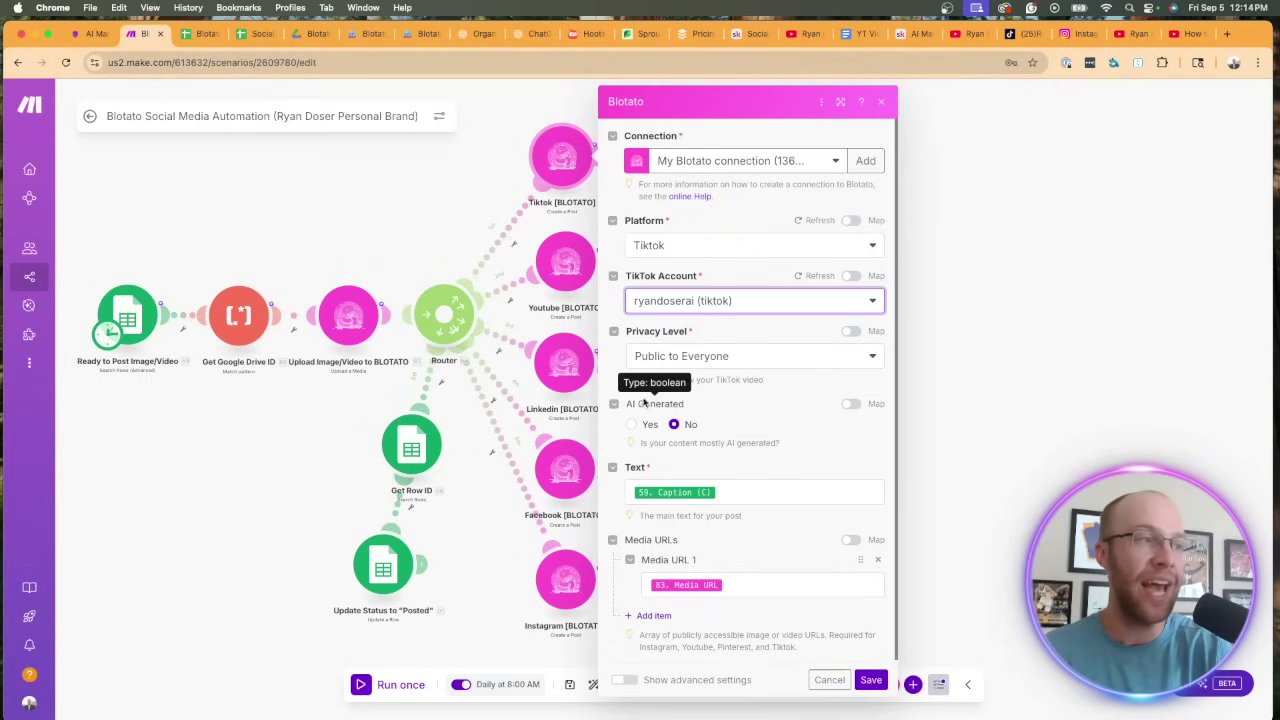
{"action": "left_click", "coordinate": [740, 482]}
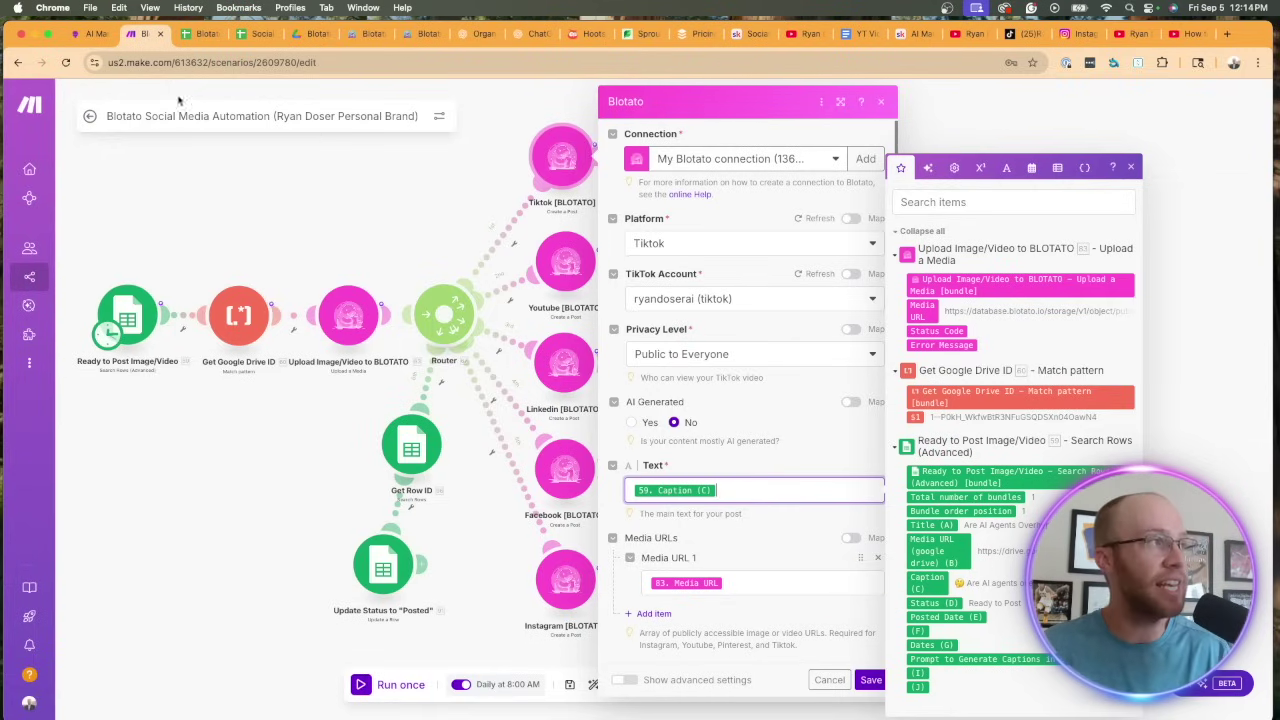
{"action": "left_click", "coordinate": [206, 36]}
{"action": "left_click", "coordinate": [638, 181]}
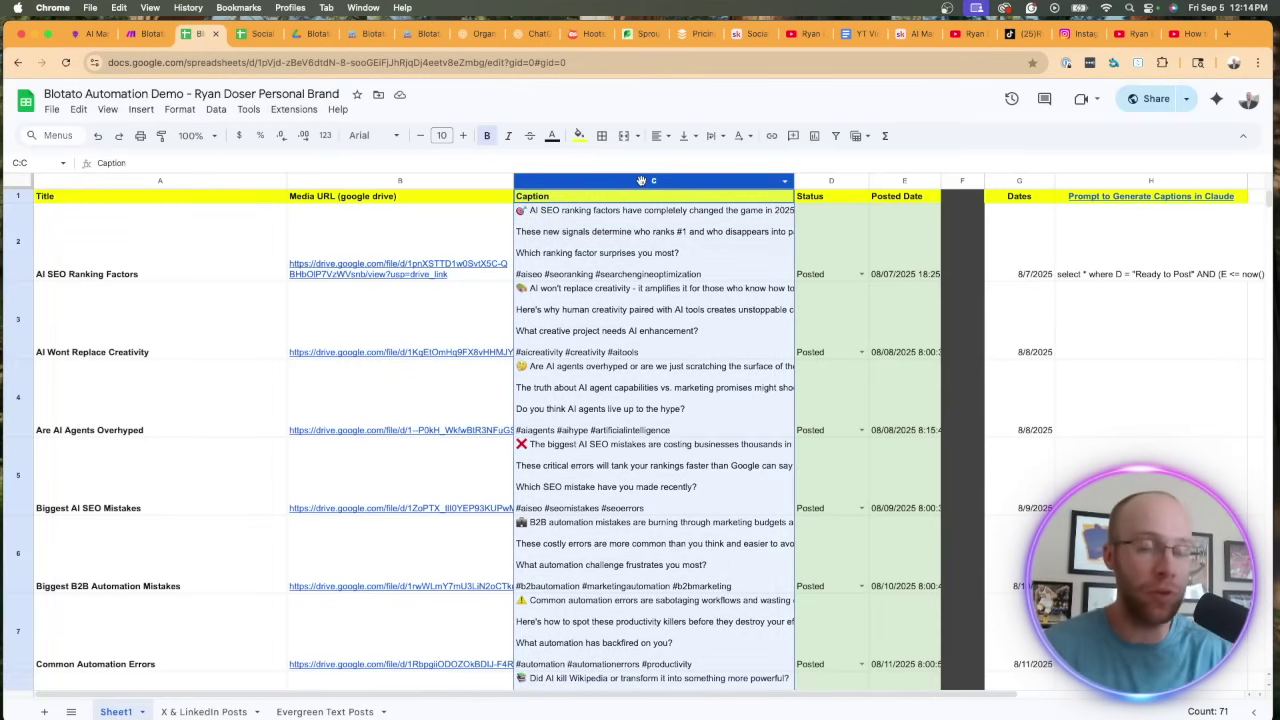
{"action": "left_click", "coordinate": [148, 34]}
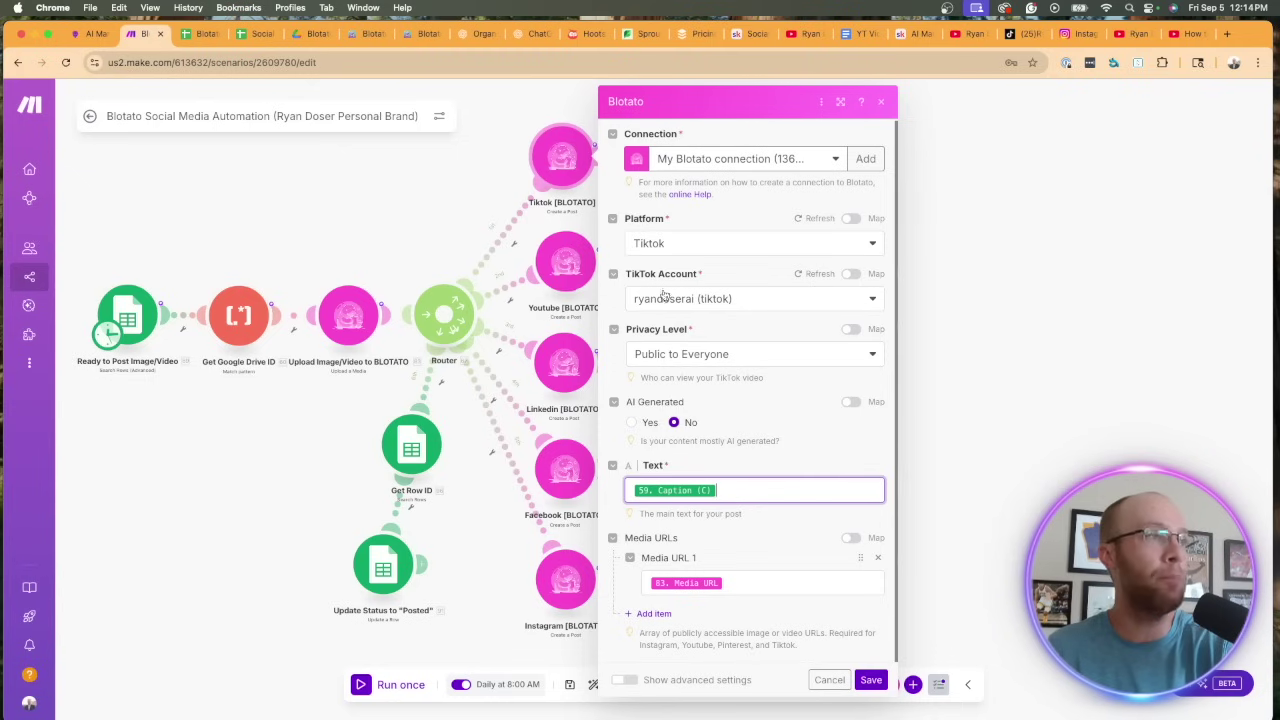
Step: Check the TikTok module's Text and Media URL 1 mappings and save the module
{"action": "left_click", "coordinate": [740, 490]}
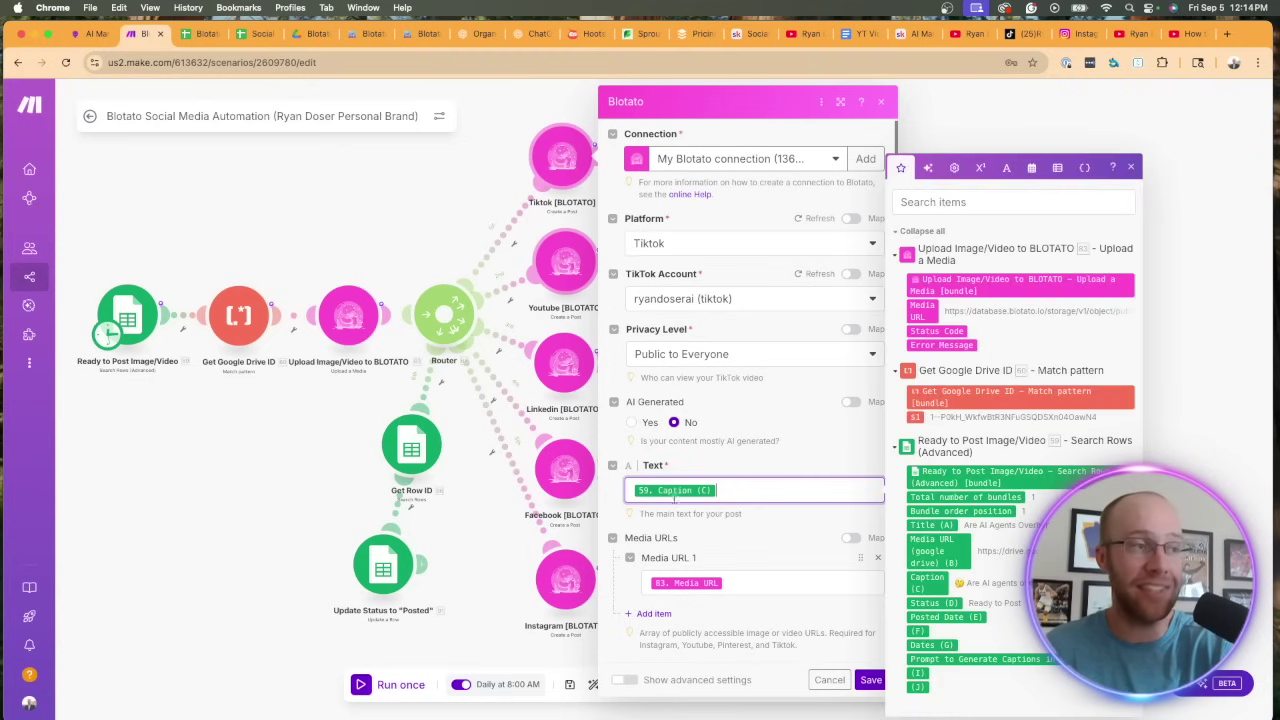
{"action": "left_click", "coordinate": [737, 588]}
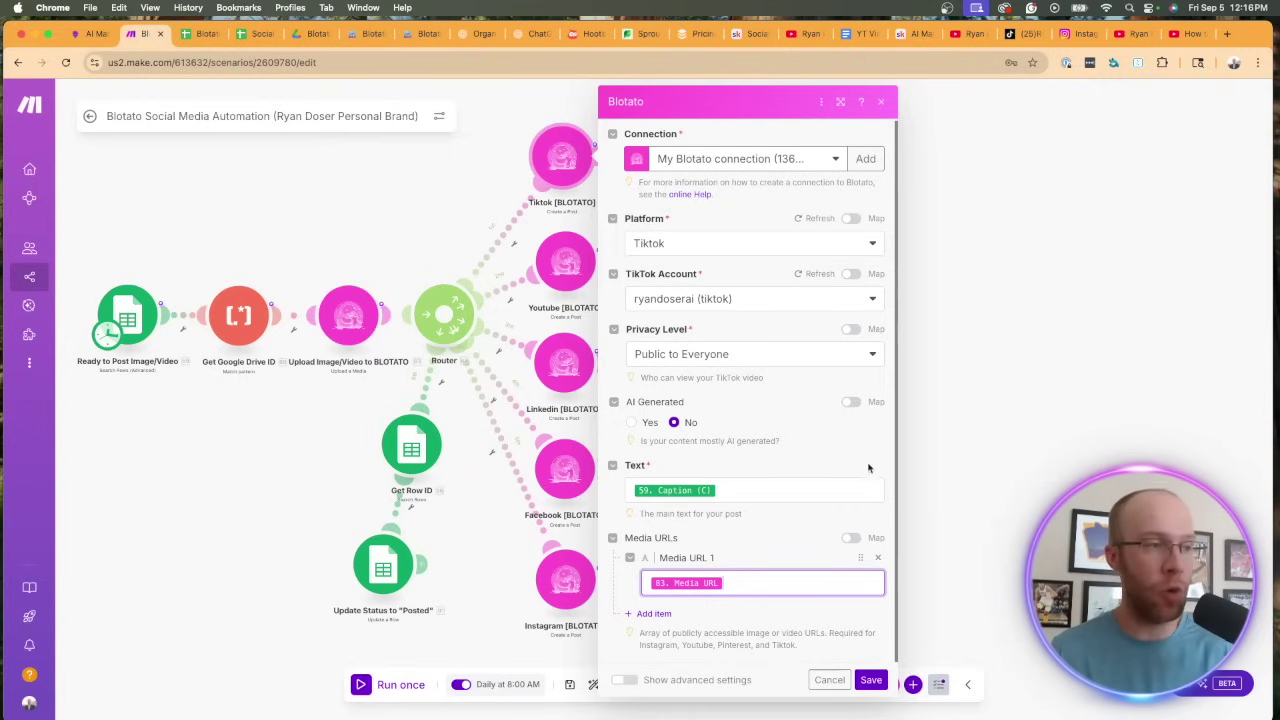
{"action": "left_click", "coordinate": [872, 681]}
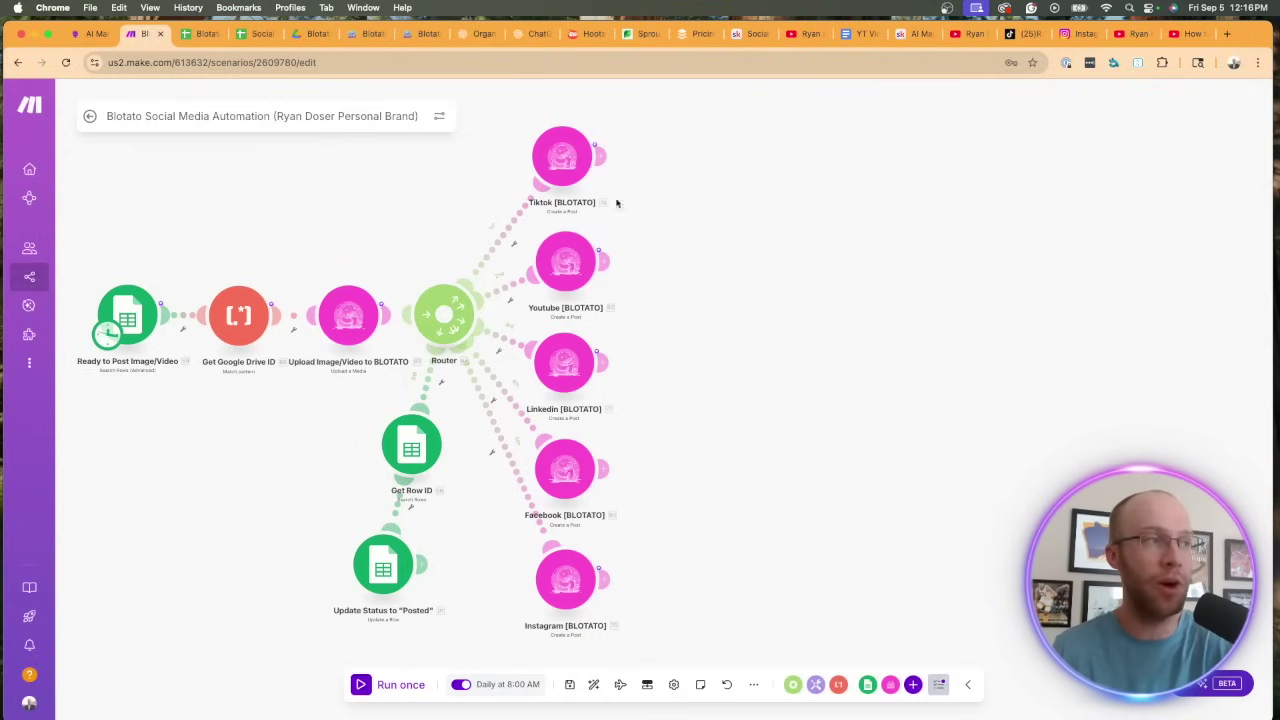
Step: In the Youtube [BLOTATO] module, keep the platform as Youtube and select the connected YouTube channel
{"action": "left_click", "coordinate": [566, 262]}
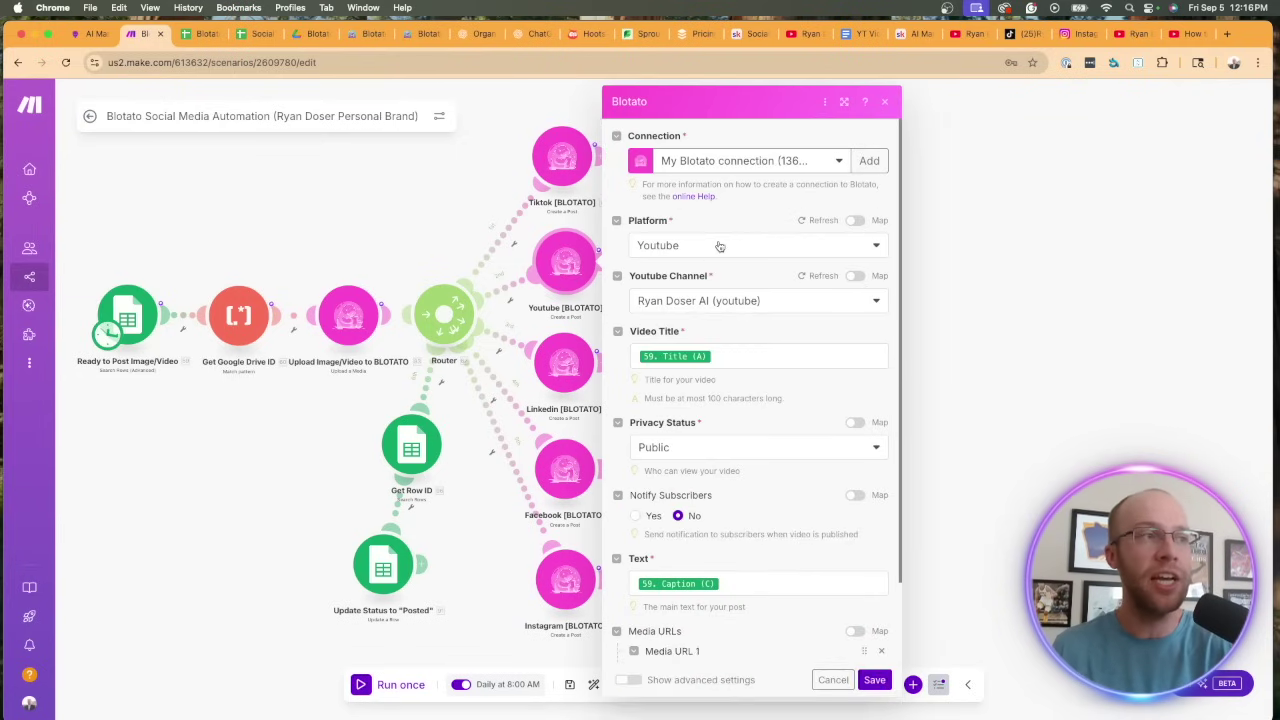
{"action": "left_click", "coordinate": [722, 248]}
{"action": "left_click", "coordinate": [691, 337]}
{"action": "left_click", "coordinate": [698, 300]}
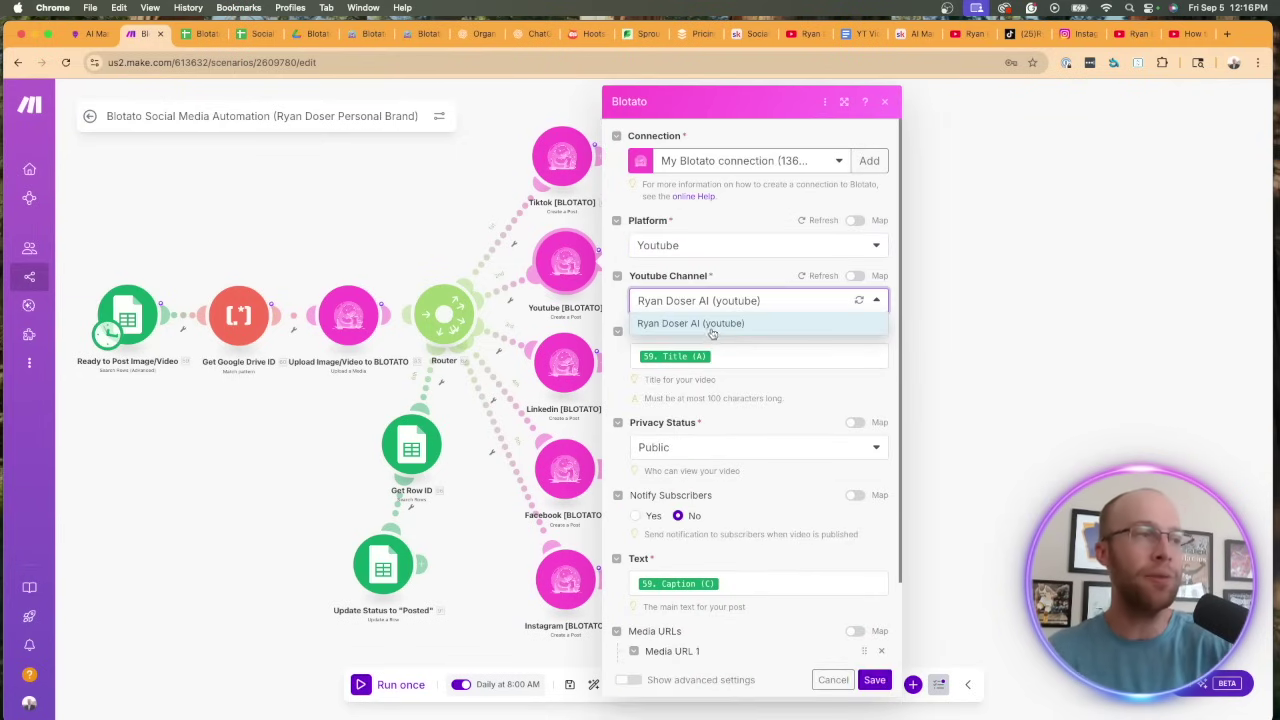
{"action": "left_click", "coordinate": [712, 330]}
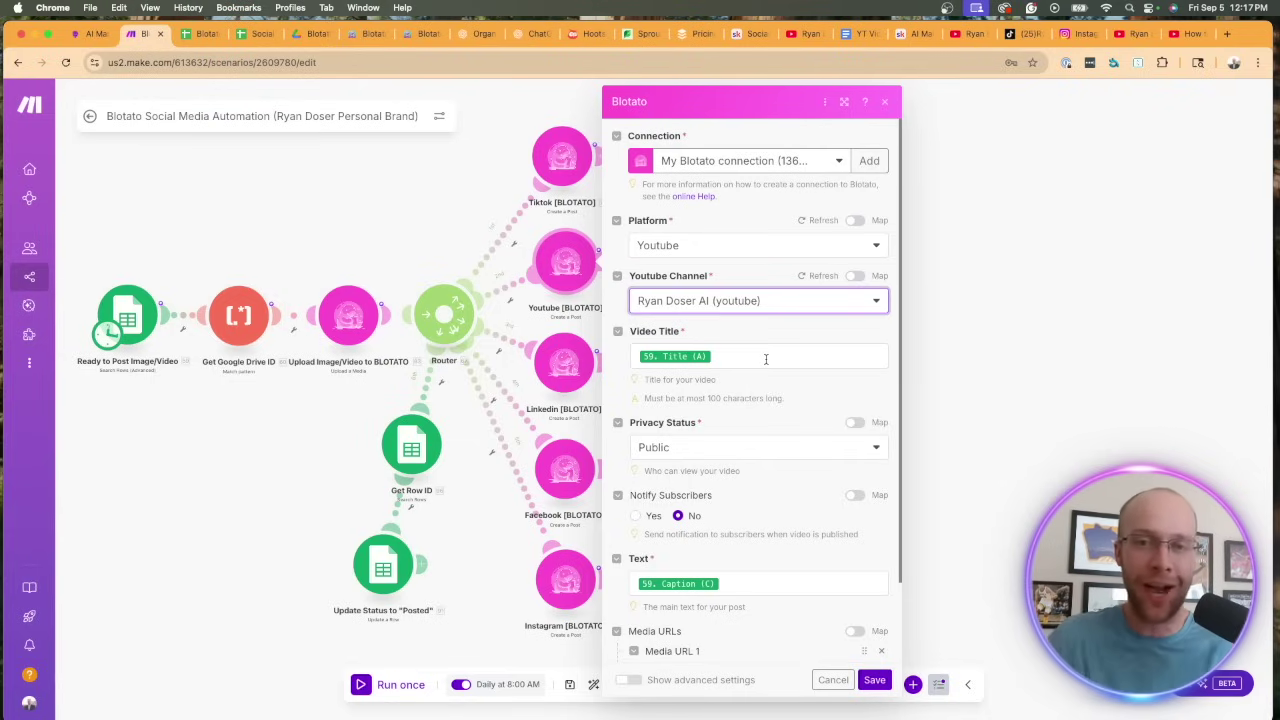
Step: Compare the YouTube module's Video Title mapping, Title (A), with the Title column of the Google Sheet and return to Make
{"action": "left_click", "coordinate": [762, 353]}
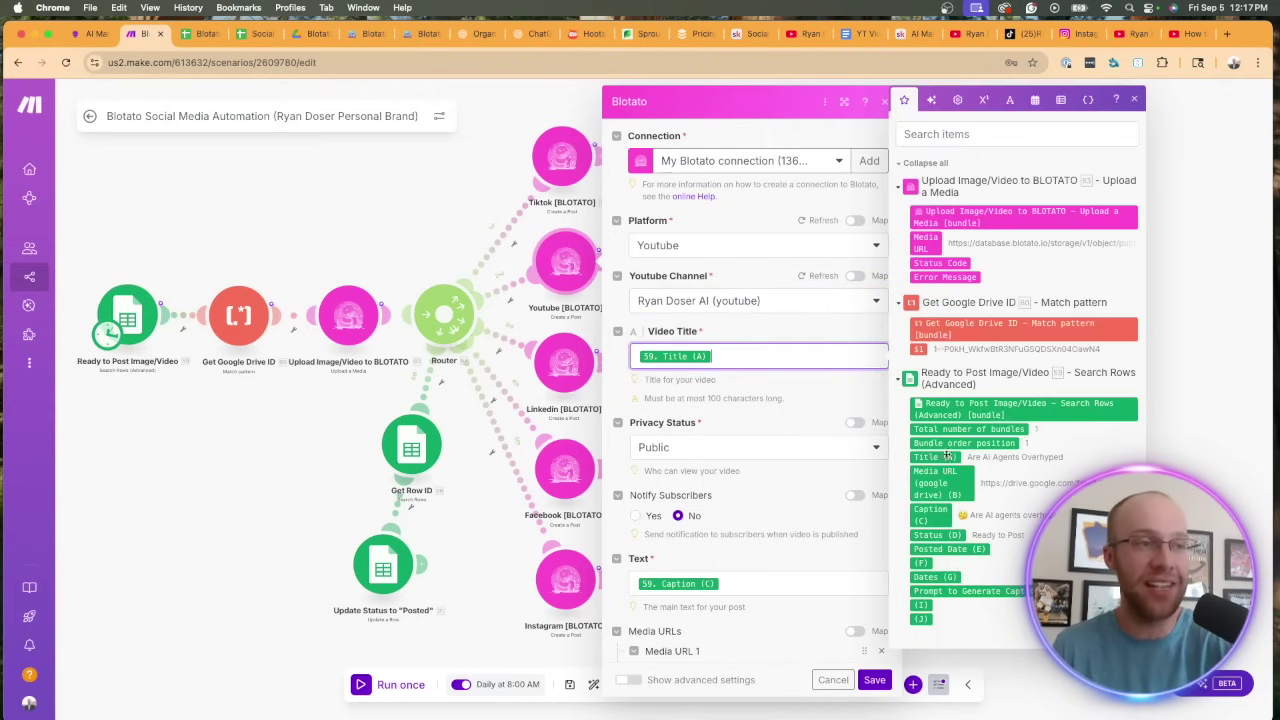
{"action": "left_click", "coordinate": [195, 35]}
{"action": "left_click_drag", "start_coordinate": [160, 250], "coordinate": [140, 455]}
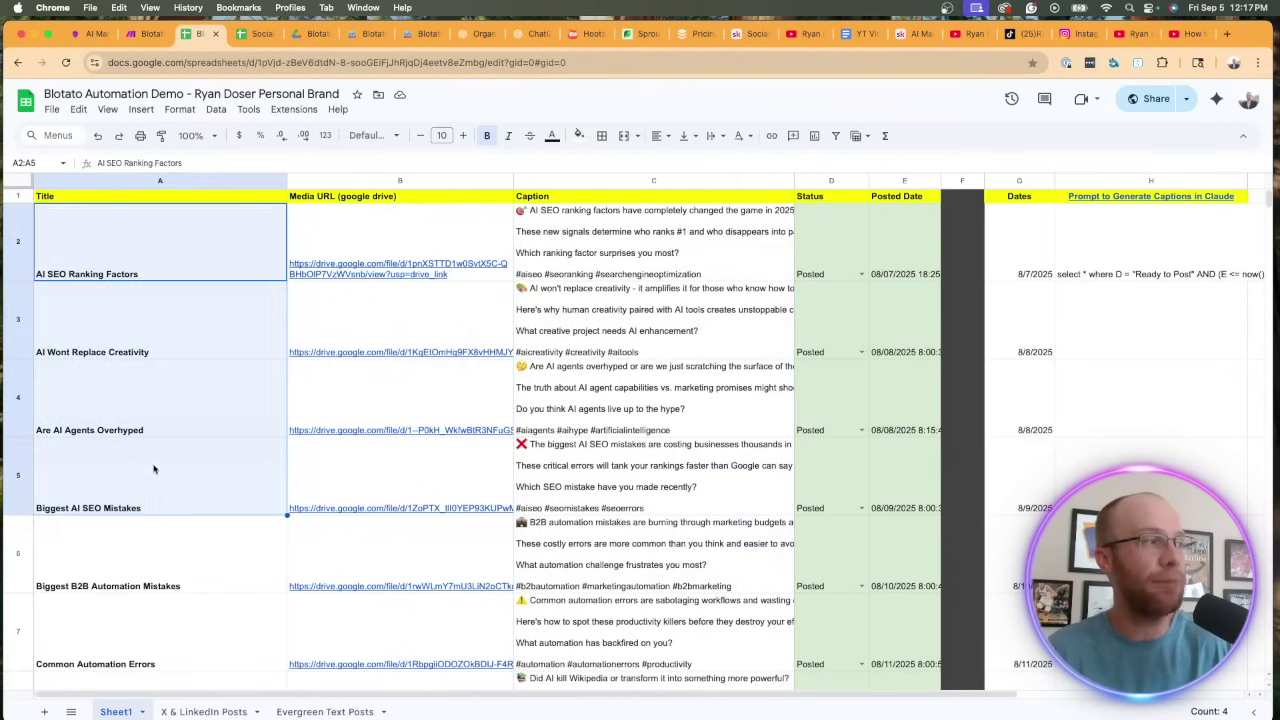
{"action": "left_click", "coordinate": [157, 468]}
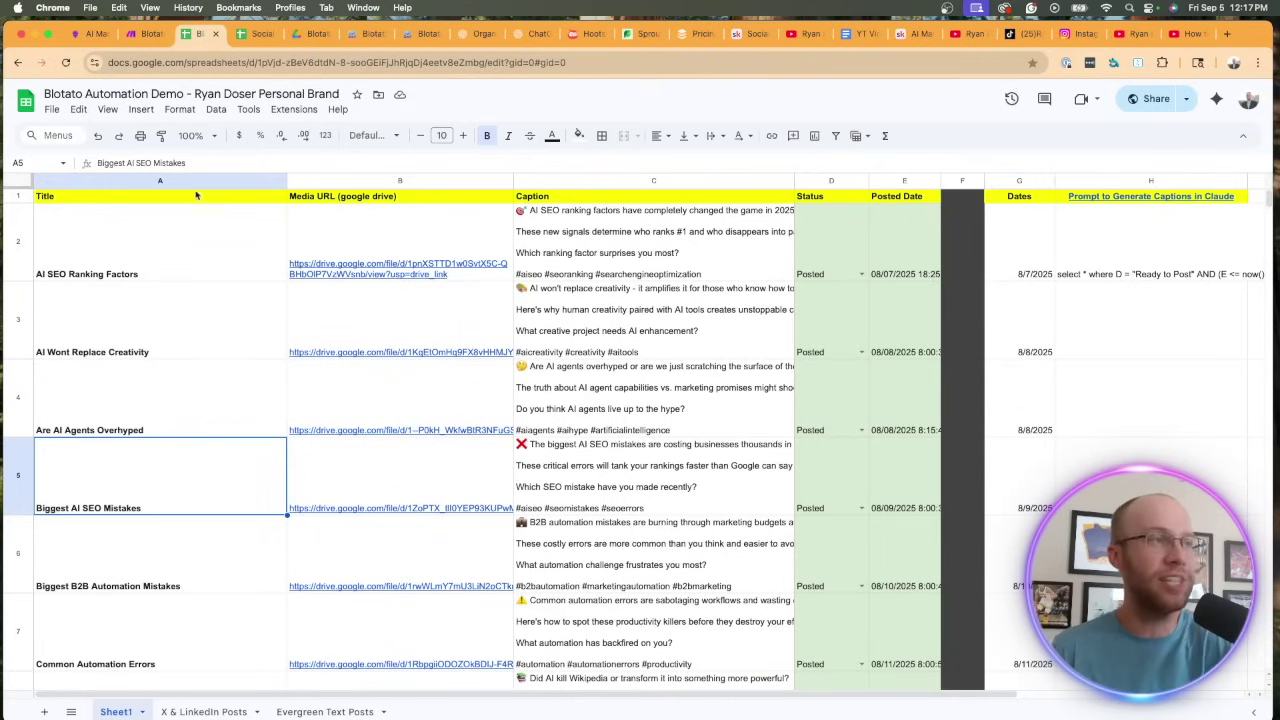
{"action": "left_click", "coordinate": [140, 33]}
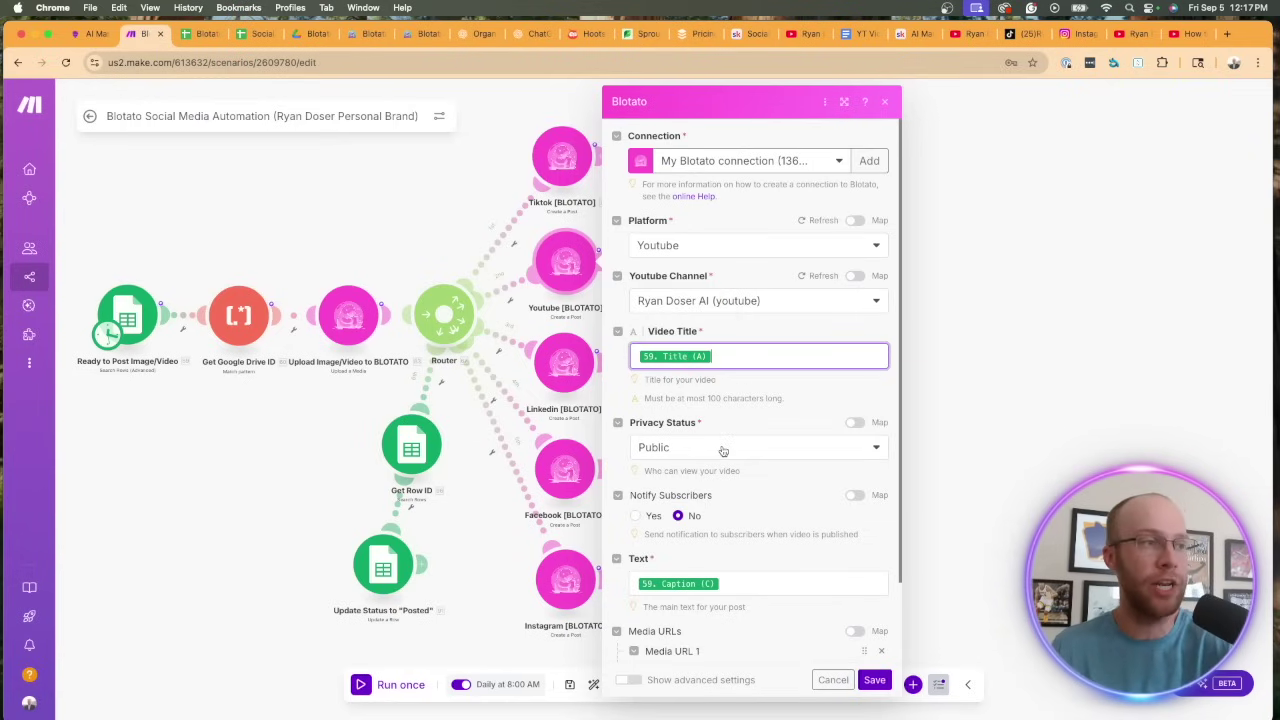
Step: Check the YouTube module's Text and Media URL 1 mappings, and save the module and the scenario
{"action": "scroll", "coordinate": [675, 452], "scroll_direction": "down", "scroll_amount": 2}
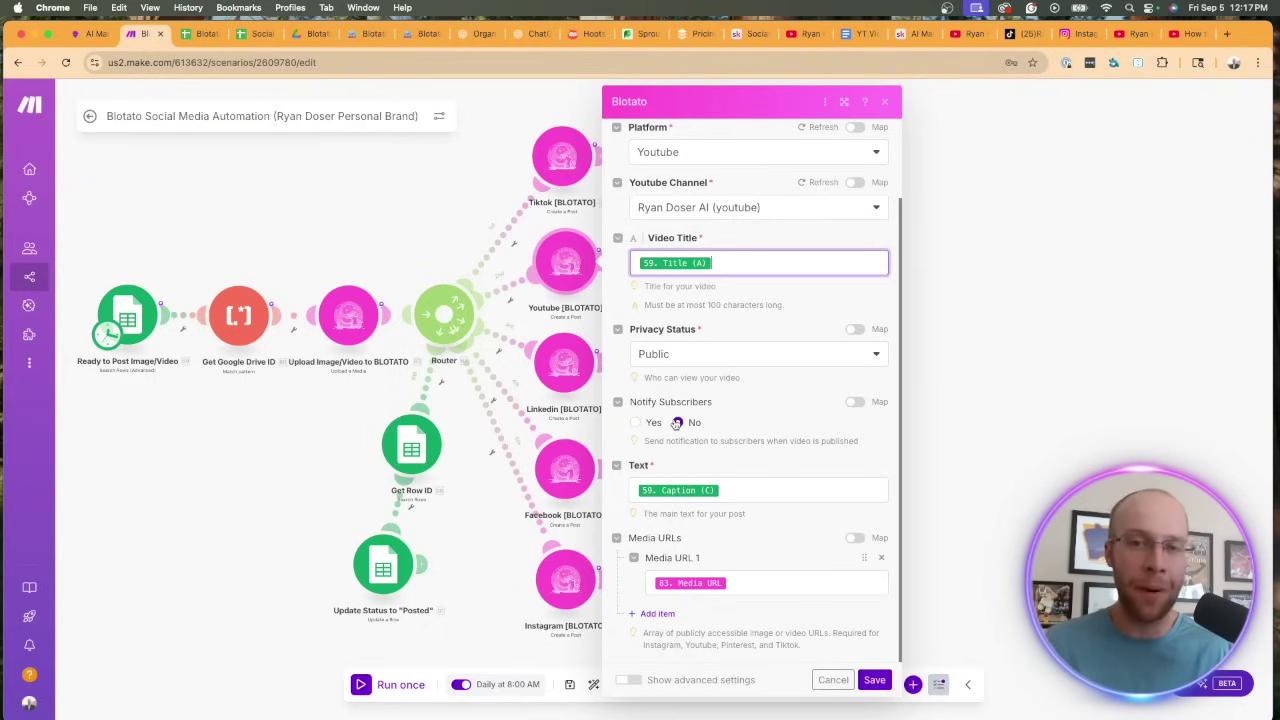
{"action": "left_click", "coordinate": [776, 492]}
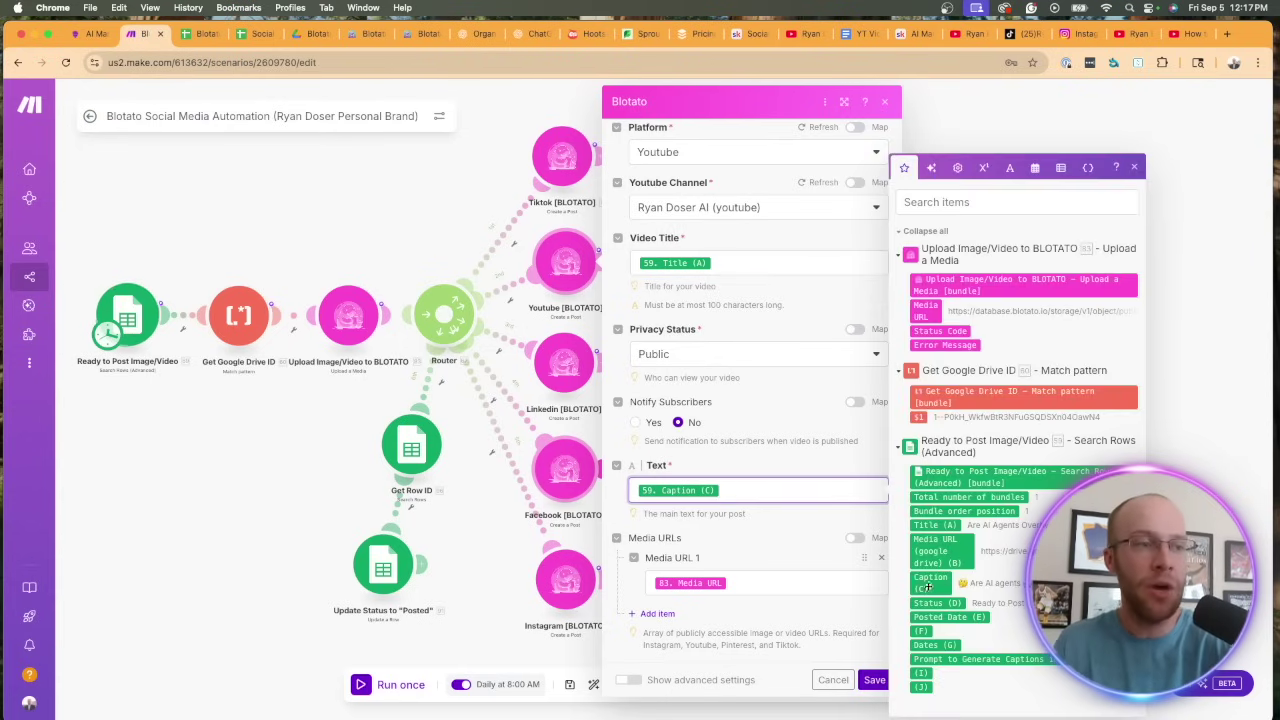
{"action": "left_click", "coordinate": [764, 588]}
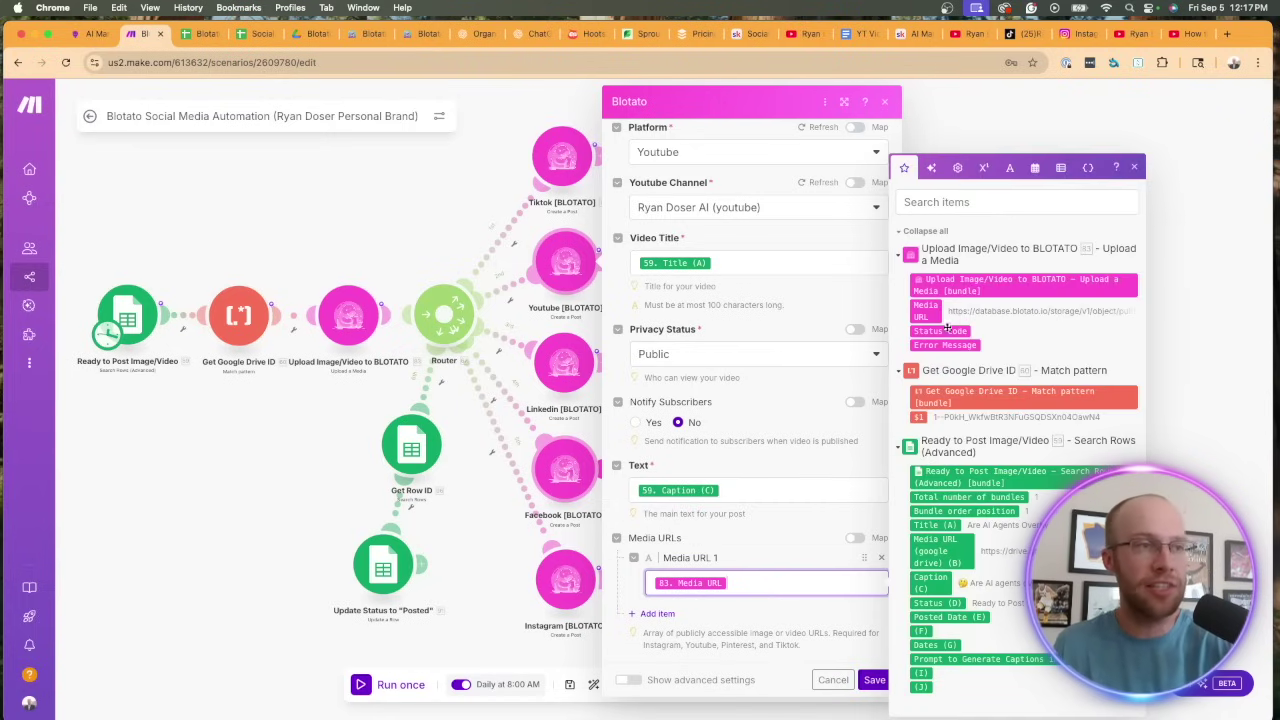
{"action": "left_click", "coordinate": [874, 680]}
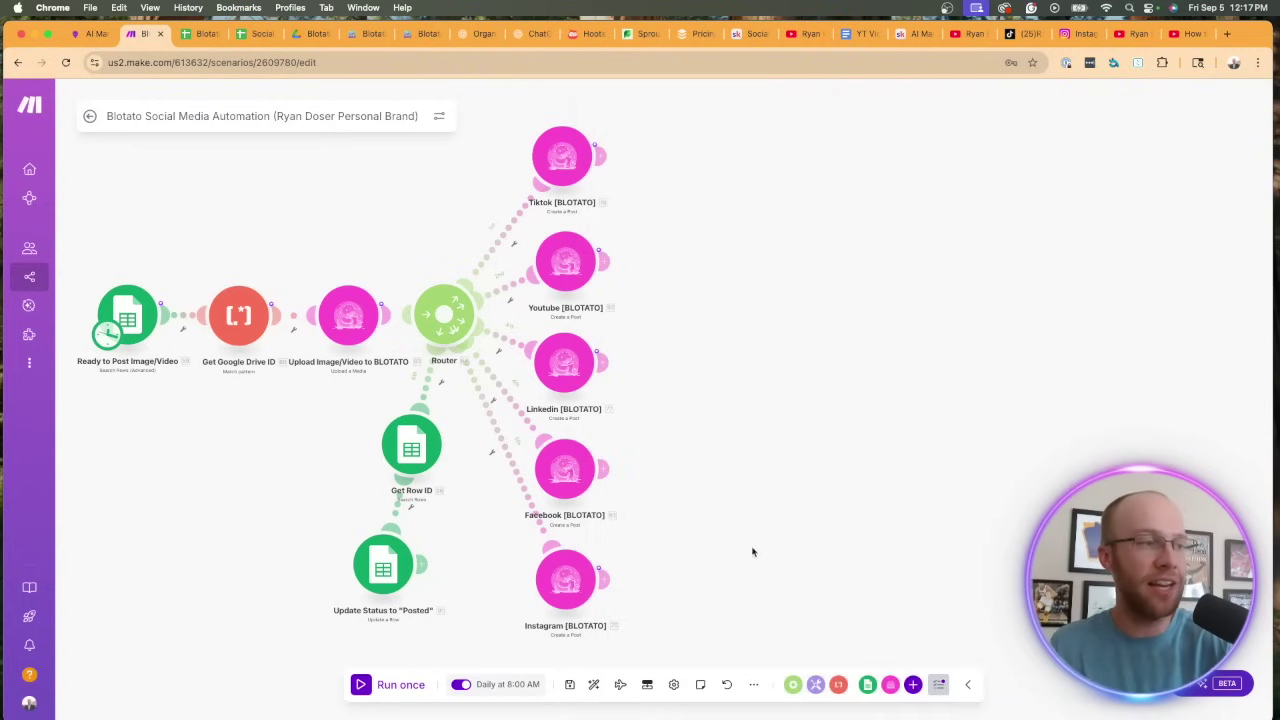
{"action": "left_click", "coordinate": [569, 684]}
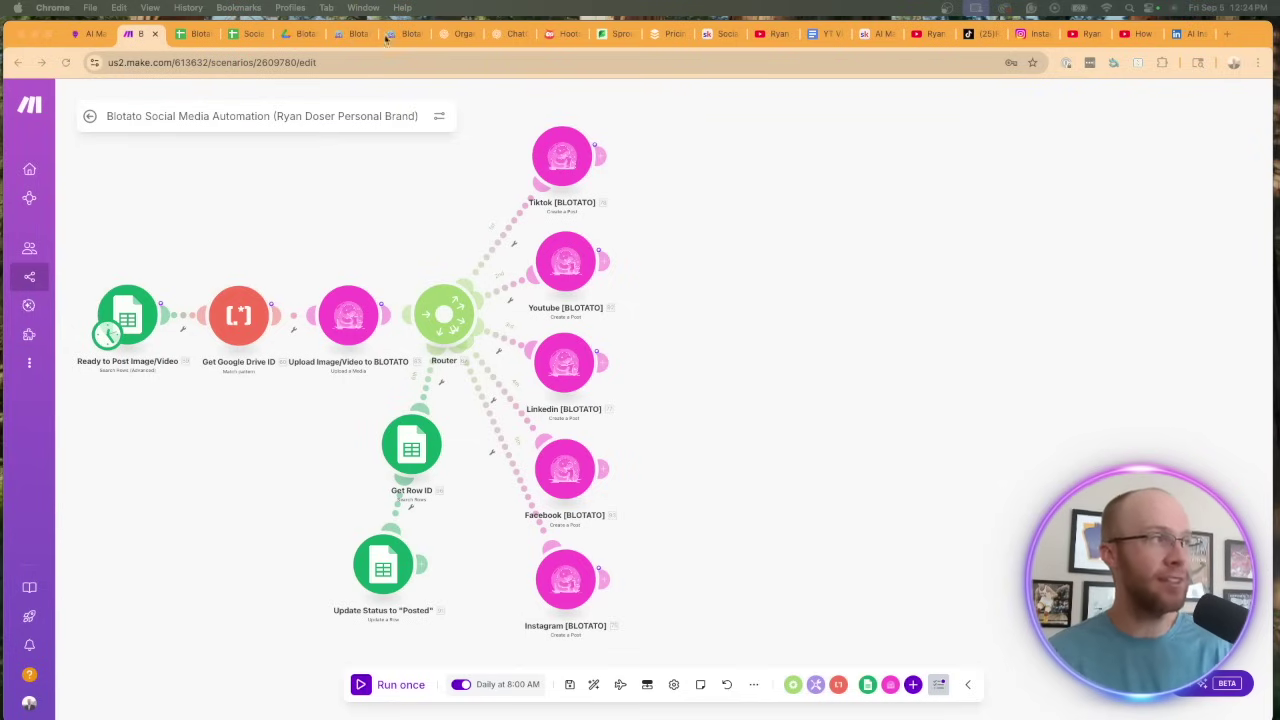
Step: Examine the Facebook and LinkedIn pages under the connected accounts in Blotato's settings and return to the Make scenario
{"action": "left_click", "coordinate": [414, 36]}
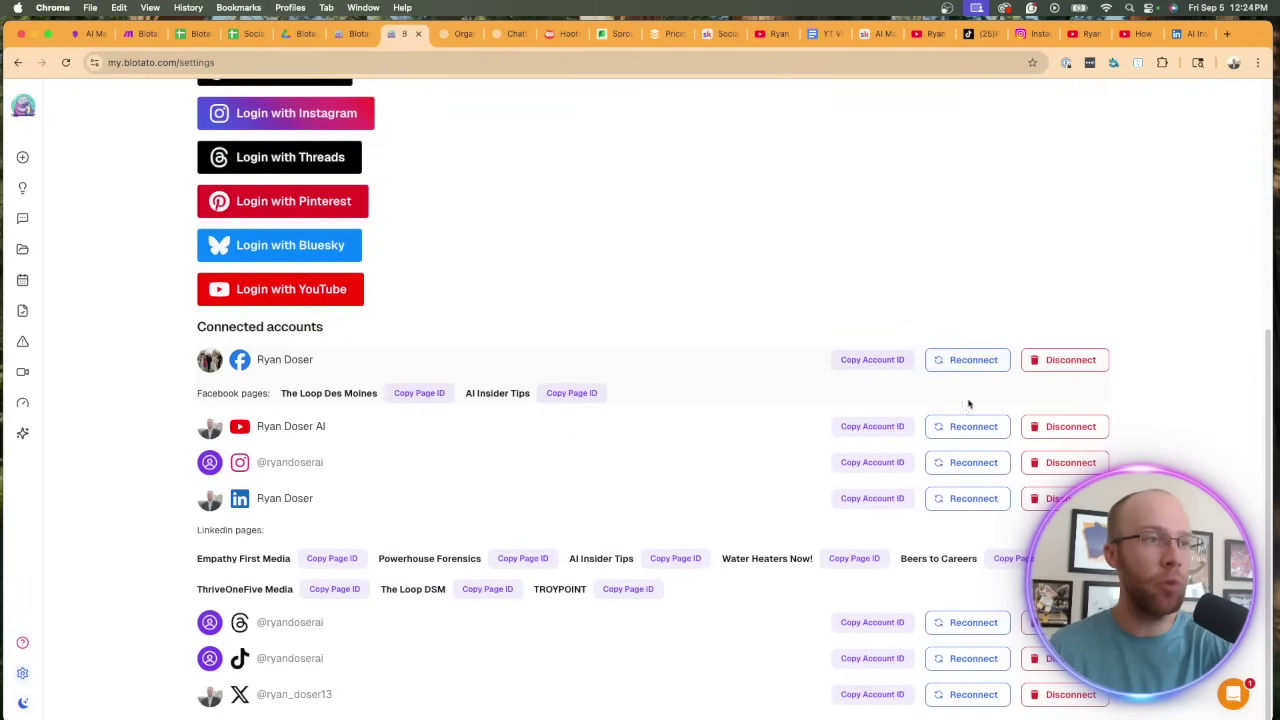
{"action": "scroll", "coordinate": [620, 434], "scroll_direction": "down", "scroll_amount": 1}
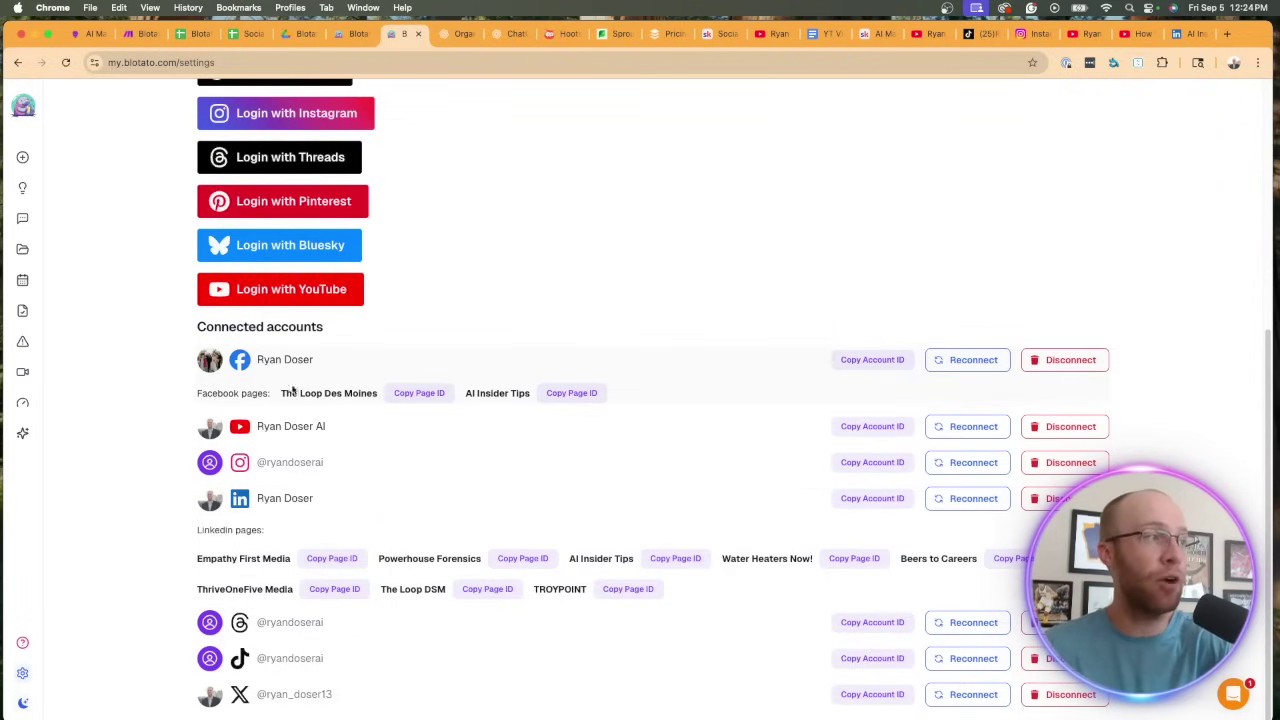
{"action": "left_click_drag", "start_coordinate": [749, 591], "coordinate": [195, 541]}
{"action": "left_click", "coordinate": [137, 531]}
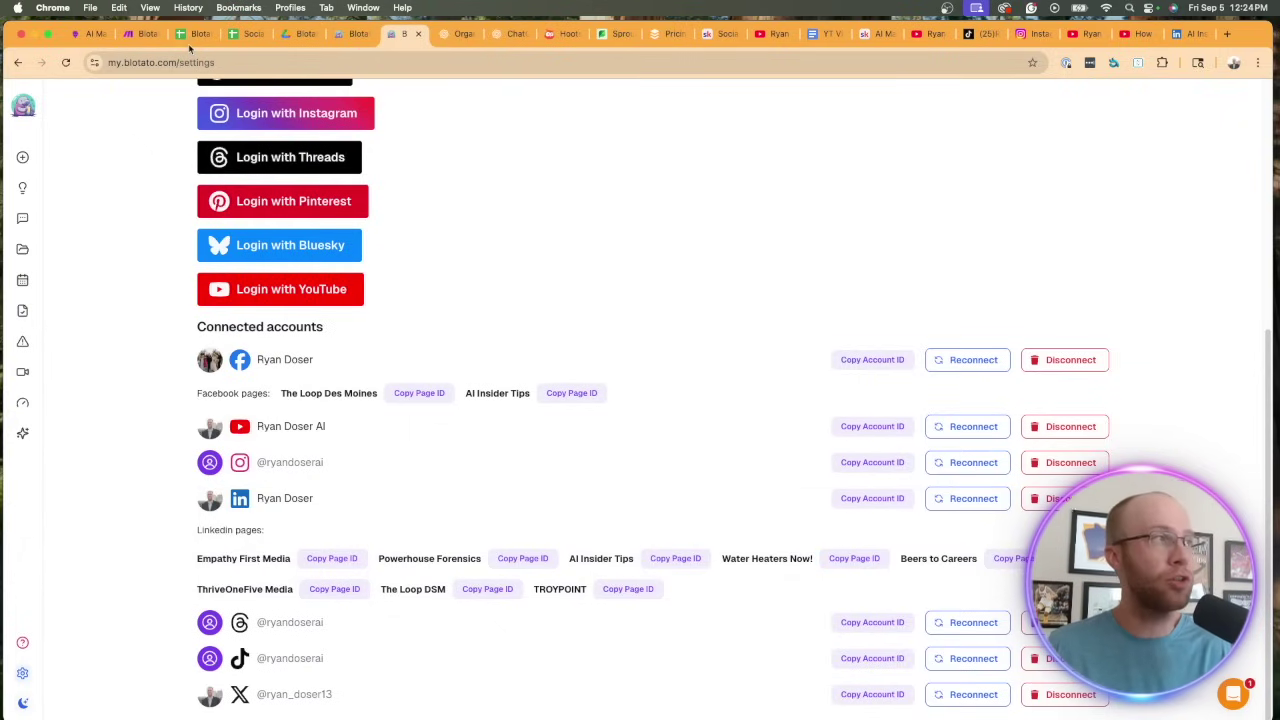
{"action": "left_click", "coordinate": [128, 35]}
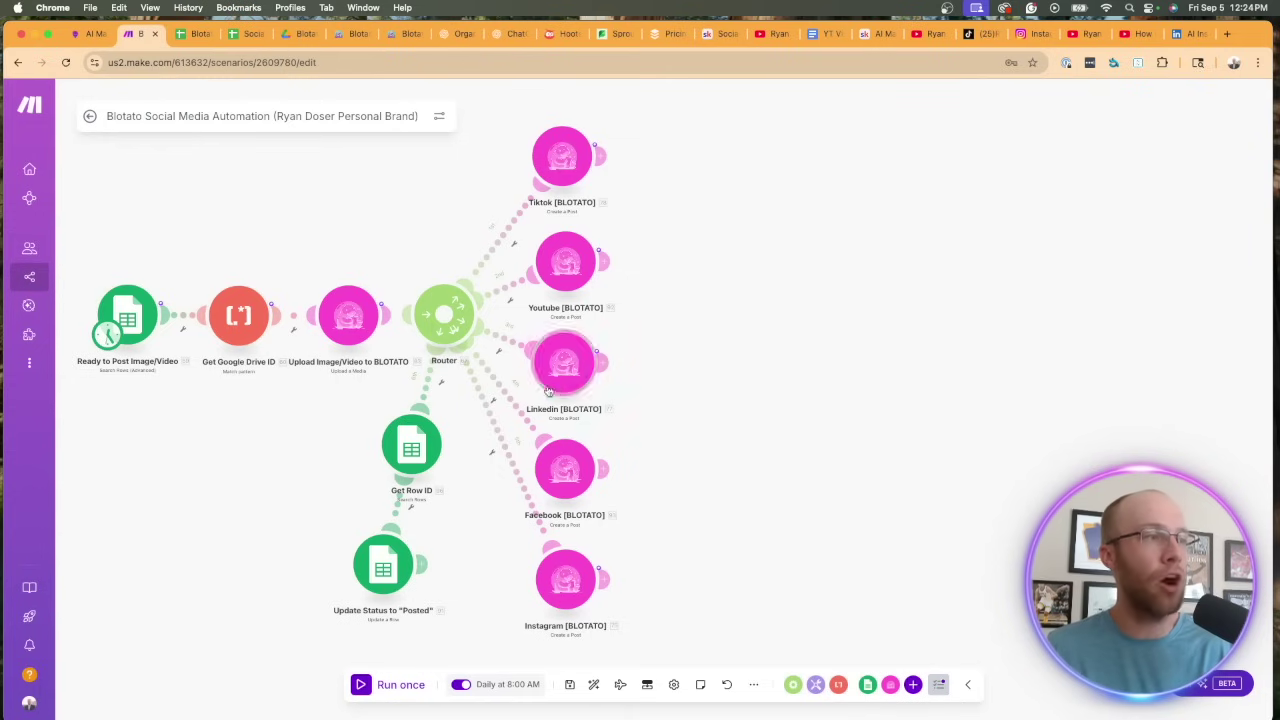
Step: In the Linkedin [BLOTATO] module, keep My Blotato connection, set the platform to Linkedin and select the connected LinkedIn account
{"action": "left_click", "coordinate": [600, 364]}
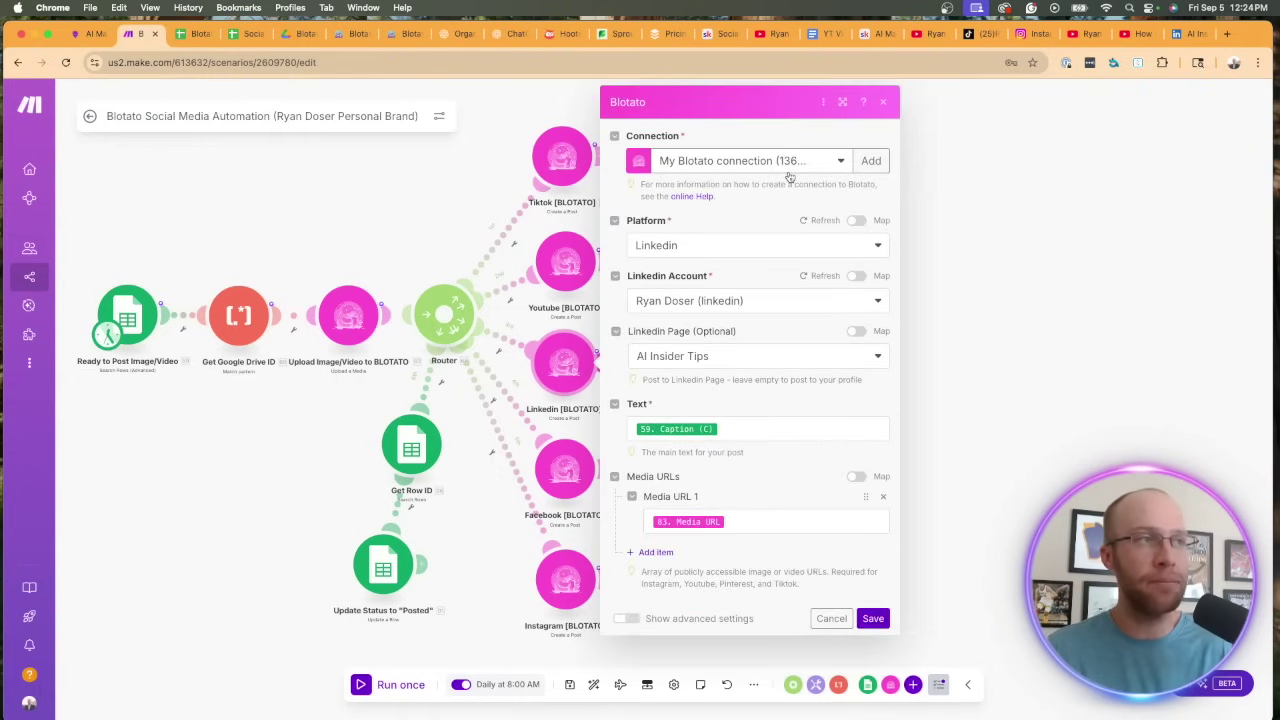
{"action": "left_click", "coordinate": [788, 166]}
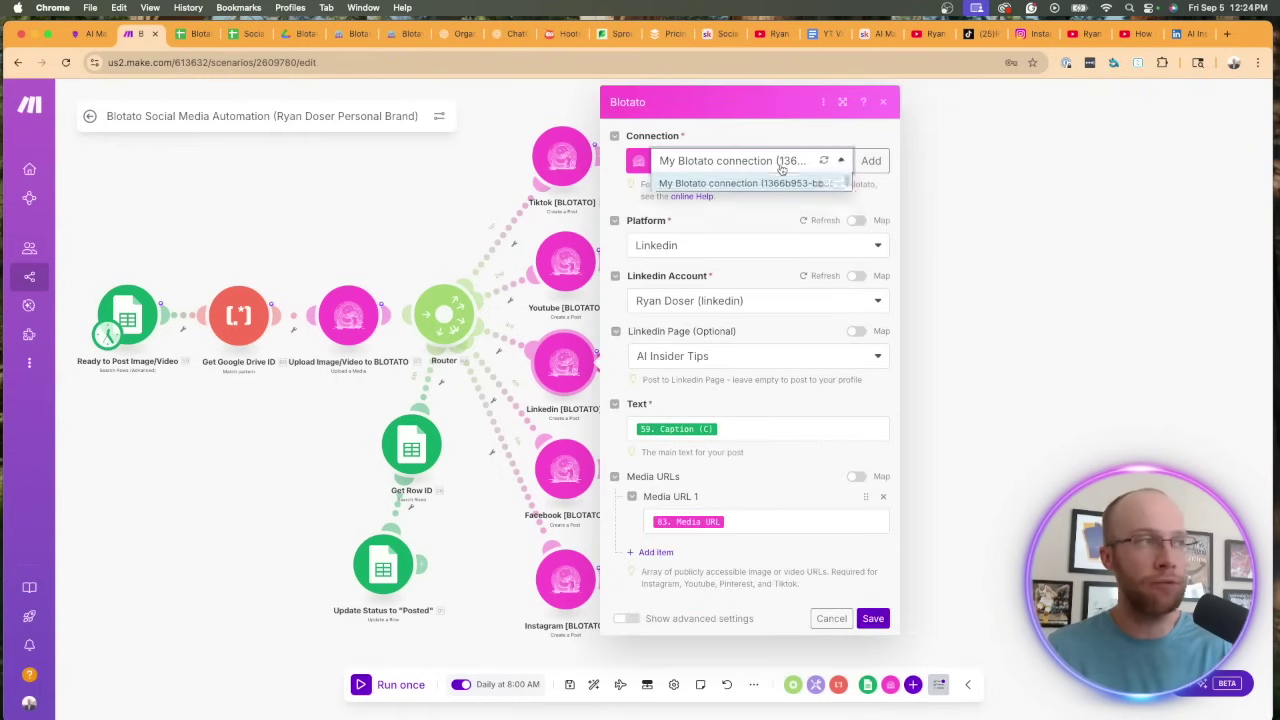
{"action": "left_click", "coordinate": [717, 185]}
{"action": "left_click", "coordinate": [688, 242]}
{"action": "left_click", "coordinate": [668, 312]}
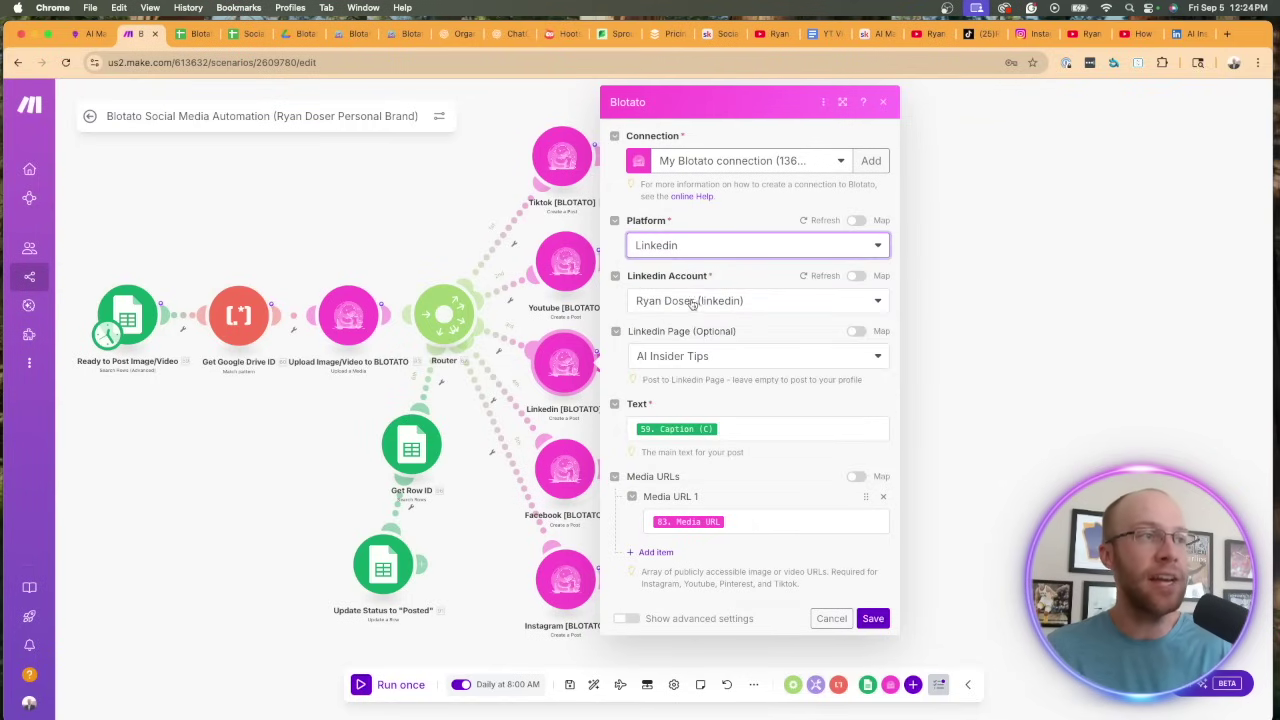
{"action": "left_click", "coordinate": [695, 305]}
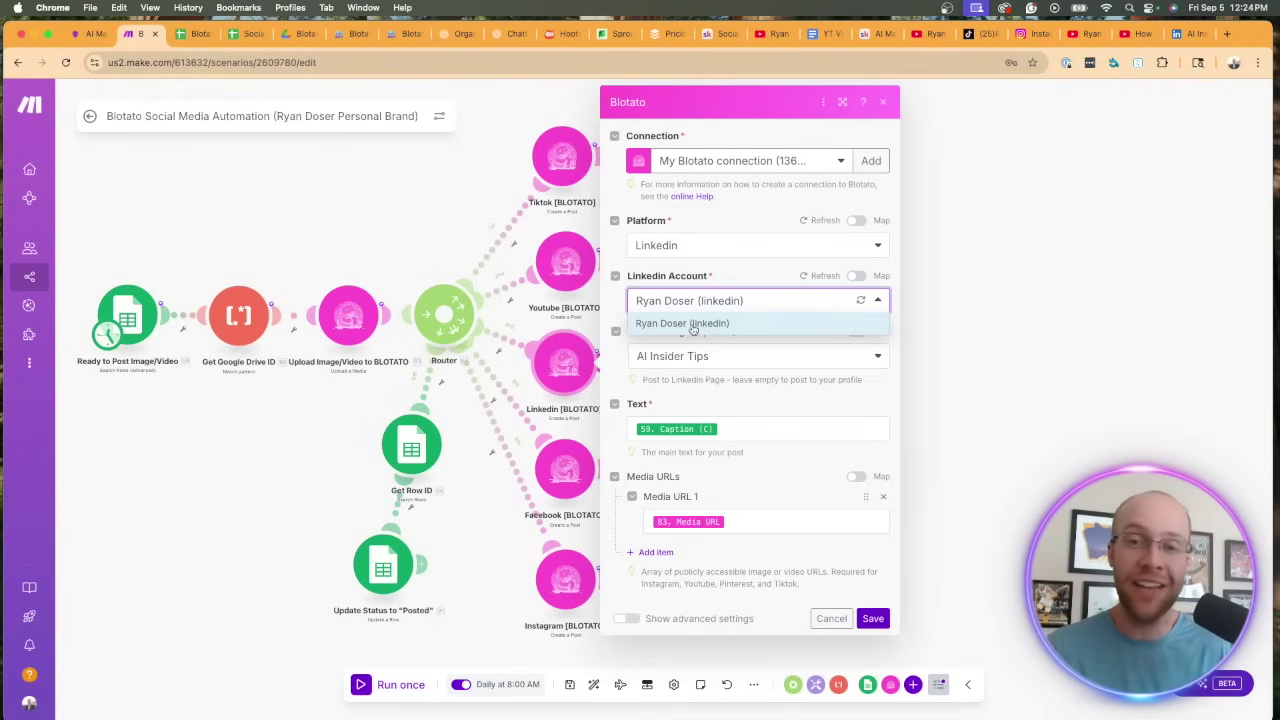
{"action": "left_click", "coordinate": [692, 325]}
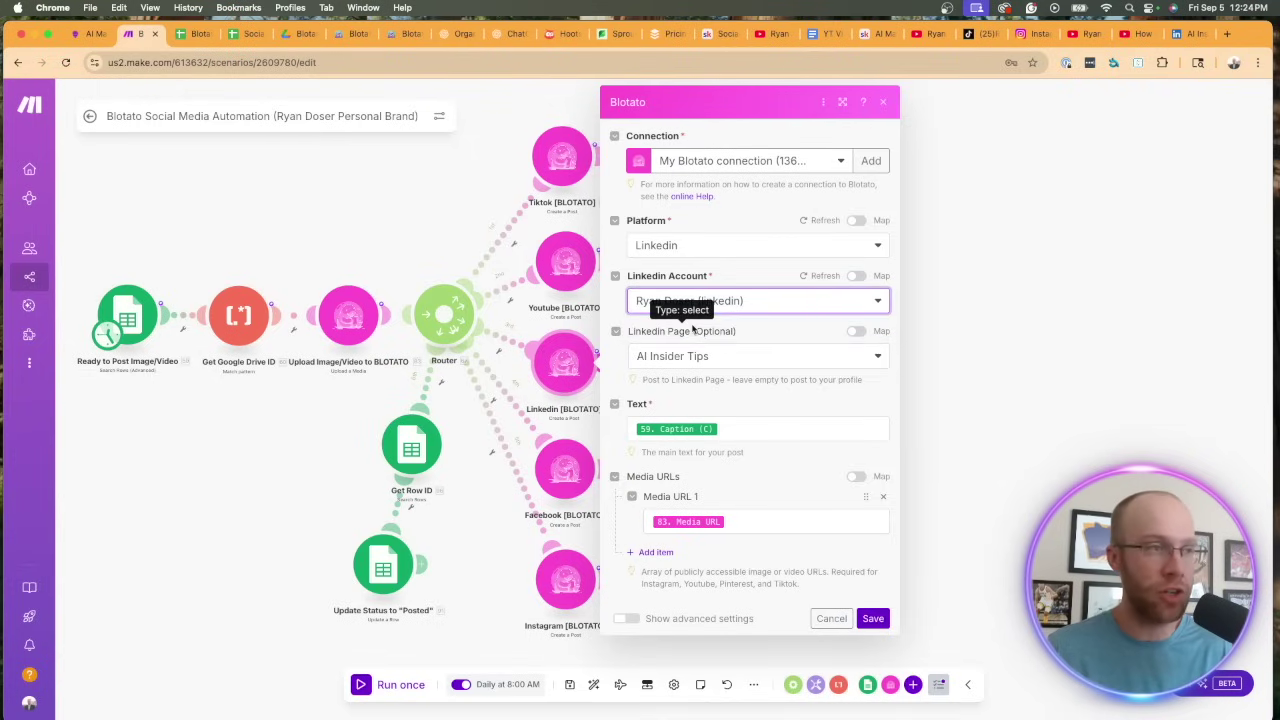
Step: Review the available LinkedIn pages and set the optional LinkedIn Page to Empty for posting to the personal profile
{"action": "left_click", "coordinate": [738, 363]}
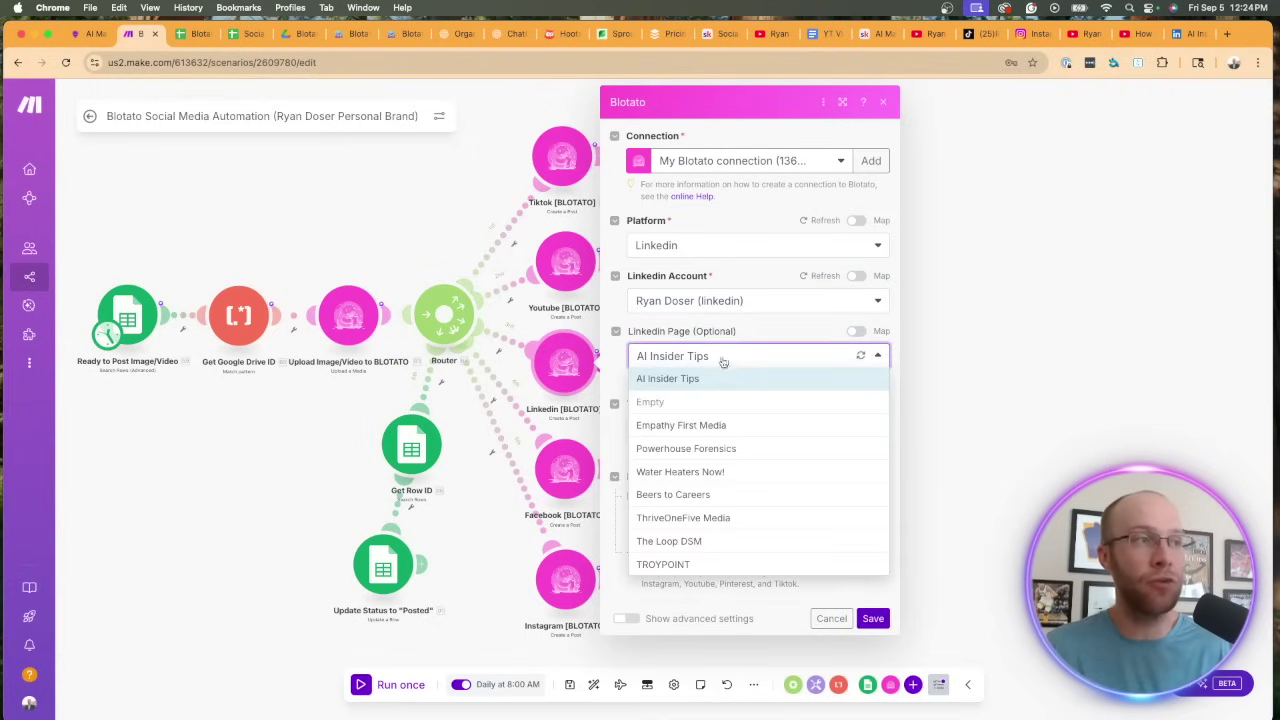
{"action": "left_click", "coordinate": [754, 334]}
{"action": "left_click_drag", "start_coordinate": [745, 334], "coordinate": [686, 331]}
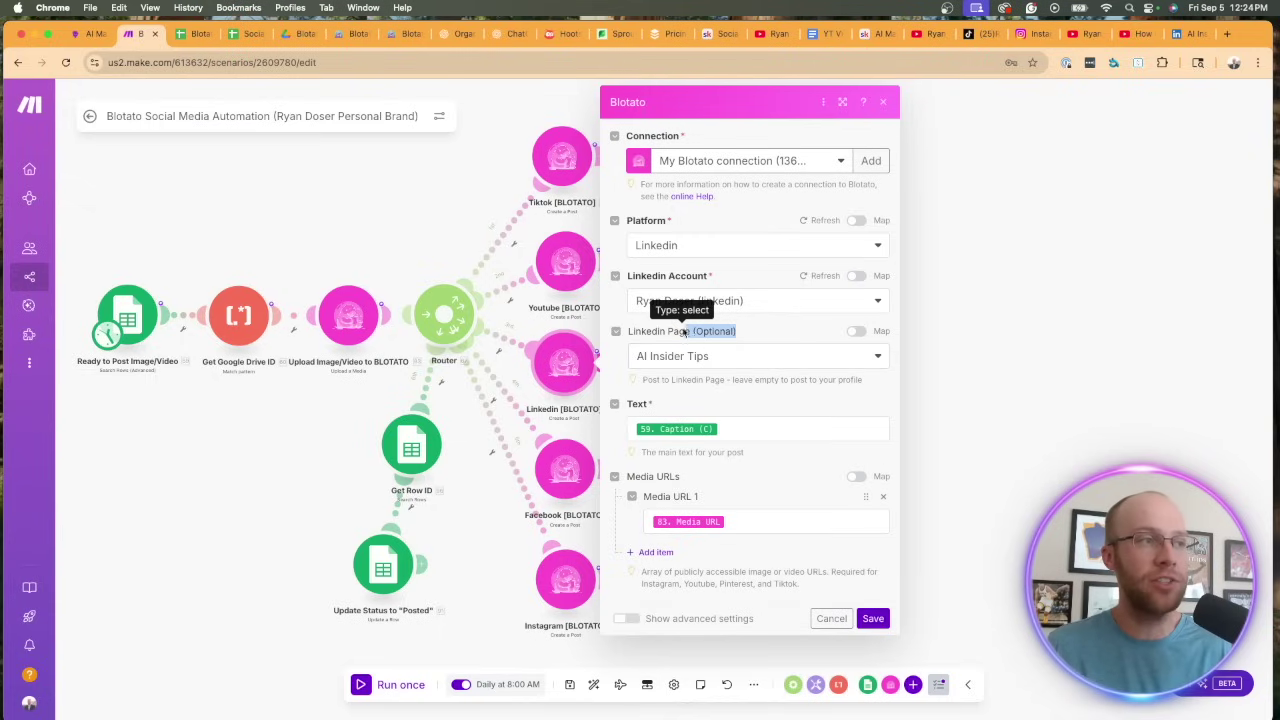
{"action": "left_click", "coordinate": [720, 356]}
{"action": "left_click", "coordinate": [684, 402]}
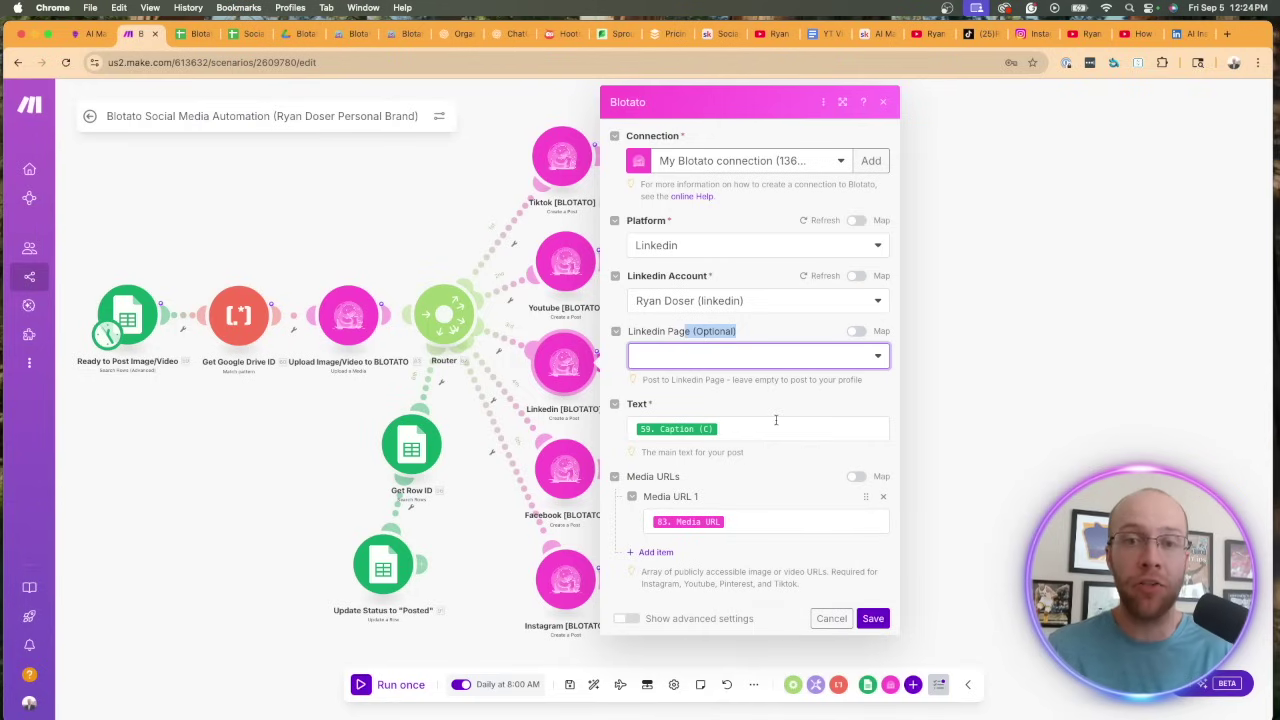
{"action": "left_click", "coordinate": [760, 336]}
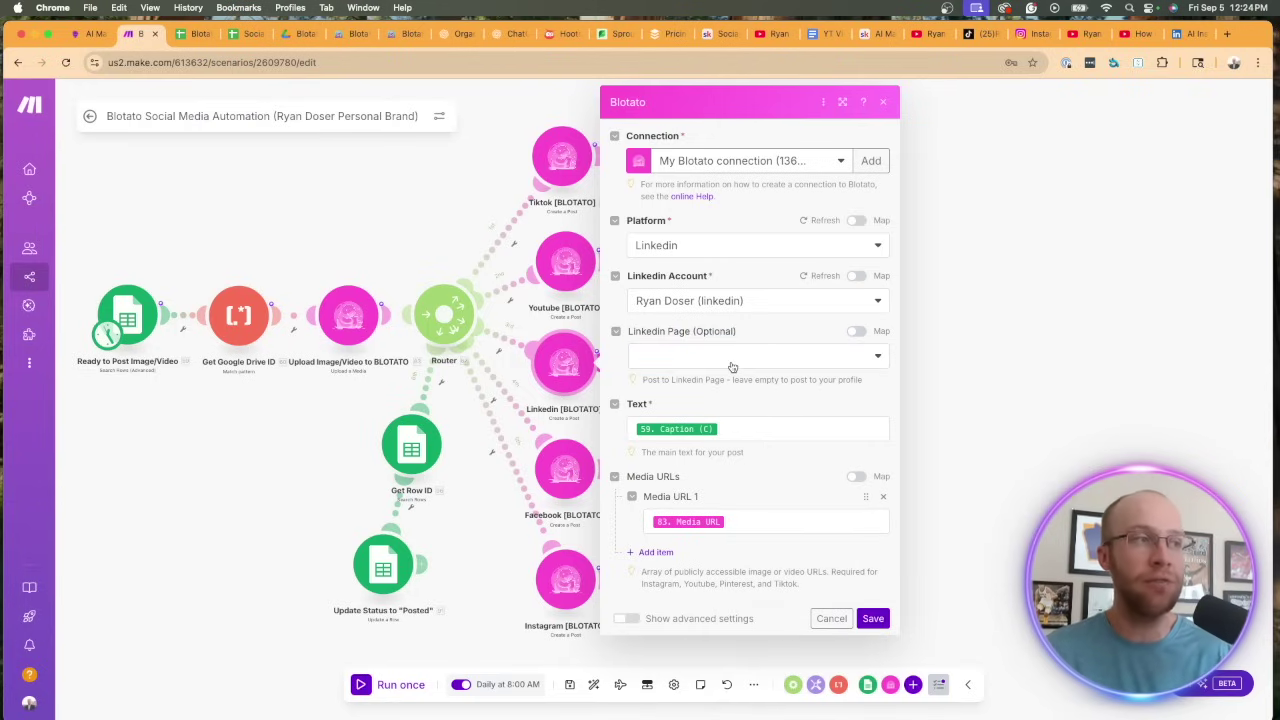
Step: Set the LinkedIn module's optional LinkedIn Page to AI Insider Tips
{"action": "left_click", "coordinate": [732, 358]}
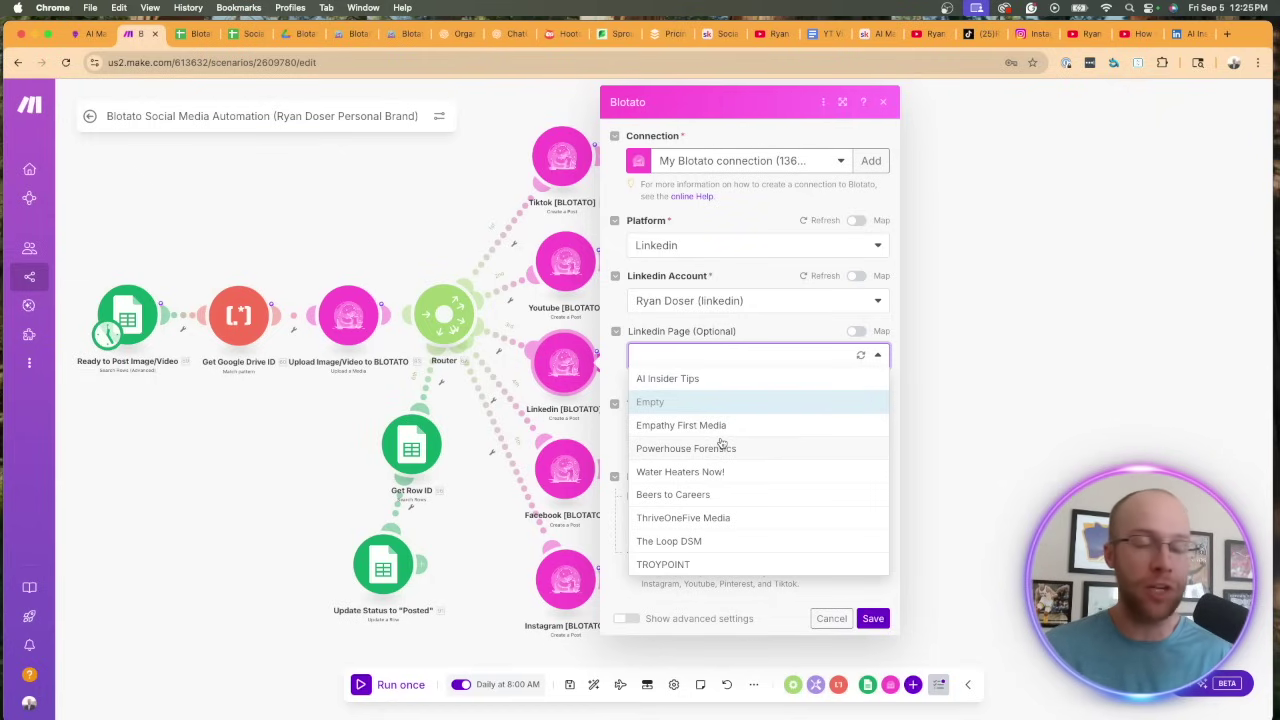
{"action": "left_click", "coordinate": [717, 377]}
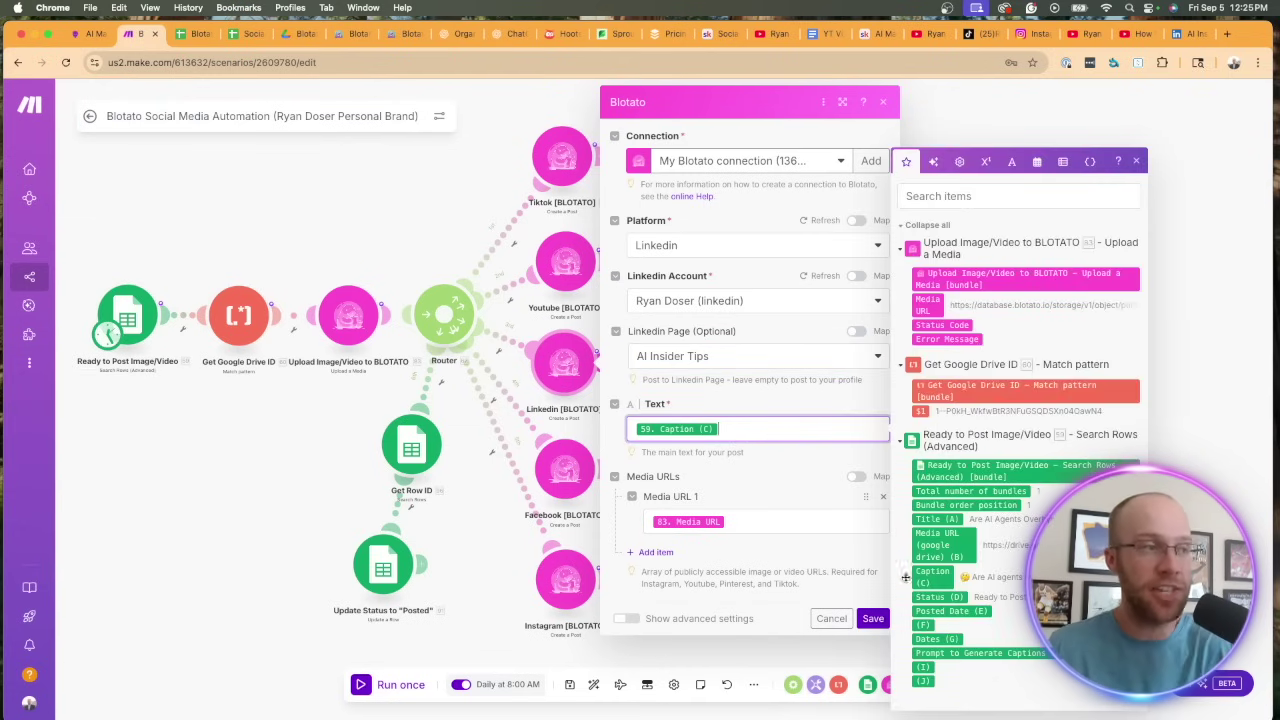
Step: Keep the LinkedIn module's Media URL 1 mapped to the uploaded file's Media URL and save the module
{"action": "left_click", "coordinate": [751, 522]}
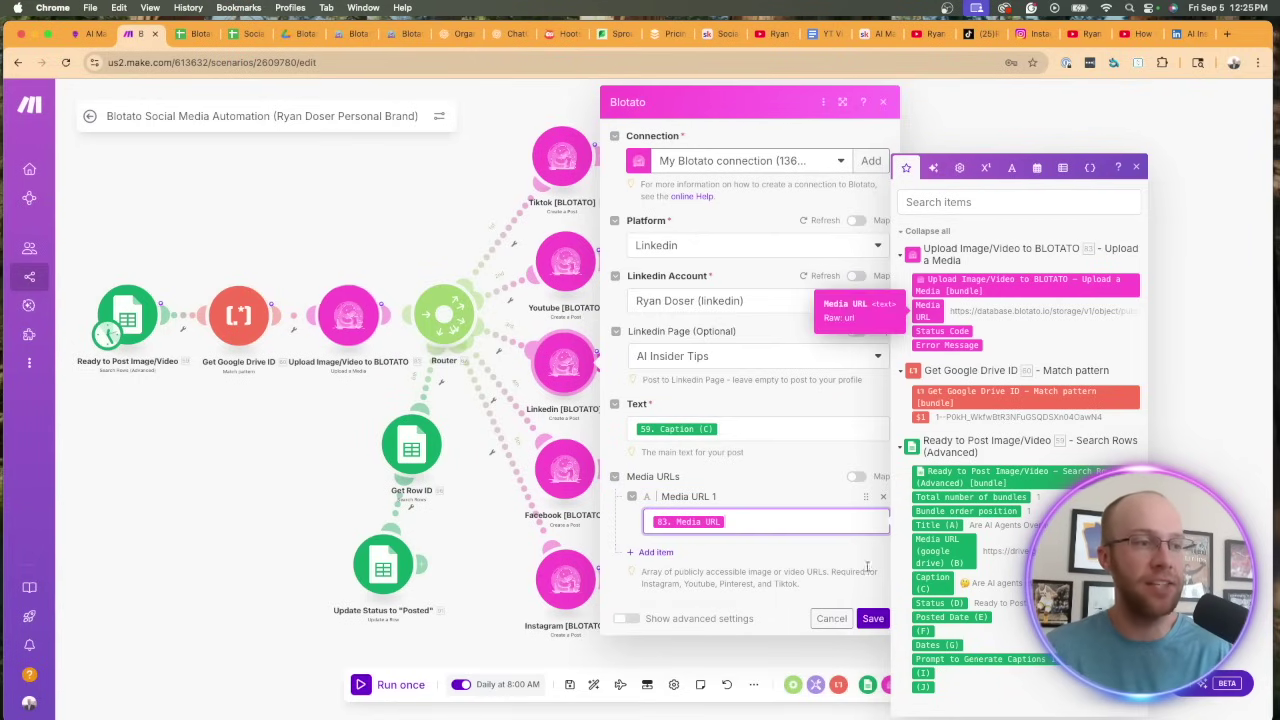
{"action": "left_click", "coordinate": [872, 619]}
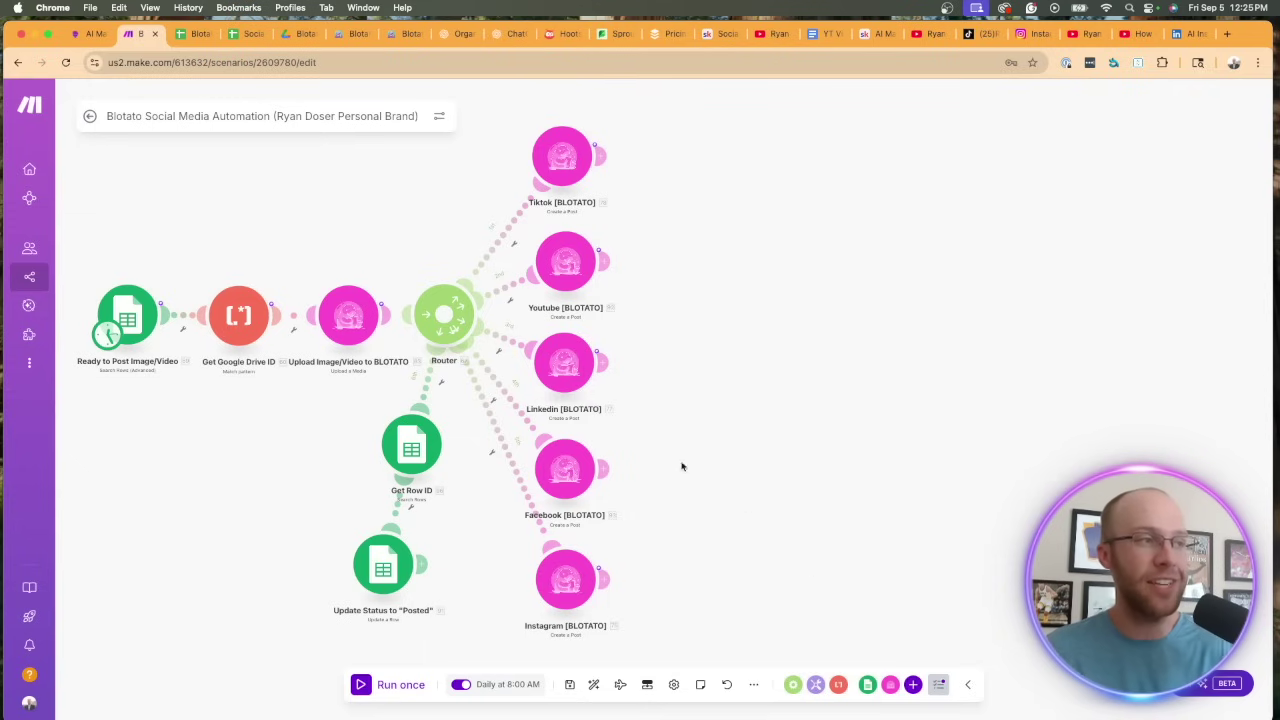
Step: In the Facebook [BLOTATO] module, keep Facebook as the platform, select the connected account and choose the AI Insider Tips page
{"action": "left_click", "coordinate": [566, 468]}
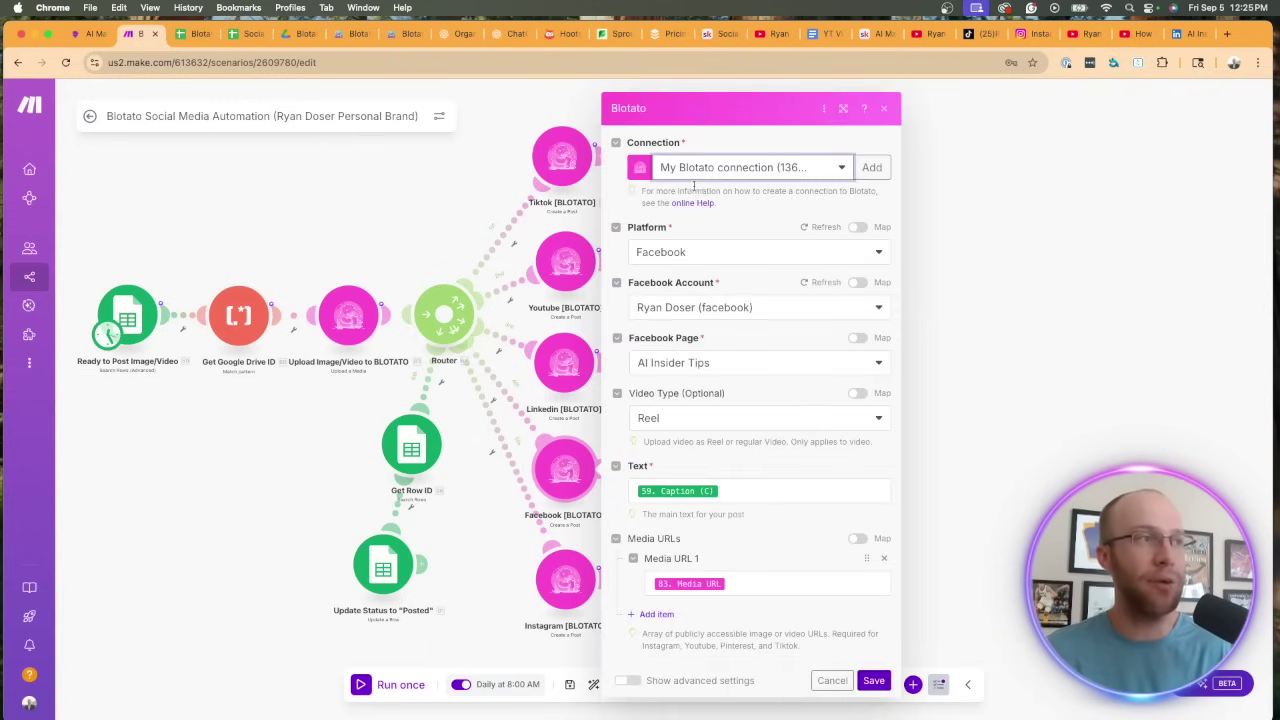
{"action": "left_click", "coordinate": [698, 252]}
{"action": "left_click", "coordinate": [696, 276]}
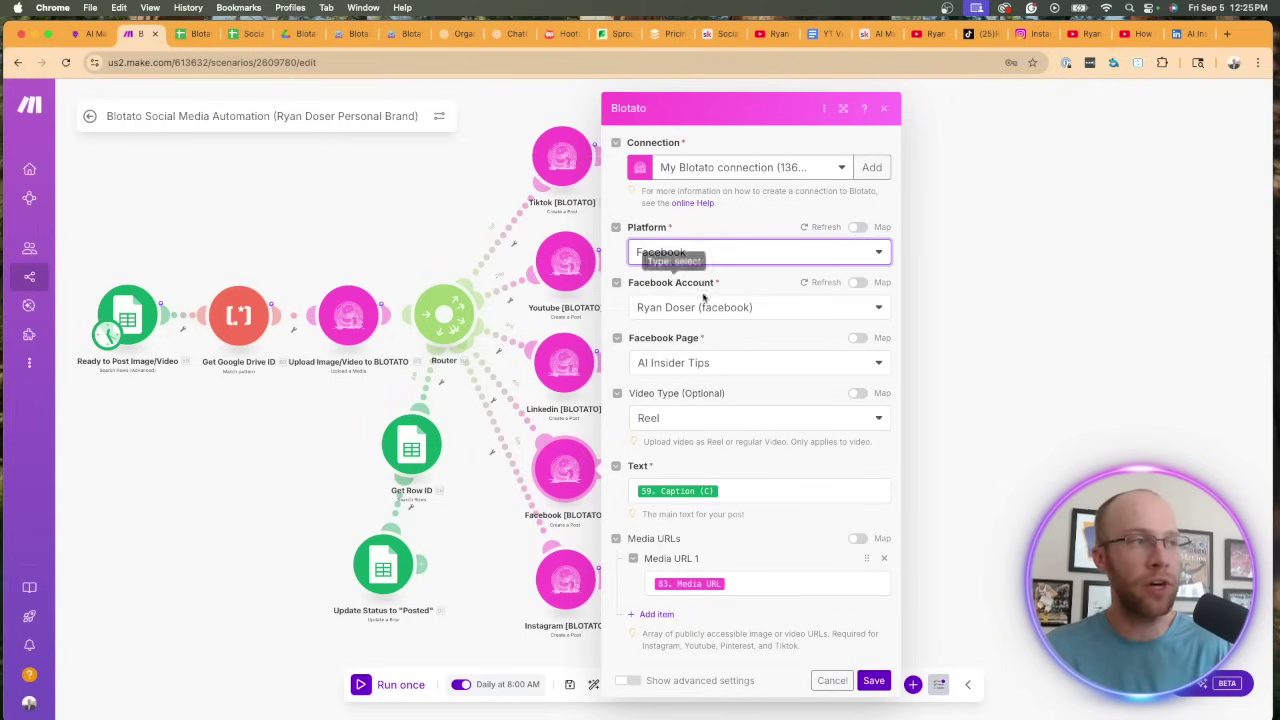
{"action": "left_click", "coordinate": [709, 316]}
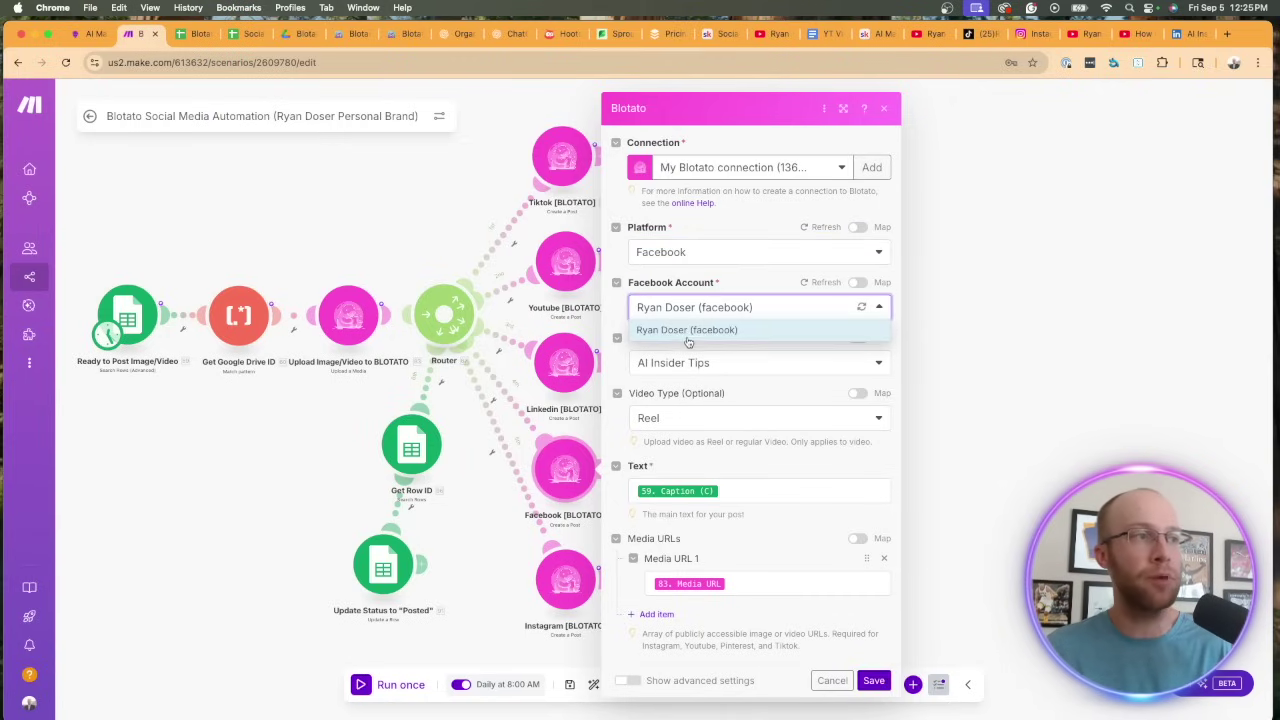
{"action": "left_click", "coordinate": [690, 340]}
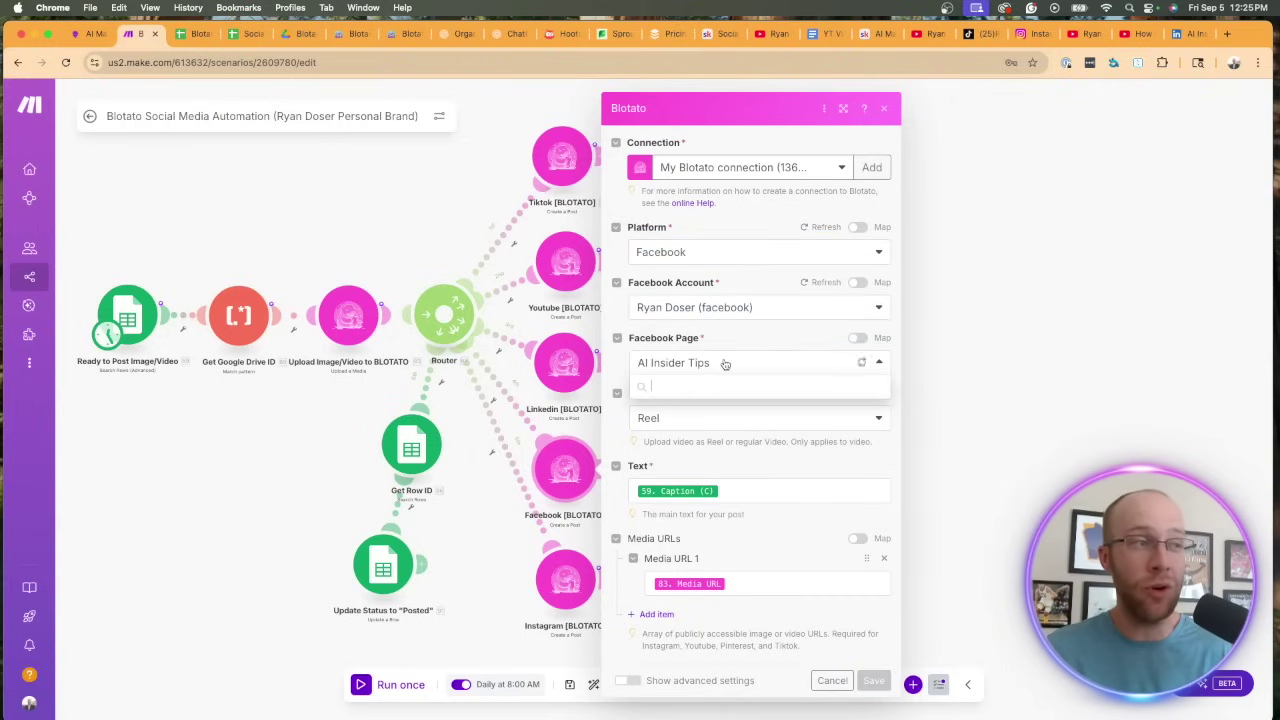
{"action": "left_click", "coordinate": [724, 366]}
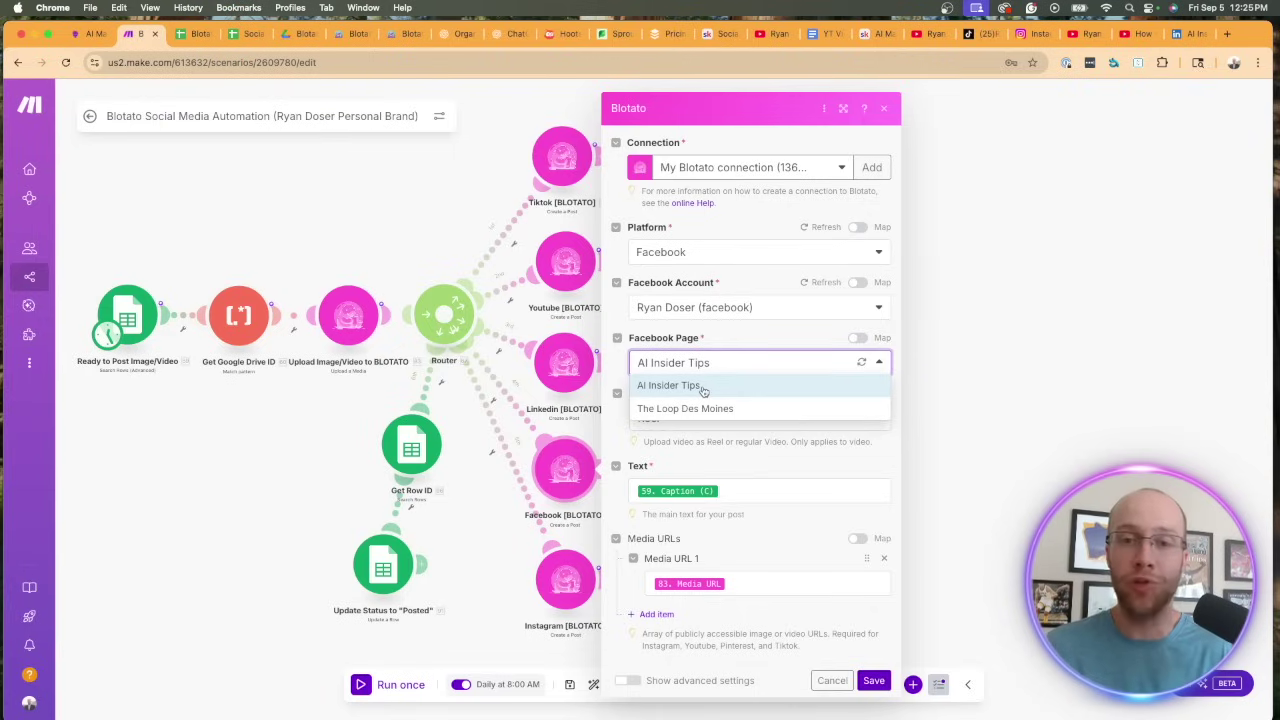
{"action": "left_click", "coordinate": [703, 387]}
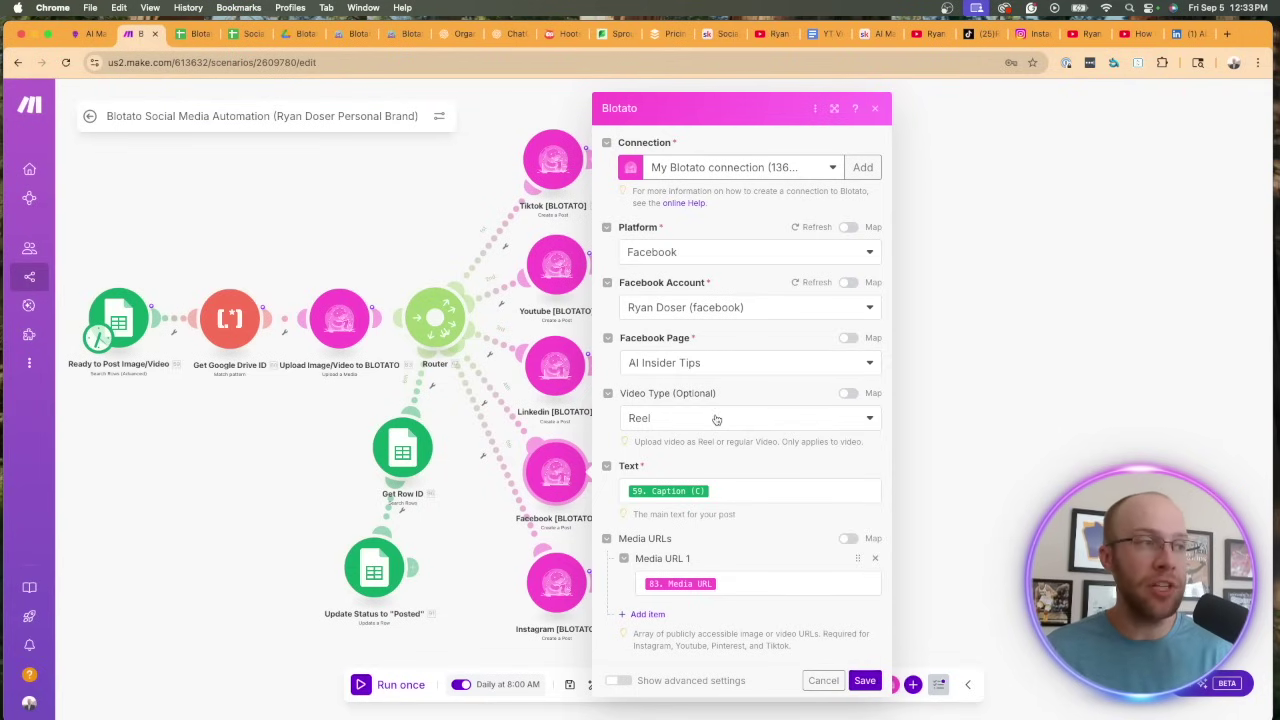
Step: Keep the Facebook module's text mapped to Caption (C) and Media URL 1 to the uploaded Media URL, and save it
{"action": "left_click", "coordinate": [738, 484]}
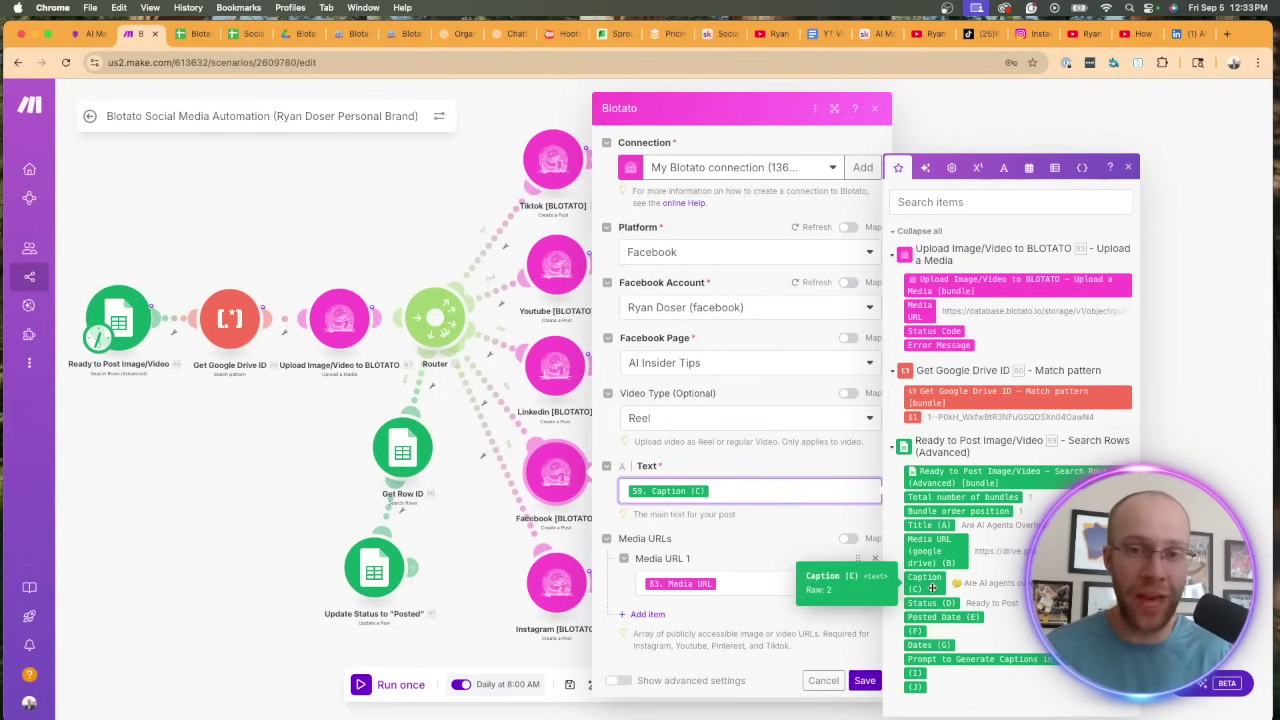
{"action": "left_click", "coordinate": [733, 586]}
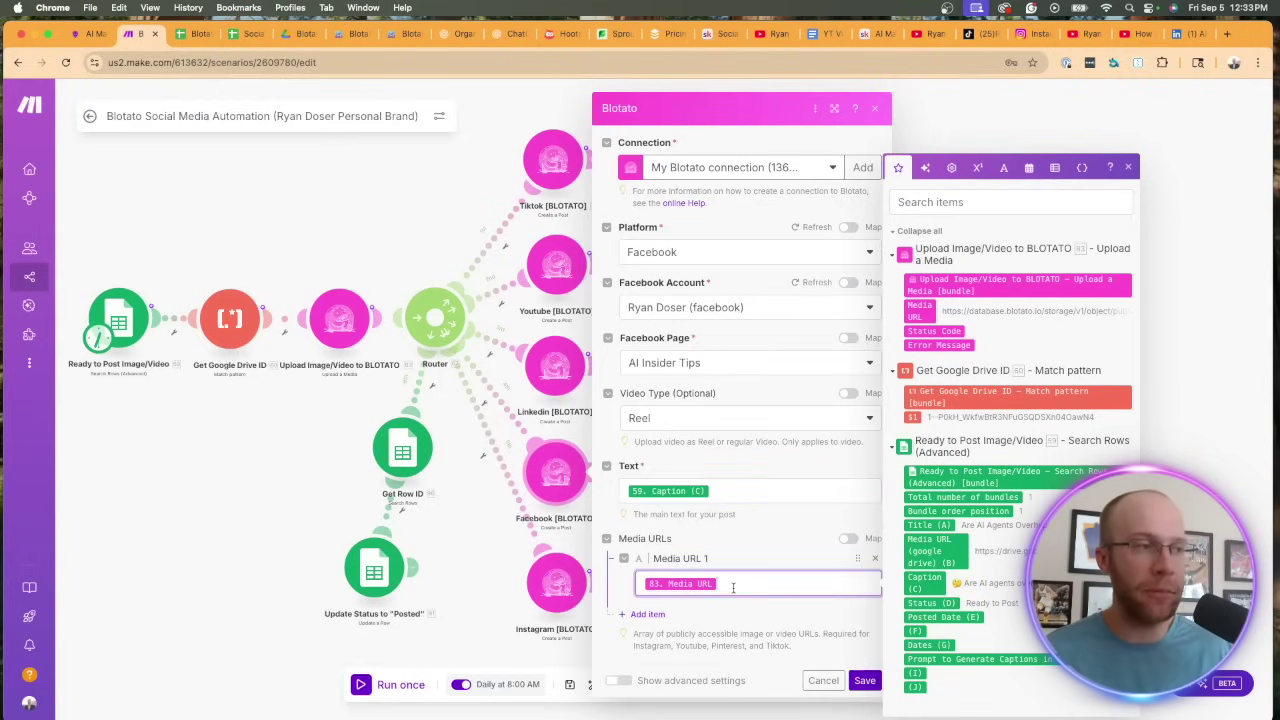
{"action": "left_click", "coordinate": [865, 681]}
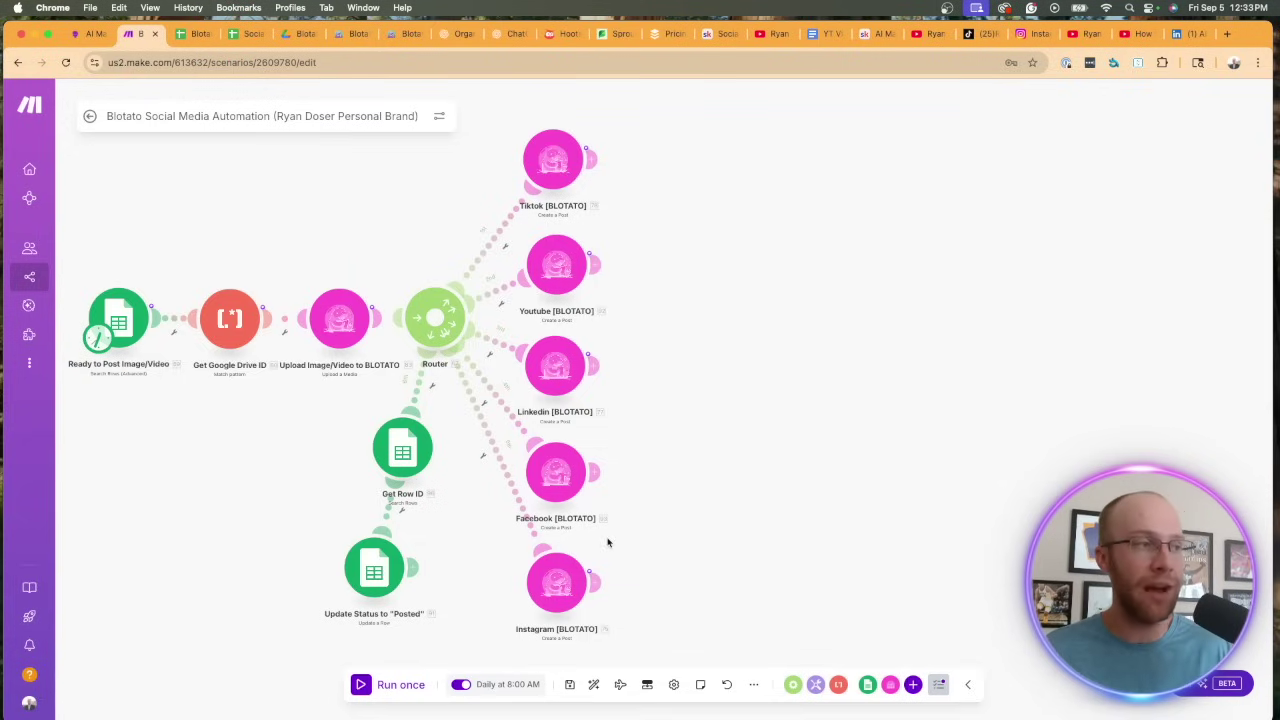
Step: Examine the platform login options and connected accounts in Blotato's settings and return to the Make scenario
{"action": "right_click", "coordinate": [574, 579]}
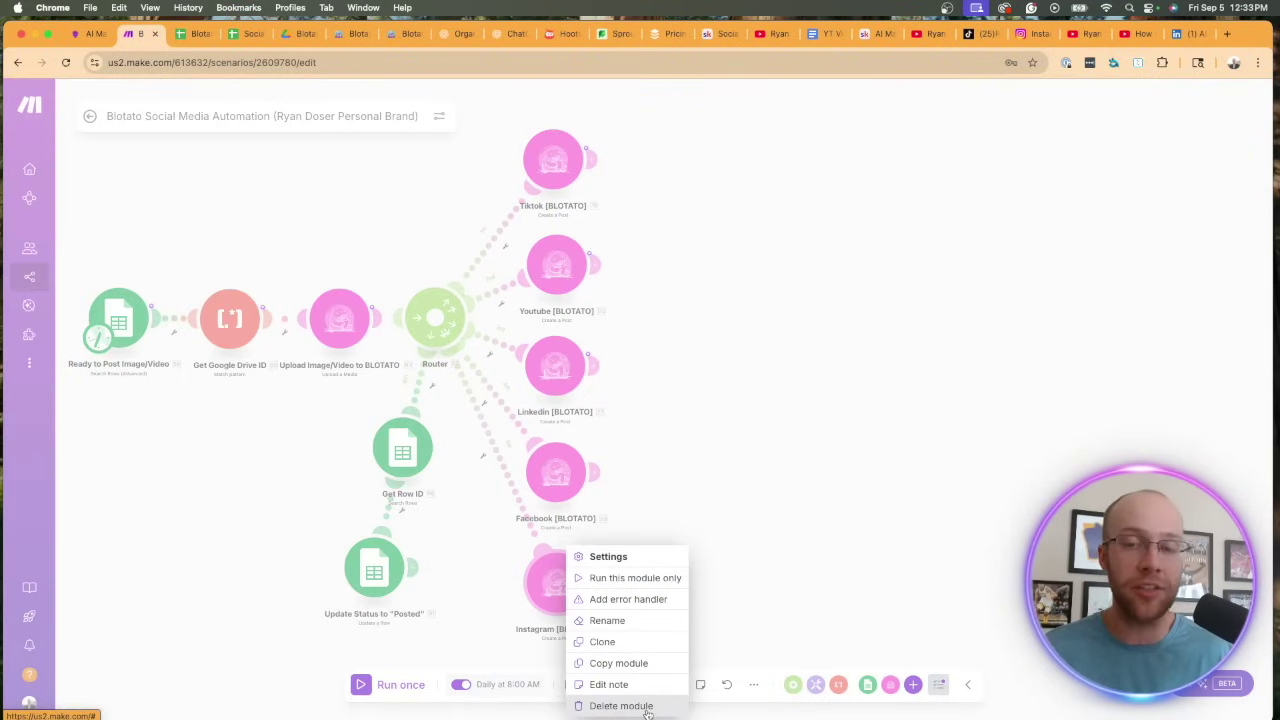
{"action": "left_click", "coordinate": [764, 494]}
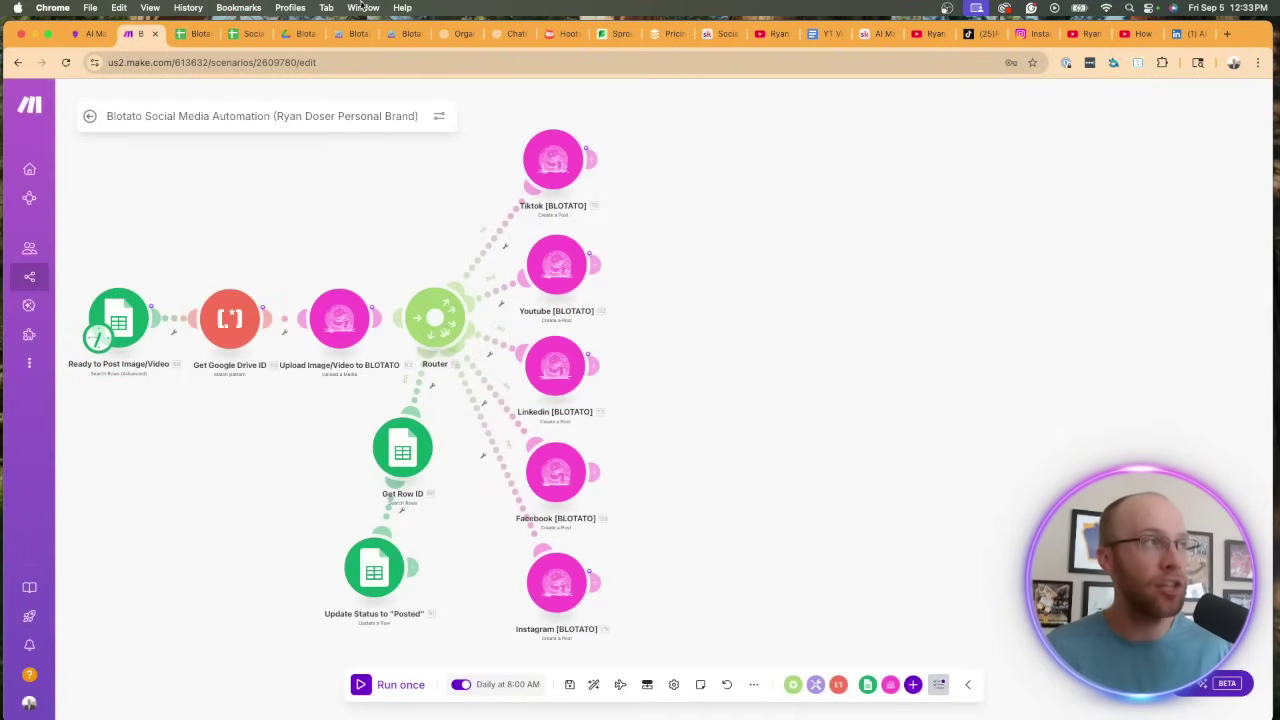
{"action": "left_click", "coordinate": [404, 34]}
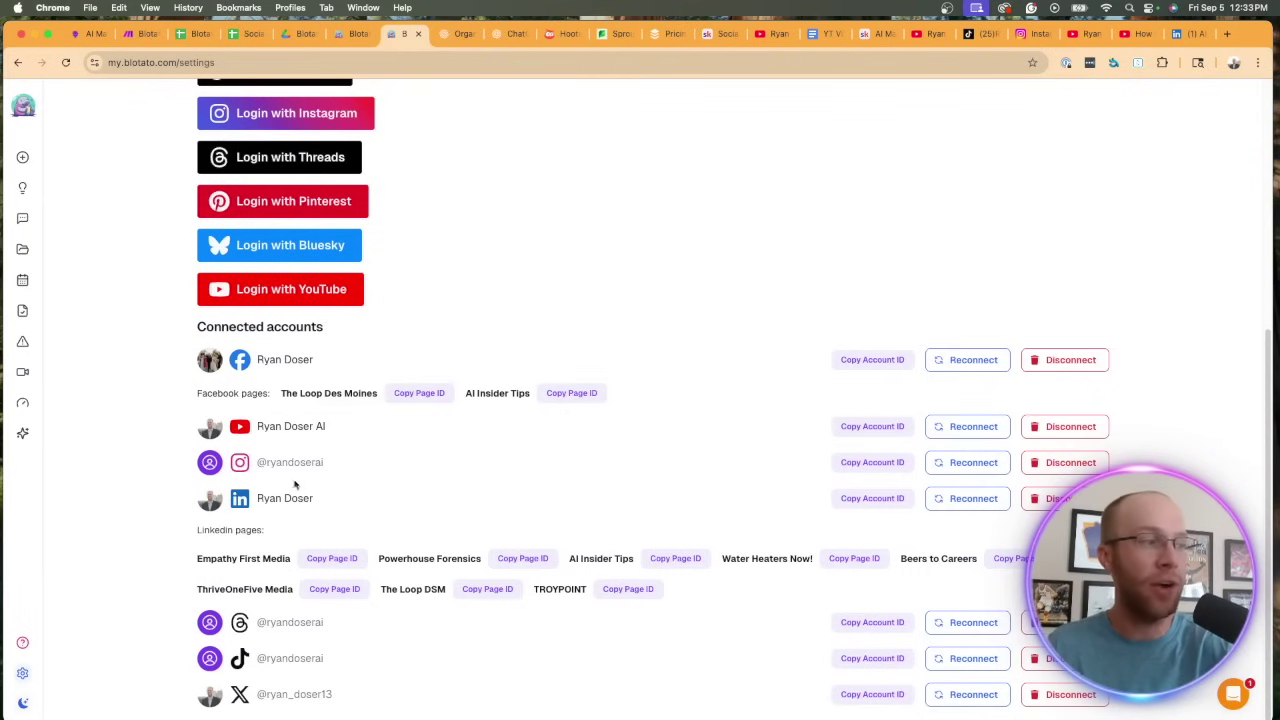
{"action": "scroll", "coordinate": [280, 292], "scroll_direction": "up", "scroll_amount": 3}
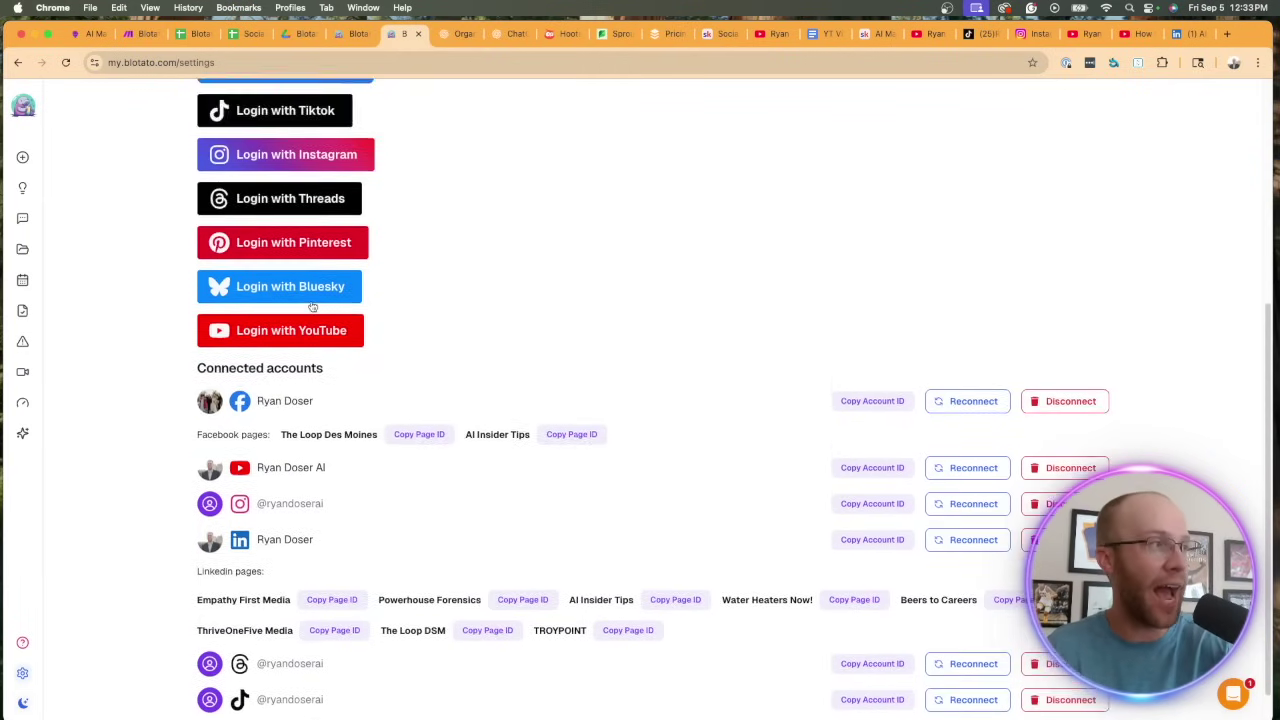
{"action": "scroll", "coordinate": [342, 328], "scroll_direction": "up", "scroll_amount": 1}
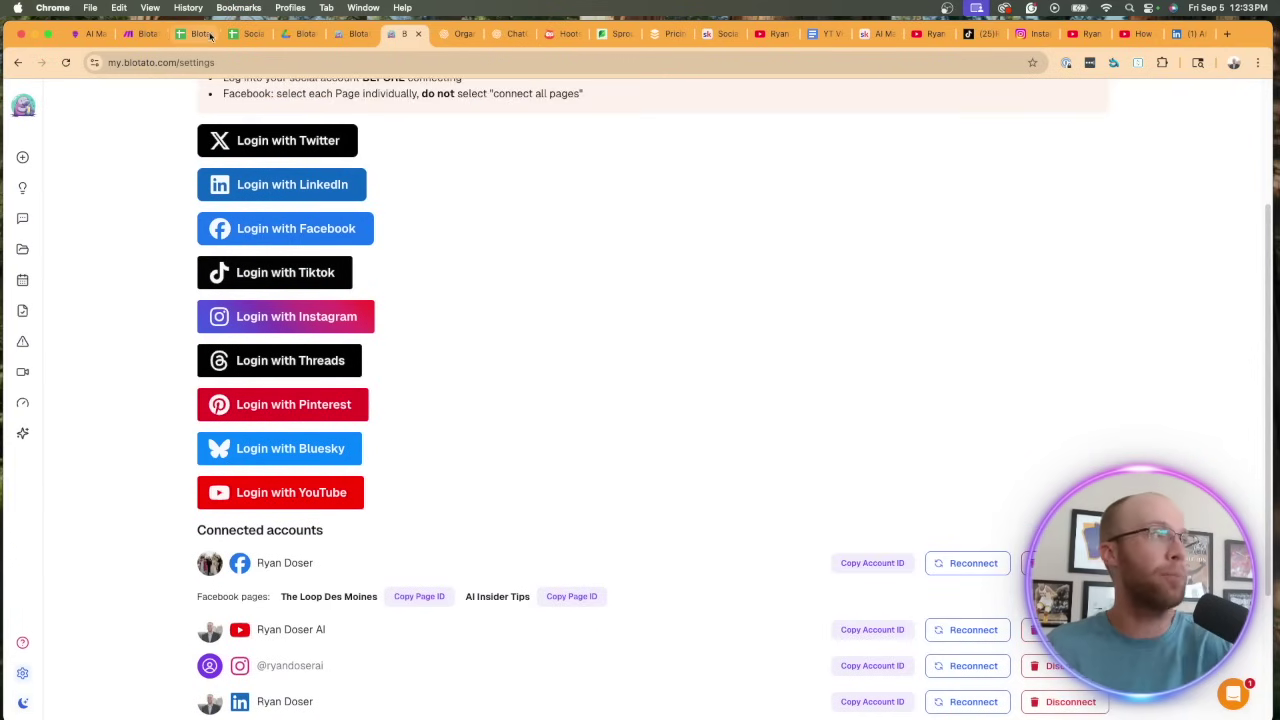
{"action": "left_click", "coordinate": [141, 33]}
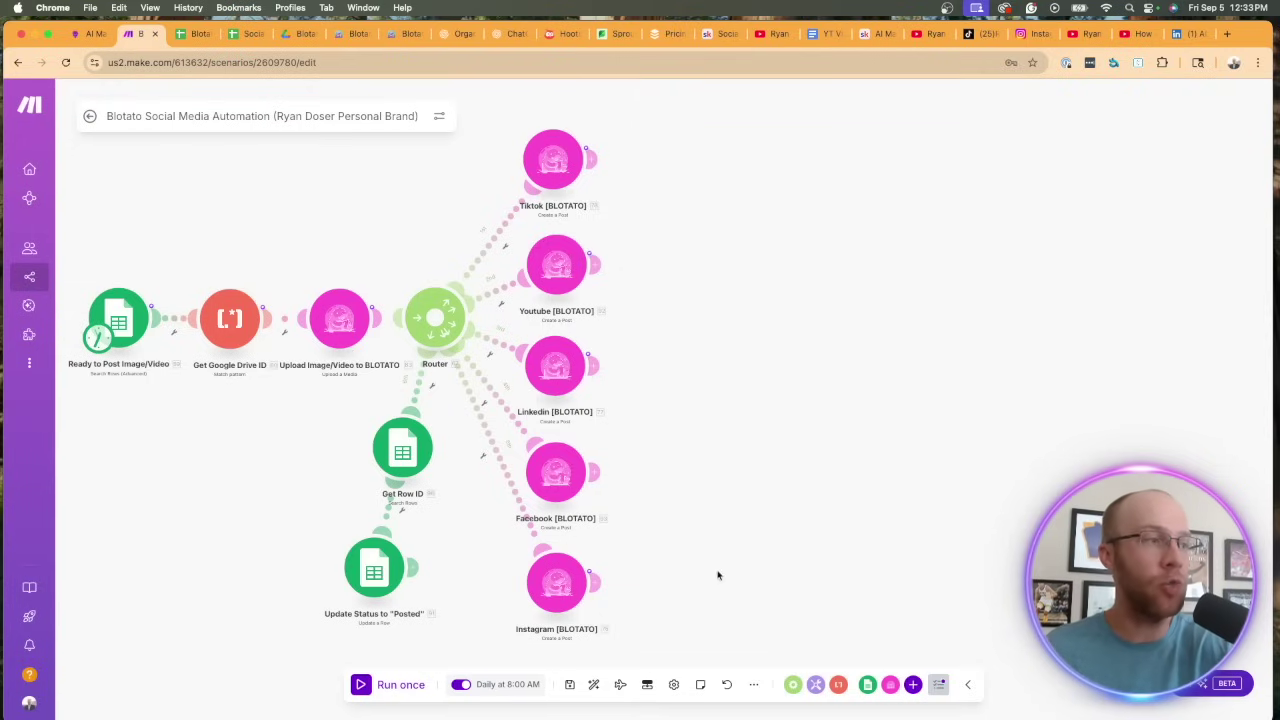
Step: Clone the Instagram [BLOTATO] module and connect the copy to the Router
{"action": "right_click", "coordinate": [560, 590]}
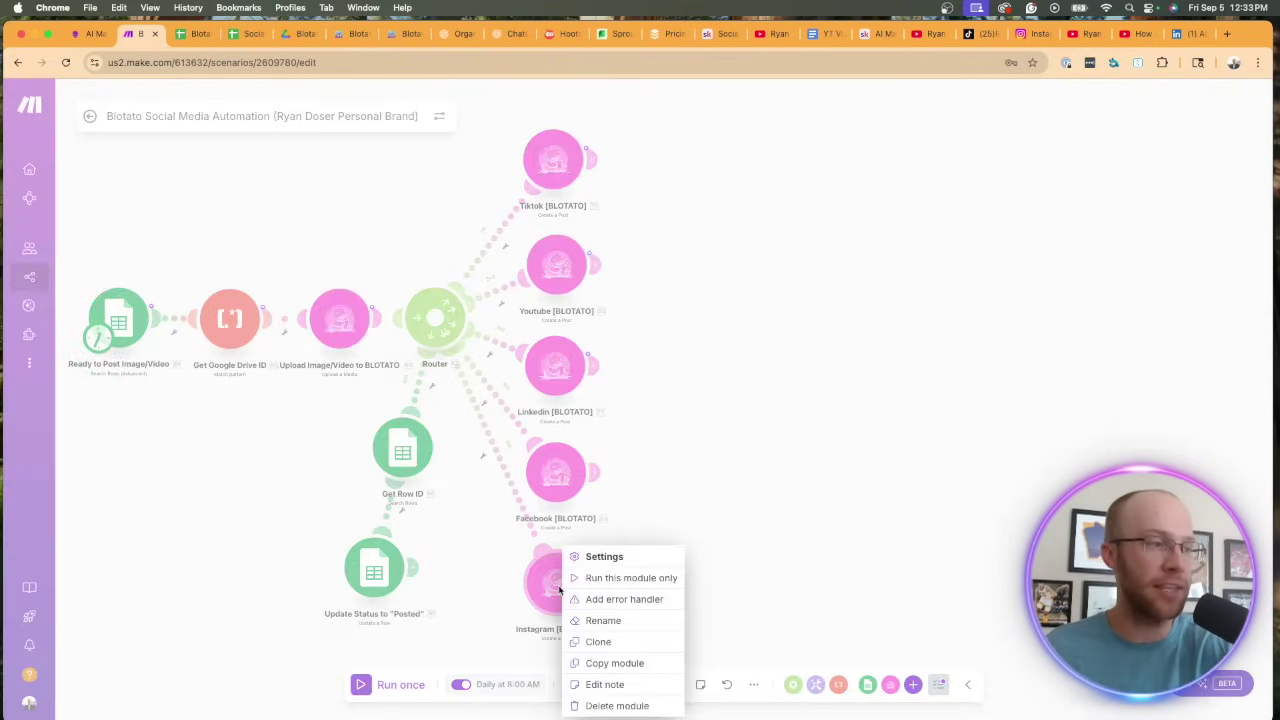
{"action": "left_click", "coordinate": [605, 637]}
{"action": "scroll", "coordinate": [605, 600], "scroll_direction": "down", "scroll_amount": 5}
{"action": "left_click", "coordinate": [610, 529]}
{"action": "scroll", "coordinate": [638, 437], "scroll_direction": "left", "scroll_amount": 3}
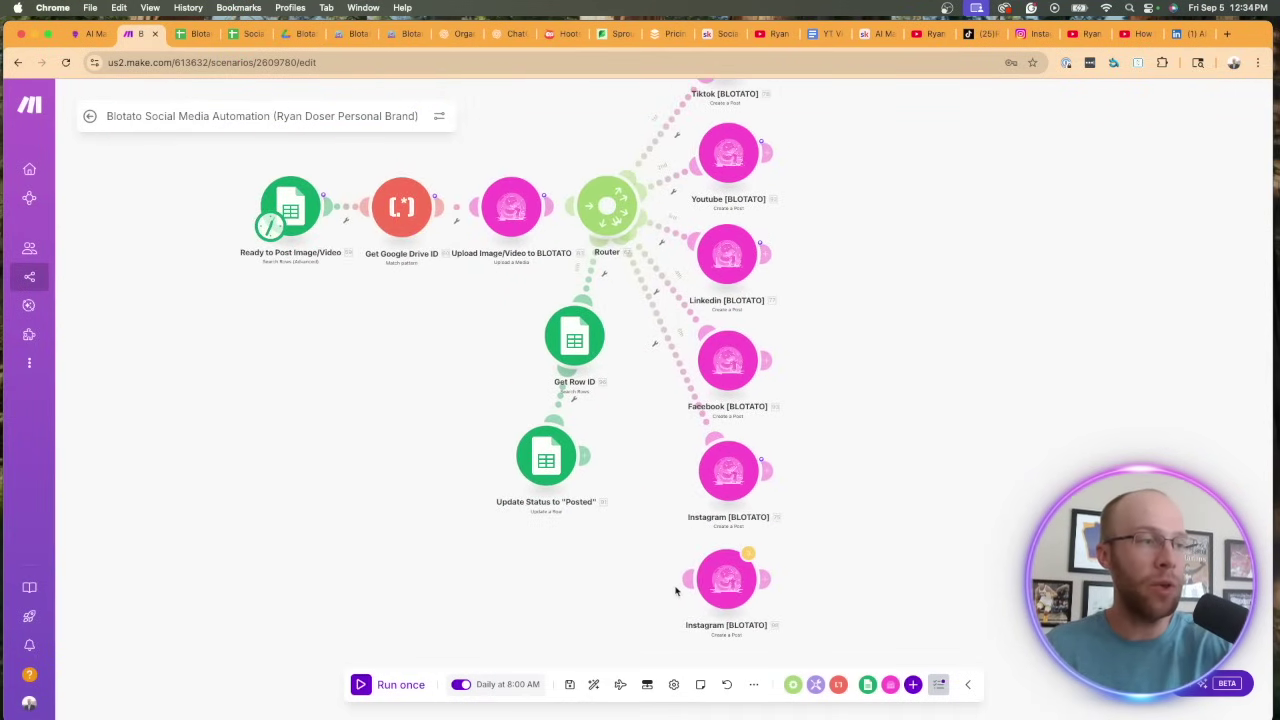
{"action": "left_click_drag", "start_coordinate": [685, 581], "coordinate": [604, 225]}
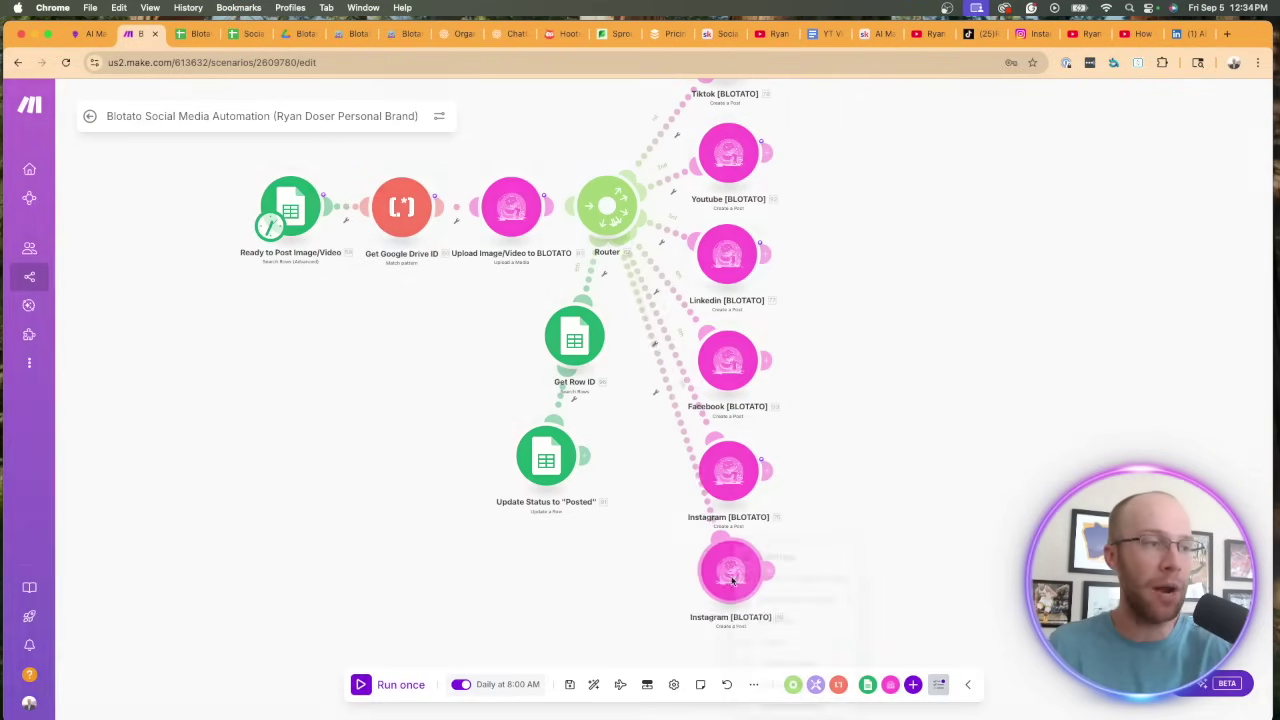
Step: Rename the cloned Instagram module as Threads [BLOTATO]
{"action": "right_click", "coordinate": [728, 576]}
{"action": "left_click", "coordinate": [772, 620]}
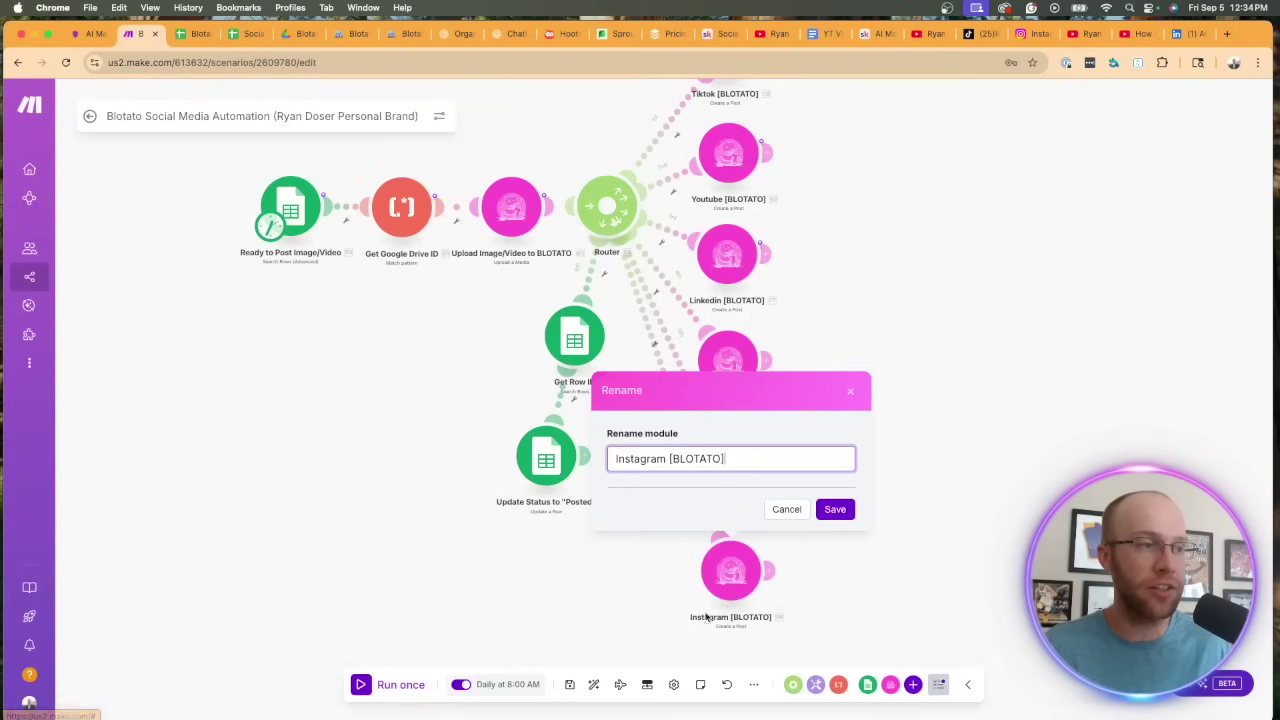
{"action": "double_click", "coordinate": [637, 458]}
{"action": "type", "text": "Threads"}
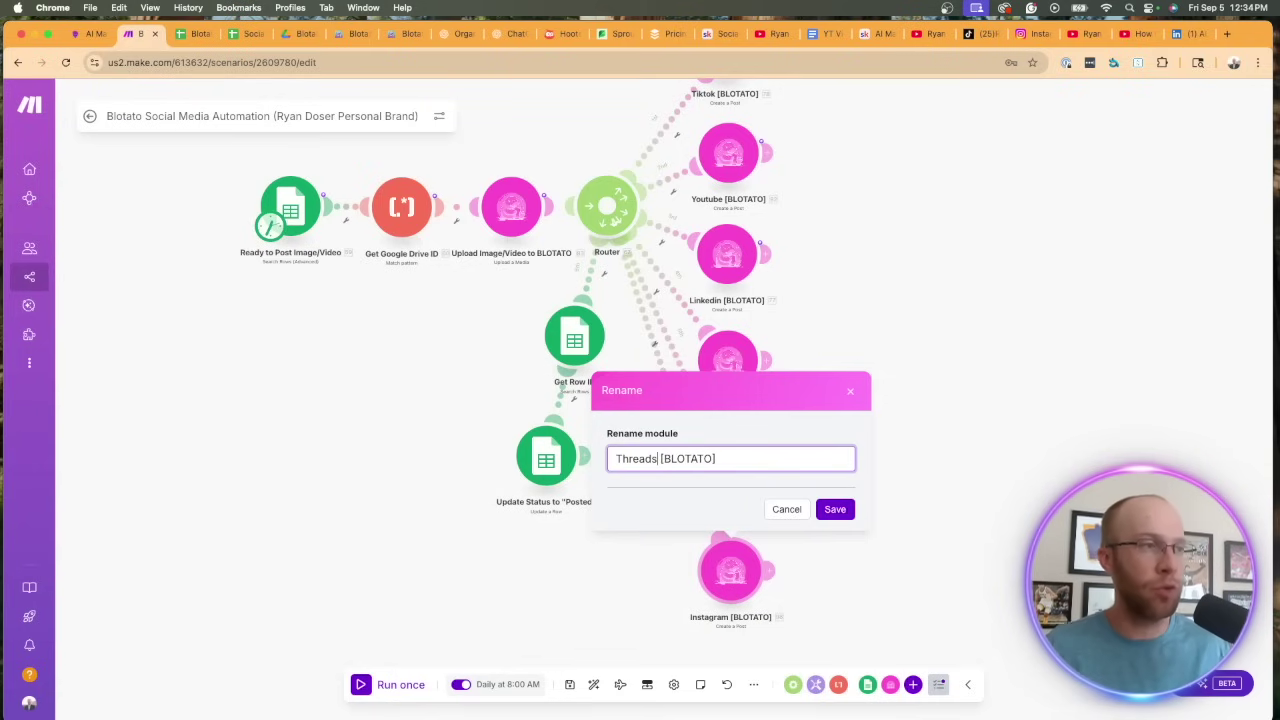
{"action": "left_click", "coordinate": [835, 509]}
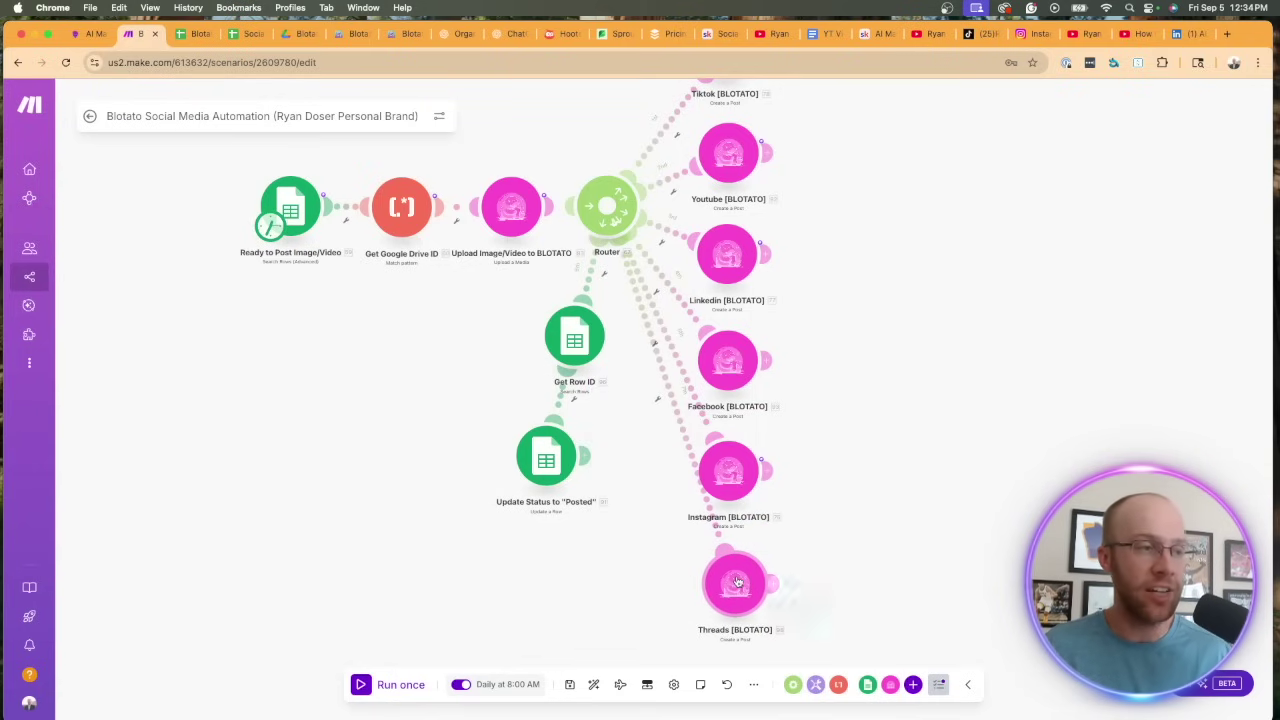
Step: In the Threads [BLOTATO] module, keep My Blotato connection, set the platform to Threads and select the connected Threads account
{"action": "left_click", "coordinate": [736, 581]}
{"action": "left_click", "coordinate": [902, 216]}
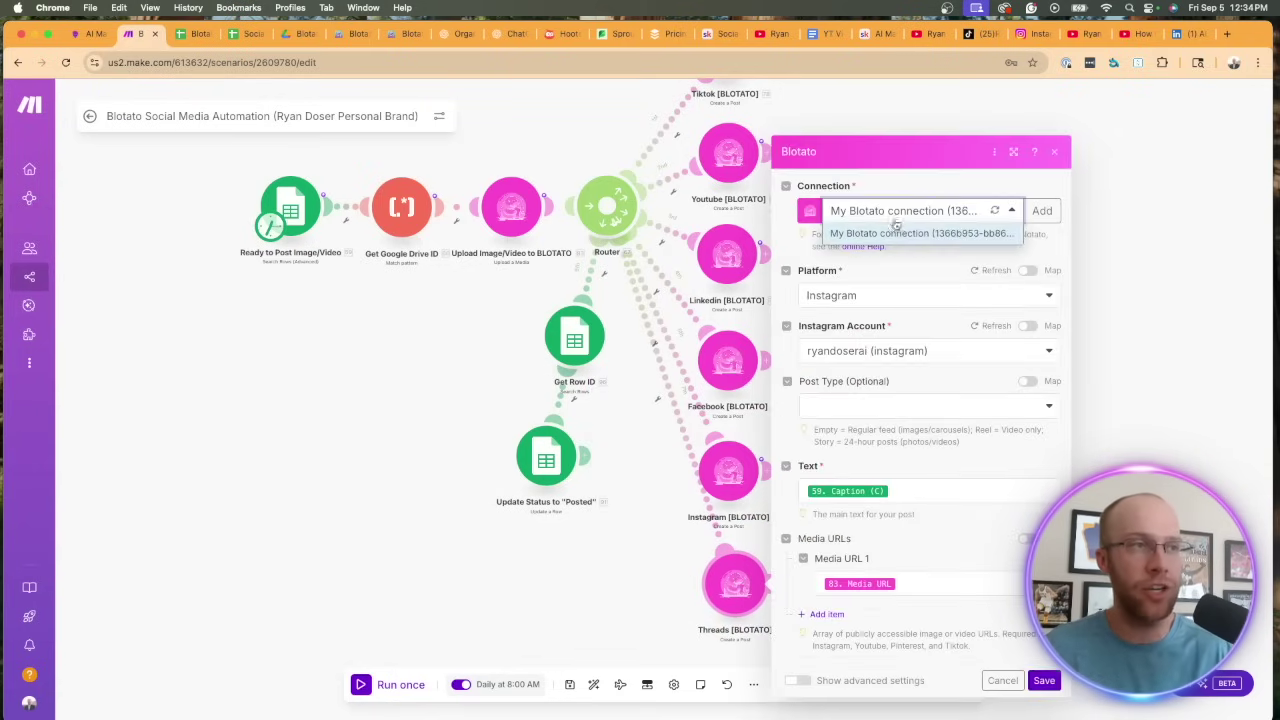
{"action": "left_click", "coordinate": [896, 232]}
{"action": "left_click", "coordinate": [855, 295]}
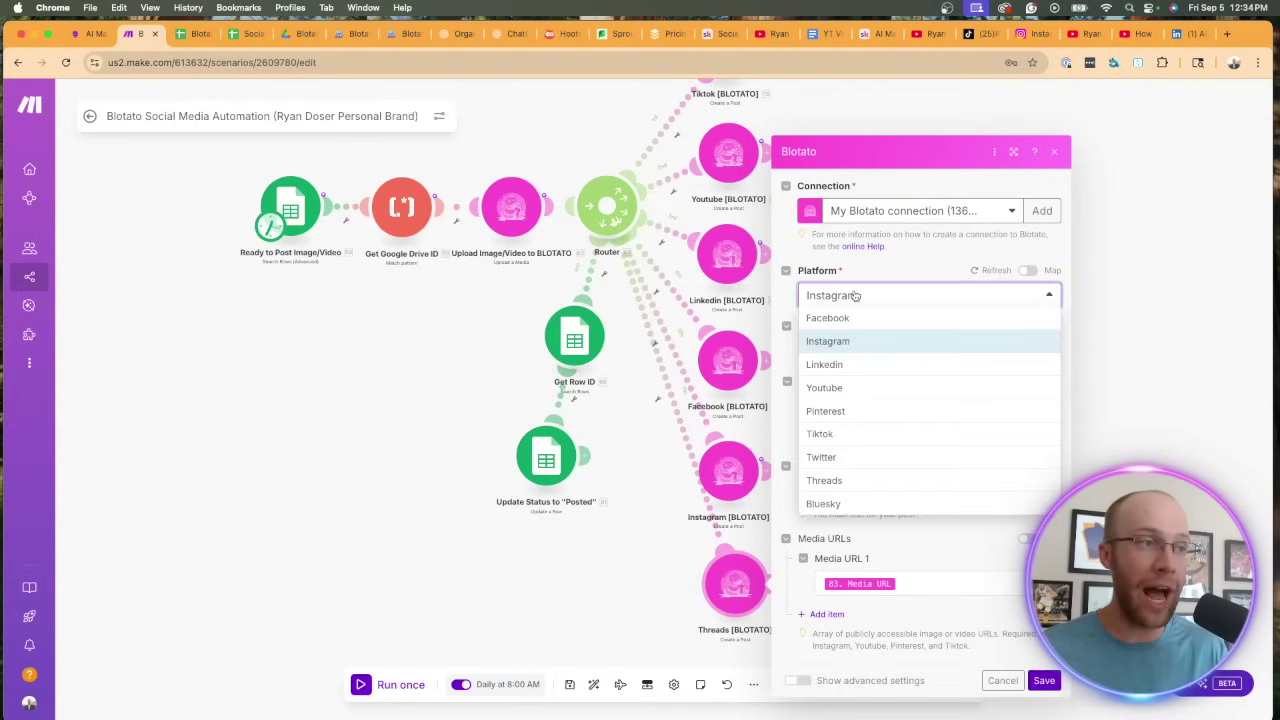
{"action": "left_click", "coordinate": [828, 480]}
{"action": "left_click_drag", "start_coordinate": [878, 147], "coordinate": [878, 287]}
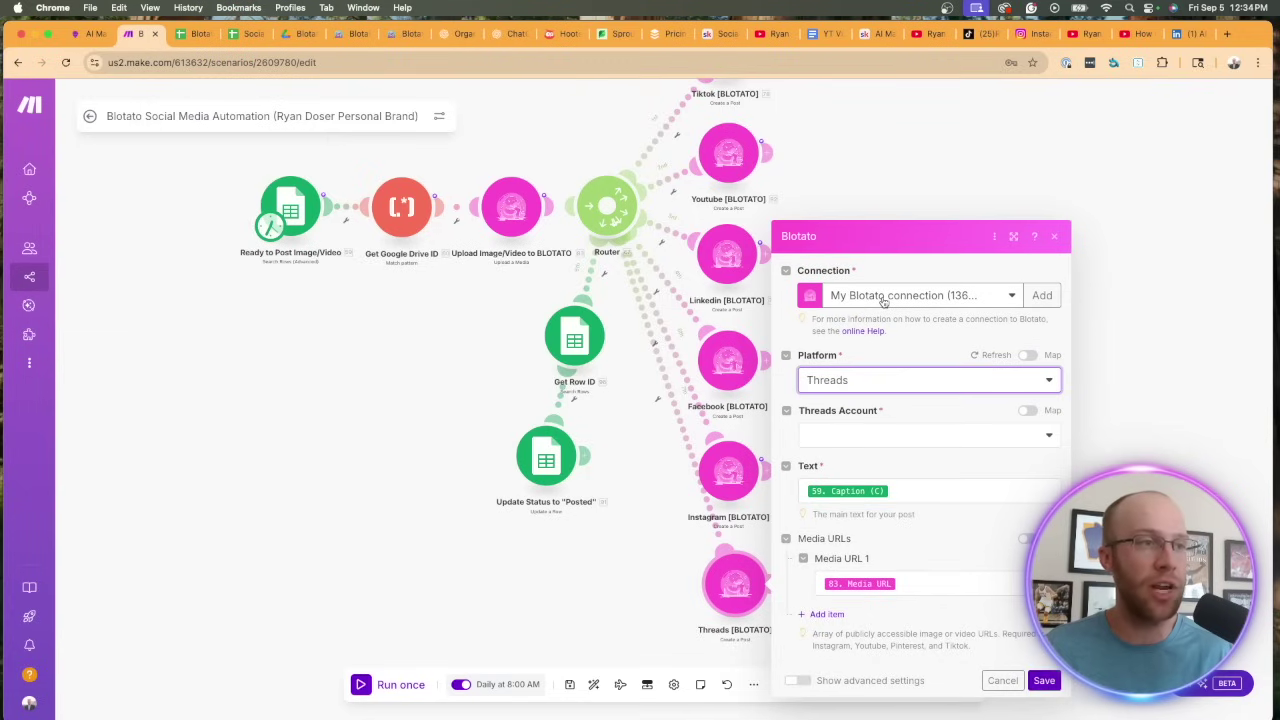
{"action": "left_click", "coordinate": [867, 442]}
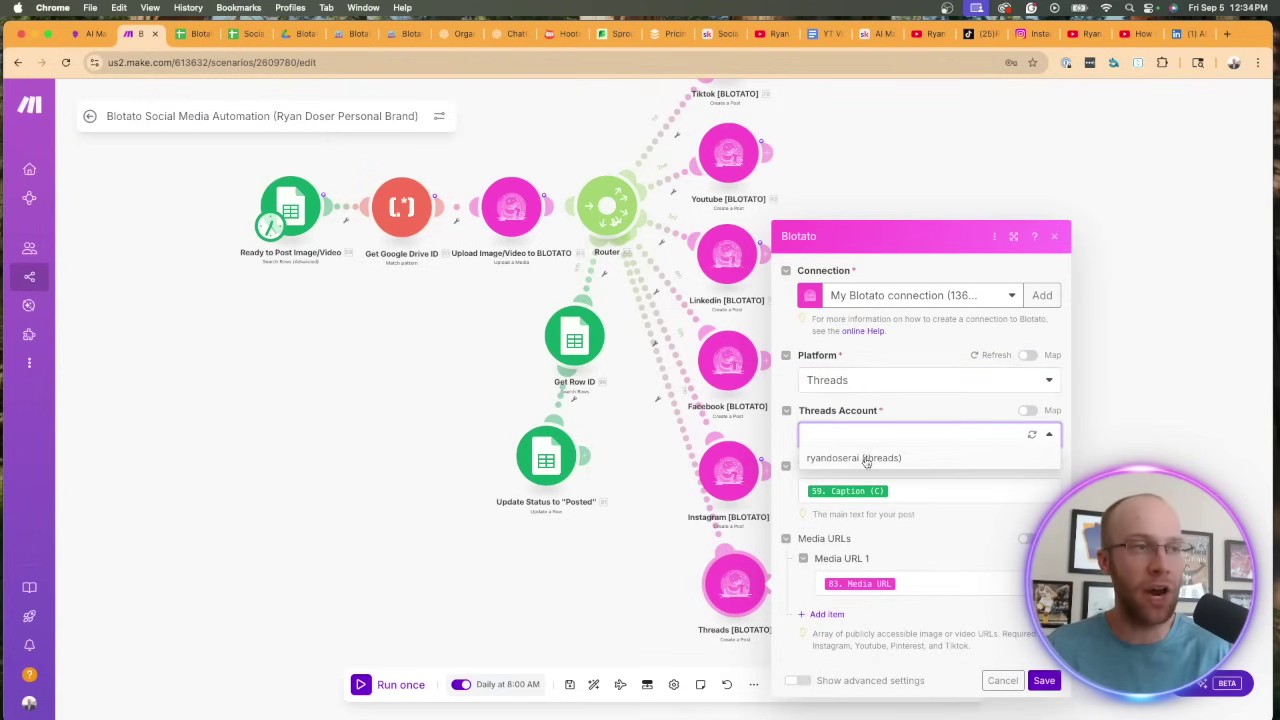
{"action": "left_click", "coordinate": [866, 458]}
Step: Keep the Threads module's text mapped to Caption (C) and Media URL 1 to the uploaded Media URL, and save it
{"action": "left_click", "coordinate": [914, 493]}
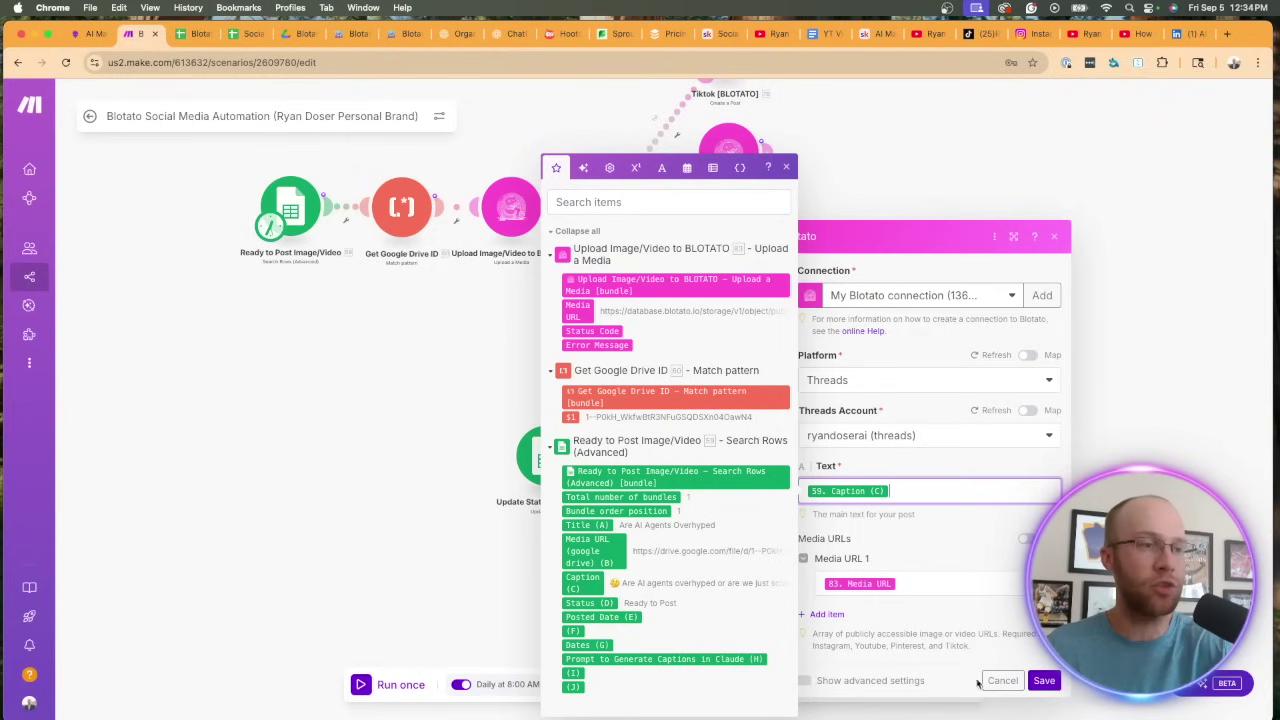
{"action": "left_click", "coordinate": [932, 578]}
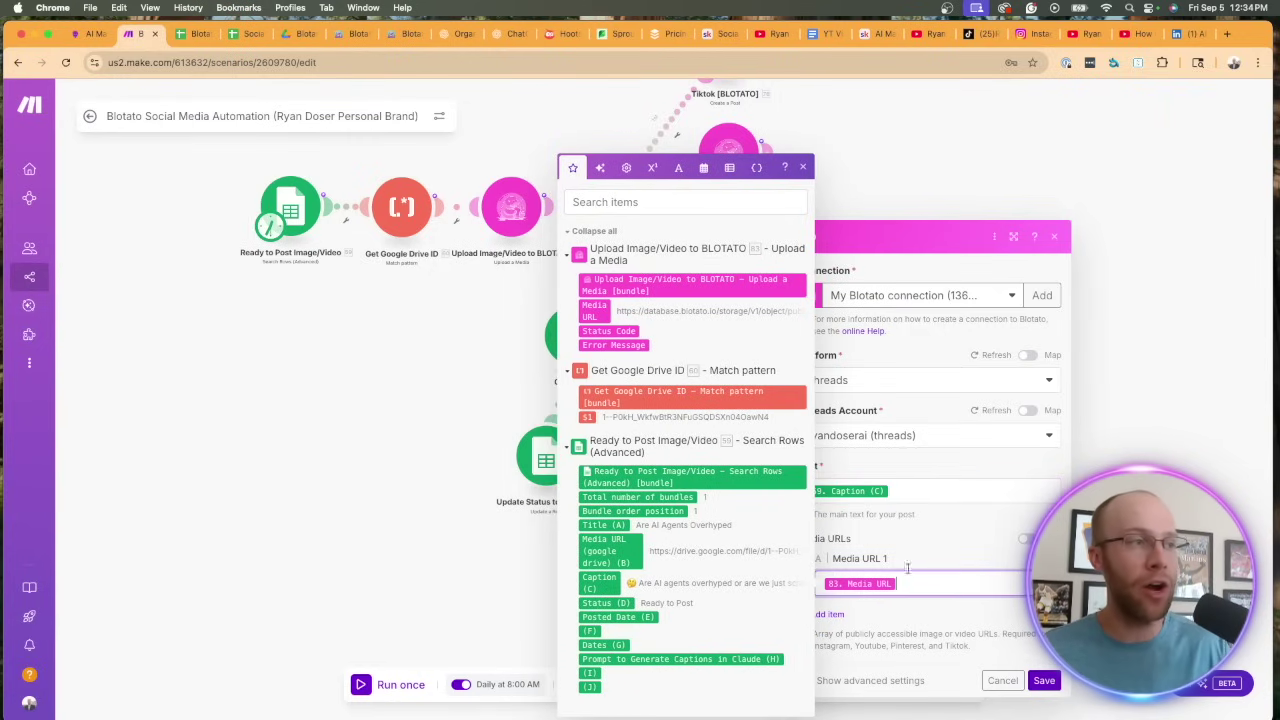
{"action": "left_click", "coordinate": [1052, 680]}
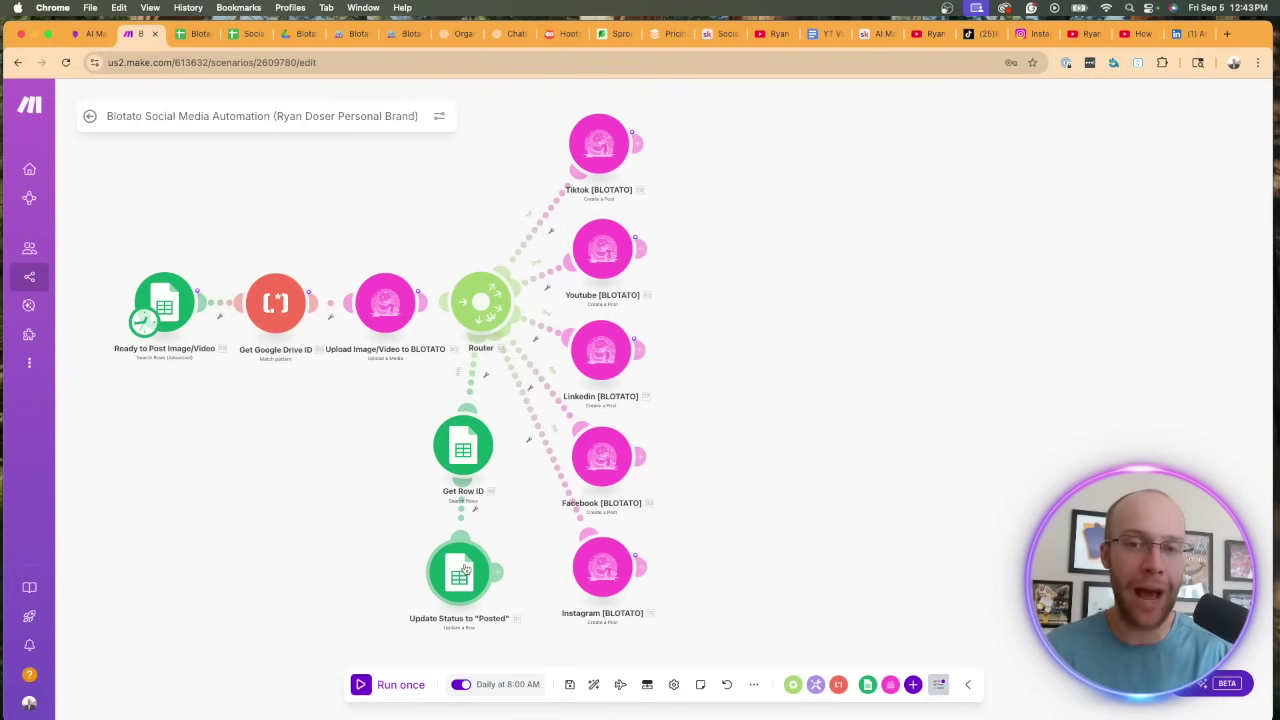
Step: Examine the Status, Posted Date and Caption columns of the X & LinkedIn Posts sheet, including the rows that are Ready to Post
{"action": "left_click", "coordinate": [183, 35]}
{"action": "left_click", "coordinate": [245, 34]}
{"action": "left_click", "coordinate": [198, 34]}
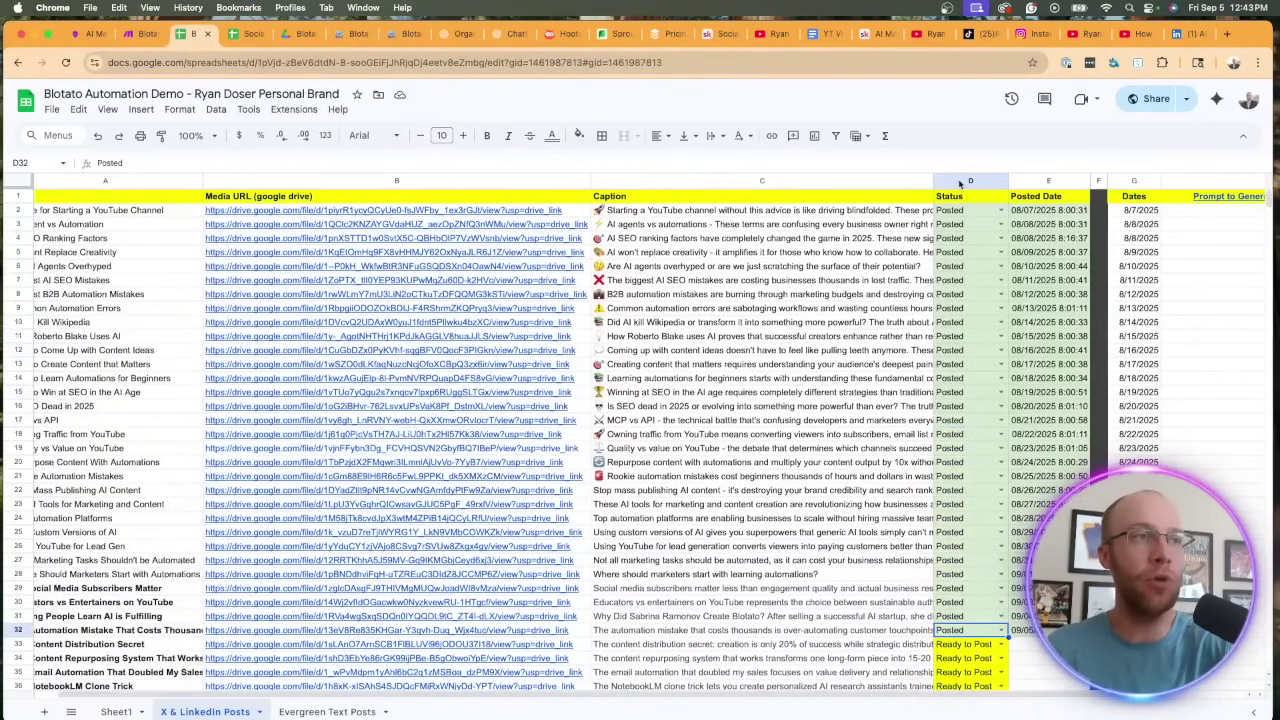
{"action": "left_click", "coordinate": [960, 182]}
{"action": "left_click", "coordinate": [960, 197]}
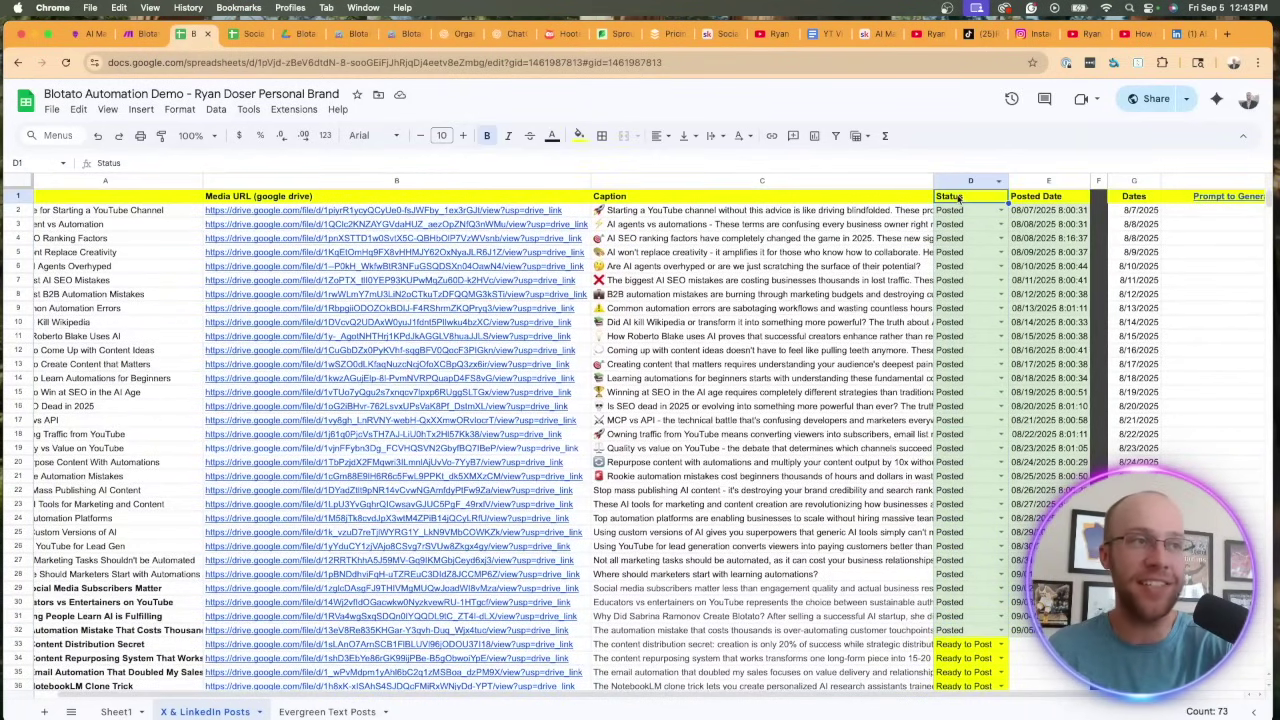
{"action": "left_click", "coordinate": [1045, 183]}
{"action": "left_click", "coordinate": [842, 284]}
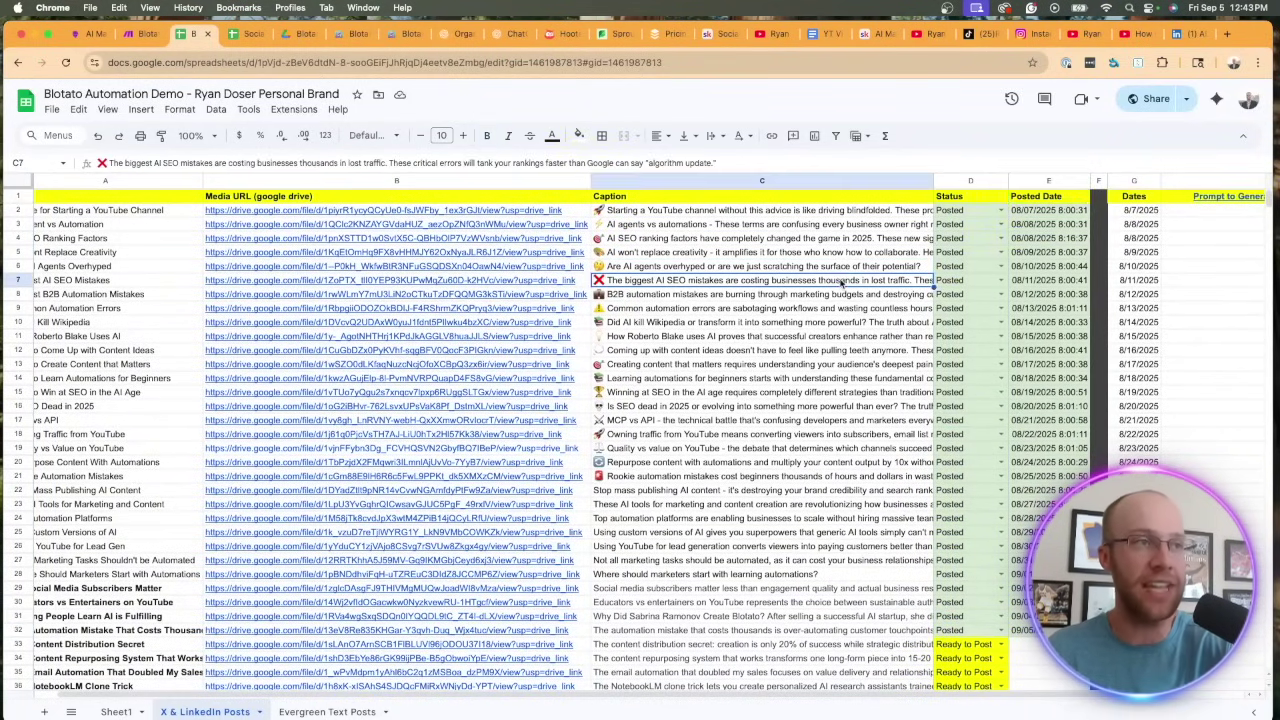
{"action": "scroll", "coordinate": [842, 284], "scroll_direction": "down", "scroll_amount": 10}
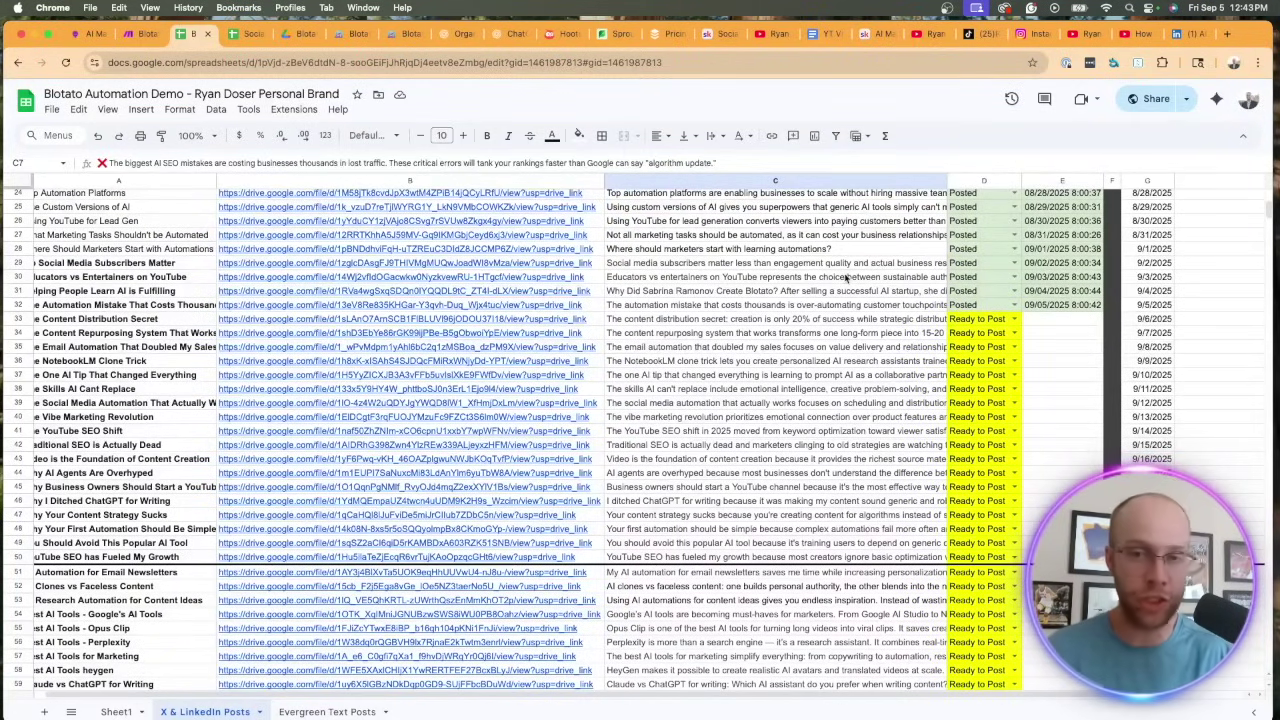
{"action": "left_click", "coordinate": [770, 320]}
{"action": "left_click", "coordinate": [880, 263]}
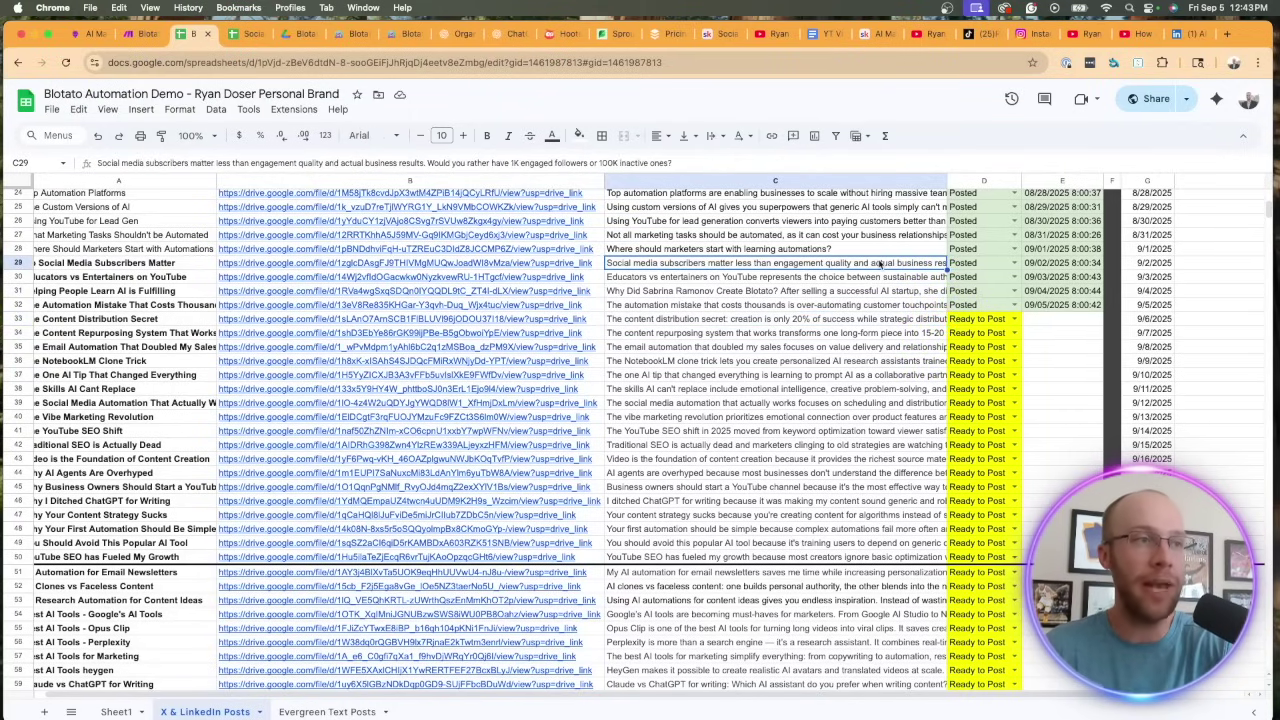
Step: Compare the status and posted date of the last Posted row (row 32) with the first Ready to Post row (row 33)
{"action": "left_click", "coordinate": [970, 319]}
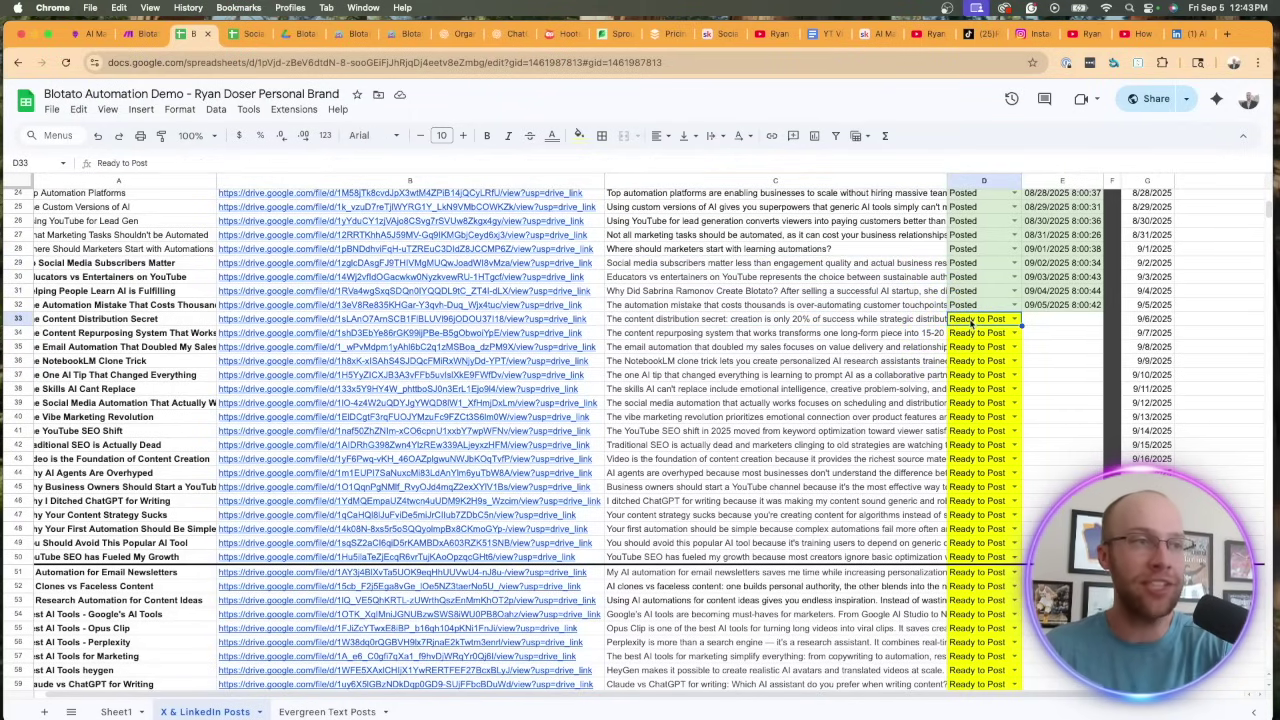
{"action": "left_click", "coordinate": [33, 319]}
{"action": "left_click", "coordinate": [980, 310]}
{"action": "left_click", "coordinate": [980, 319]}
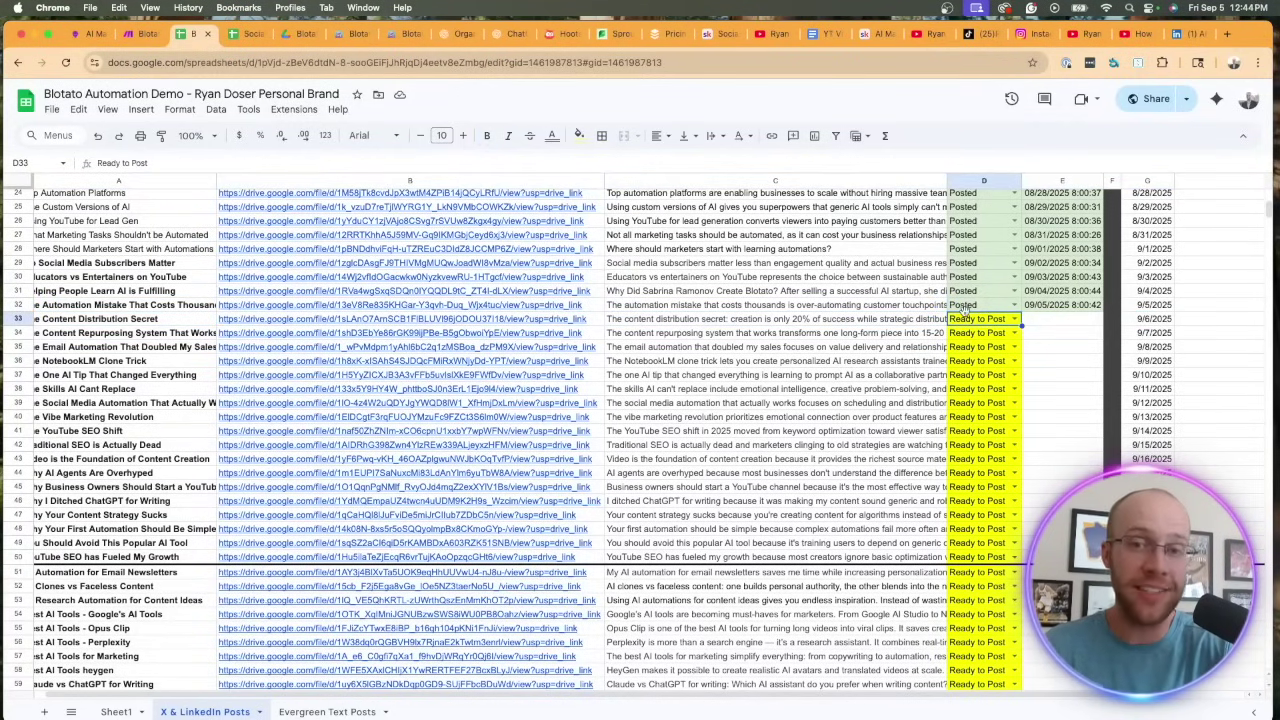
{"action": "left_click", "coordinate": [1068, 306]}
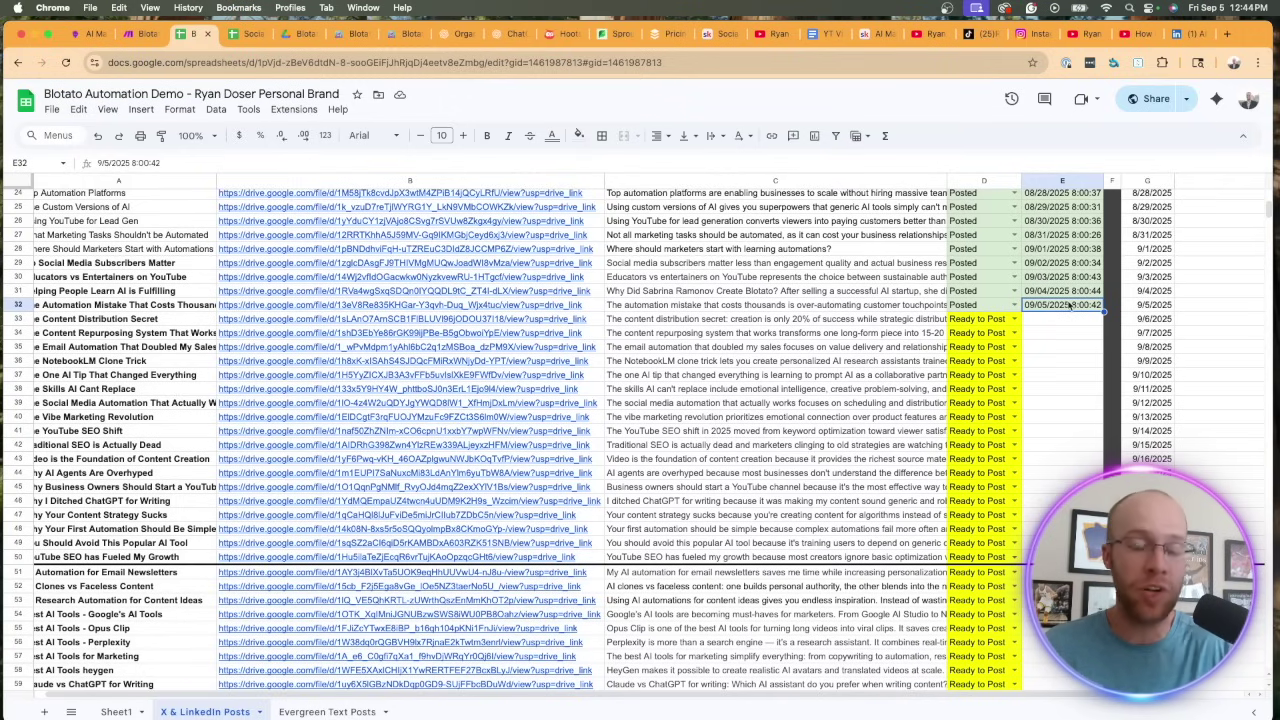
{"action": "left_click", "coordinate": [20, 304]}
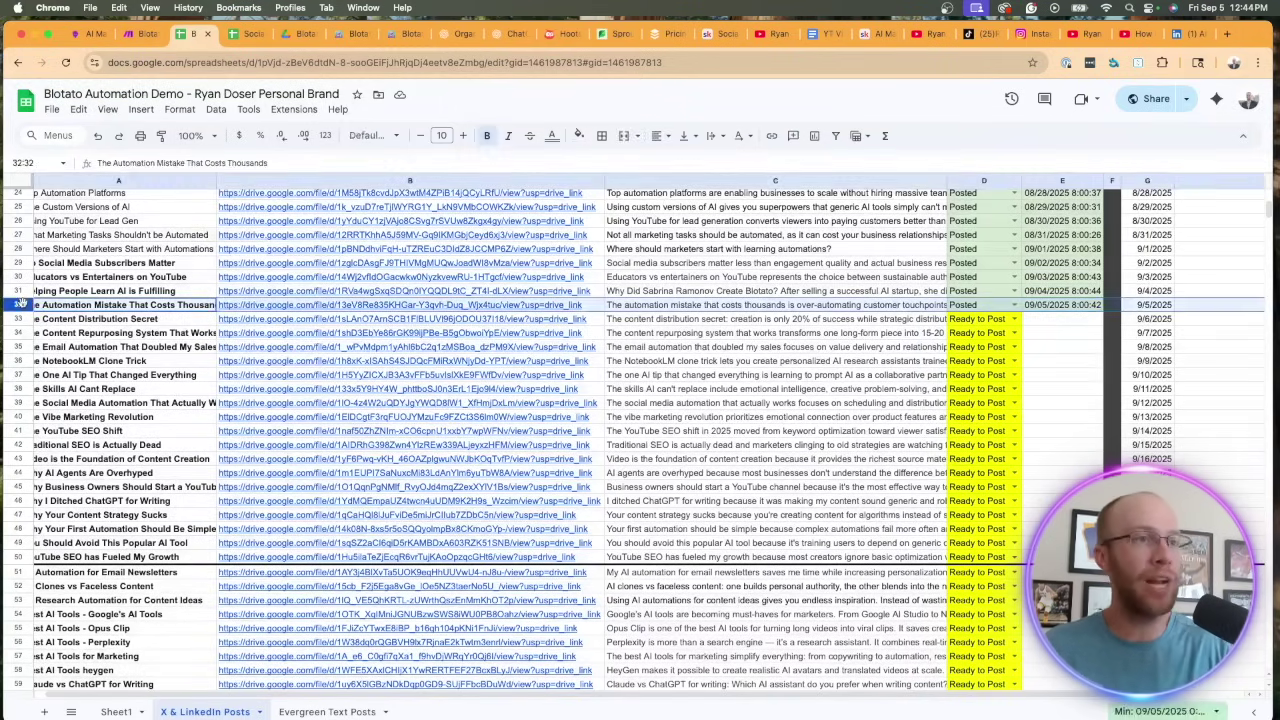
{"action": "left_click", "coordinate": [916, 362]}
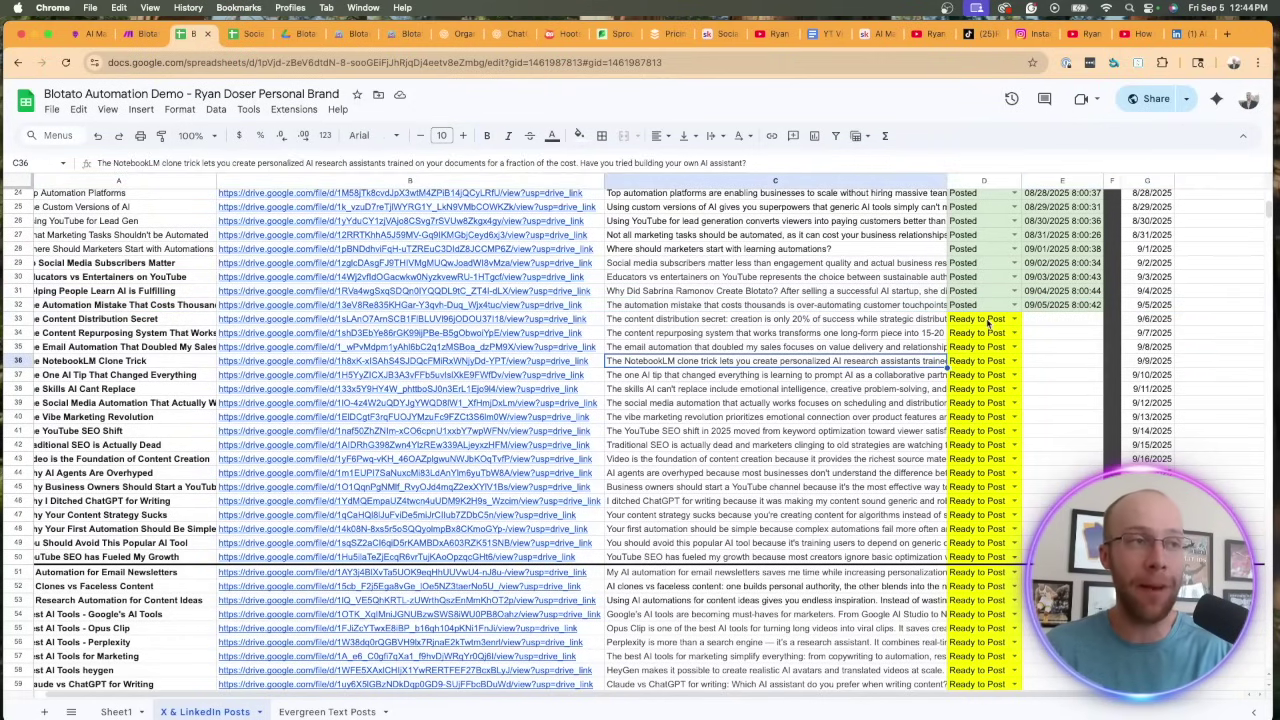
{"action": "left_click", "coordinate": [988, 322]}
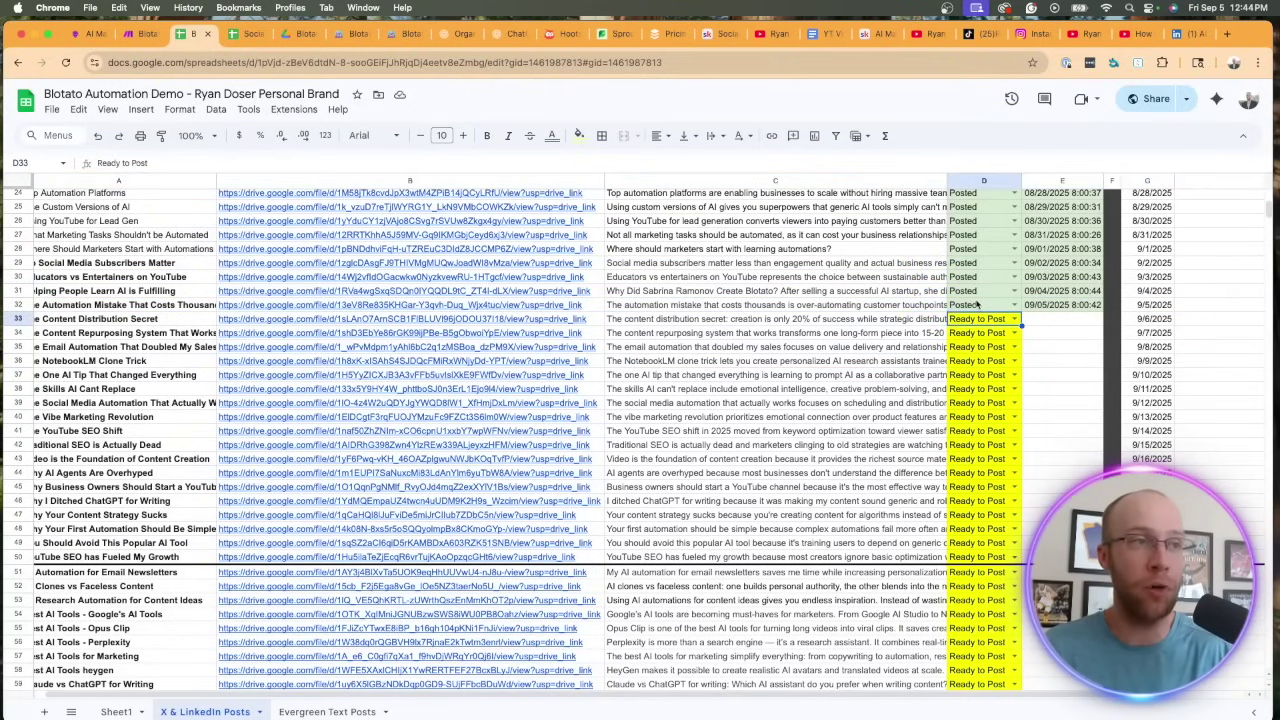
{"action": "left_click", "coordinate": [978, 304]}
Step: Go through the Status cells of the upcoming videos in rows 33 to 36
{"action": "left_click", "coordinate": [980, 322]}
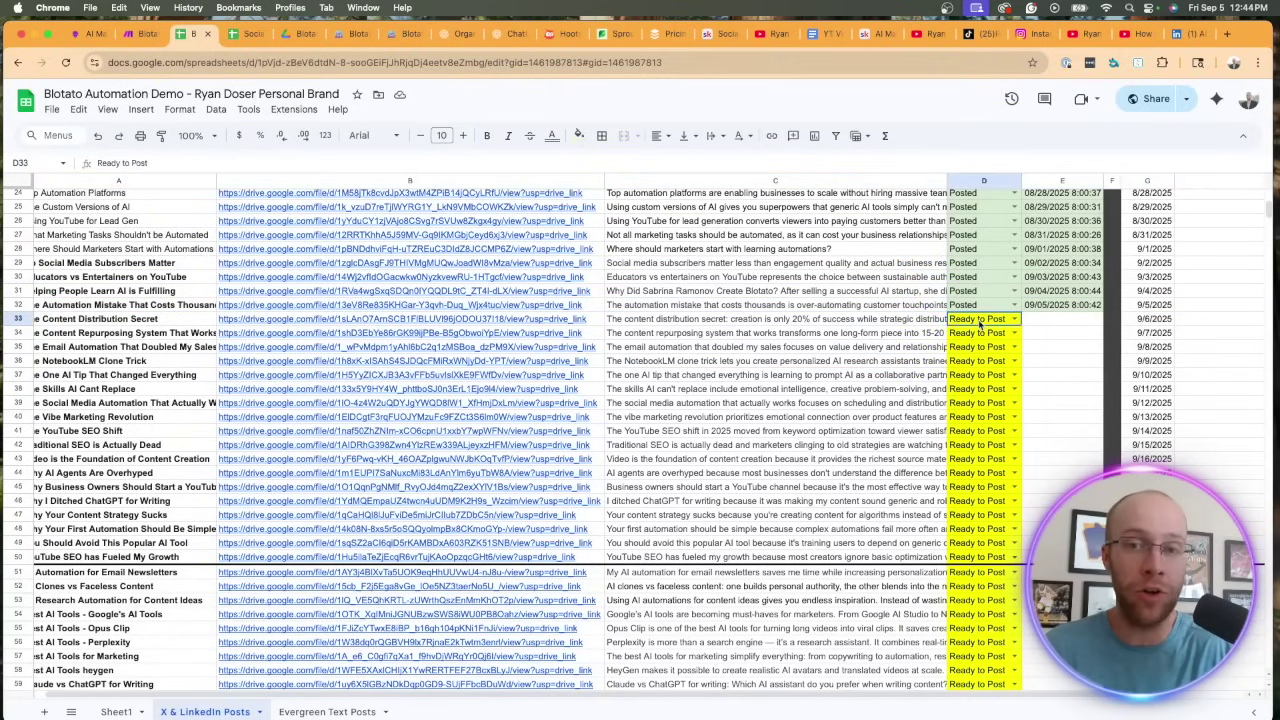
{"action": "left_click", "coordinate": [980, 336]}
{"action": "left_click", "coordinate": [978, 350]}
{"action": "left_click", "coordinate": [975, 364]}
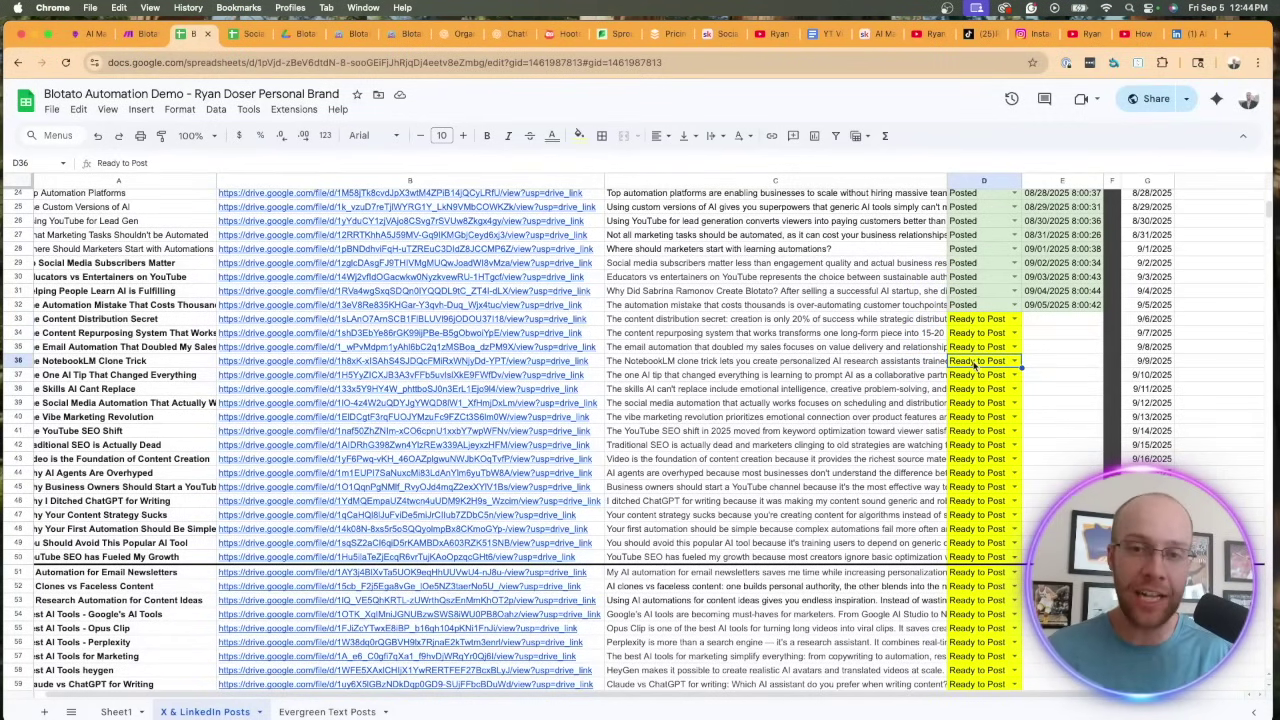
{"action": "left_click", "coordinate": [1064, 376]}
{"action": "scroll", "coordinate": [1040, 480], "scroll_direction": "up", "scroll_amount": 5}
{"action": "left_click", "coordinate": [1043, 470]}
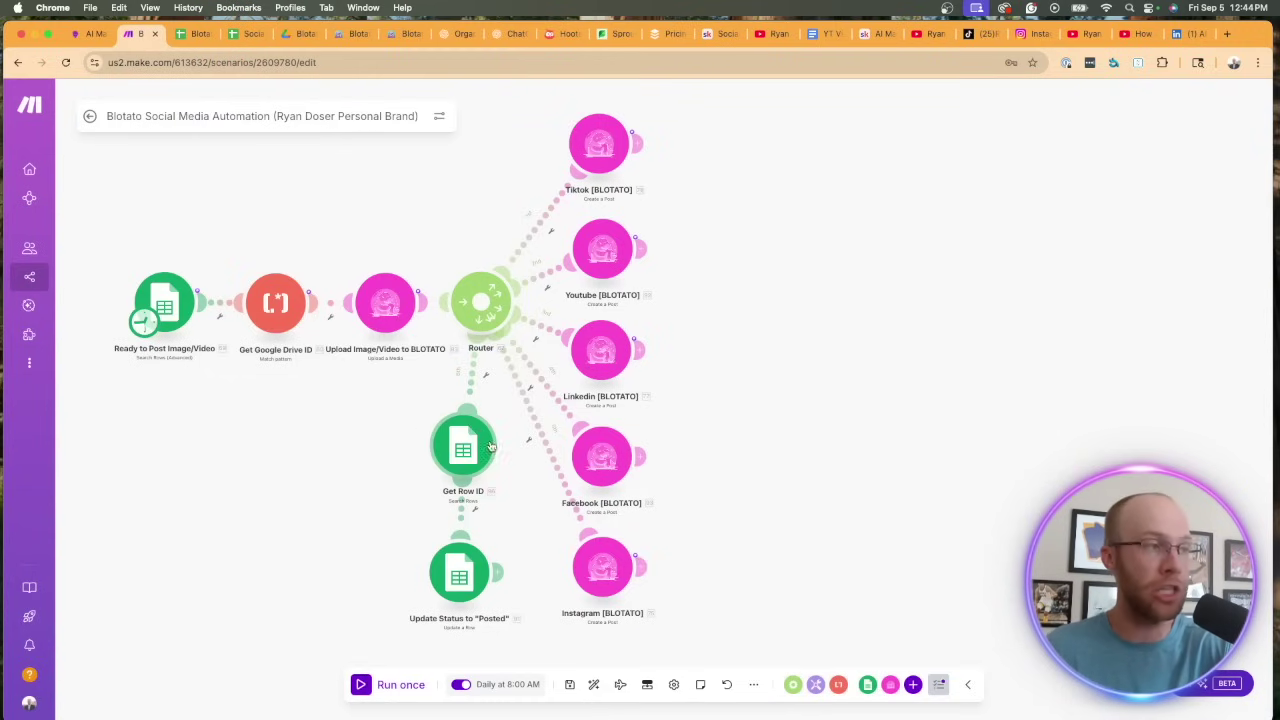
Step: In the Get Row ID module, select My Google connection, the Blotato Automation Demo spreadsheet and Sheet1
{"action": "left_click", "coordinate": [468, 449]}
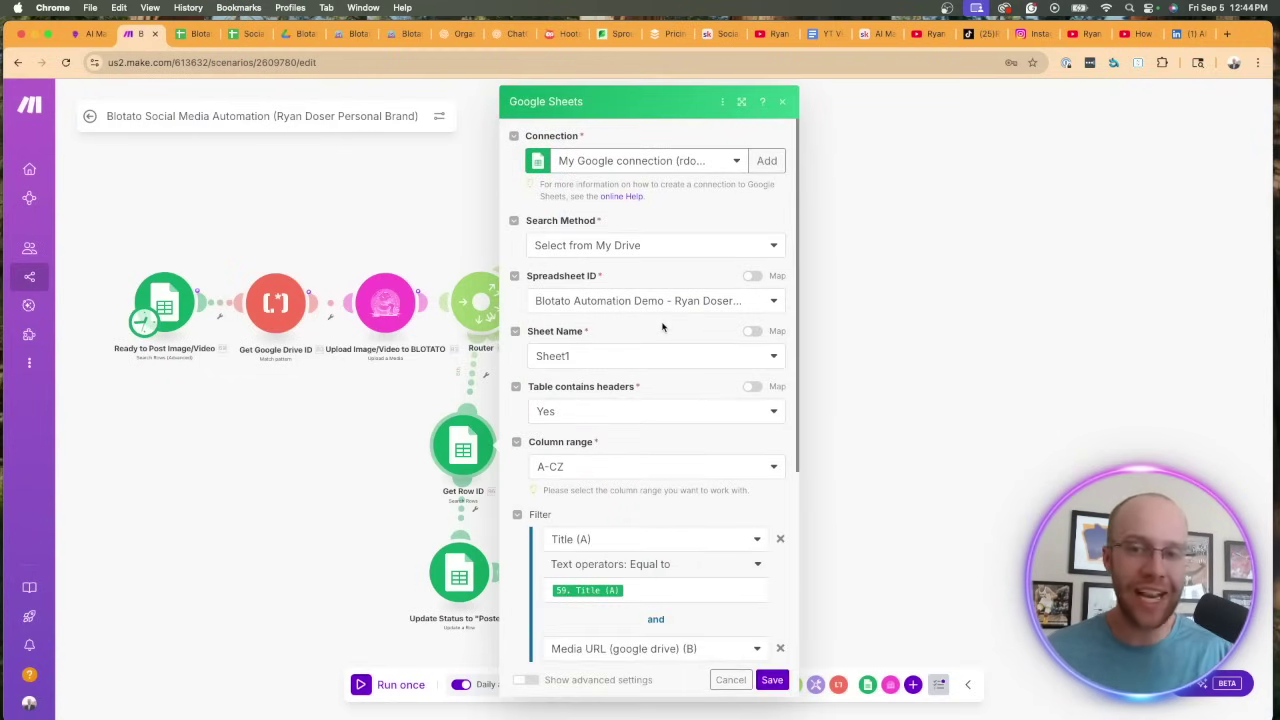
{"action": "left_click", "coordinate": [635, 161]}
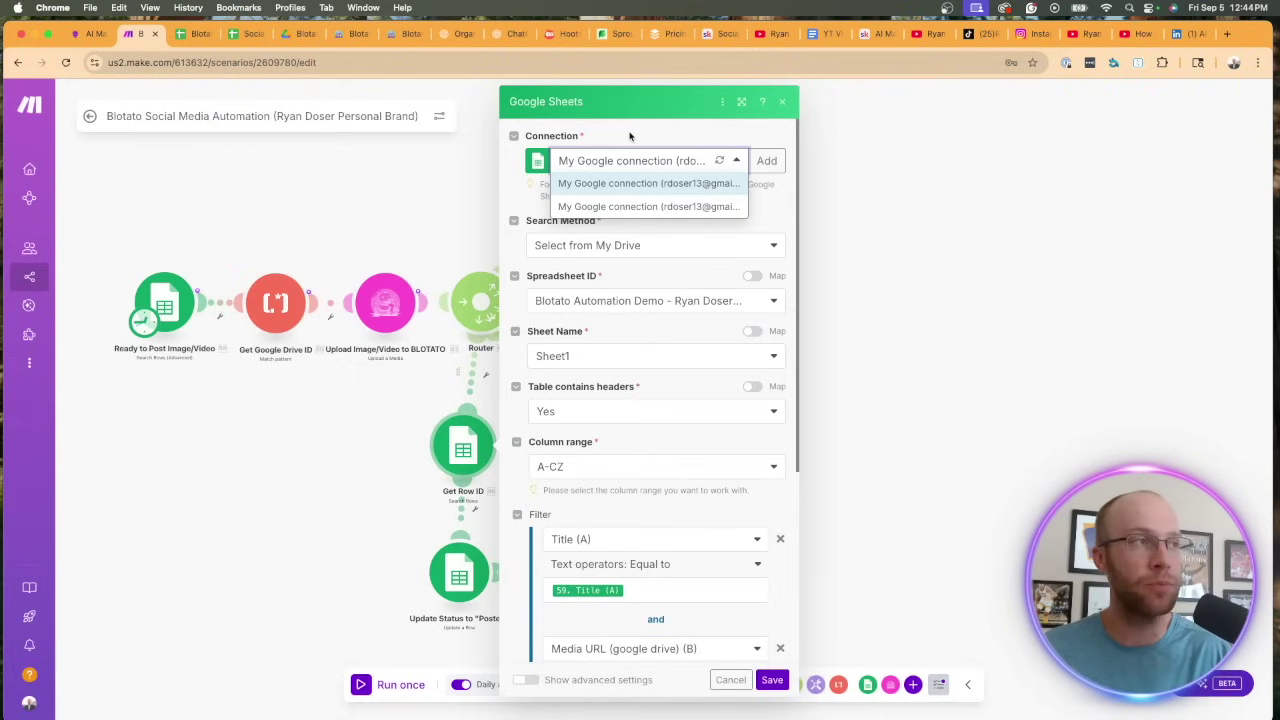
{"action": "left_click", "coordinate": [630, 184]}
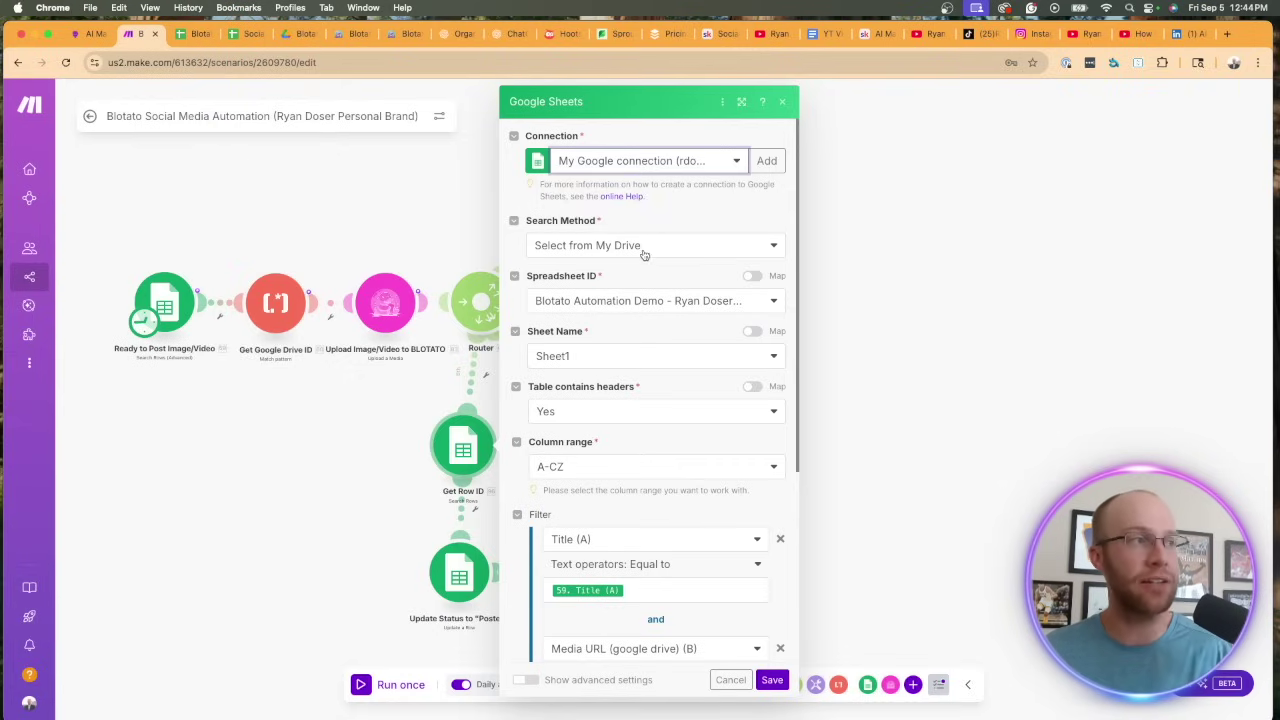
{"action": "left_click", "coordinate": [612, 302]}
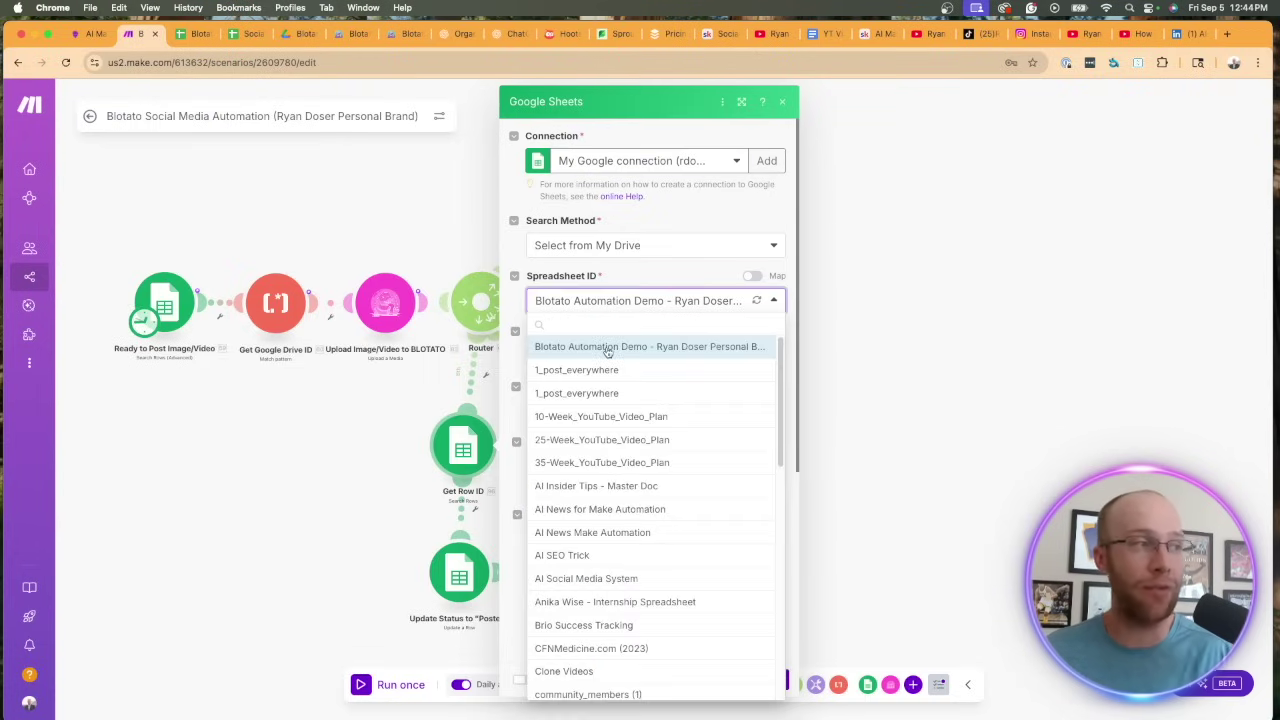
{"action": "left_click", "coordinate": [608, 347]}
{"action": "left_click", "coordinate": [600, 356]}
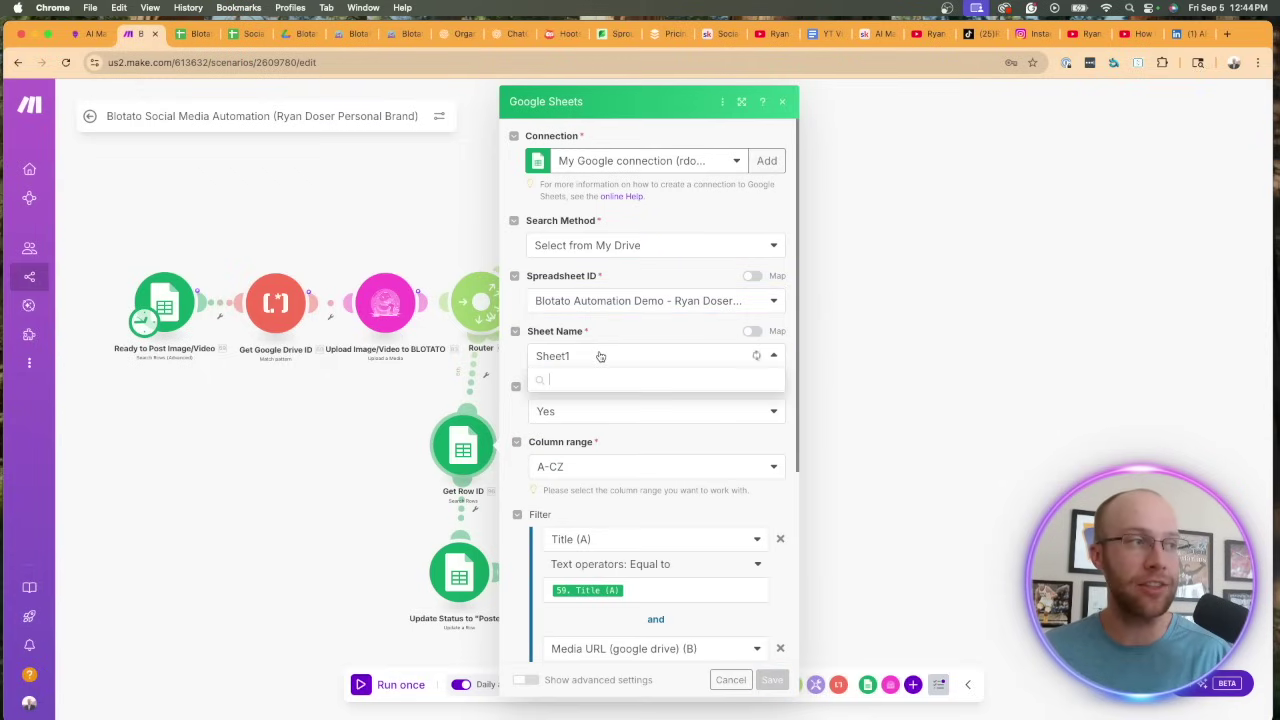
{"action": "left_click", "coordinate": [568, 384]}
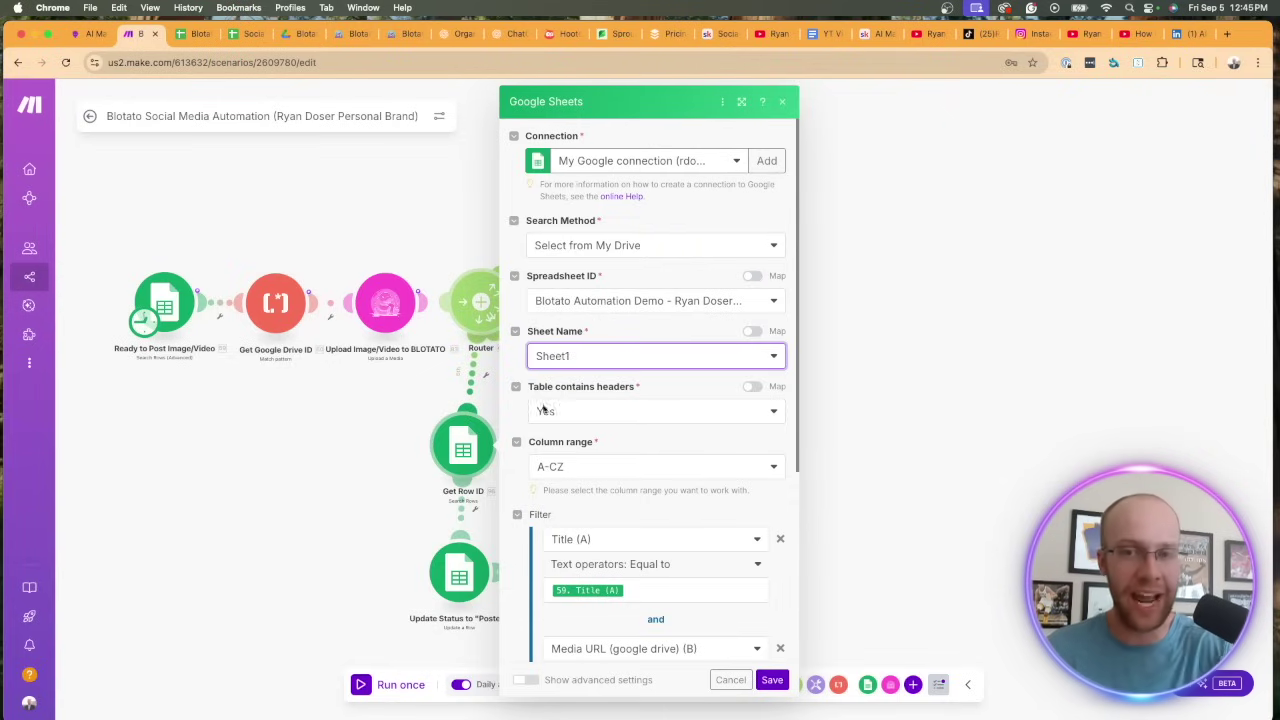
Step: Keep the Get Row ID filter matching Title (A) and Media URL (google drive) (B) to the Ready to Post values, and save the module and scenario
{"action": "scroll", "coordinate": [641, 335], "scroll_direction": "down", "scroll_amount": 3}
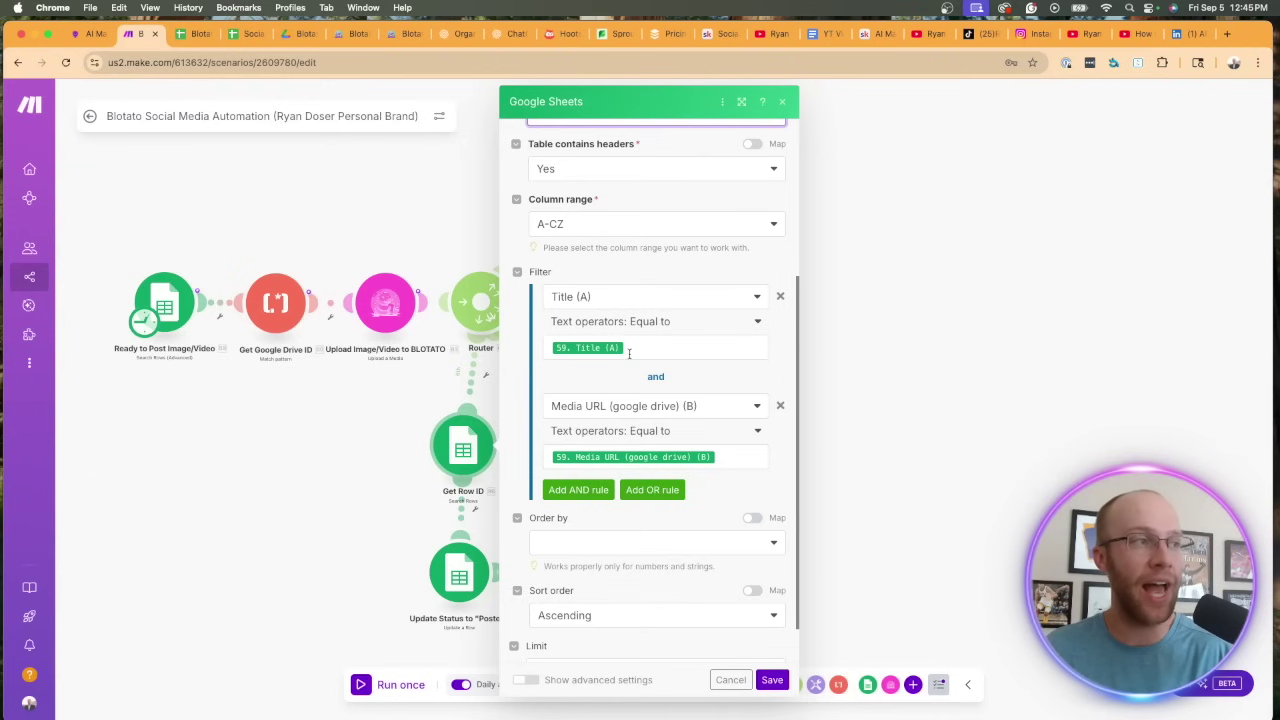
{"action": "left_click", "coordinate": [629, 350]}
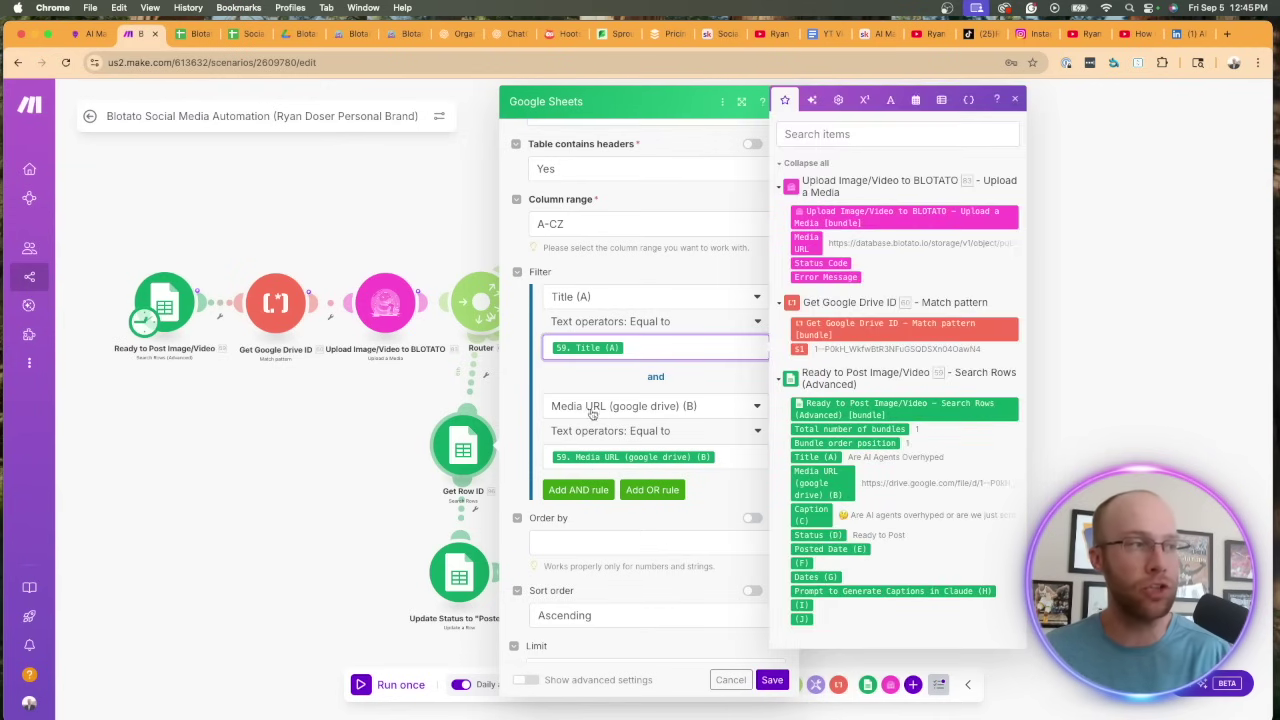
{"action": "left_click", "coordinate": [717, 459]}
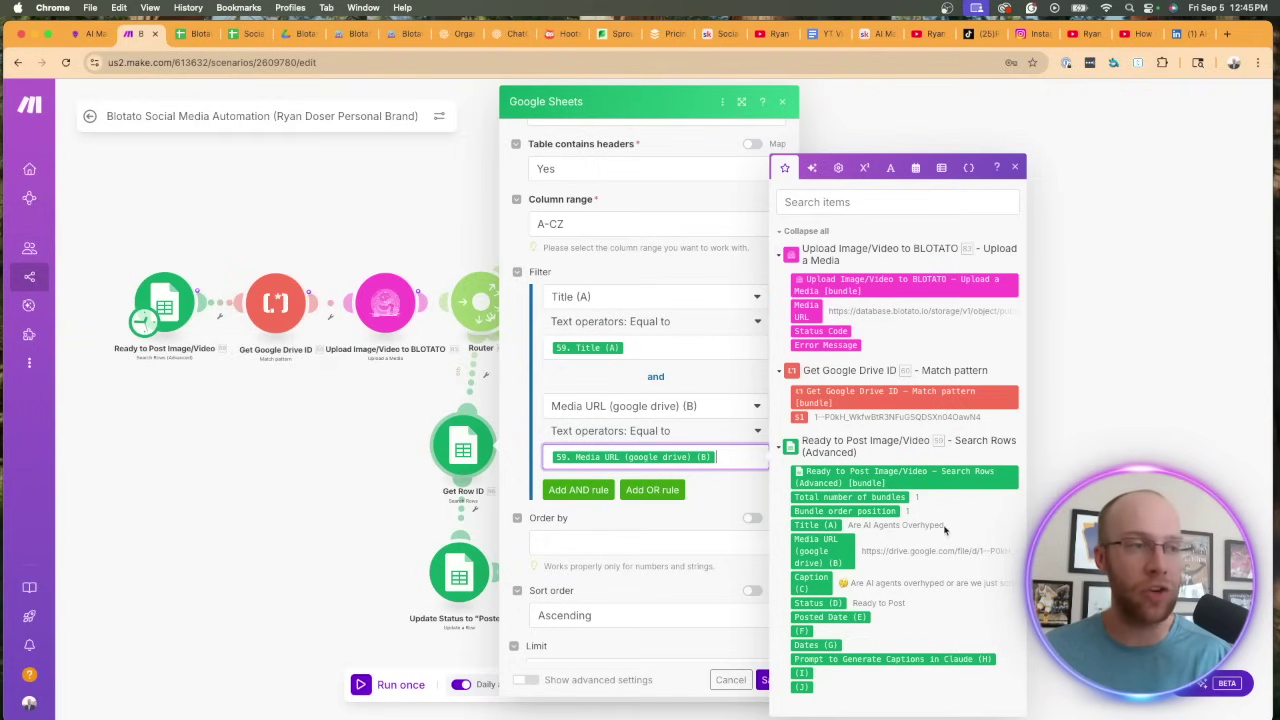
{"action": "left_click", "coordinate": [510, 553]}
{"action": "scroll", "coordinate": [612, 512], "scroll_direction": "down", "scroll_amount": 1}
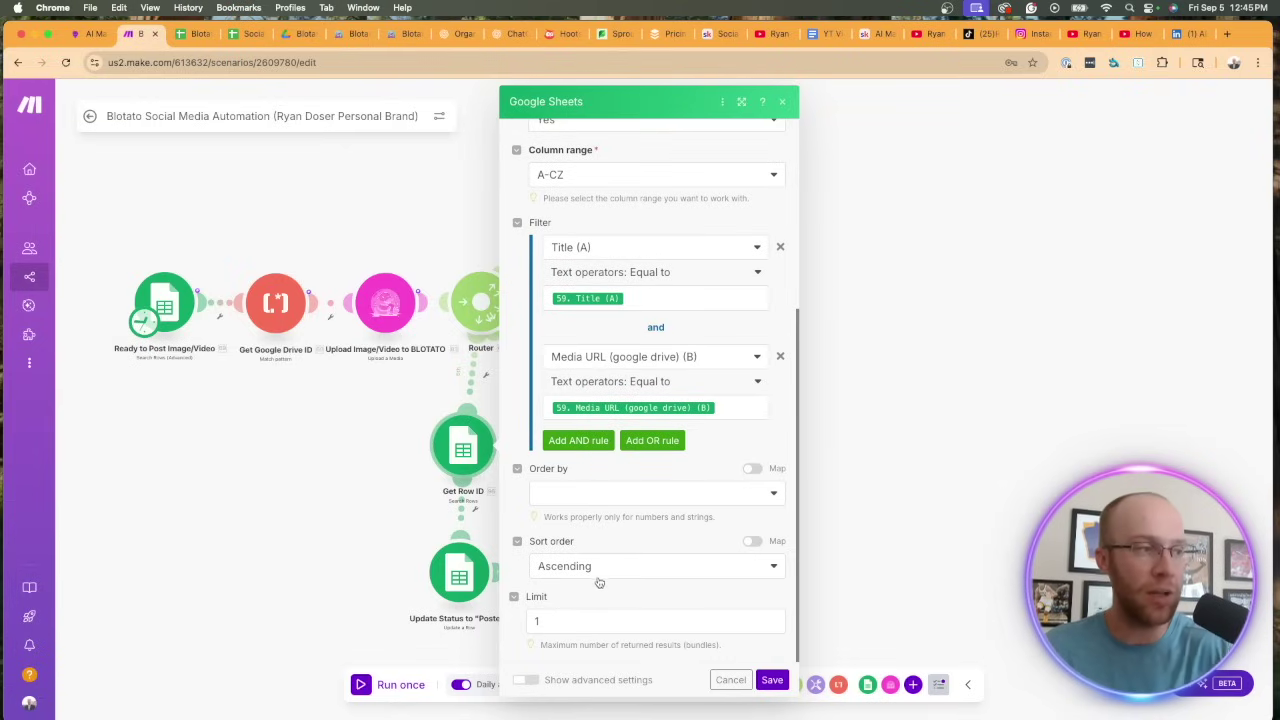
{"action": "left_click", "coordinate": [773, 680]}
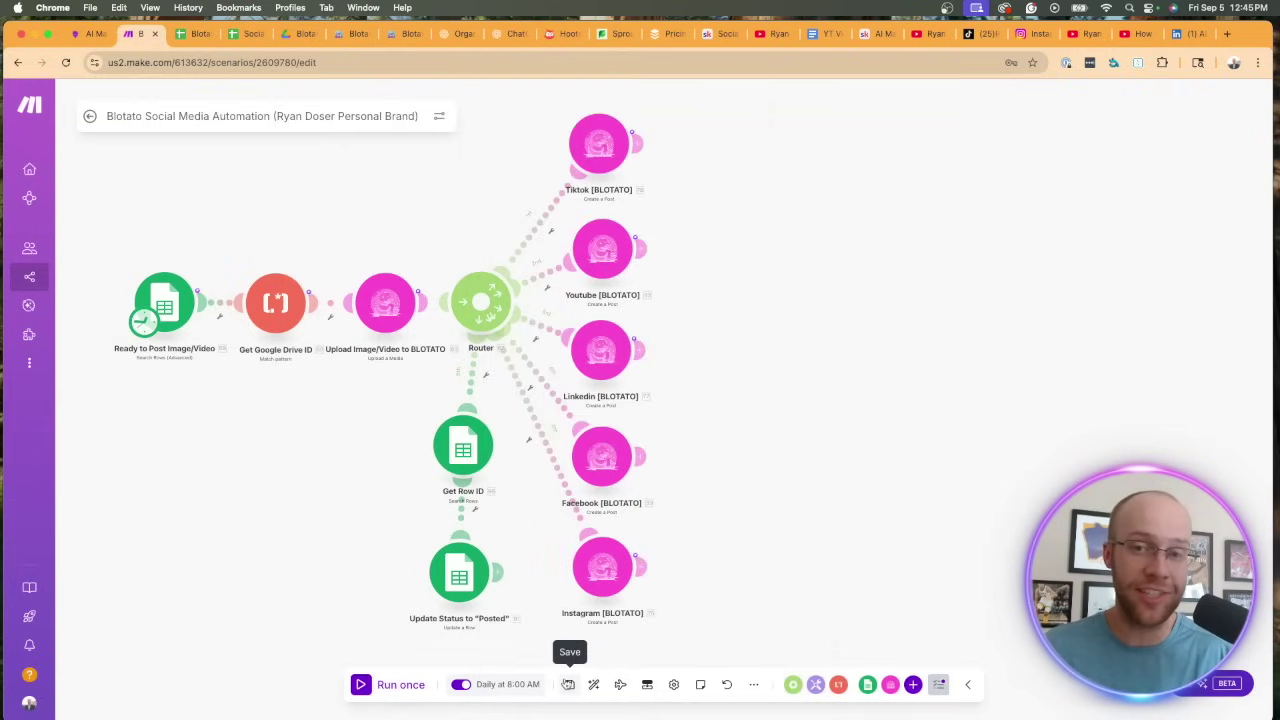
{"action": "left_click", "coordinate": [568, 684]}
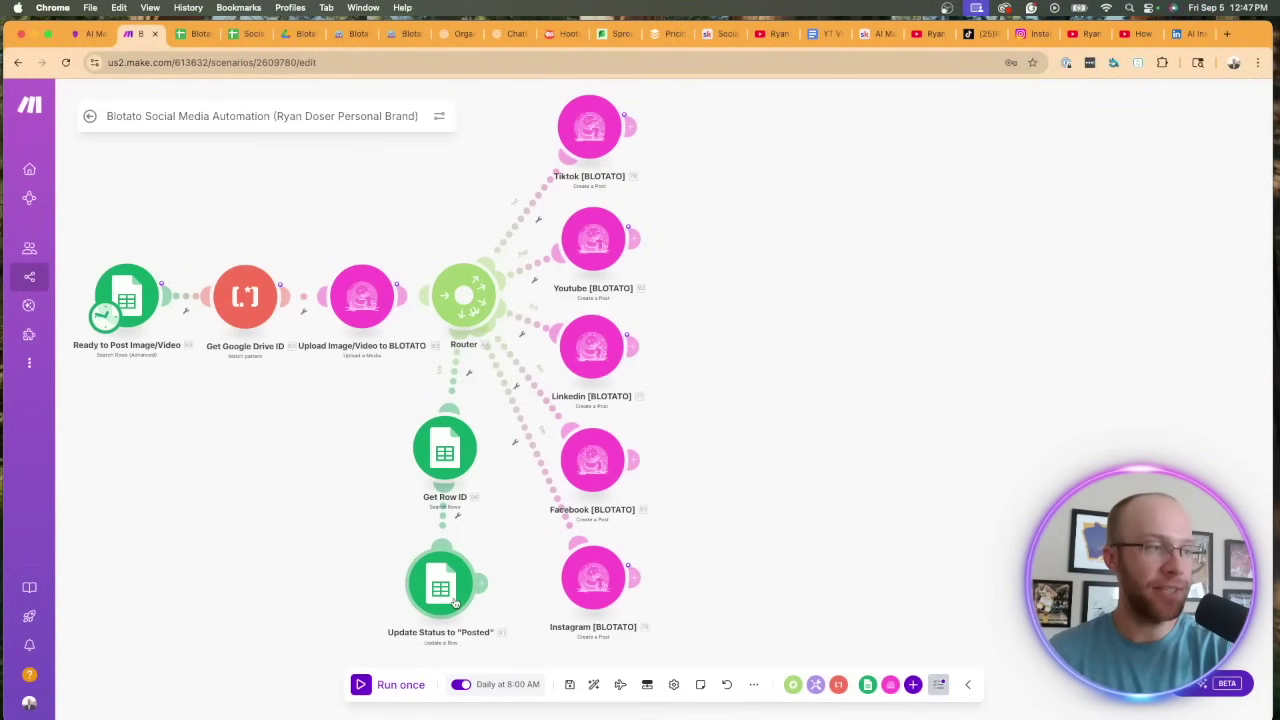
Step: In the Update Status to "Posted" module, keep Row number mapped to the Row number from Get Row ID
{"action": "left_click", "coordinate": [455, 601]}
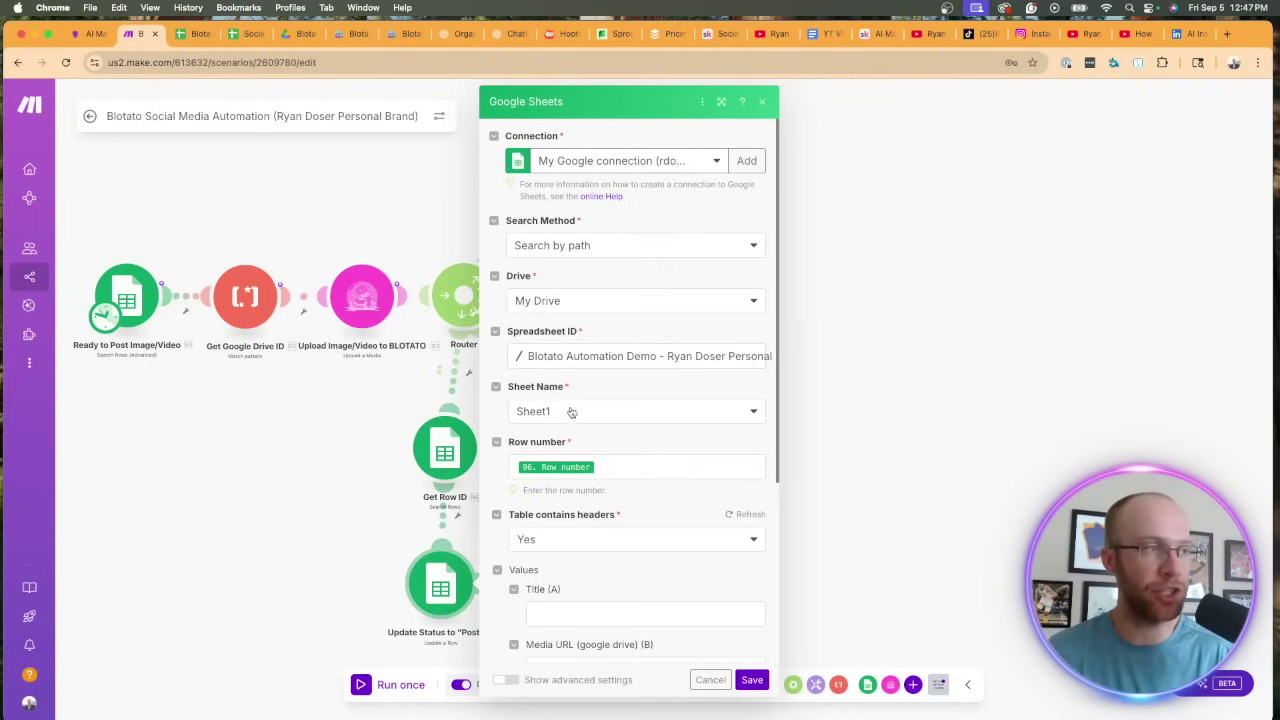
{"action": "left_click", "coordinate": [614, 466]}
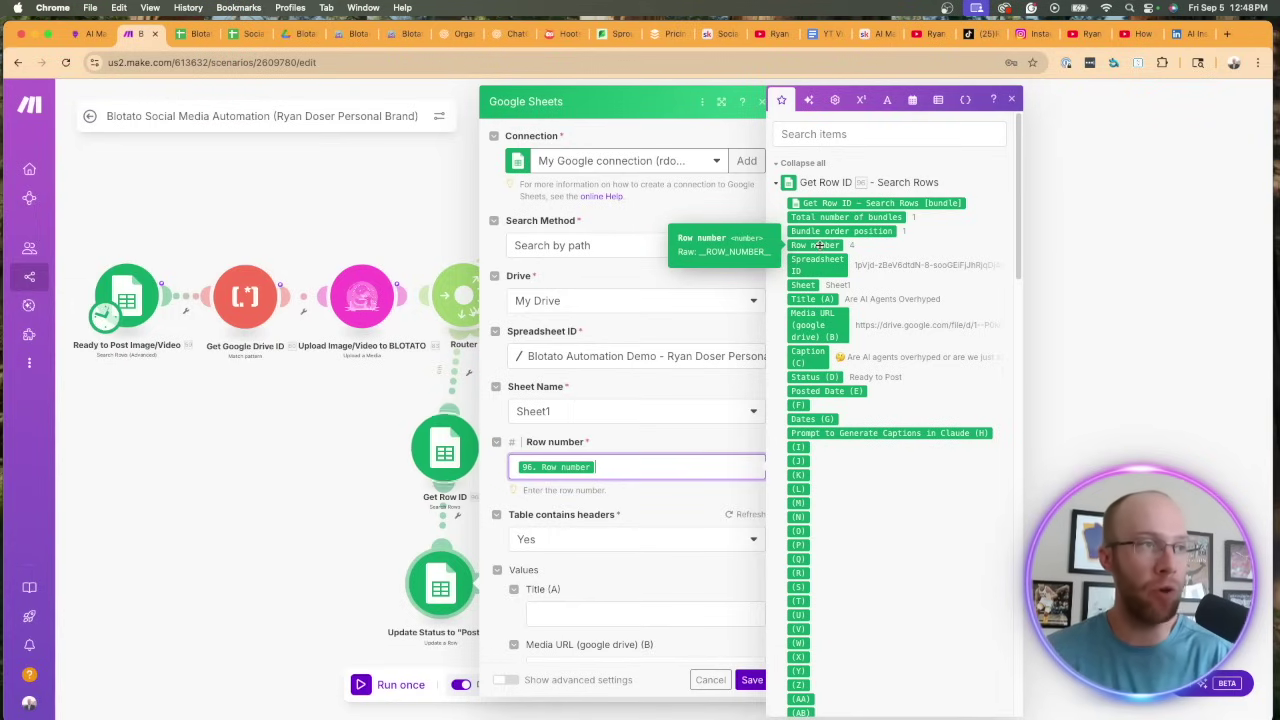
{"action": "left_click", "coordinate": [648, 483]}
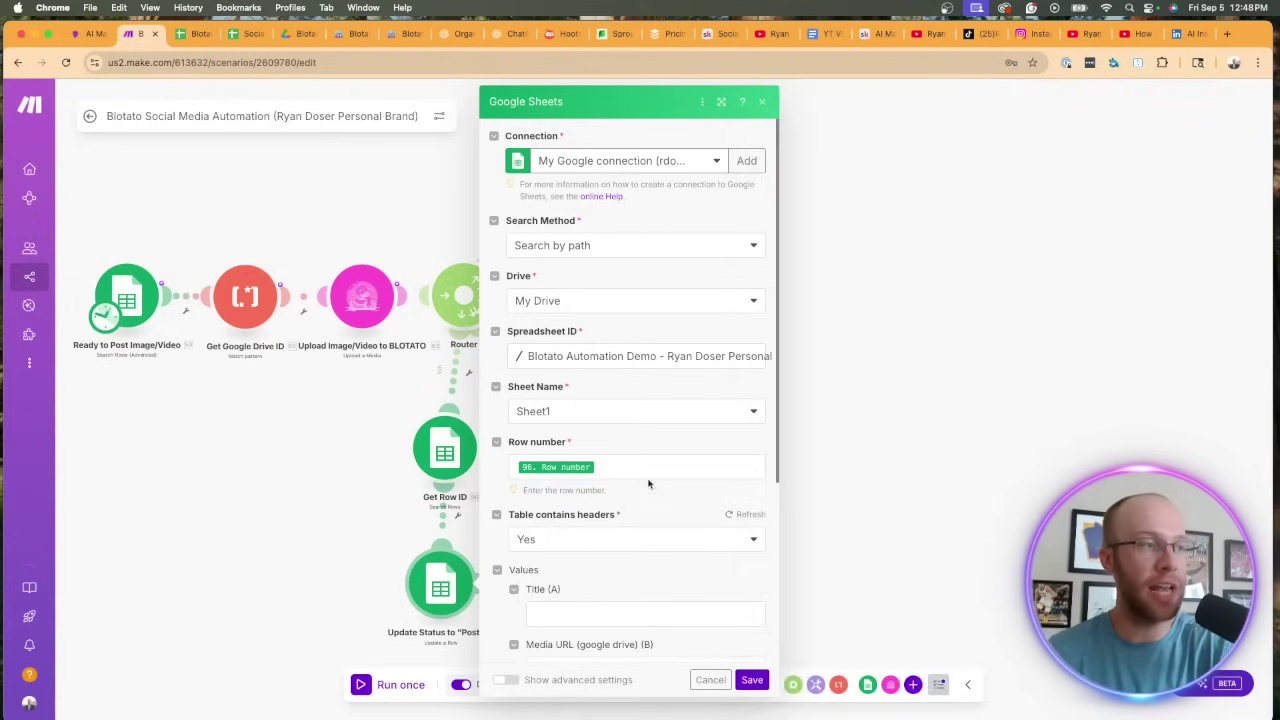
Step: Keep Status (D) as Posted and column E as formatDate(now; MM/DD/YYYY HH:mm:ss), and save the module
{"action": "scroll", "coordinate": [648, 483], "scroll_direction": "down", "scroll_amount": 5}
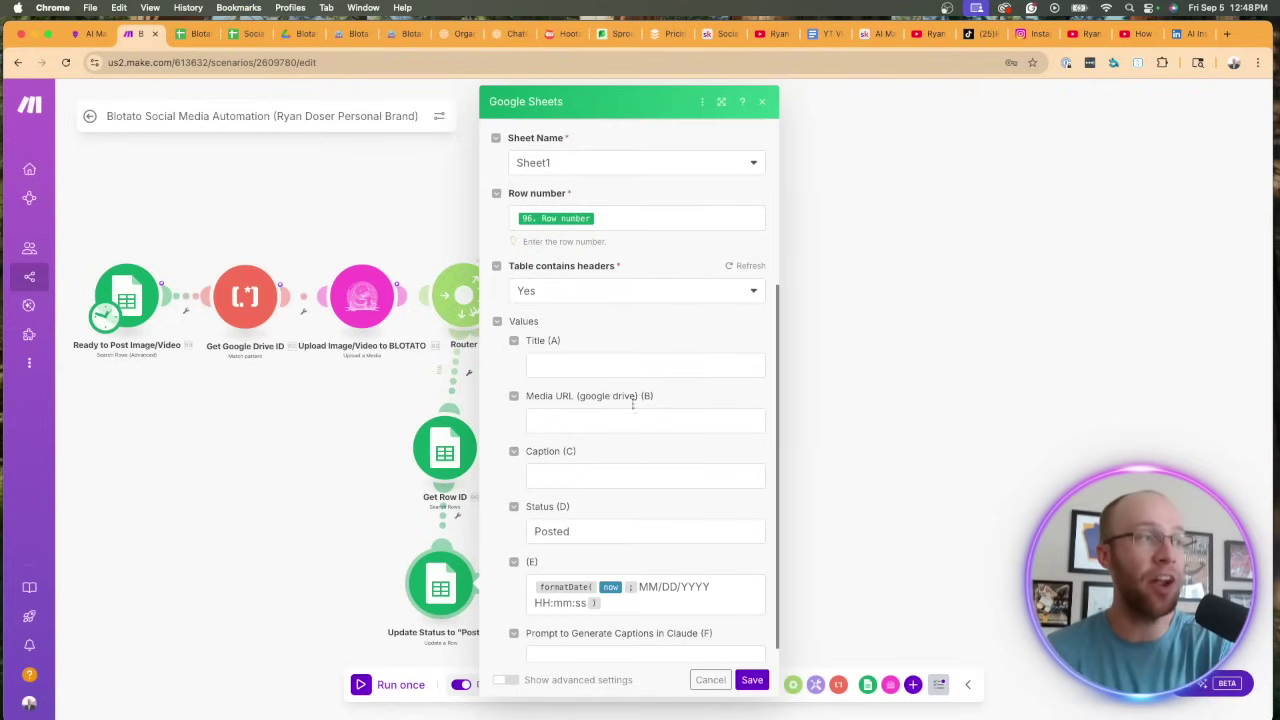
{"action": "scroll", "coordinate": [628, 490], "scroll_direction": "down", "scroll_amount": 1}
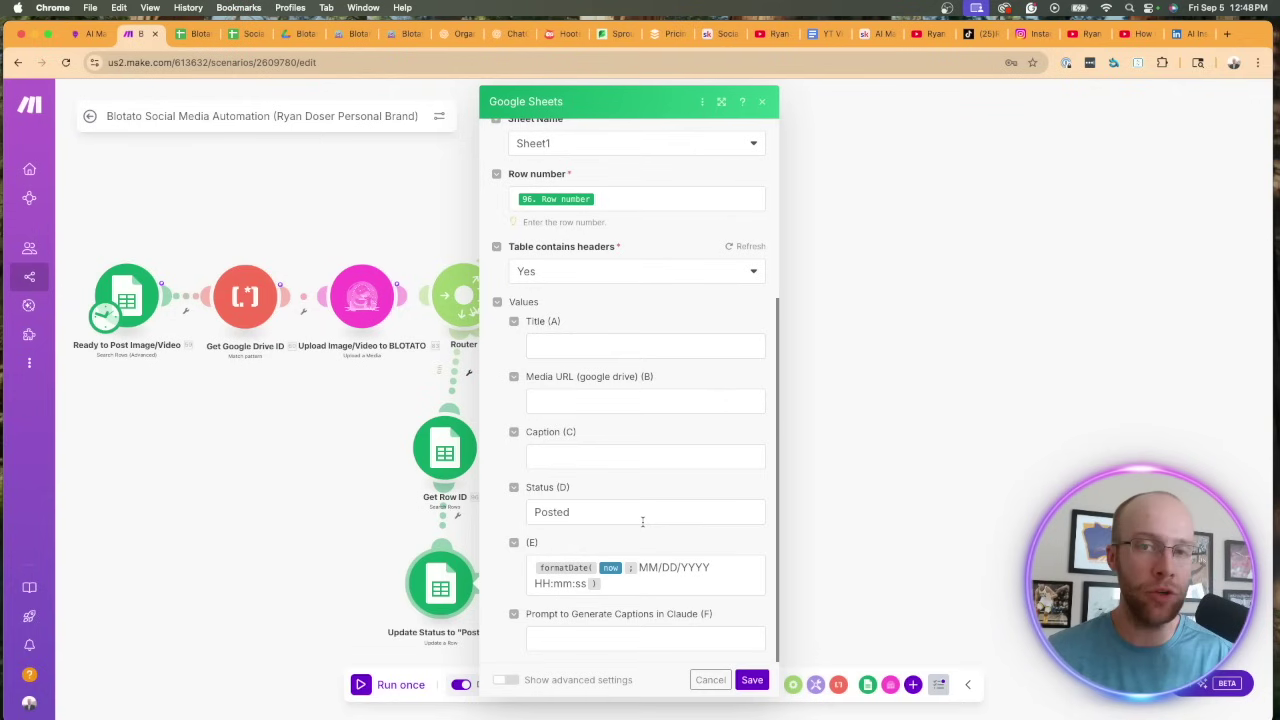
{"action": "left_click", "coordinate": [601, 512]}
{"action": "double_click", "coordinate": [604, 512]}
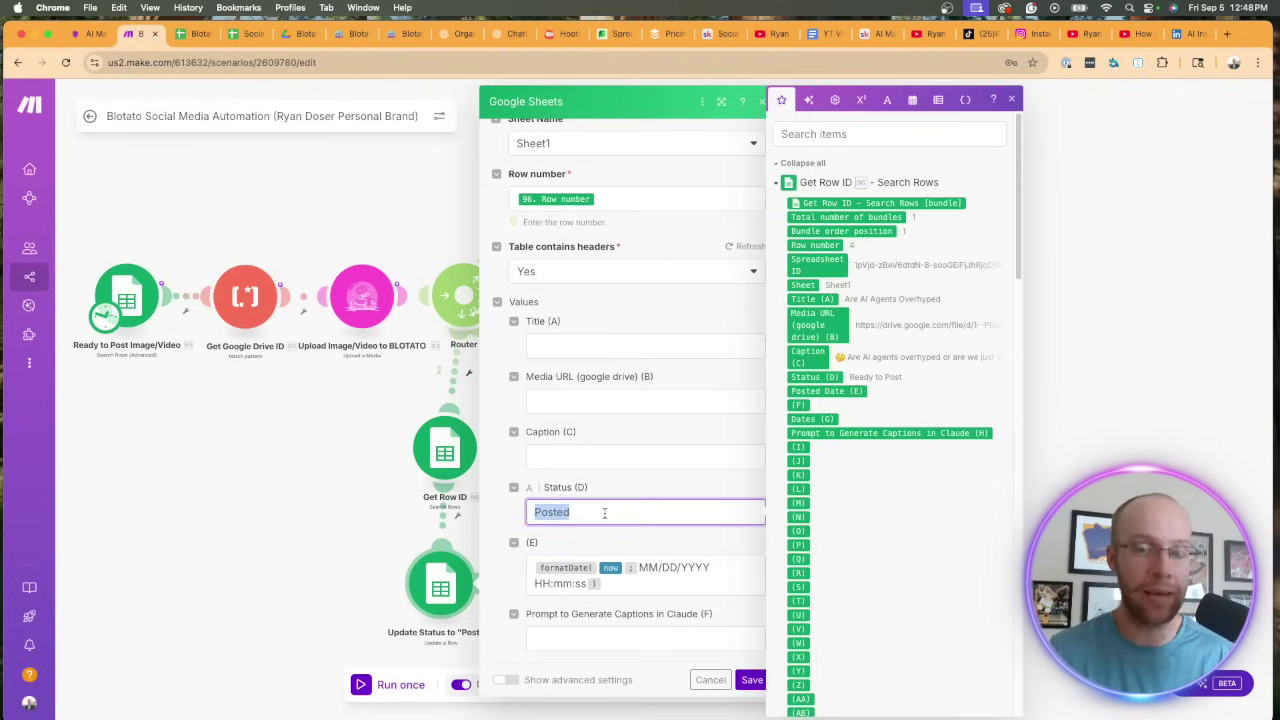
{"action": "left_click", "coordinate": [604, 512]}
{"action": "left_click", "coordinate": [655, 586]}
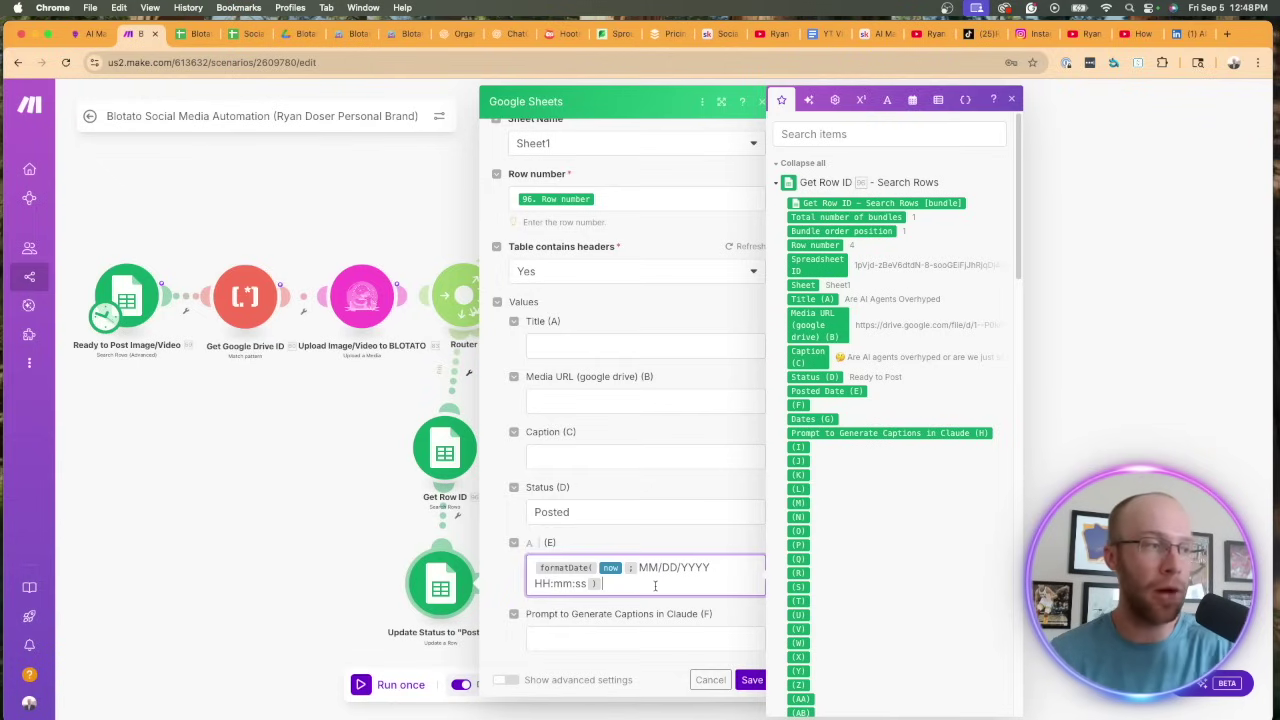
{"action": "left_click_drag", "start_coordinate": [660, 586], "coordinate": [488, 568]}
{"action": "left_click", "coordinate": [656, 583]}
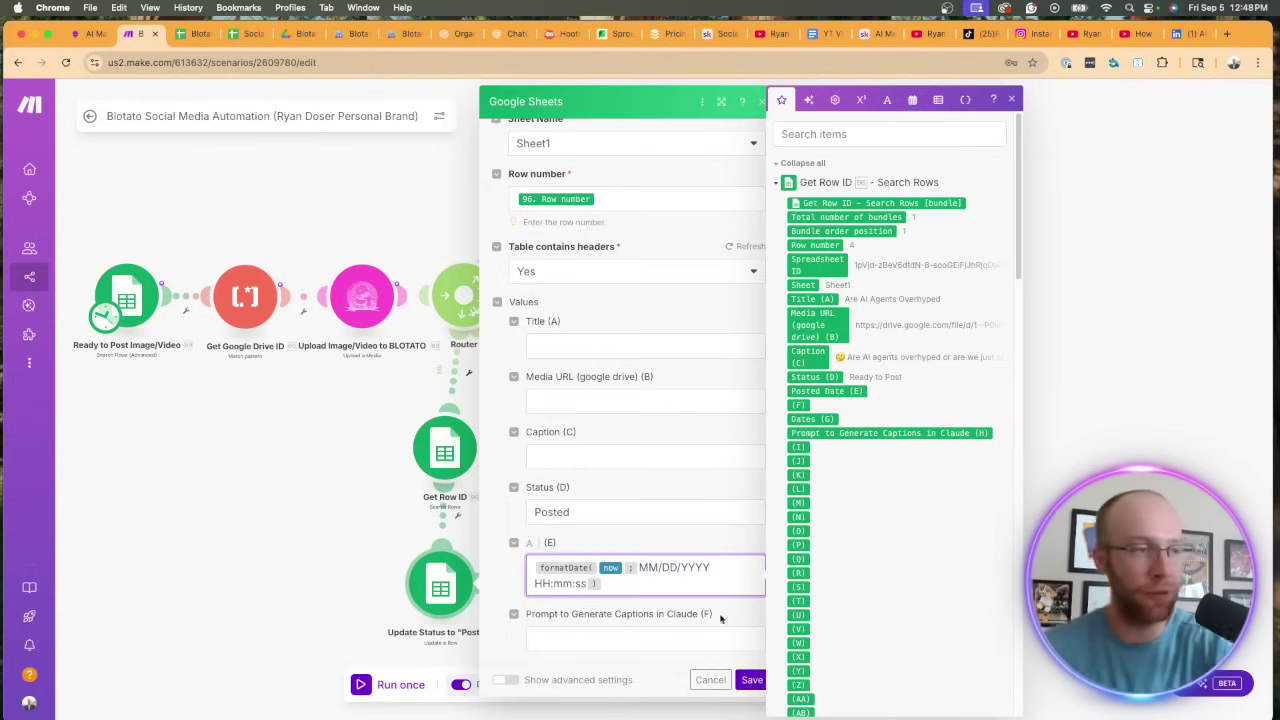
{"action": "left_click", "coordinate": [752, 679]}
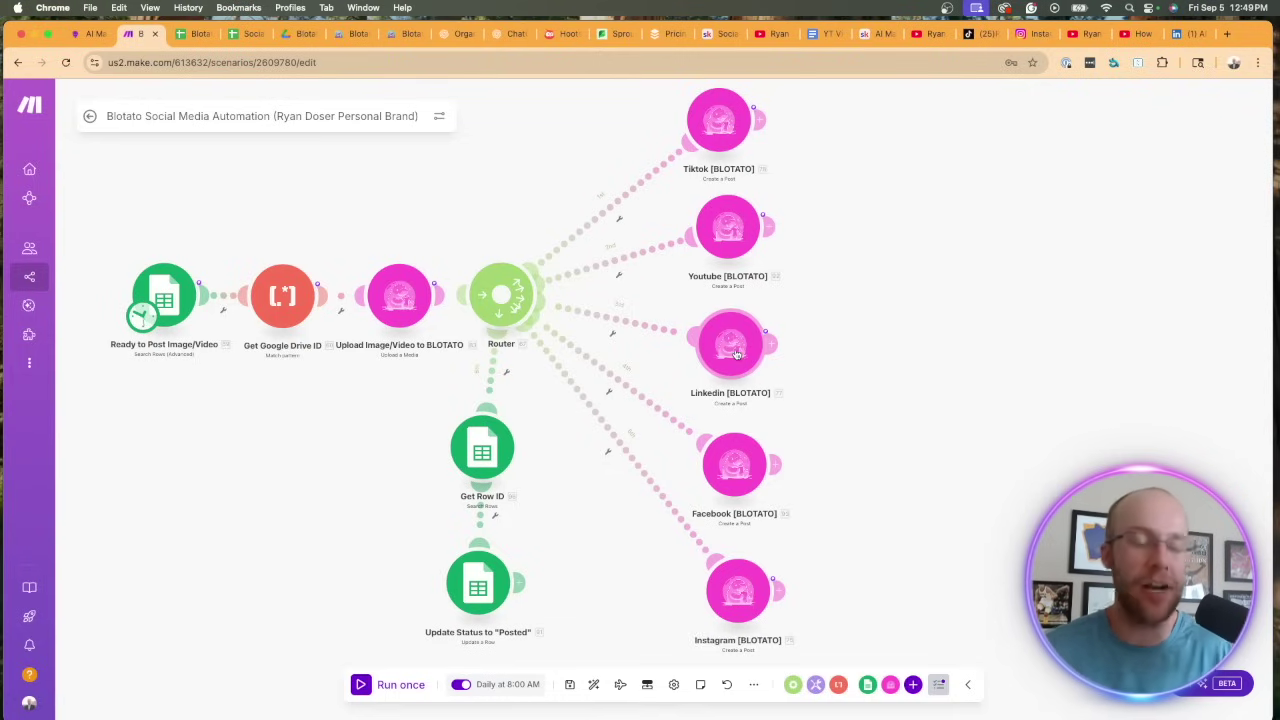
Step: Clone the Linkedin [BLOTATO] module, unlink the copy from the Facebook module and connect it to the Router
{"action": "right_click", "coordinate": [728, 360]}
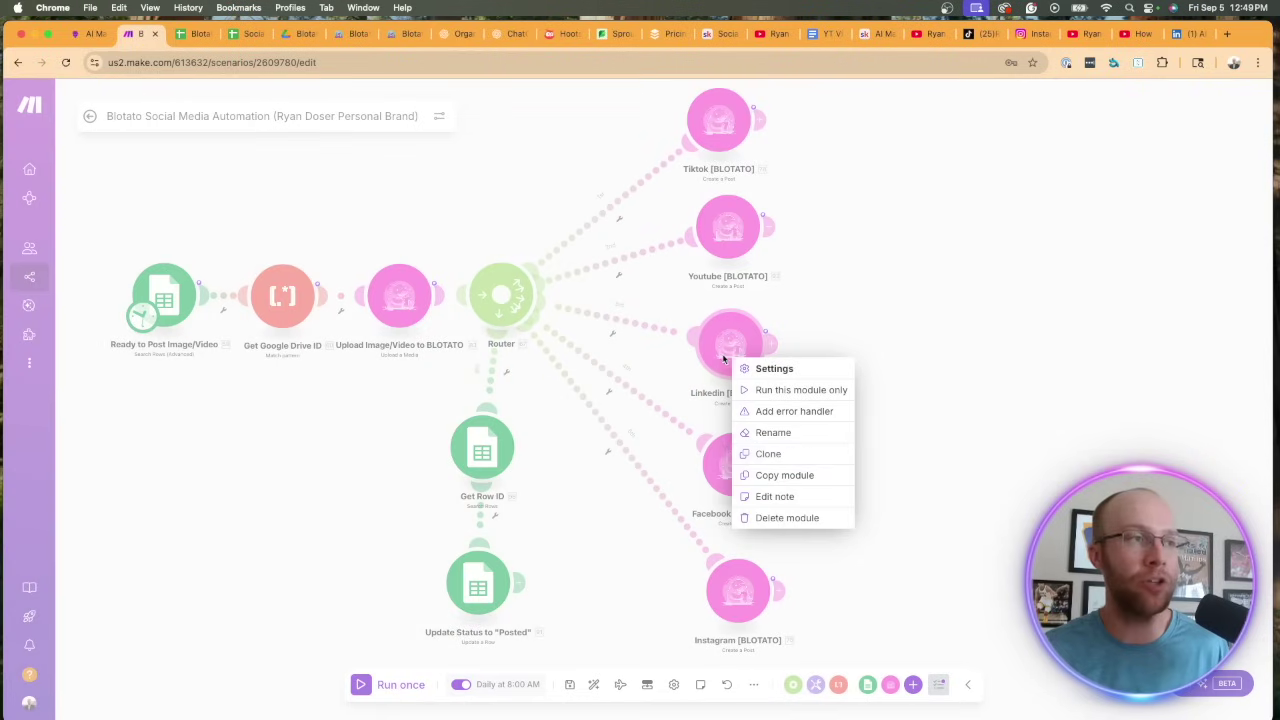
{"action": "left_click", "coordinate": [802, 453]}
{"action": "left_click", "coordinate": [876, 447]}
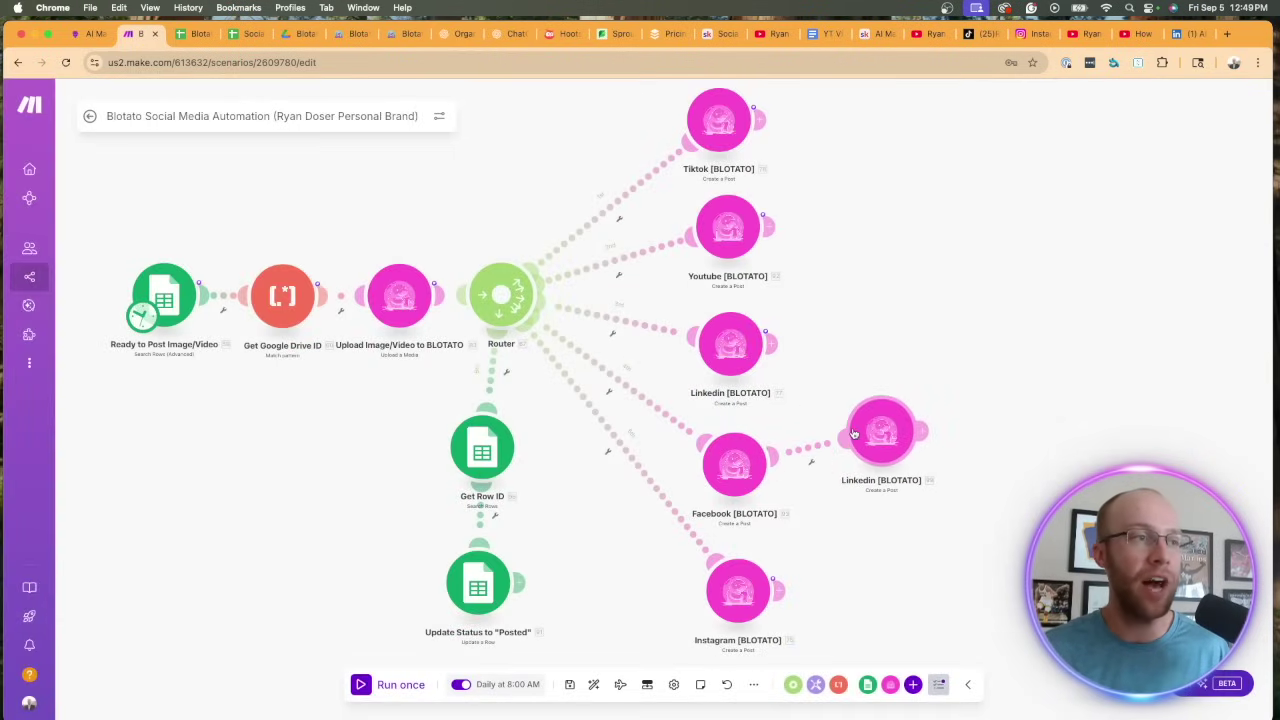
{"action": "right_click", "coordinate": [818, 448]}
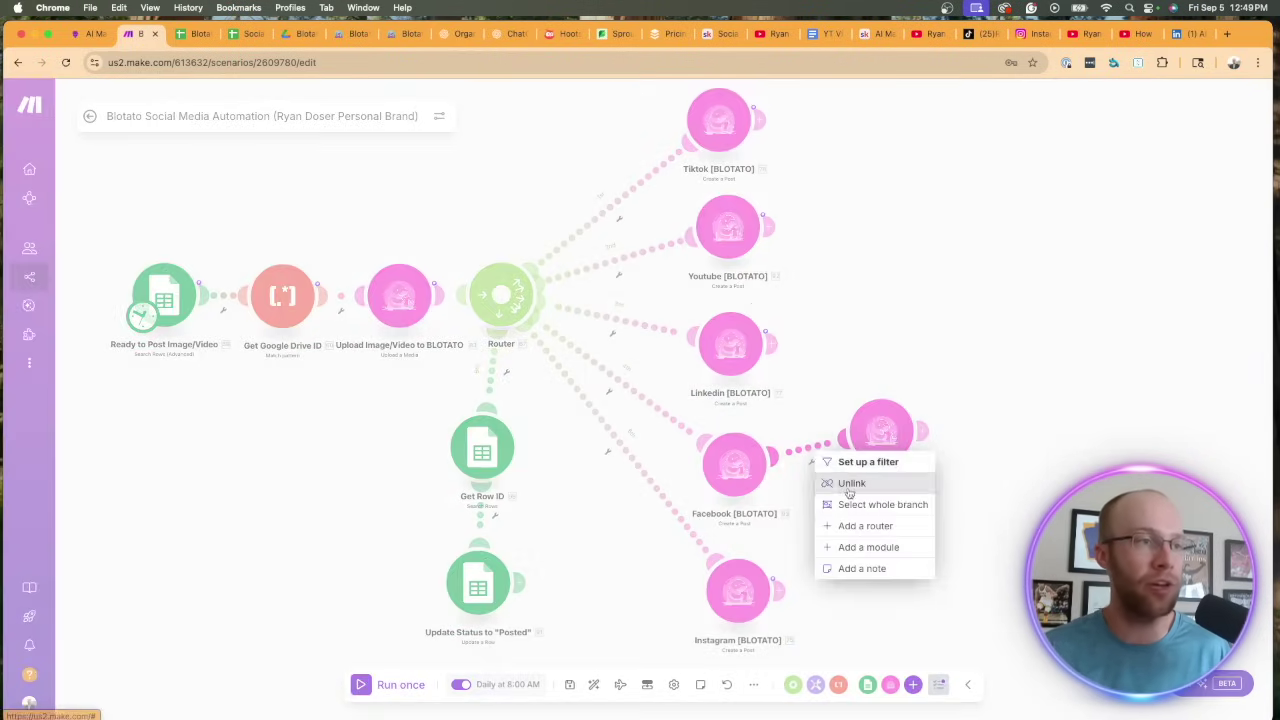
{"action": "left_click", "coordinate": [850, 485]}
{"action": "mouse_move", "coordinate": [526, 332]}
{"action": "left_mouse_down"}
{"action": "mouse_move", "coordinate": [870, 428]}
{"action": "mouse_move", "coordinate": [1008, 430]}
{"action": "mouse_move", "coordinate": [950, 421]}
{"action": "left_mouse_up"}
Step: Rename the cloned Linkedin [BLOTATO] module to "Test Module" and save the name
{"action": "right_click", "coordinate": [906, 437]}
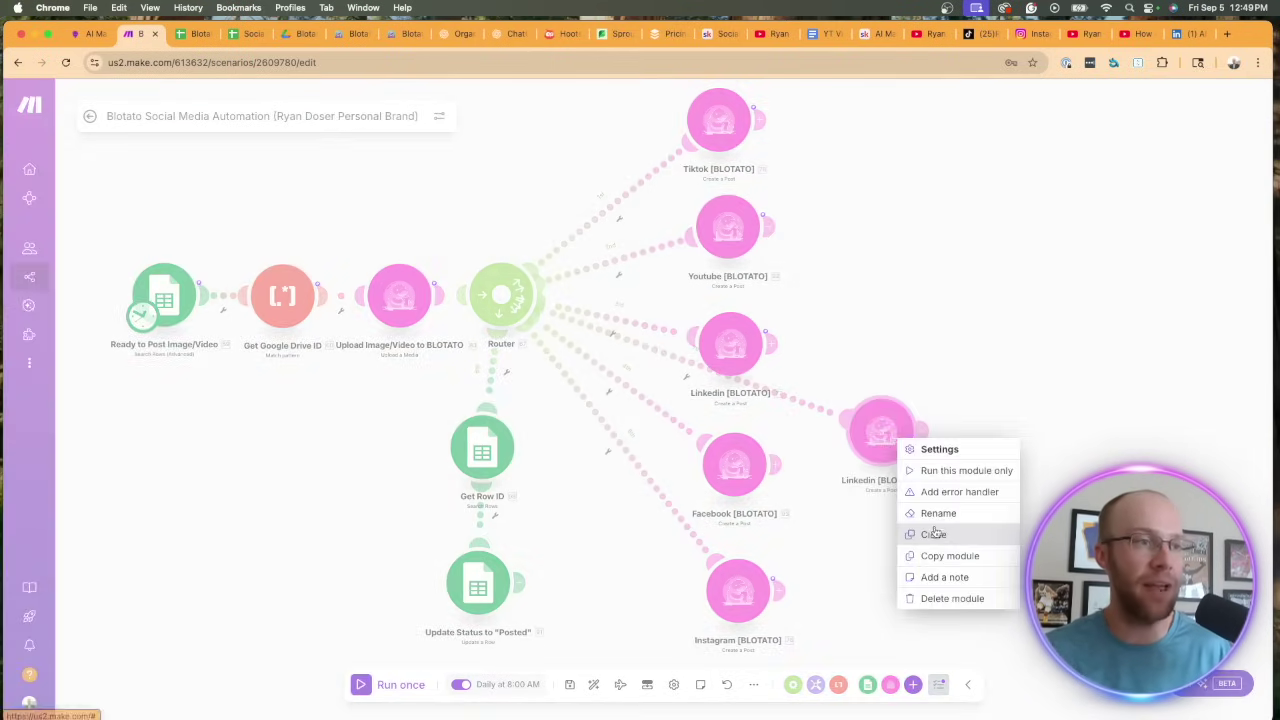
{"action": "left_click", "coordinate": [940, 511]}
{"action": "double_click", "coordinate": [830, 316]}
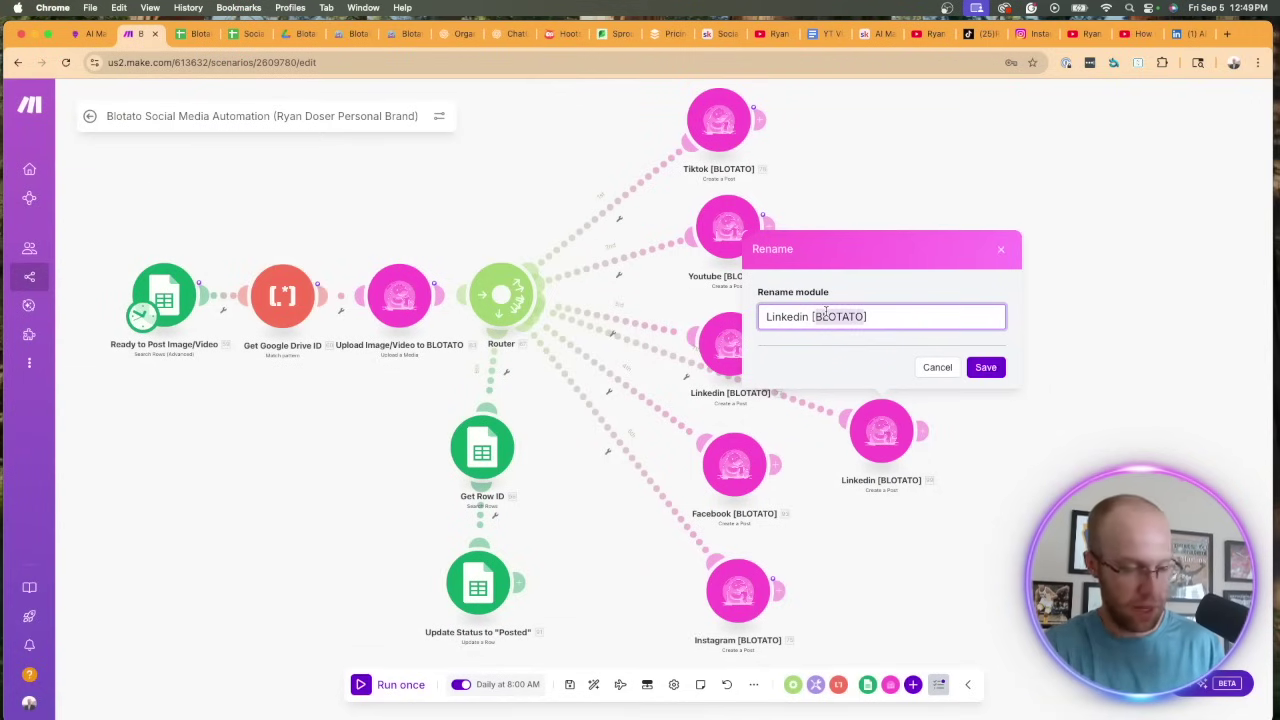
{"action": "key", "text": "BackSpace"}
{"action": "type", "text": "Test Module"}
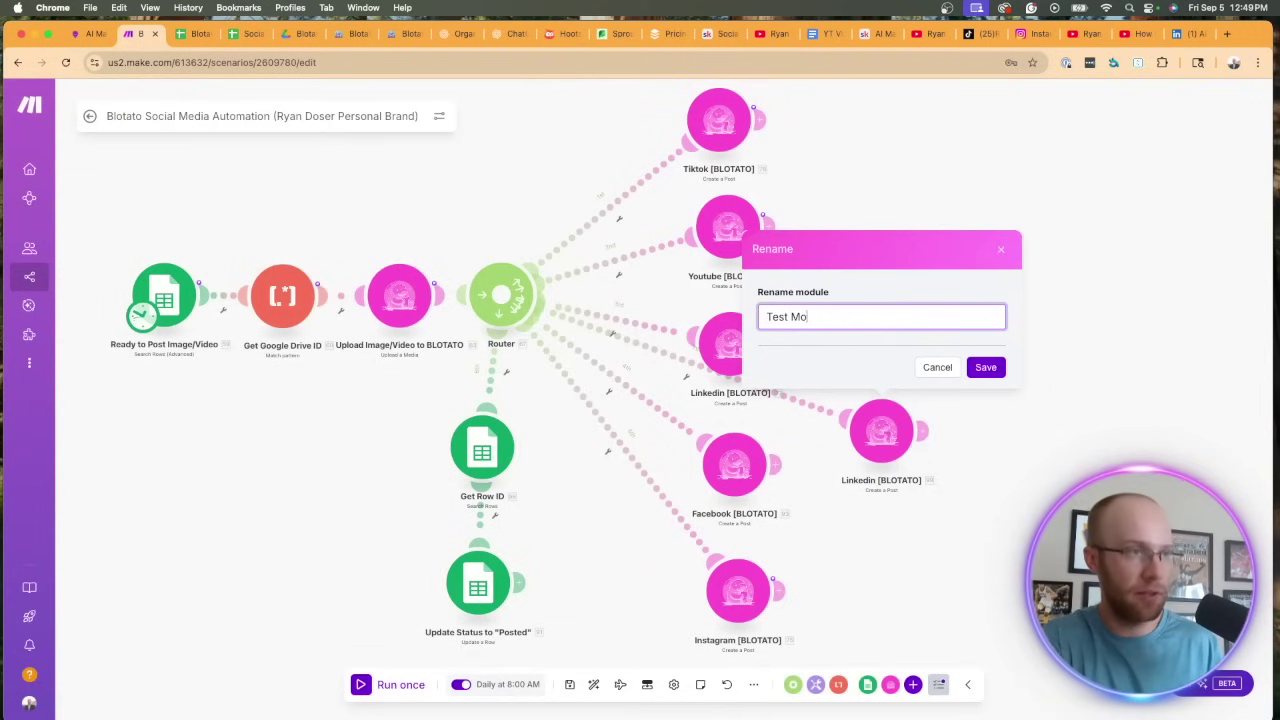
{"action": "left_click", "coordinate": [982, 367]}
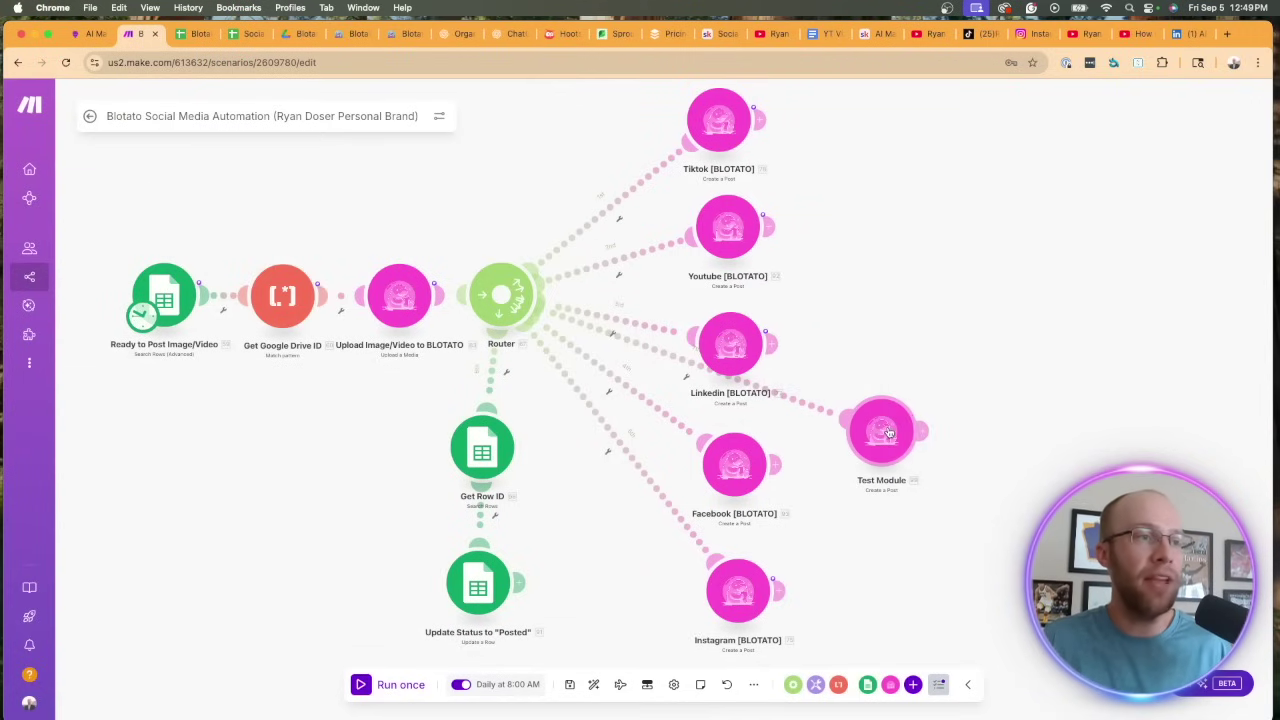
Step: In the Test Module settings, keep AI Insider Tips as the Linkedin Page, save, and shift the module slightly down
{"action": "left_click", "coordinate": [900, 428]}
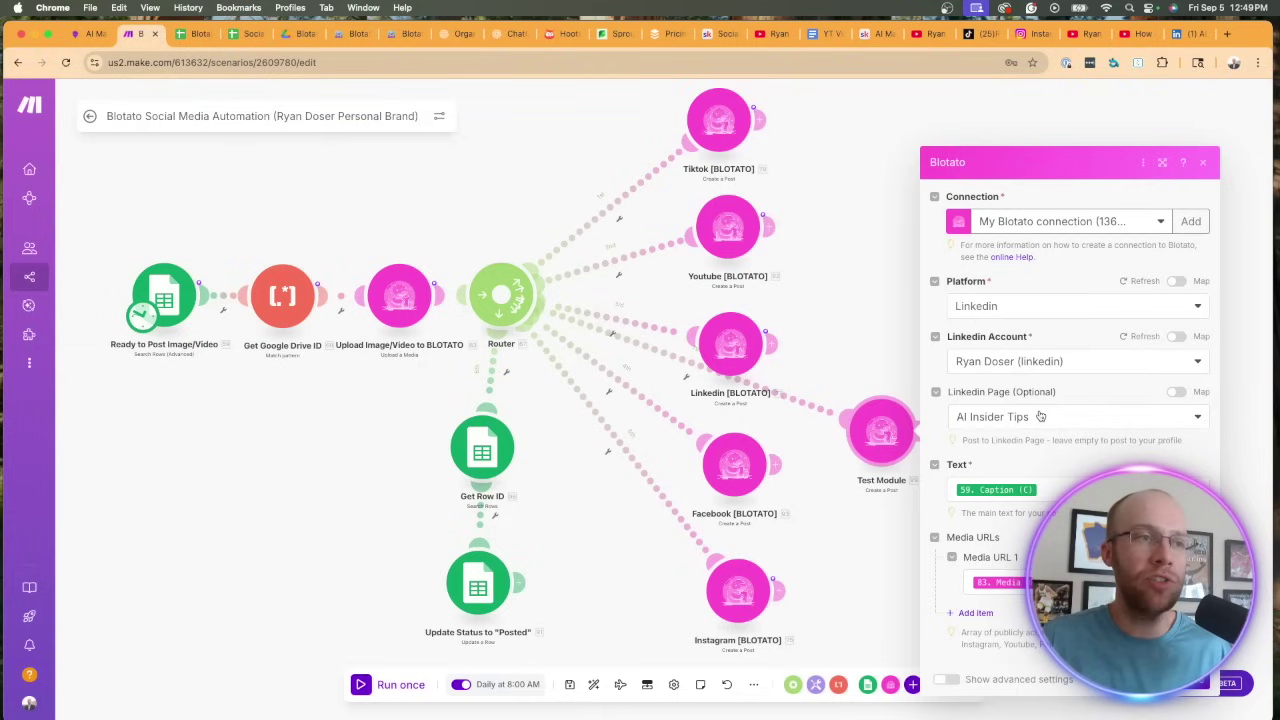
{"action": "left_click", "coordinate": [1040, 416]}
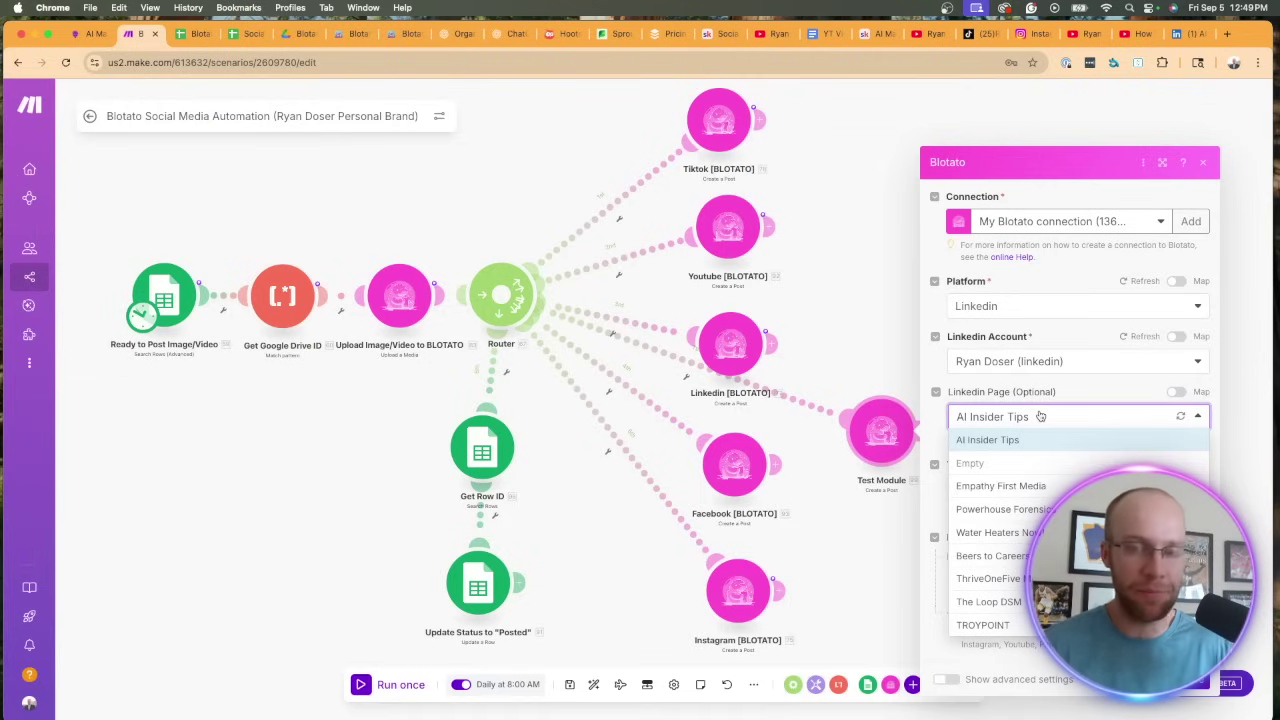
{"action": "left_click", "coordinate": [992, 443]}
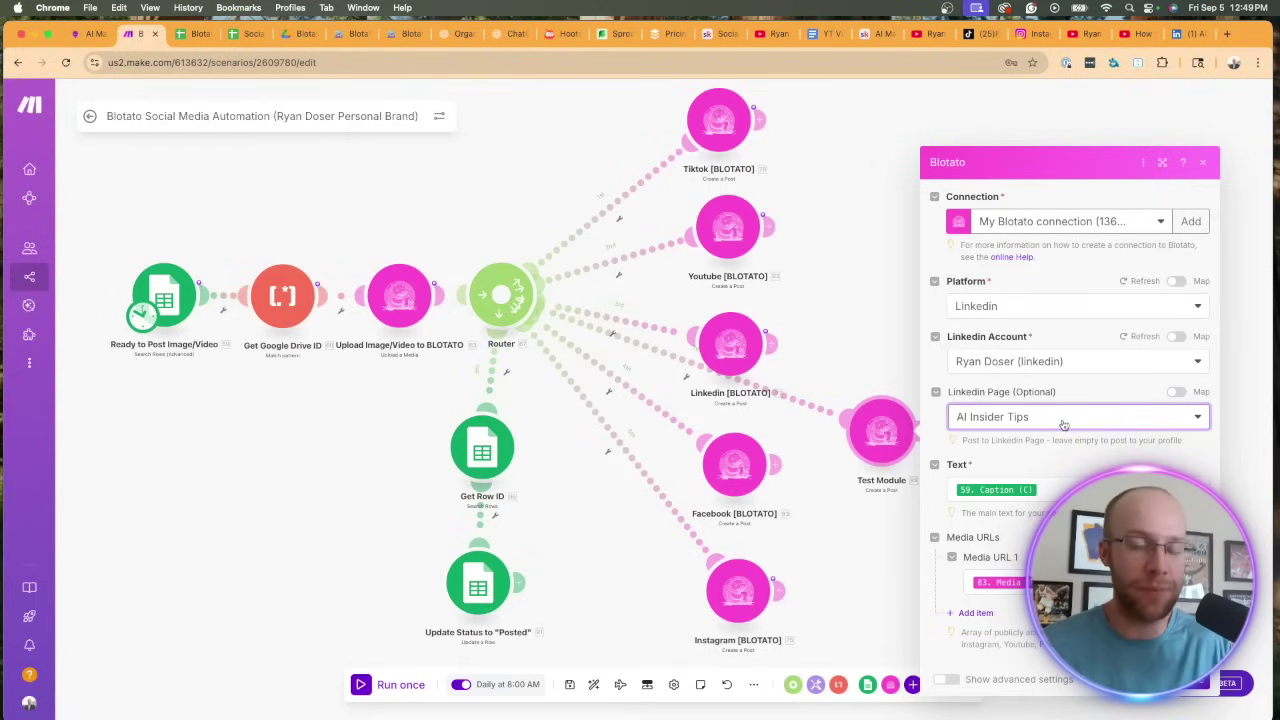
{"action": "left_click", "coordinate": [1188, 688]}
{"action": "left_click_drag", "start_coordinate": [885, 447], "coordinate": [884, 460]}
Step: Disable the Router's routes to the Tiktok, Youtube, Linkedin, Facebook and Instagram modules, leaving the Test Module route enabled
{"action": "right_click", "coordinate": [620, 196]}
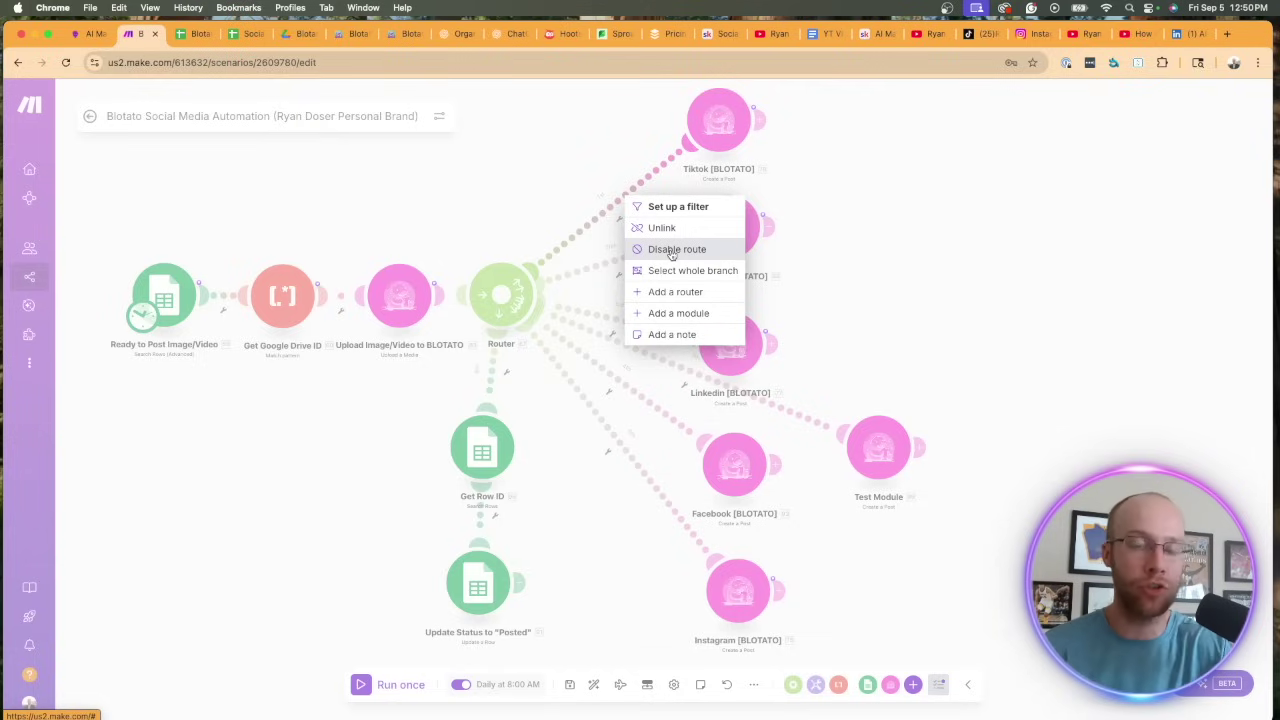
{"action": "left_click", "coordinate": [671, 250]}
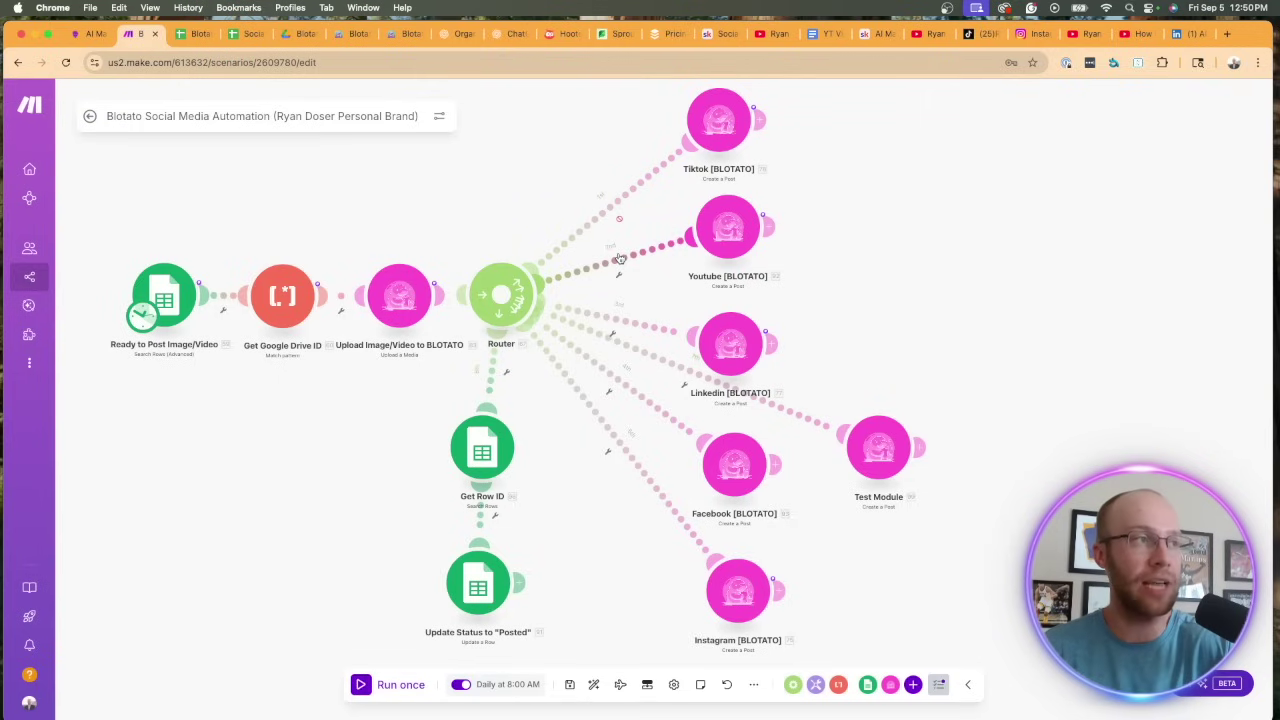
{"action": "right_click", "coordinate": [622, 264]}
{"action": "left_click", "coordinate": [670, 337]}
{"action": "right_click", "coordinate": [631, 318]}
{"action": "left_click", "coordinate": [622, 404]}
{"action": "right_click", "coordinate": [604, 370]}
{"action": "left_click", "coordinate": [596, 420]}
{"action": "right_click", "coordinate": [600, 418]}
{"action": "key", "text": "Escape"}
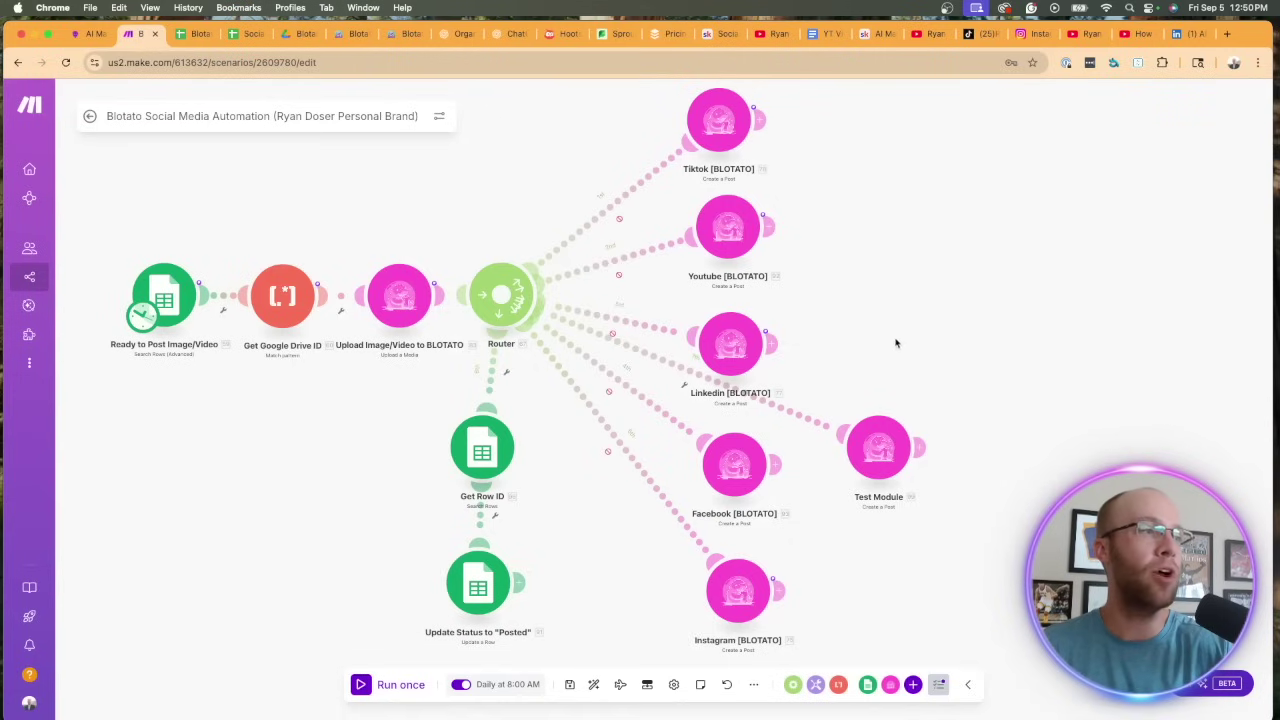
Step: Spread the Tiktok, Youtube, Linkedin and Test Module modules apart on the canvas, and run the scenario once
{"action": "left_click_drag", "start_coordinate": [706, 355], "coordinate": [769, 330]}
{"action": "left_click_drag", "start_coordinate": [727, 232], "coordinate": [771, 217]}
{"action": "left_click_drag", "start_coordinate": [722, 128], "coordinate": [741, 126]}
{"action": "left_click_drag", "start_coordinate": [892, 436], "coordinate": [905, 423]}
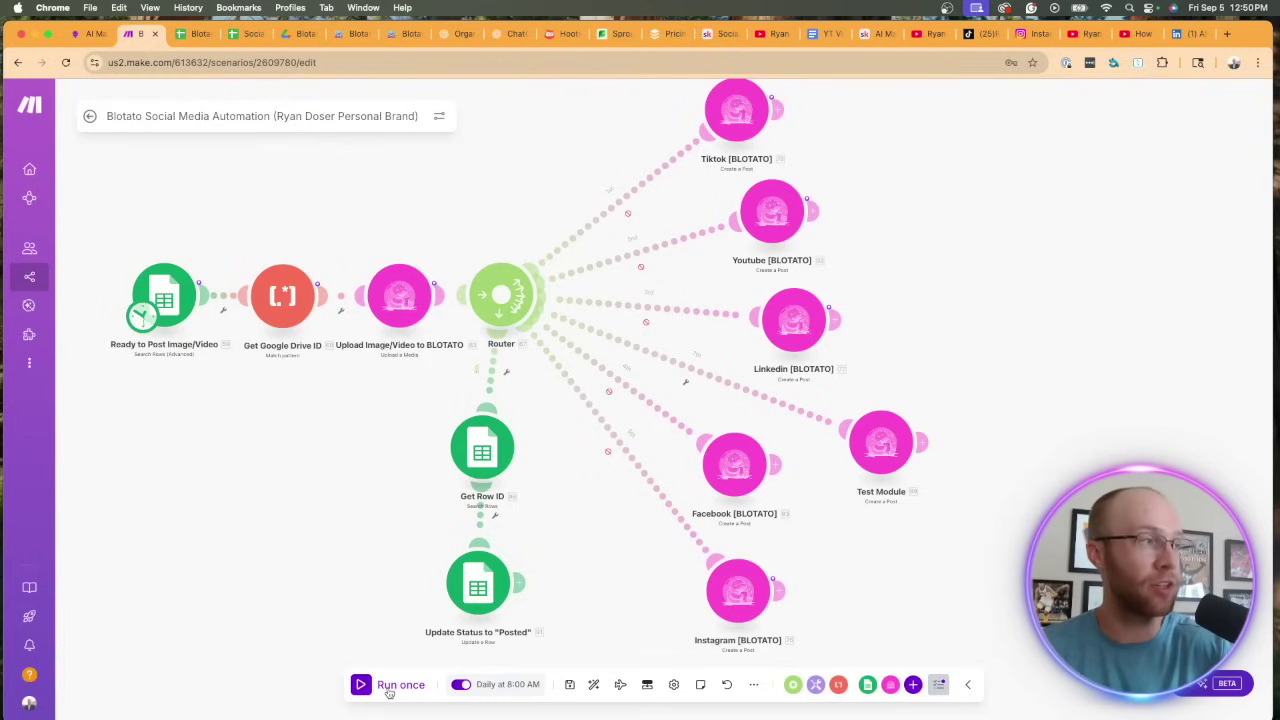
{"action": "left_click", "coordinate": [389, 692]}
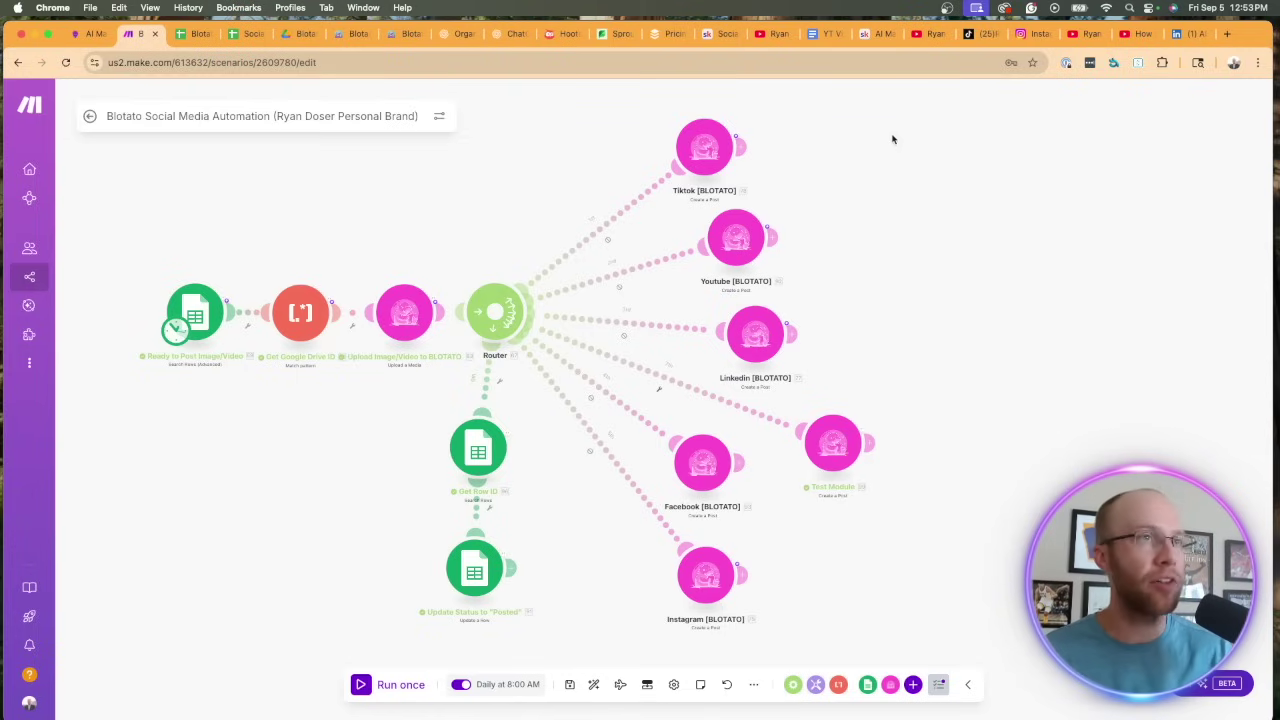
Step: Check the LinkedIn company page's published posts for the test video and its status in row 34 of the Blotato Automation Demo sheet
{"action": "left_click", "coordinate": [1180, 36]}
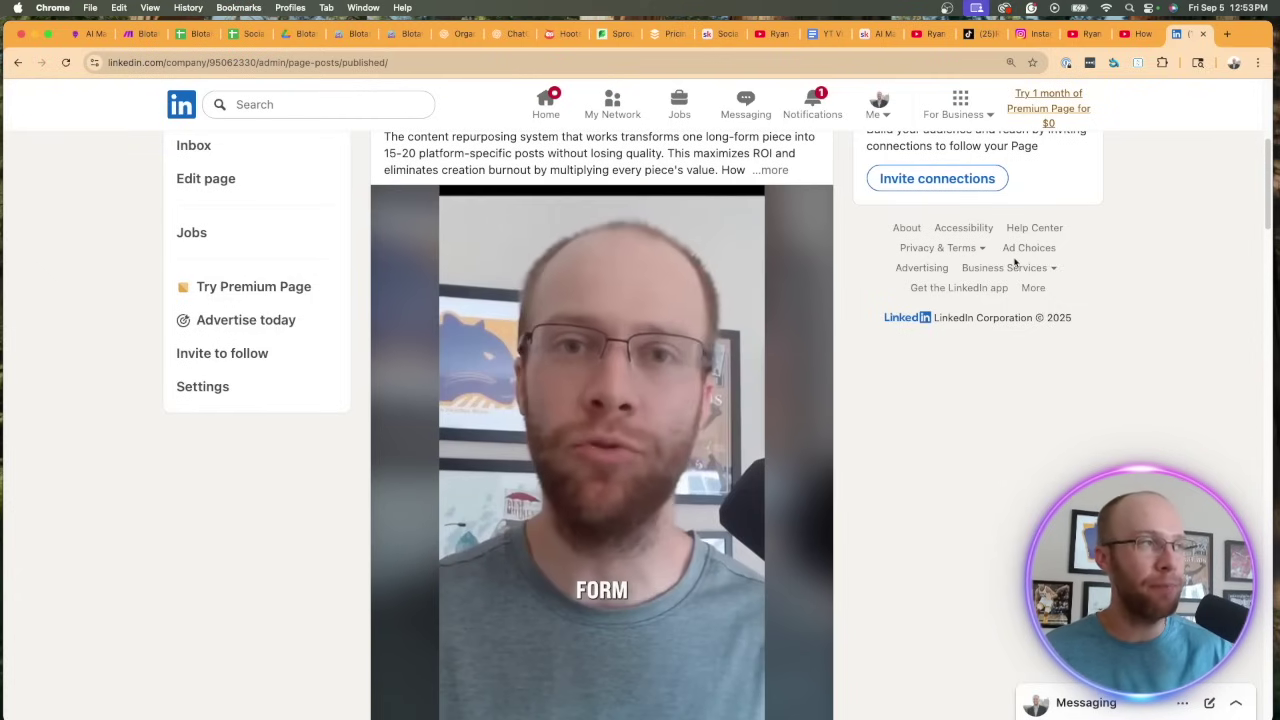
{"action": "scroll", "coordinate": [883, 323], "scroll_direction": "up", "scroll_amount": 2}
{"action": "scroll", "coordinate": [740, 330], "scroll_direction": "down", "scroll_amount": 3}
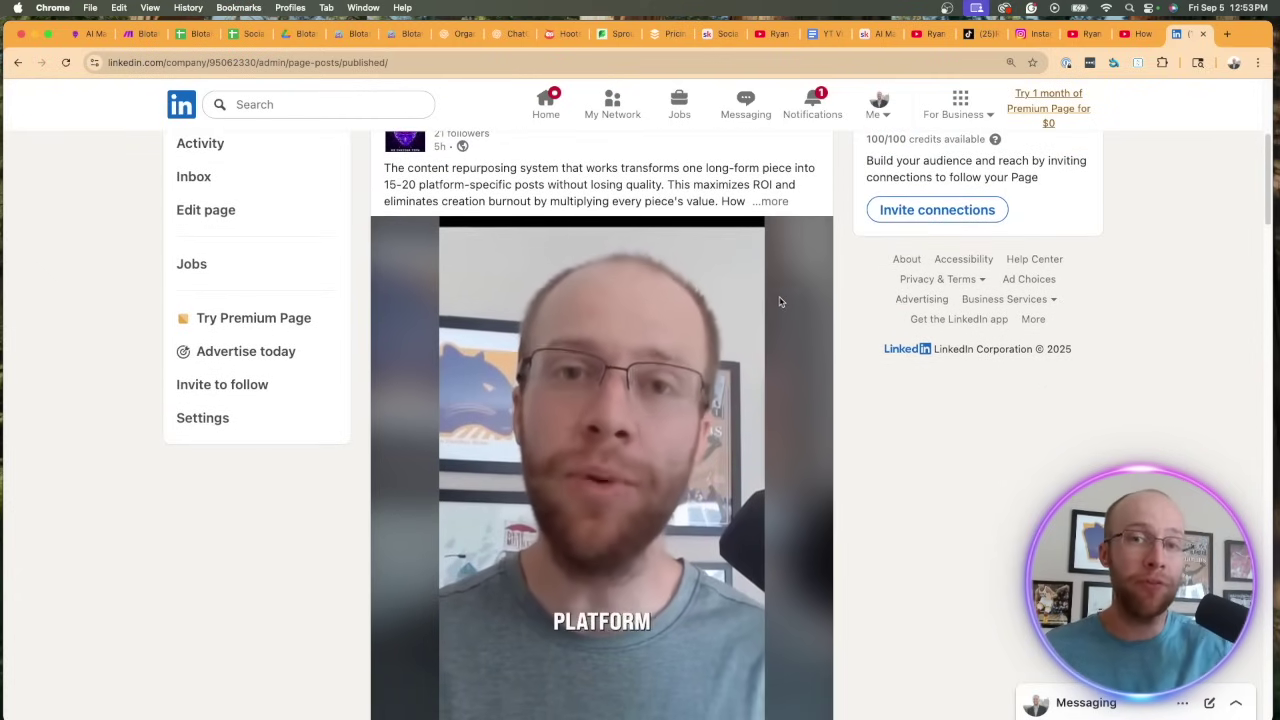
{"action": "left_click", "coordinate": [191, 36]}
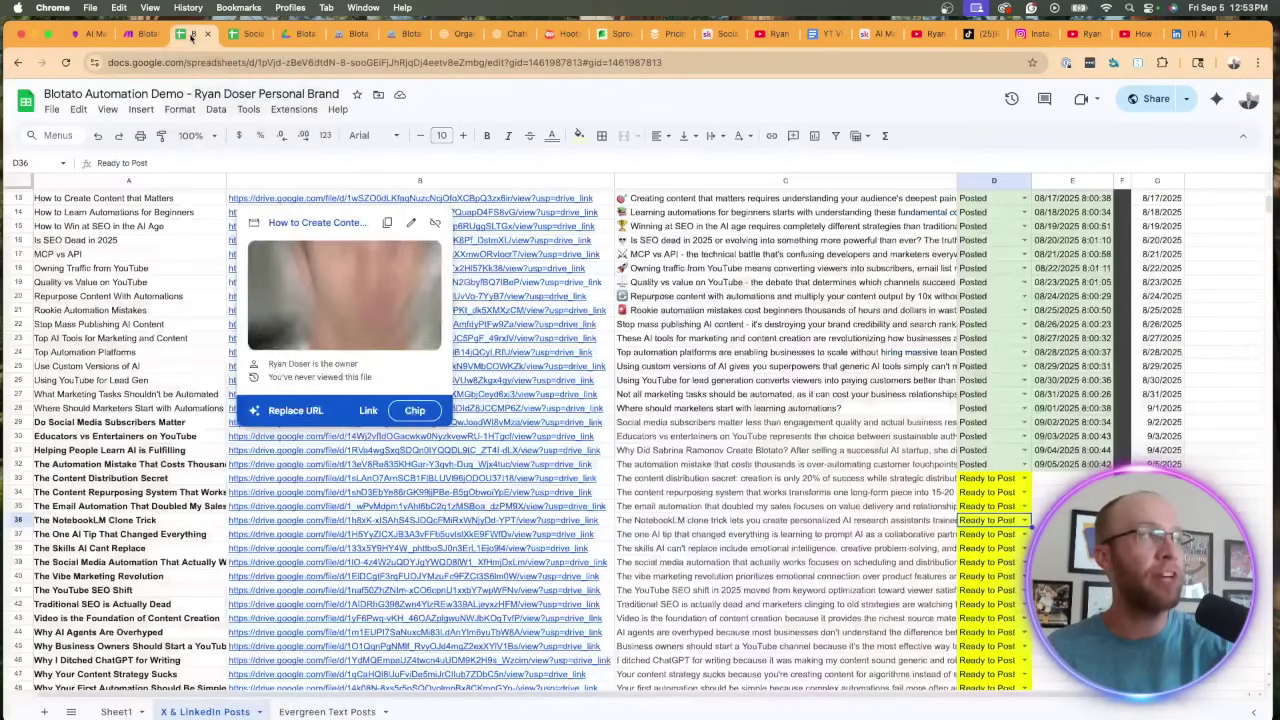
{"action": "left_click", "coordinate": [986, 494]}
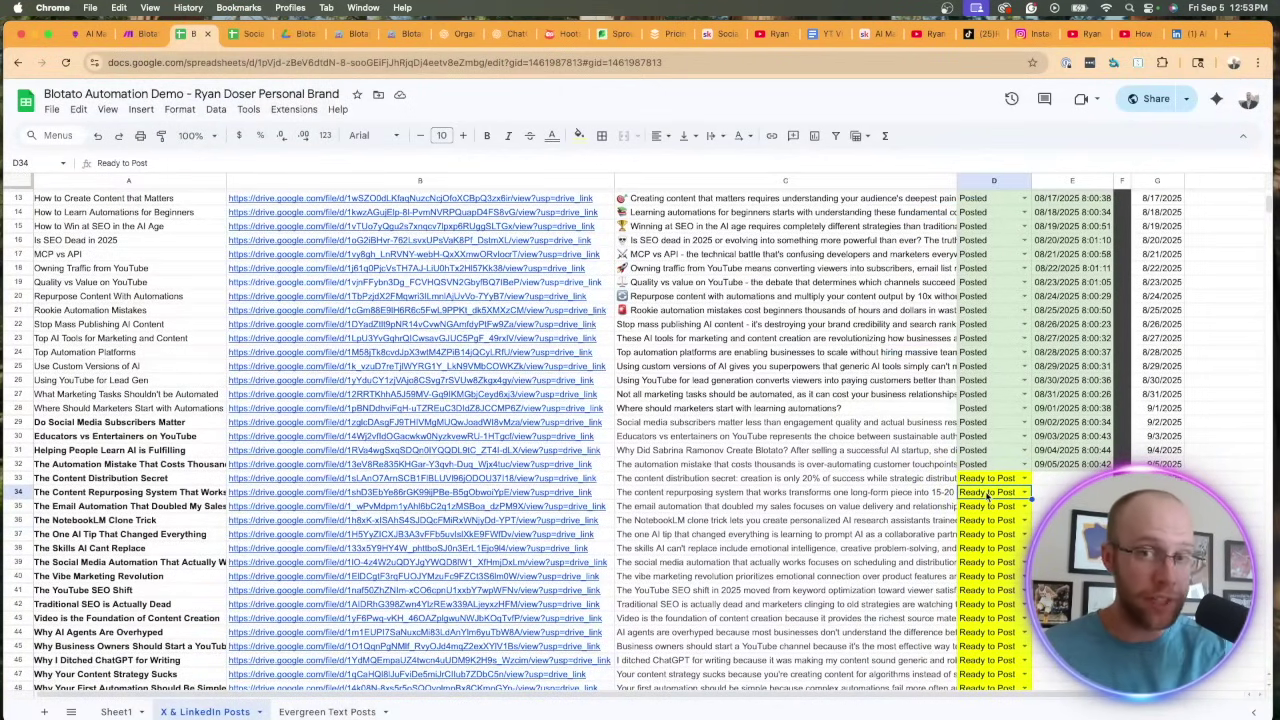
Step: Return to the Make scenario and review the frequency and time in its schedule settings without changing them
{"action": "left_click", "coordinate": [147, 36]}
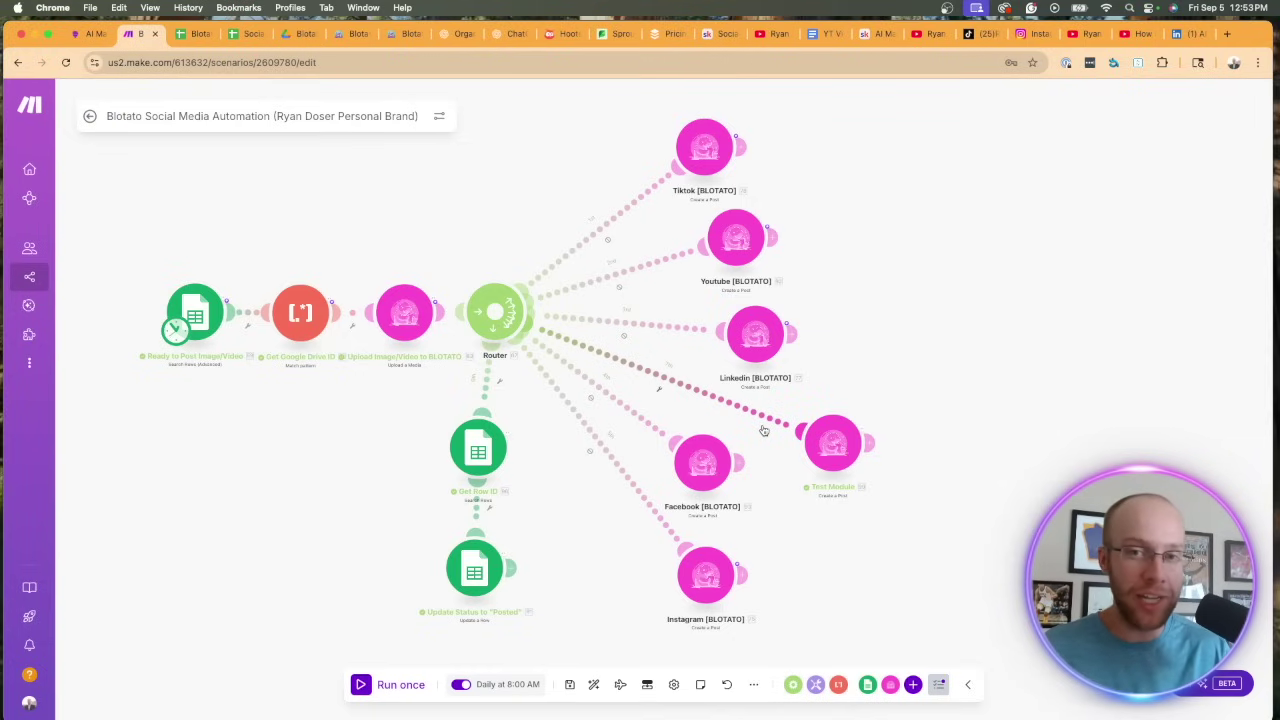
{"action": "left_click", "coordinate": [505, 685]}
{"action": "left_click", "coordinate": [265, 297]}
{"action": "left_click", "coordinate": [262, 355]}
{"action": "left_click", "coordinate": [265, 344]}
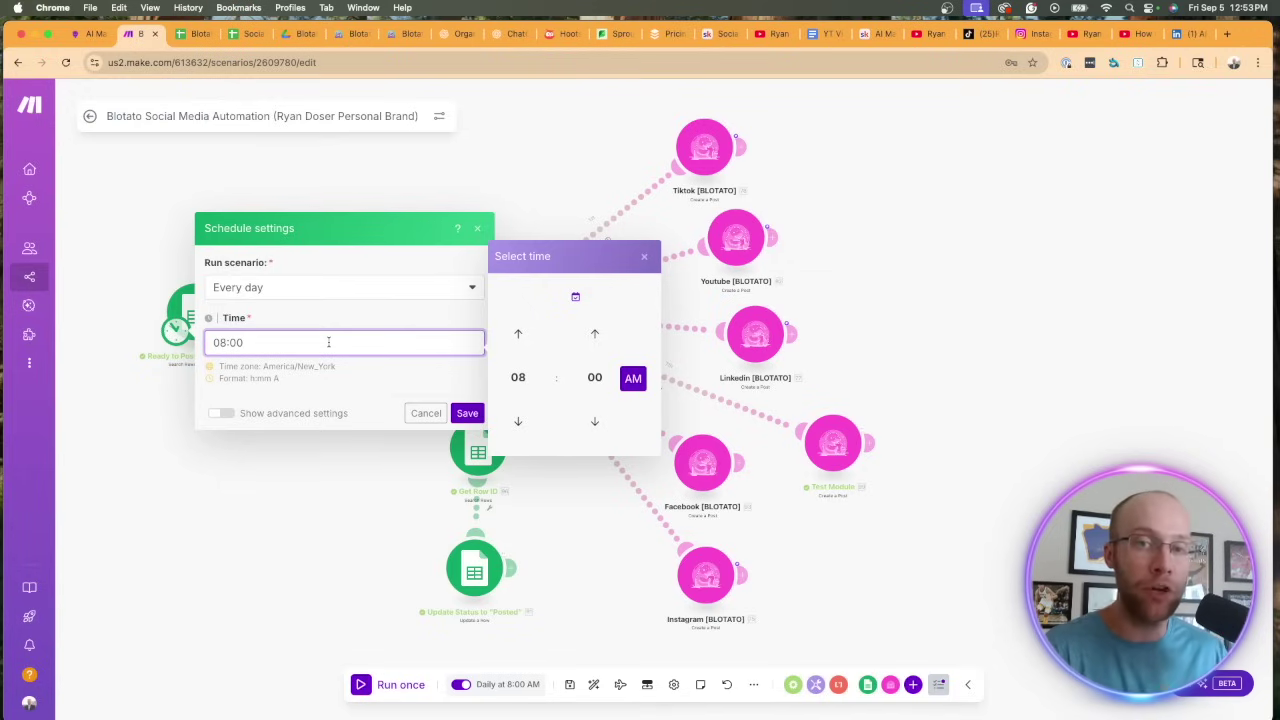
{"action": "left_click", "coordinate": [644, 257]}
{"action": "left_click", "coordinate": [645, 280]}
Step: Delete the Test Module from the scenario
{"action": "right_click", "coordinate": [757, 415]}
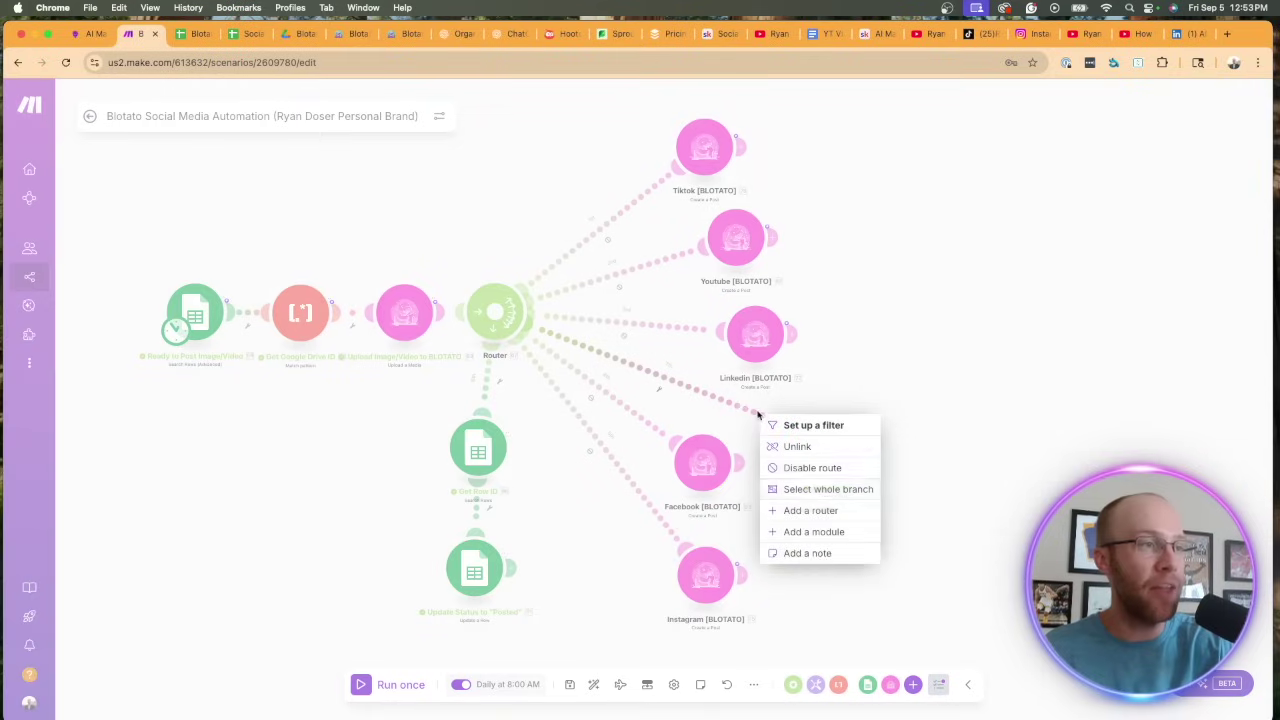
{"action": "right_click", "coordinate": [833, 445]}
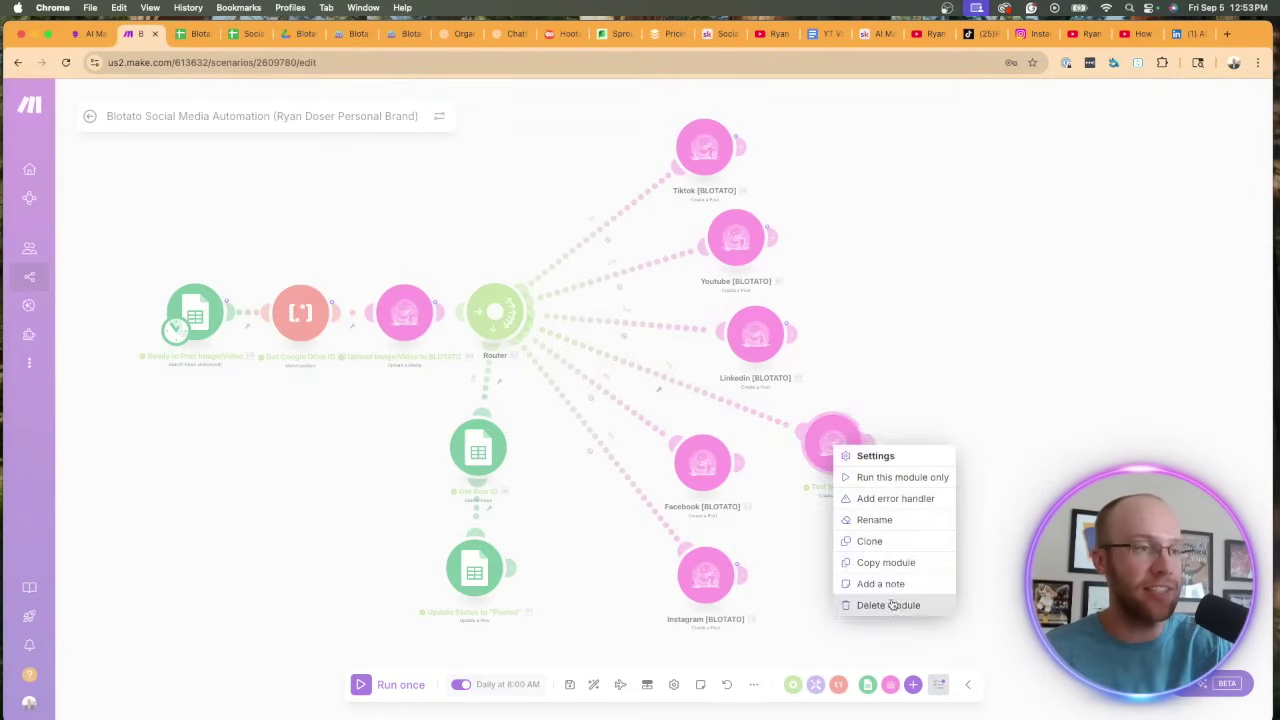
{"action": "left_click", "coordinate": [889, 605]}
Step: Enable the Router's routes to Linkedin, Youtube, Tiktok, Facebook and Instagram, and move the Facebook and Instagram modules in line with the others
{"action": "right_click", "coordinate": [659, 330]}
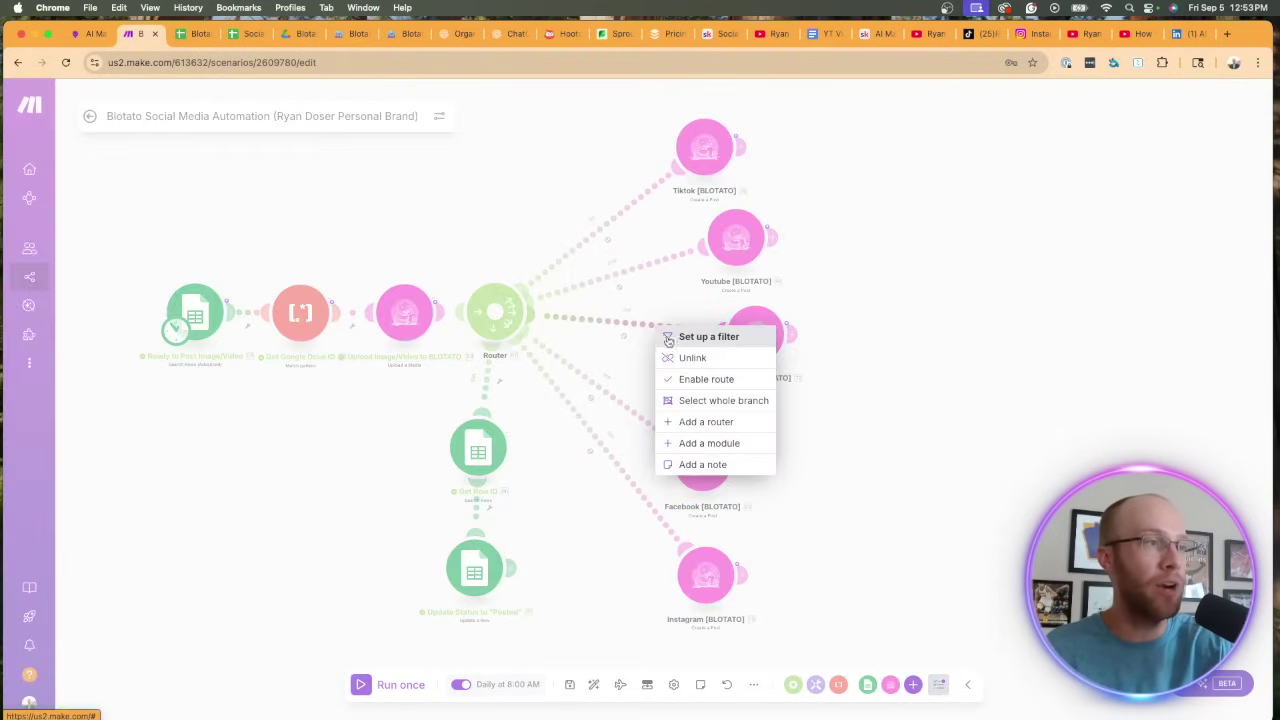
{"action": "left_click", "coordinate": [652, 305]}
{"action": "right_click", "coordinate": [650, 292]}
{"action": "left_click", "coordinate": [648, 296]}
{"action": "right_click", "coordinate": [612, 238]}
{"action": "left_click", "coordinate": [623, 277]}
{"action": "right_click", "coordinate": [632, 419]}
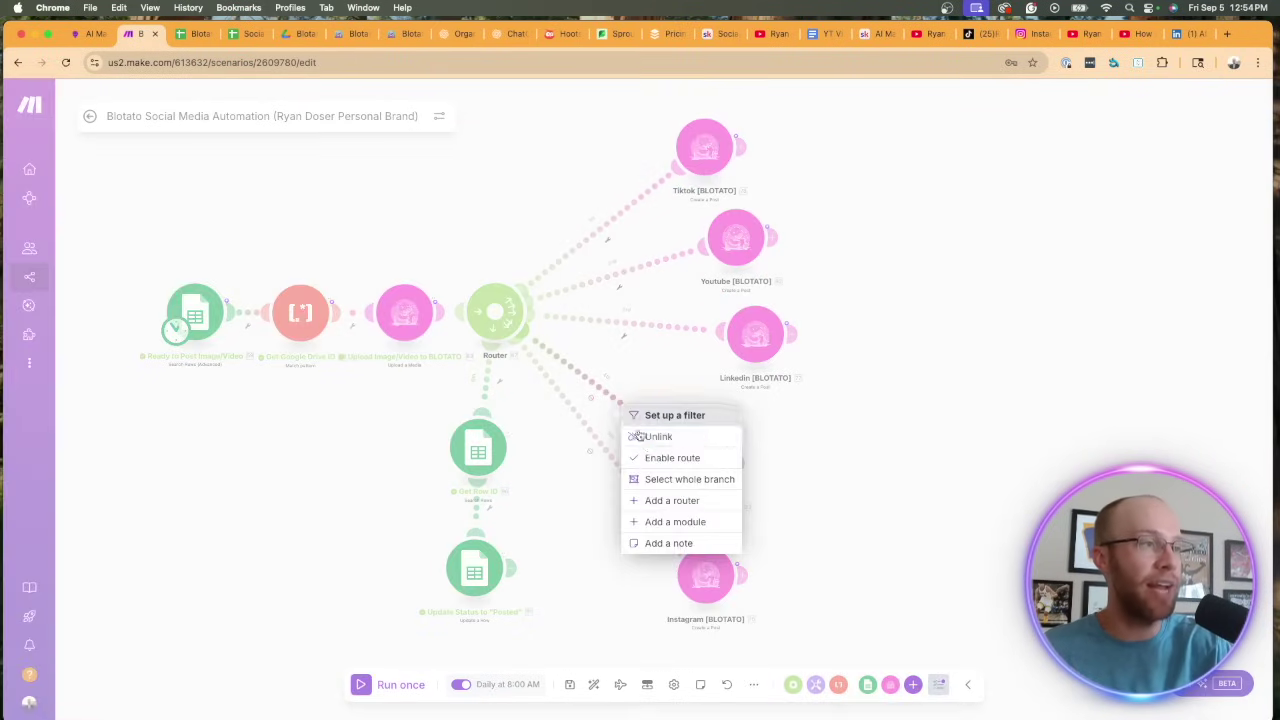
{"action": "left_click", "coordinate": [672, 457]}
{"action": "right_click", "coordinate": [628, 466]}
{"action": "left_click", "coordinate": [655, 508]}
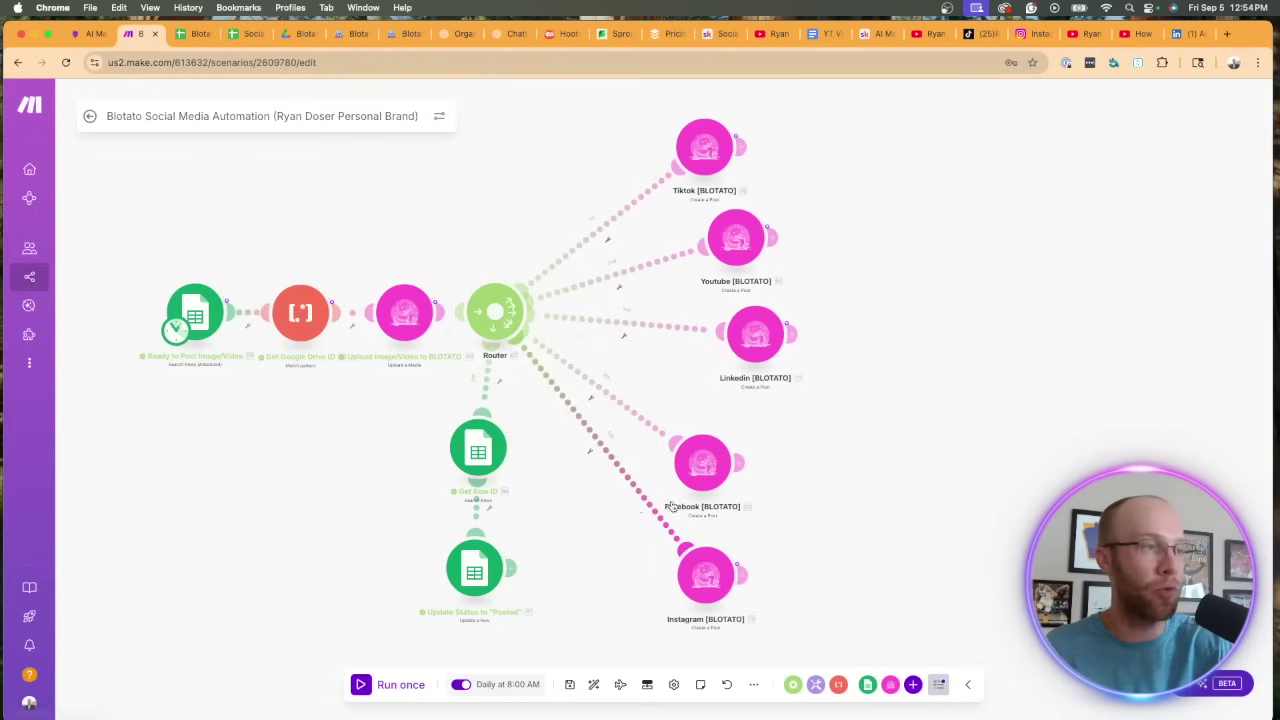
{"action": "left_click_drag", "start_coordinate": [703, 462], "coordinate": [763, 450]}
{"action": "left_click_drag", "start_coordinate": [718, 546], "coordinate": [793, 521]}
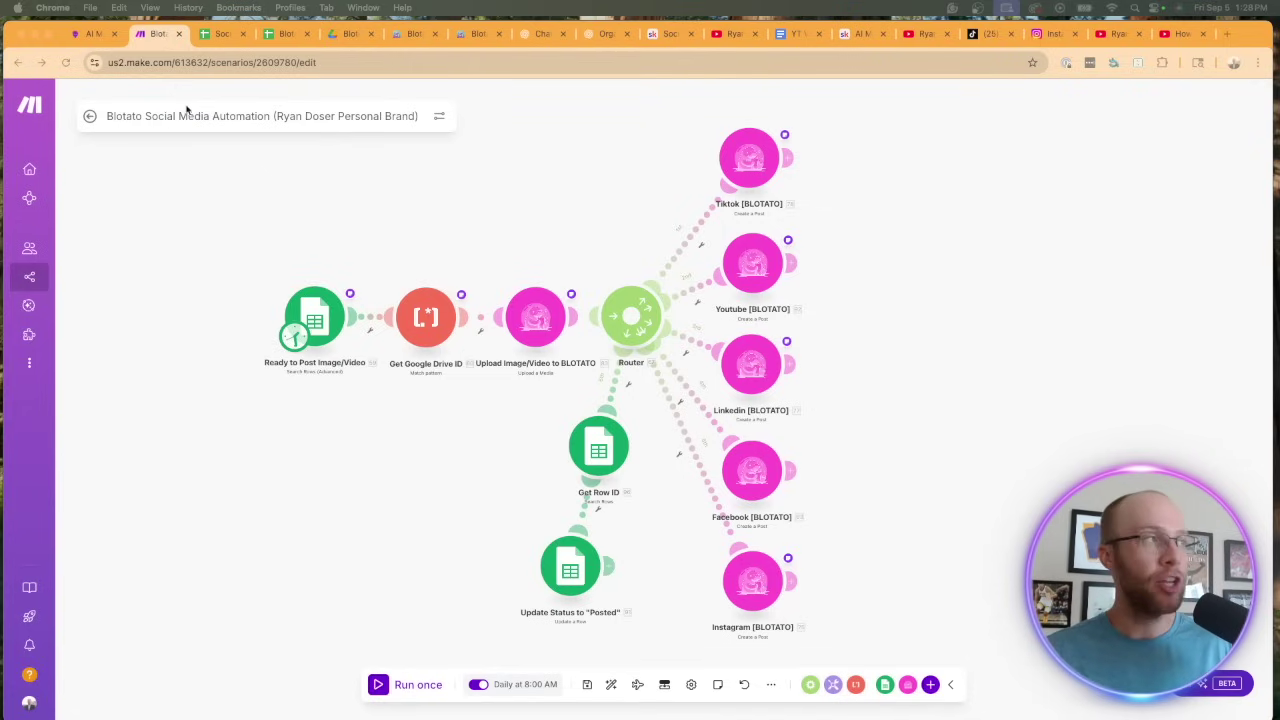
Step: Review the important notes, title and caption columns of the Social Media Automation Template, and compare them with the Blotato Automation Demo sheet
{"action": "left_click", "coordinate": [212, 34]}
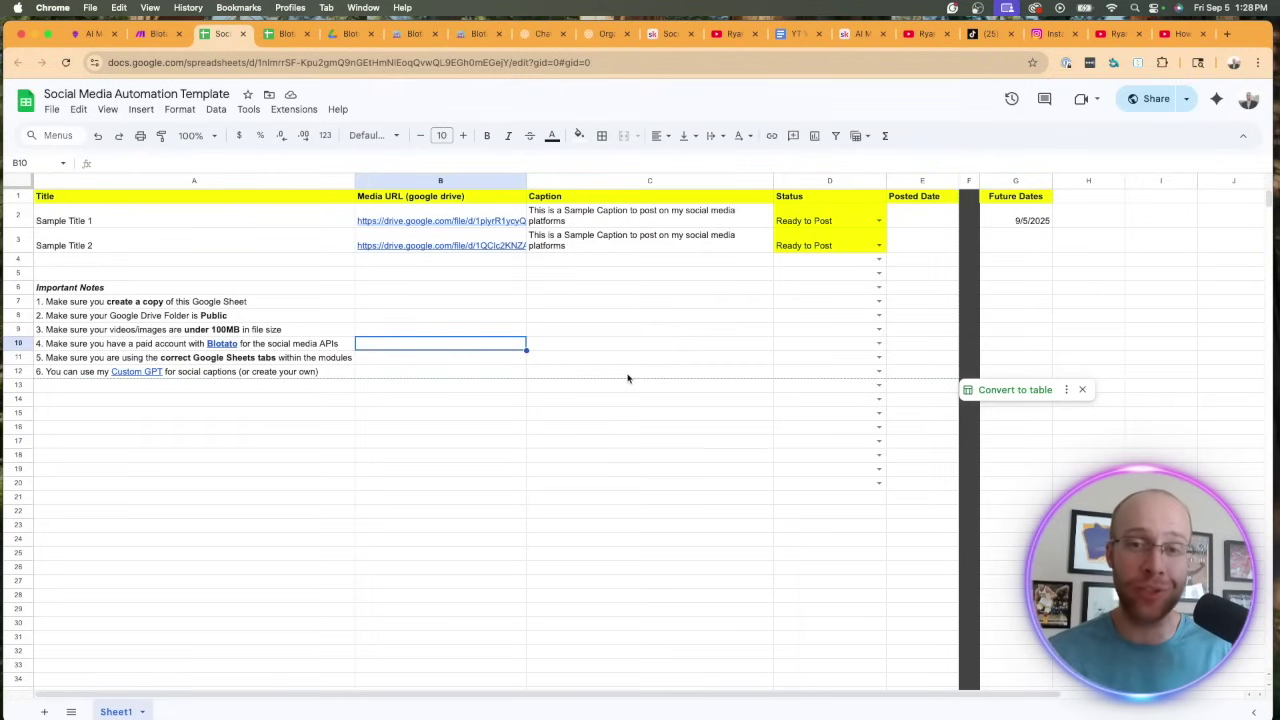
{"action": "left_click", "coordinate": [446, 414]}
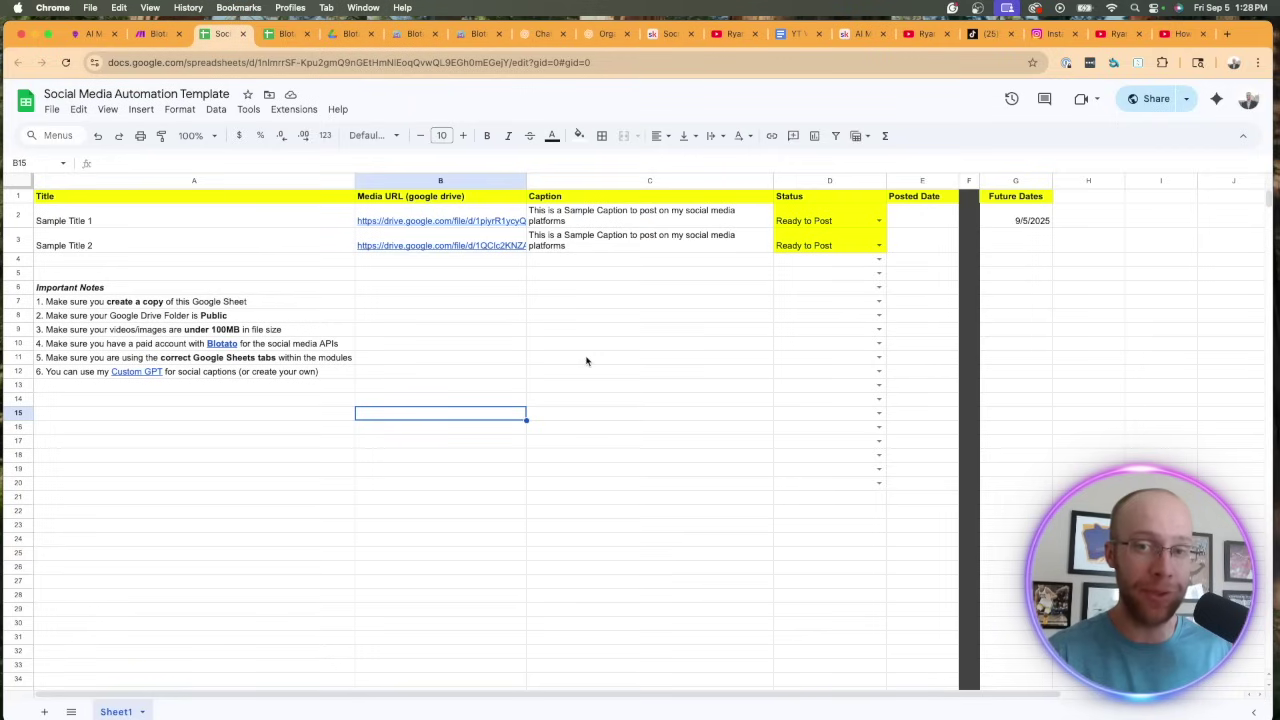
{"action": "left_click", "coordinate": [140, 230]}
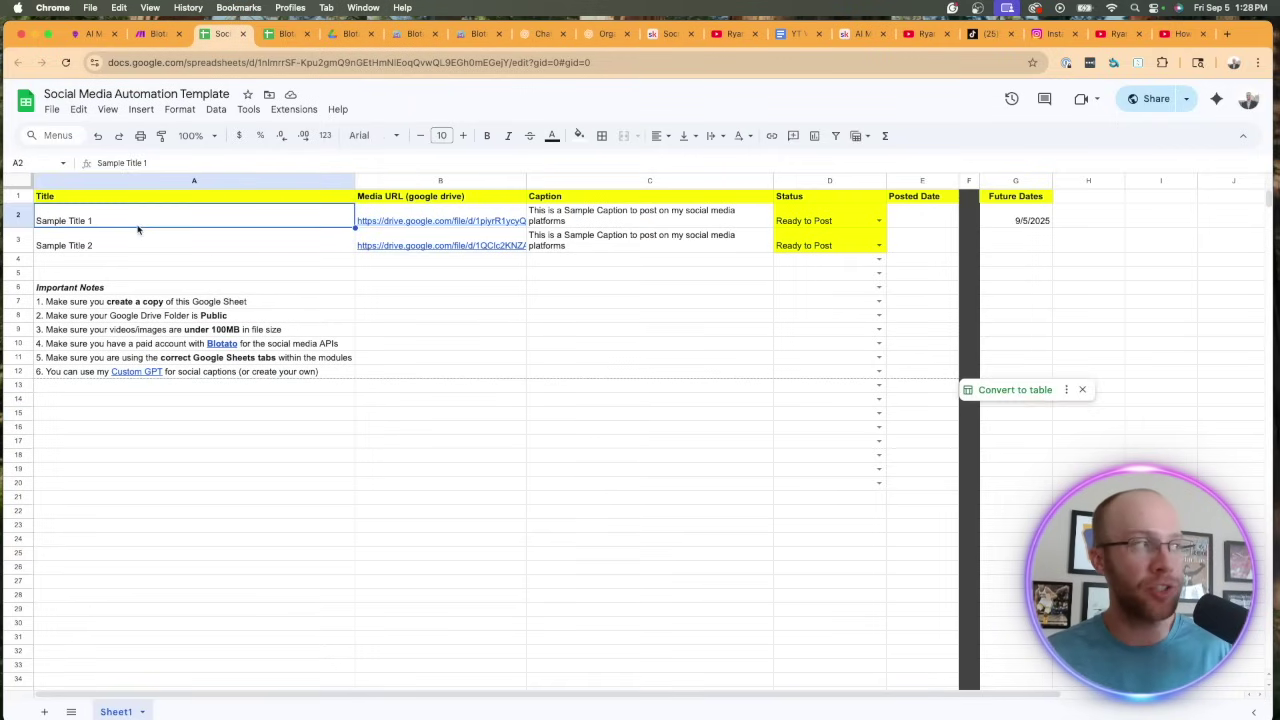
{"action": "left_click", "coordinate": [551, 221]}
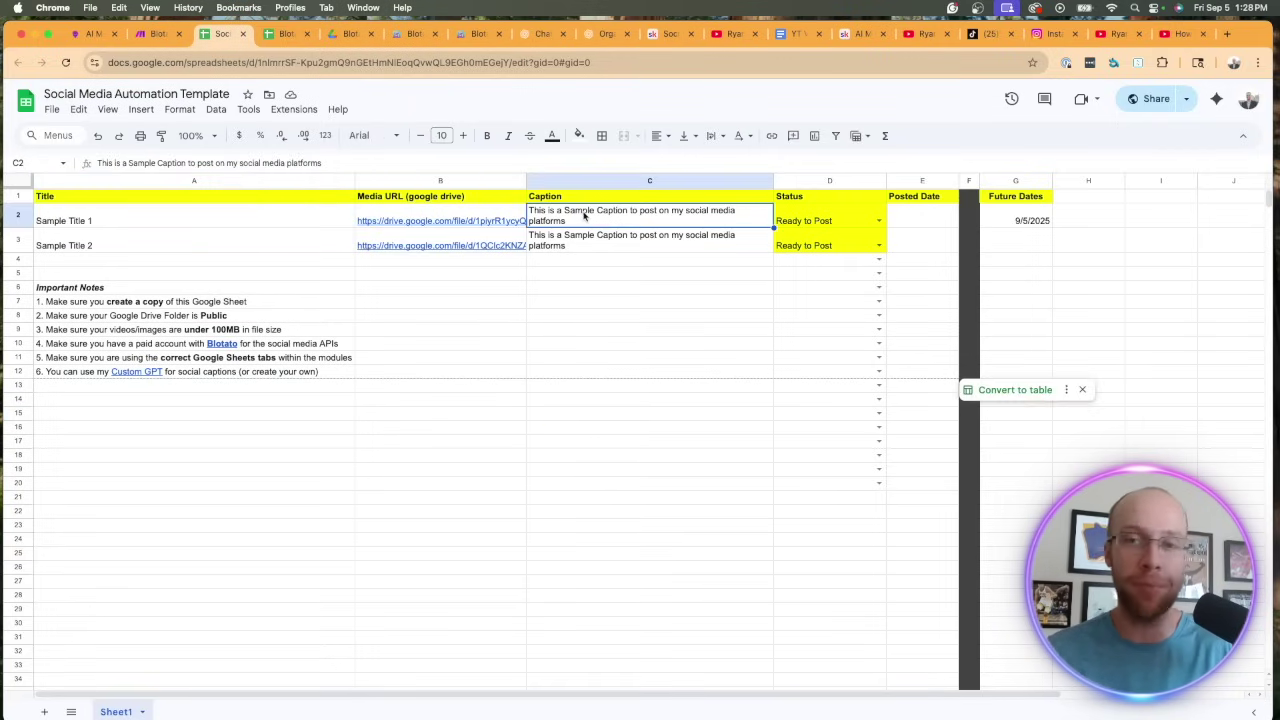
{"action": "left_click", "coordinate": [273, 40]}
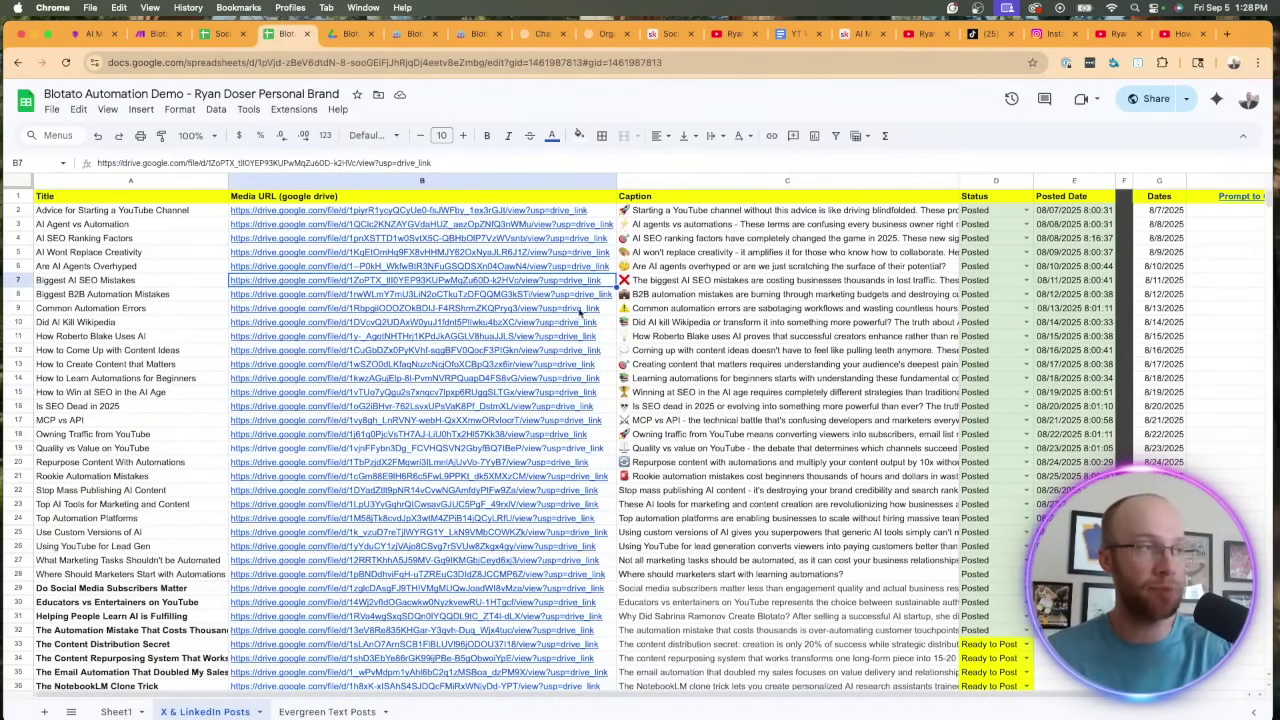
Step: Show the Blotato Automation Files folder in Google Drive as a list and examine the names and file sizes of its videos
{"action": "left_click", "coordinate": [353, 36]}
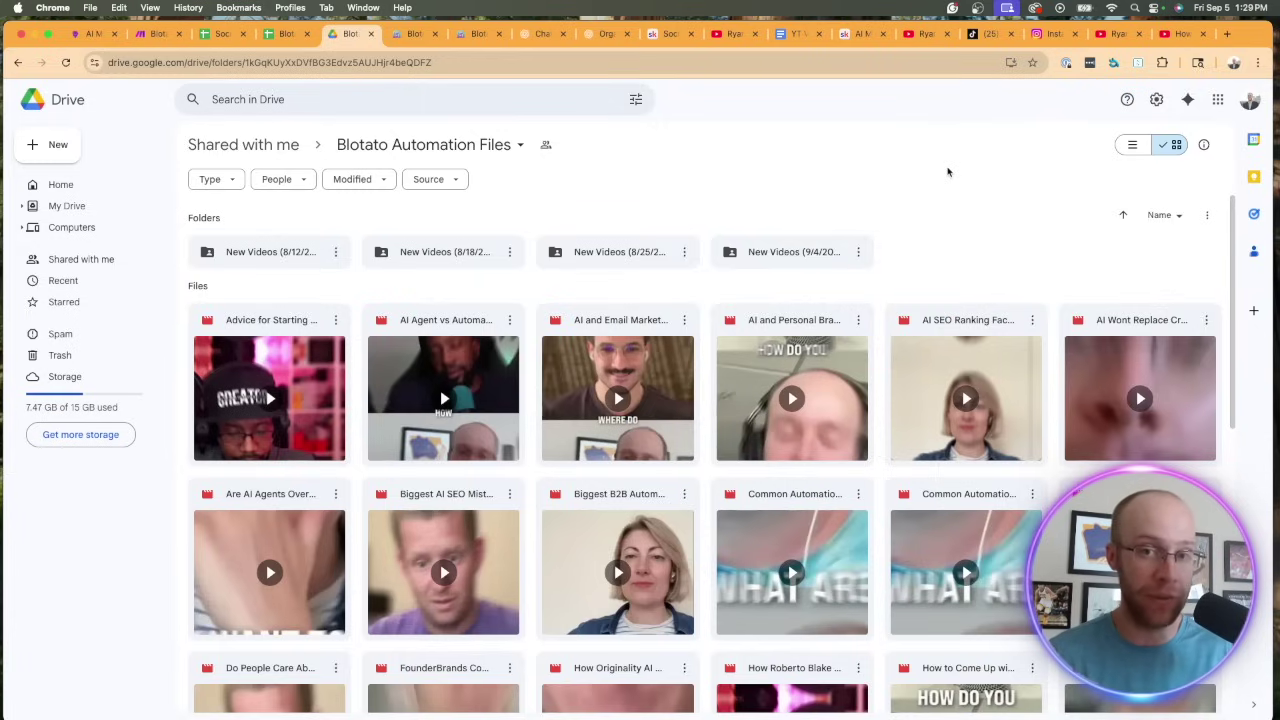
{"action": "left_click", "coordinate": [1132, 145]}
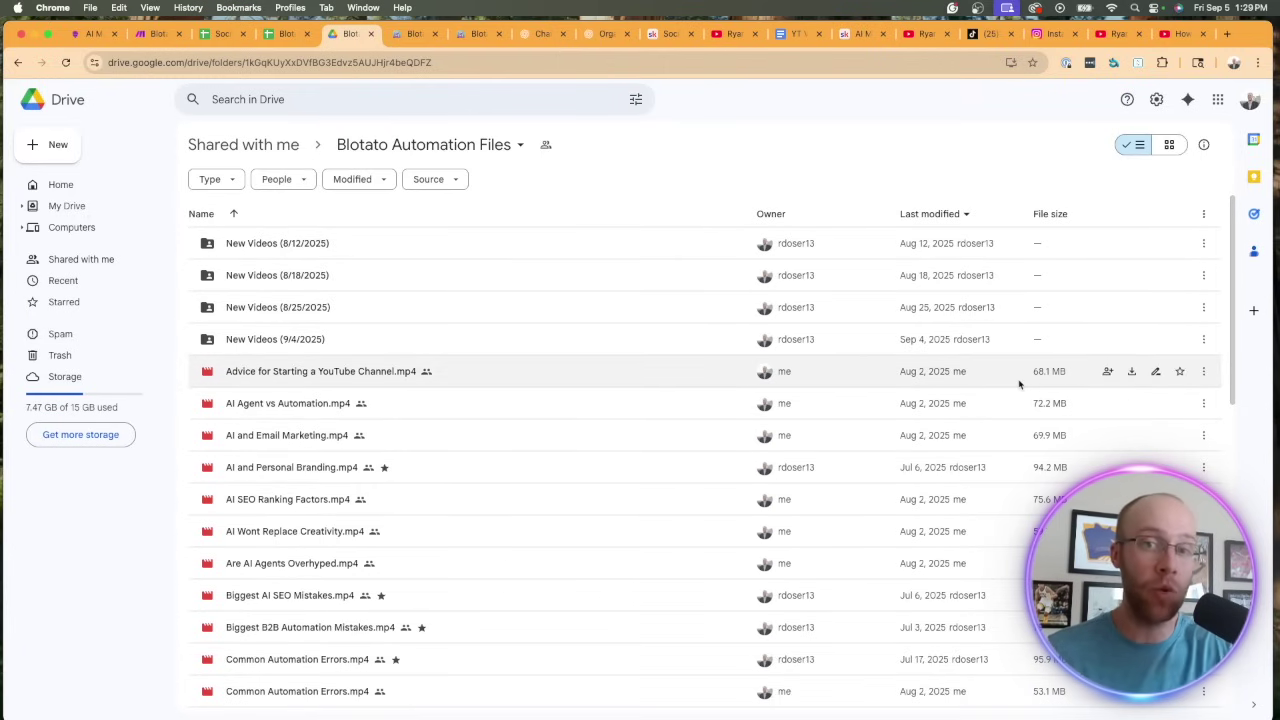
{"action": "scroll", "coordinate": [1040, 395], "scroll_direction": "down", "scroll_amount": 5}
{"action": "scroll", "coordinate": [1020, 383], "scroll_direction": "down", "scroll_amount": 5}
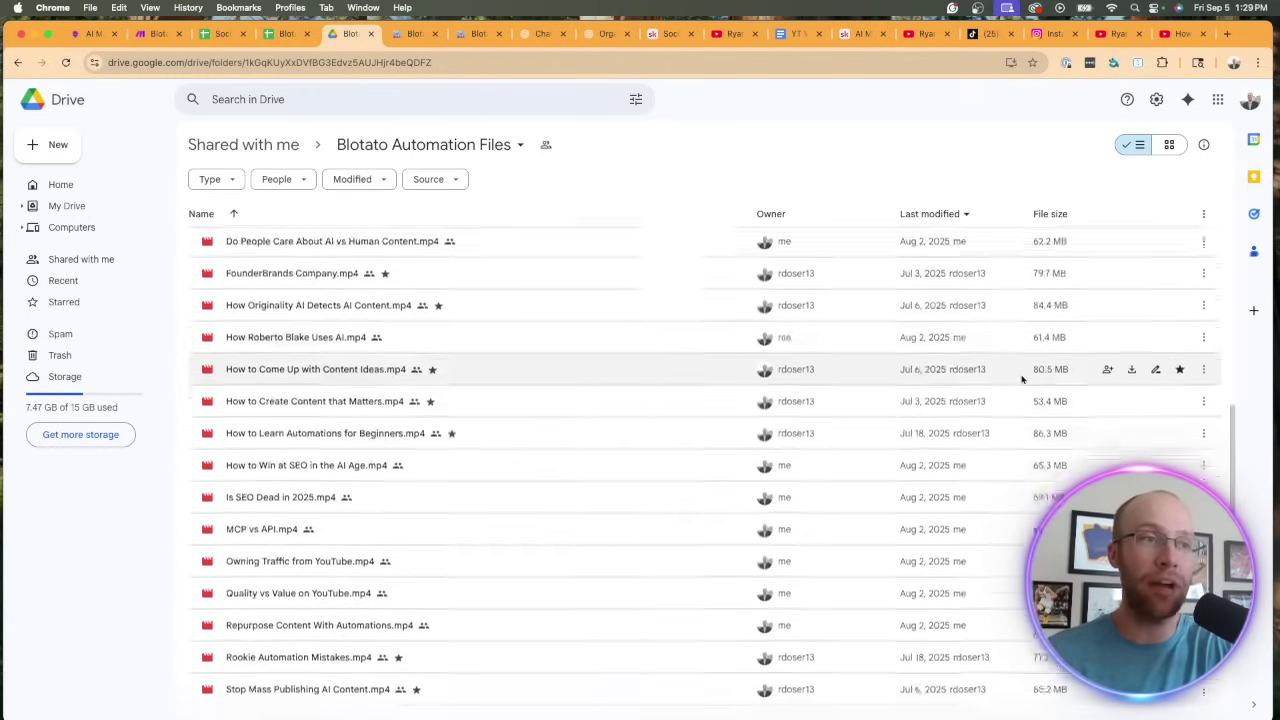
{"action": "scroll", "coordinate": [1020, 383], "scroll_direction": "up", "scroll_amount": 10}
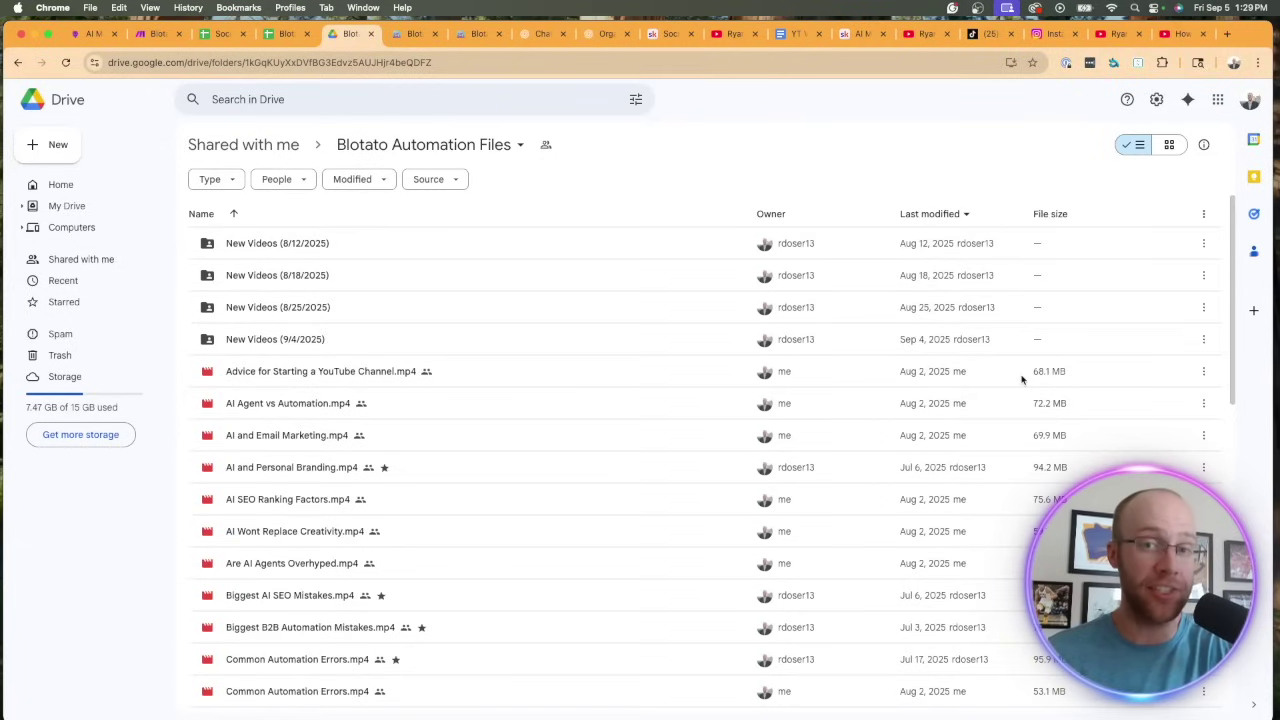
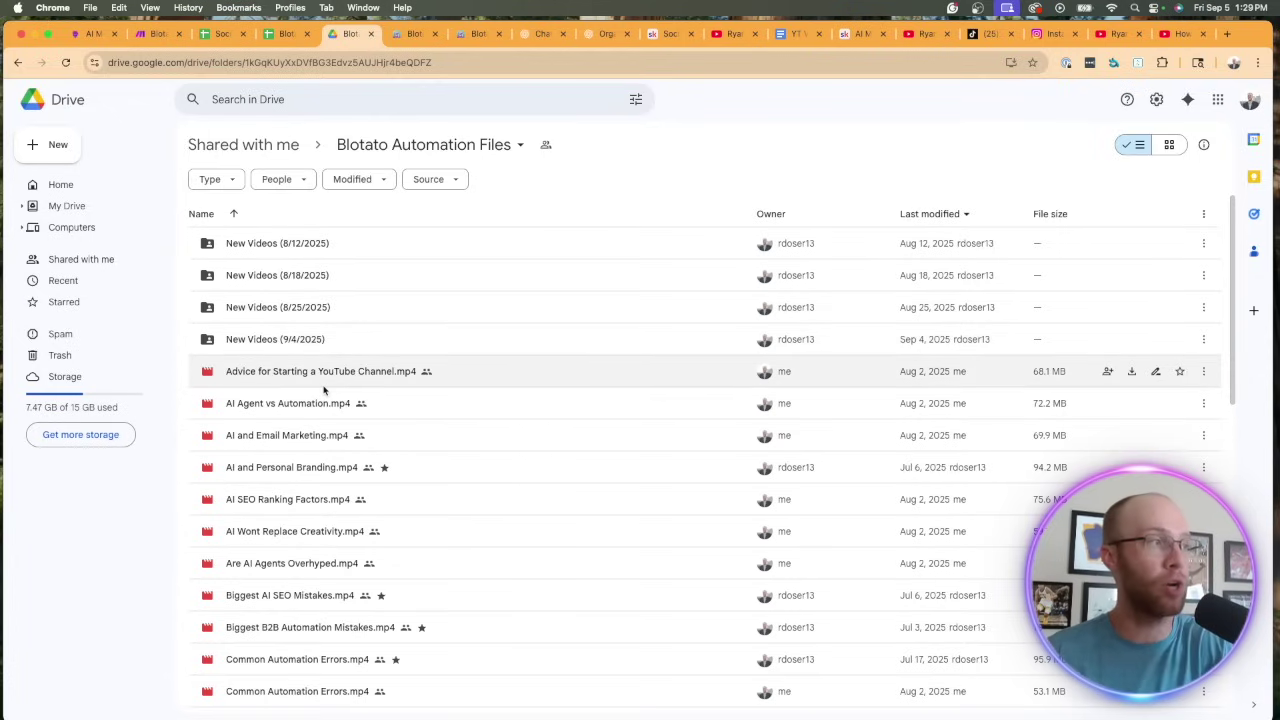
{"action": "left_click", "coordinate": [300, 435]}
{"action": "scroll", "coordinate": [298, 350], "scroll_direction": "down", "scroll_amount": 1}
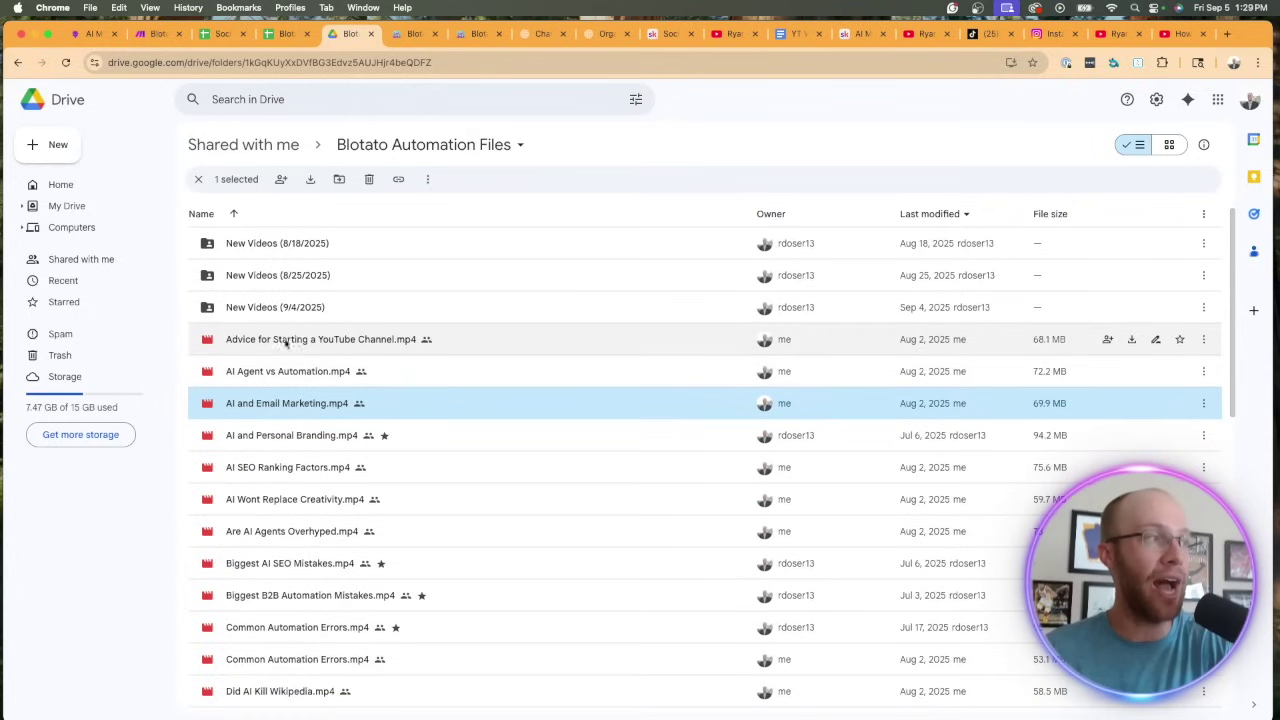
Step: Extend the video selection through Where Should Marketers Start with Automations.mp4 and copy the links of all selected videos
{"action": "scroll", "coordinate": [320, 460], "scroll_direction": "down", "scroll_amount": 10}
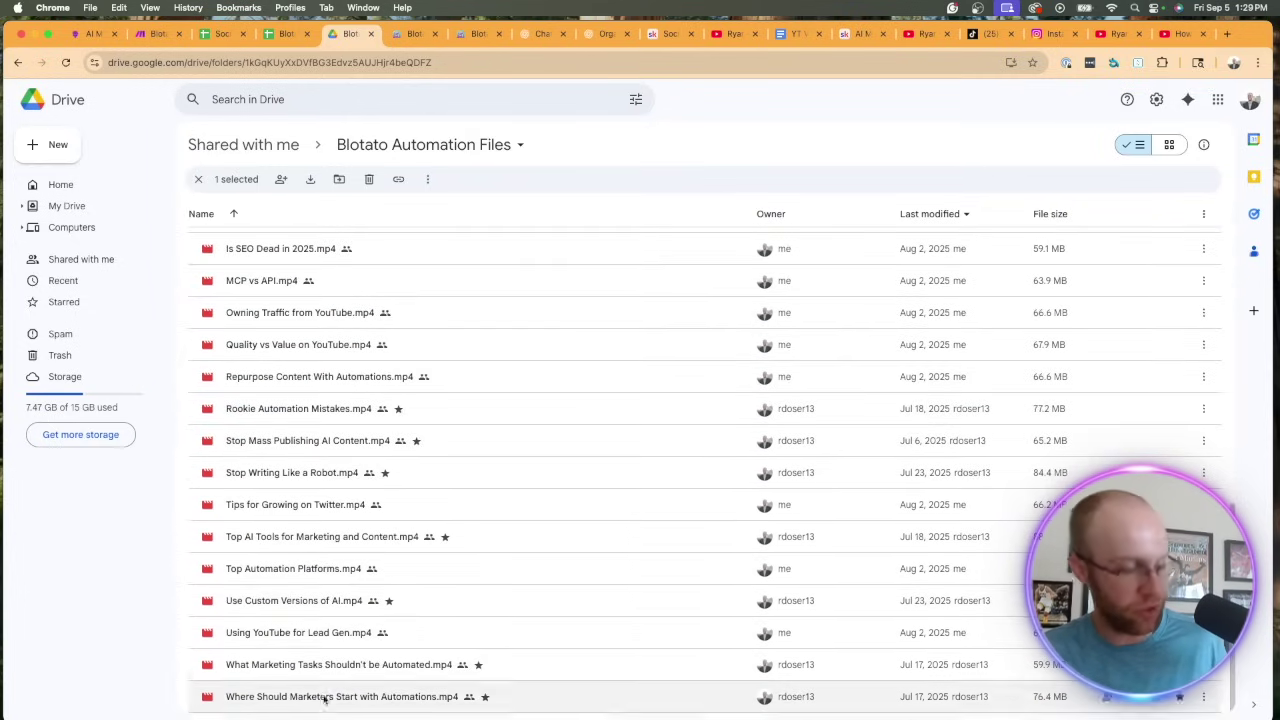
{"action": "left_click", "coordinate": [480, 697], "text": "shift"}
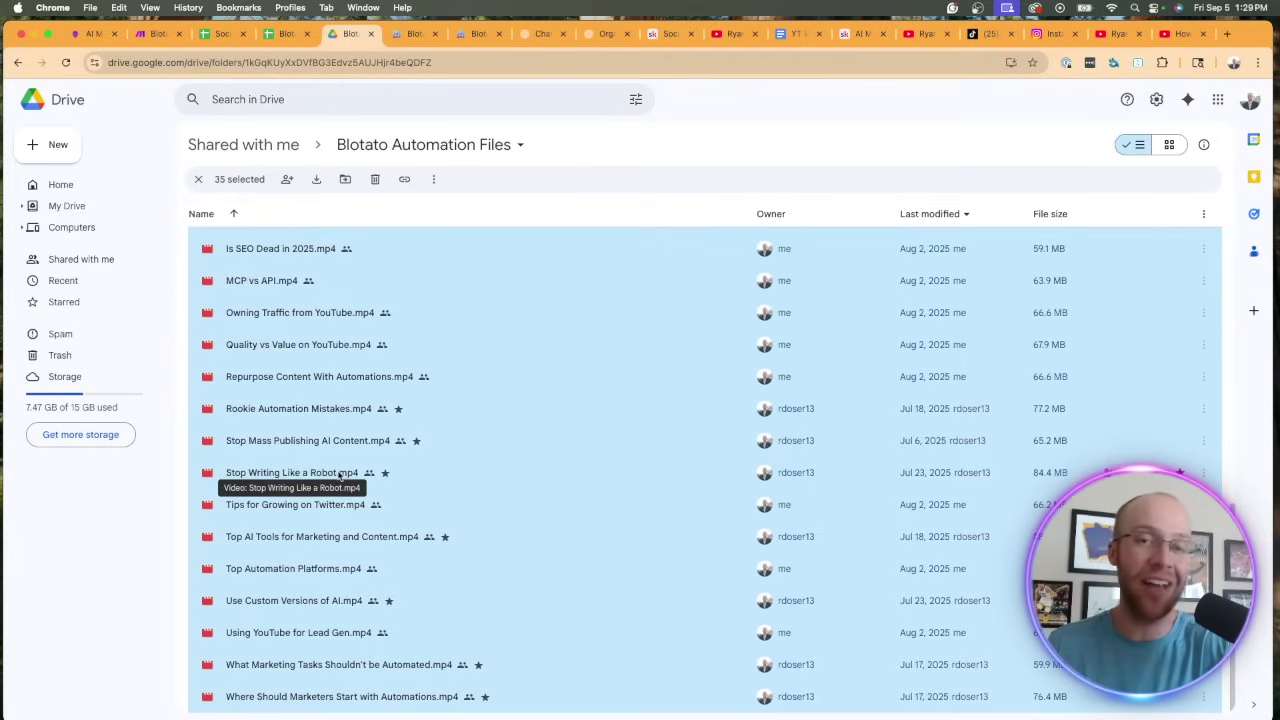
{"action": "left_click", "coordinate": [404, 181]}
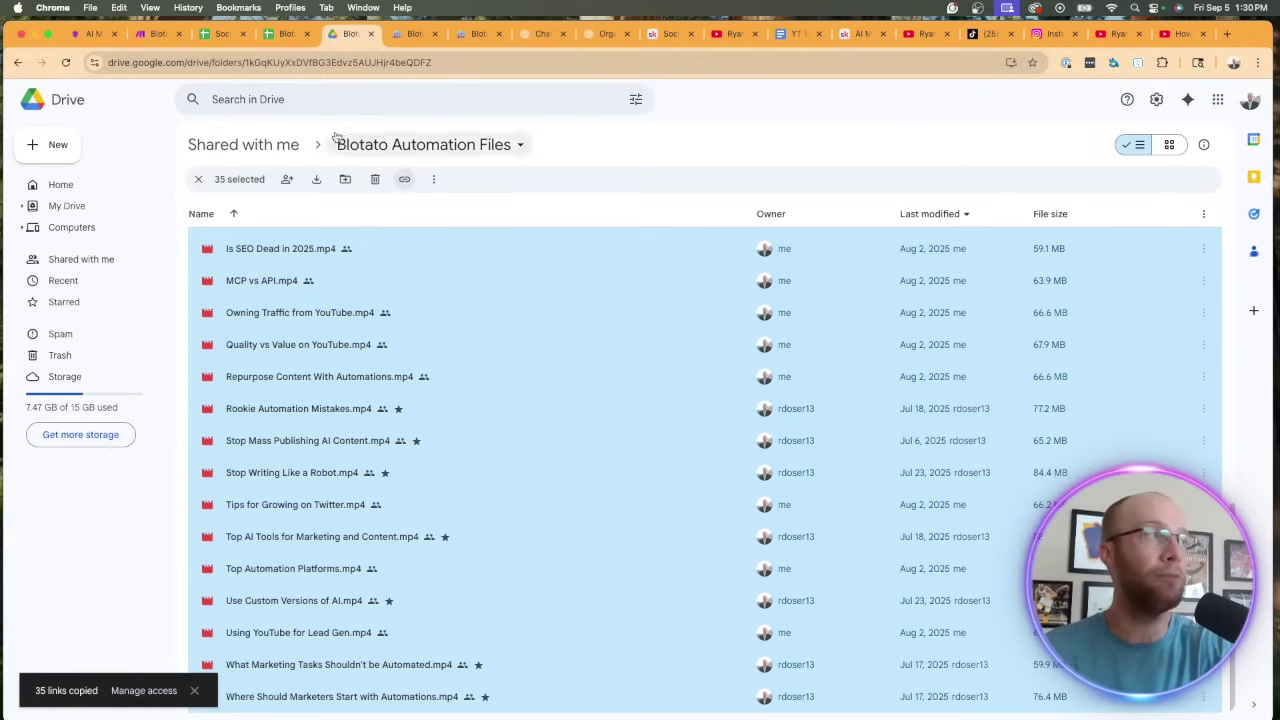
Step: Start a CaptionCraft AI chat in ChatGPT with the suggested prompt about organizing a list of URLs for a Google Sheet column
{"action": "left_click", "coordinate": [540, 33]}
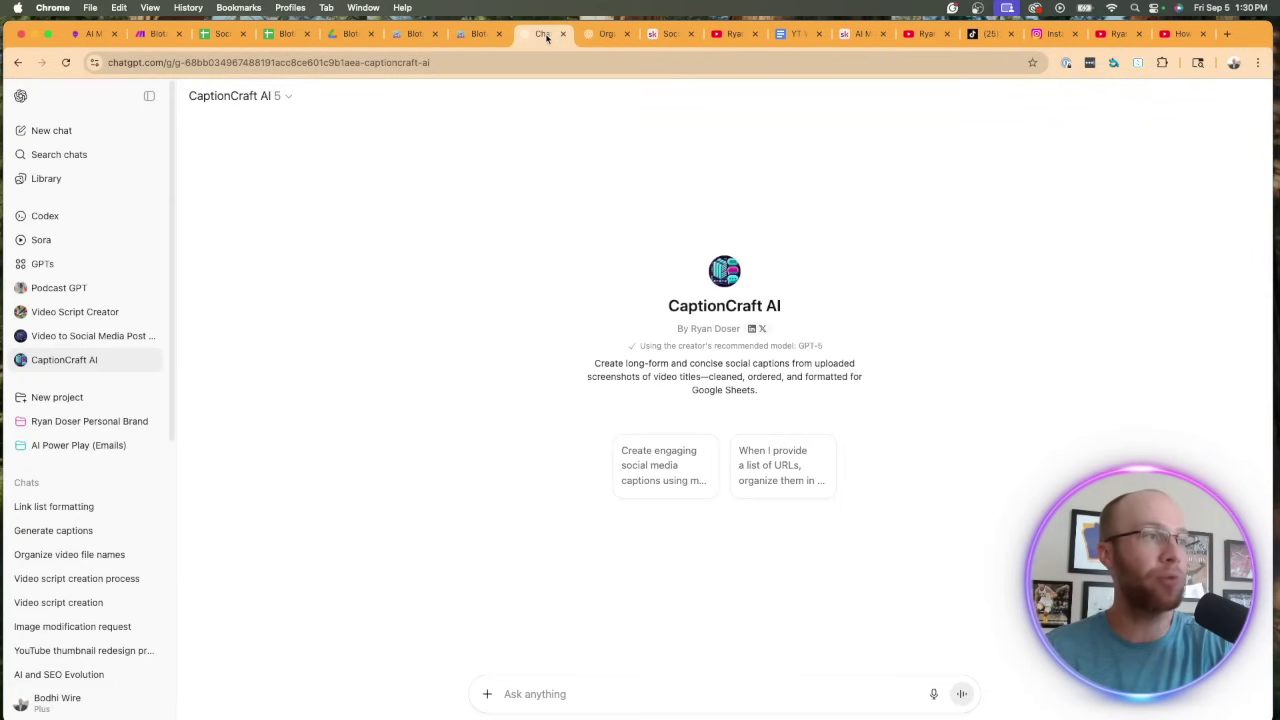
{"action": "mouse_move", "coordinate": [740, 332]}
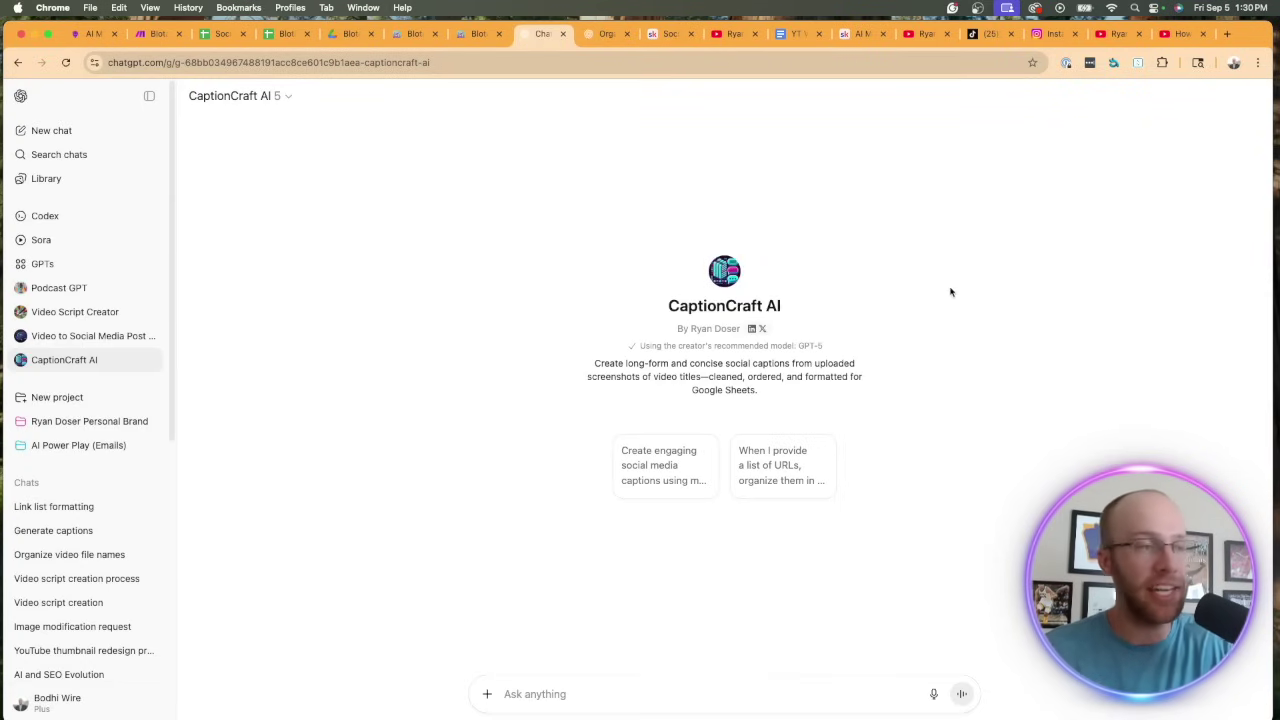
{"action": "left_click", "coordinate": [222, 33]}
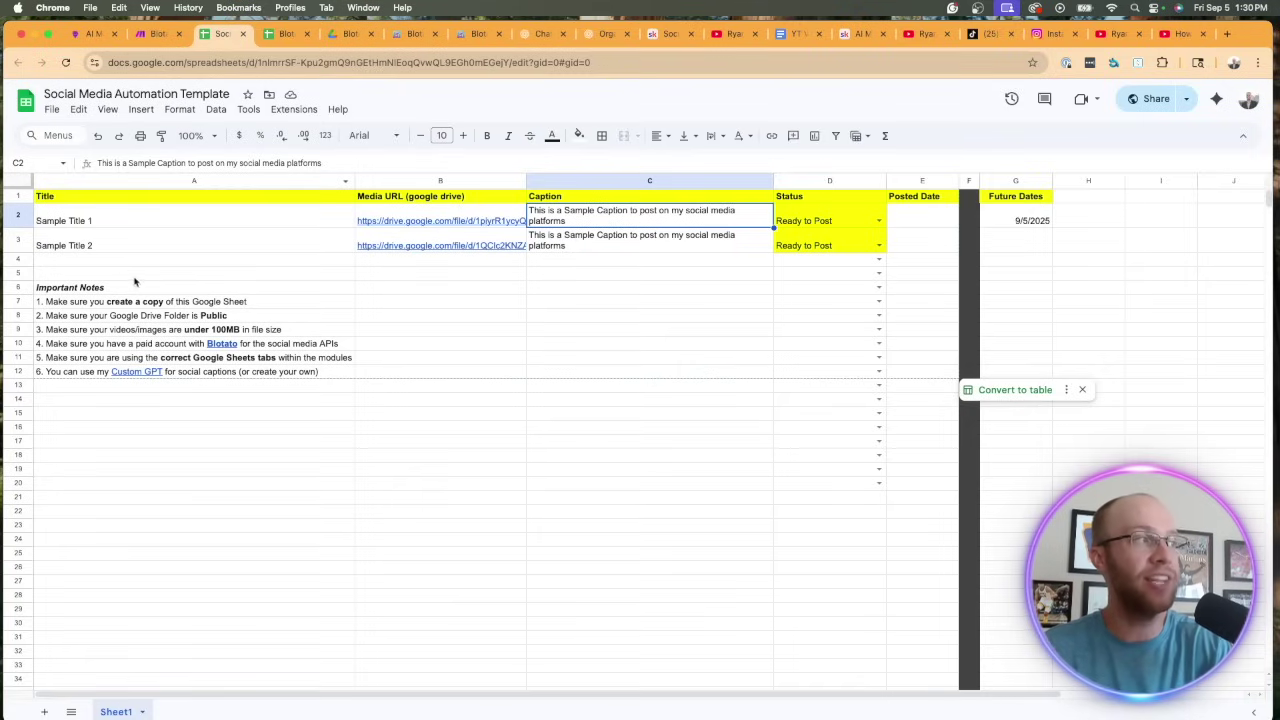
{"action": "left_click_drag", "start_coordinate": [136, 291], "coordinate": [145, 371]}
{"action": "left_click", "coordinate": [151, 447]}
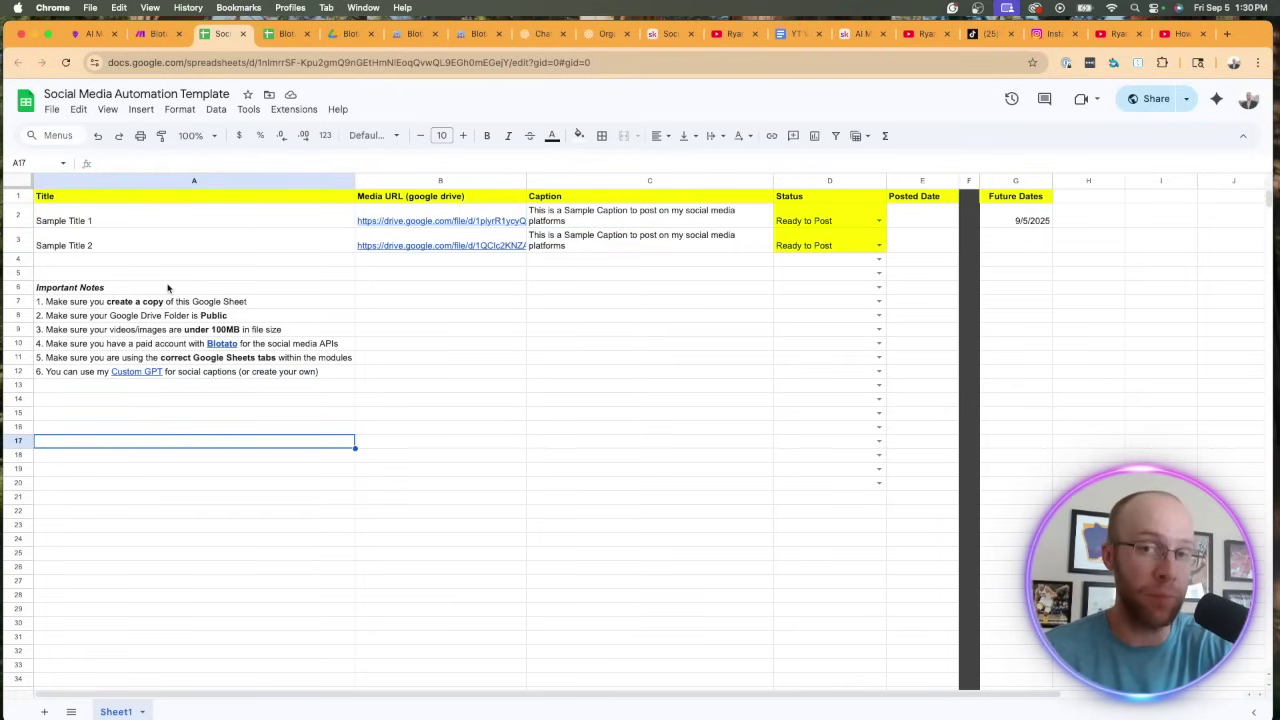
{"action": "left_click", "coordinate": [545, 33]}
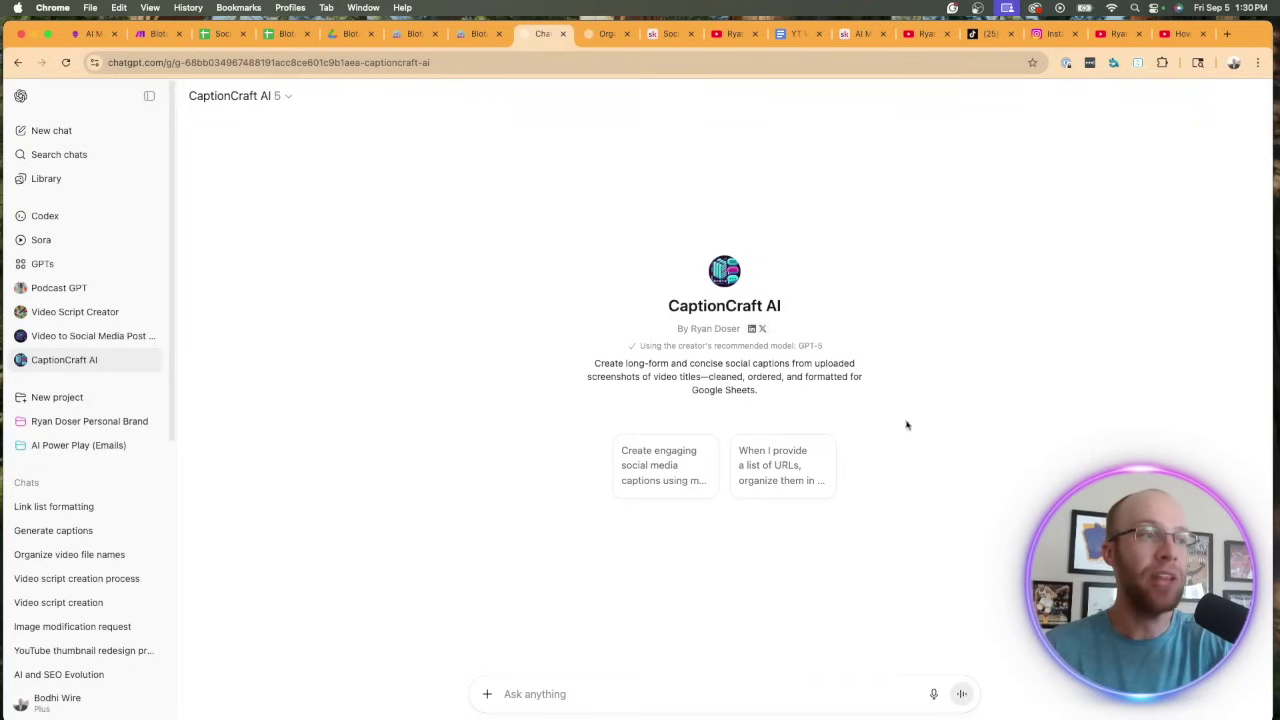
{"action": "left_click", "coordinate": [803, 477]}
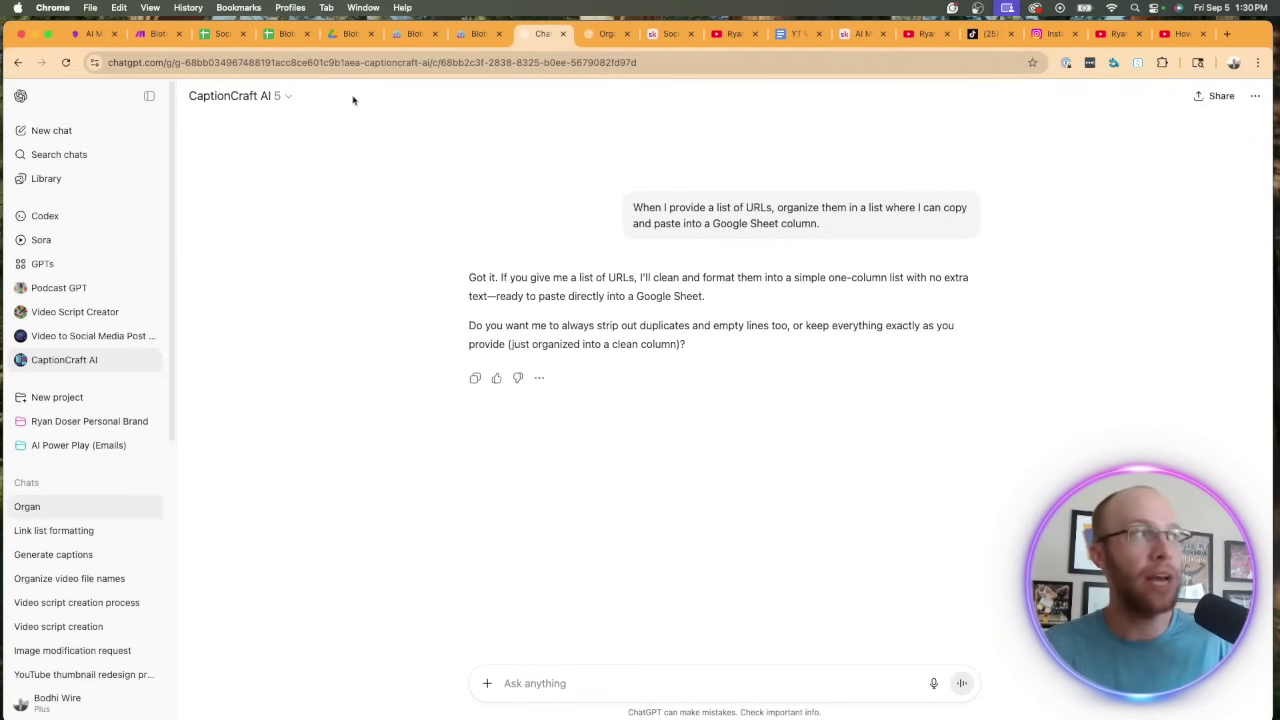
Step: Try to paste the copied video links directly into the Media URL column of the Social Media Automation Template
{"action": "left_click", "coordinate": [285, 33]}
{"action": "left_click", "coordinate": [226, 35]}
{"action": "left_click", "coordinate": [400, 402]}
{"action": "key", "text": "super+v"}
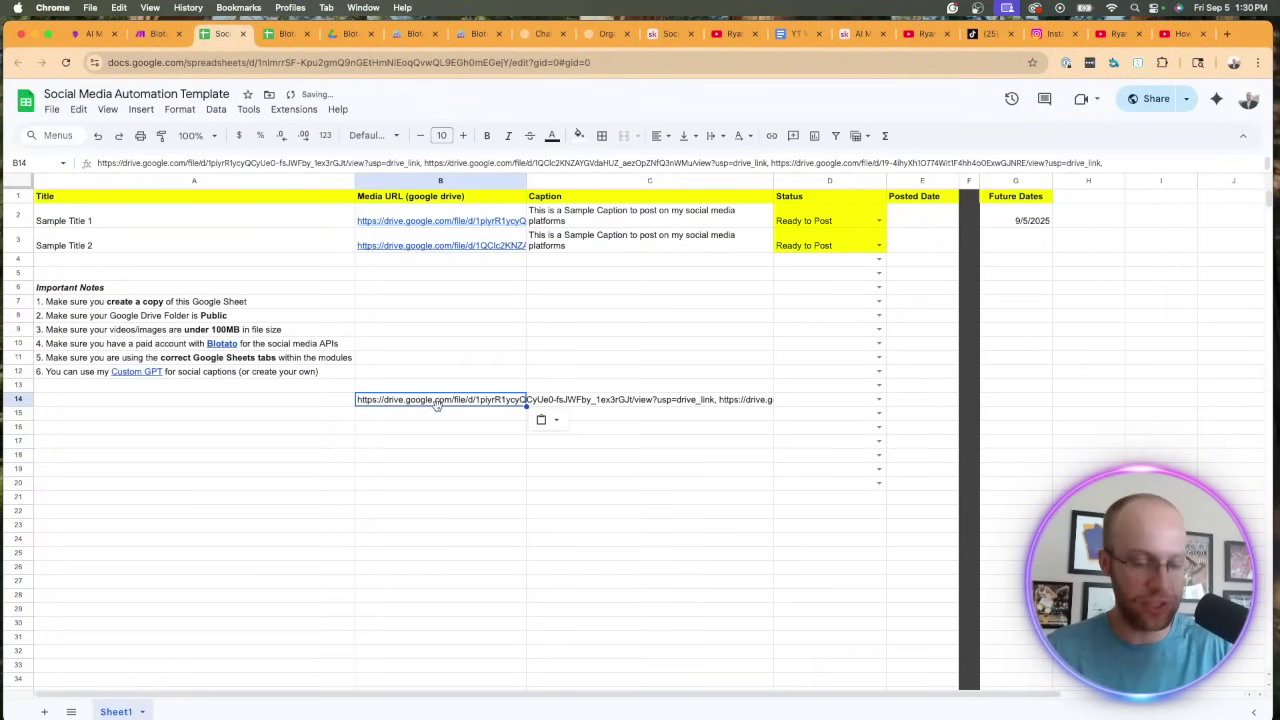
{"action": "key", "text": "super+z"}
{"action": "left_click", "coordinate": [457, 470]}
{"action": "key", "text": "super+v"}
Step: Submit the copied Drive links to the CaptionCraft AI chat and copy the formatted single-column list it returns
{"action": "left_click", "coordinate": [530, 33]}
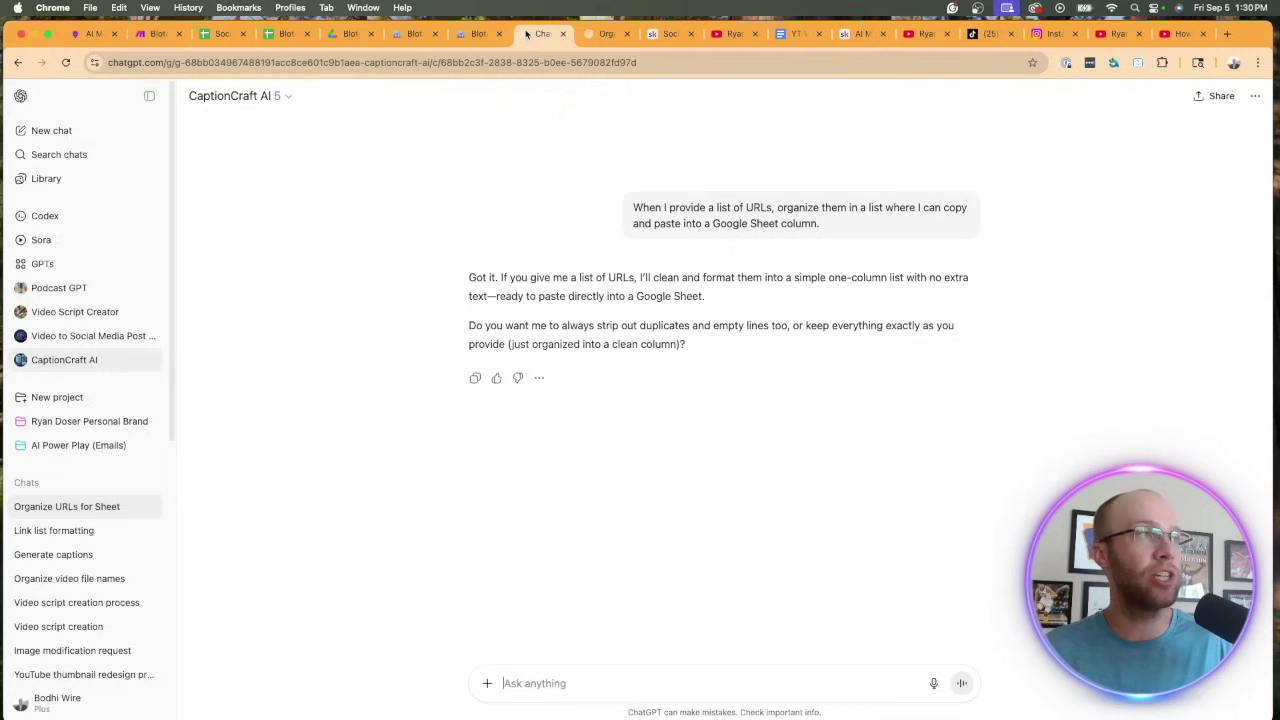
{"action": "key", "text": "super+v"}
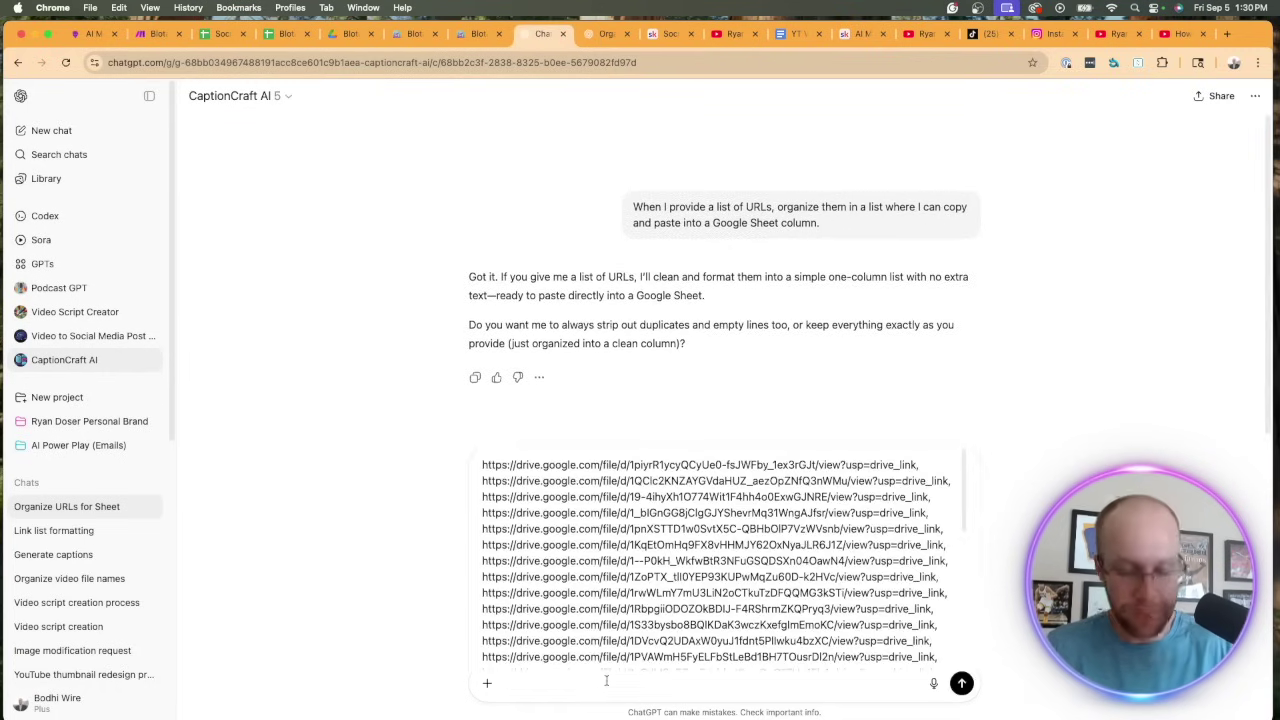
{"action": "key", "text": "Return"}
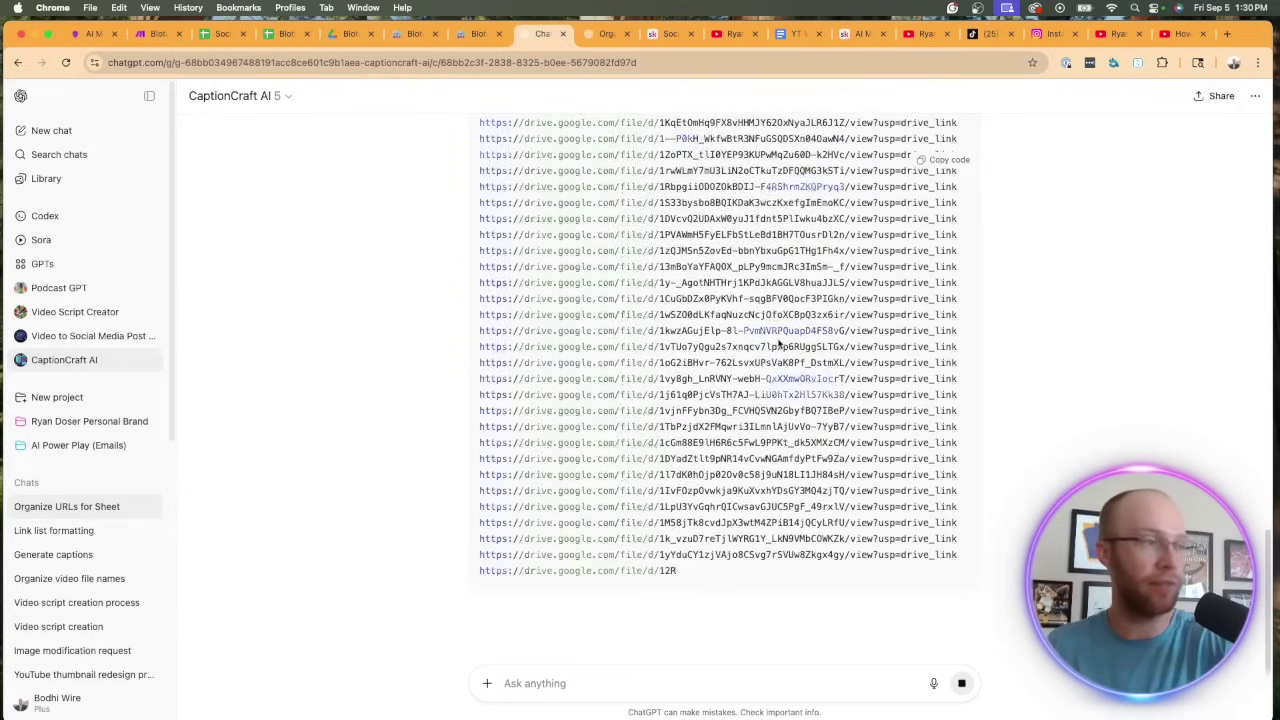
{"action": "scroll", "coordinate": [865, 450], "scroll_direction": "up", "scroll_amount": 5}
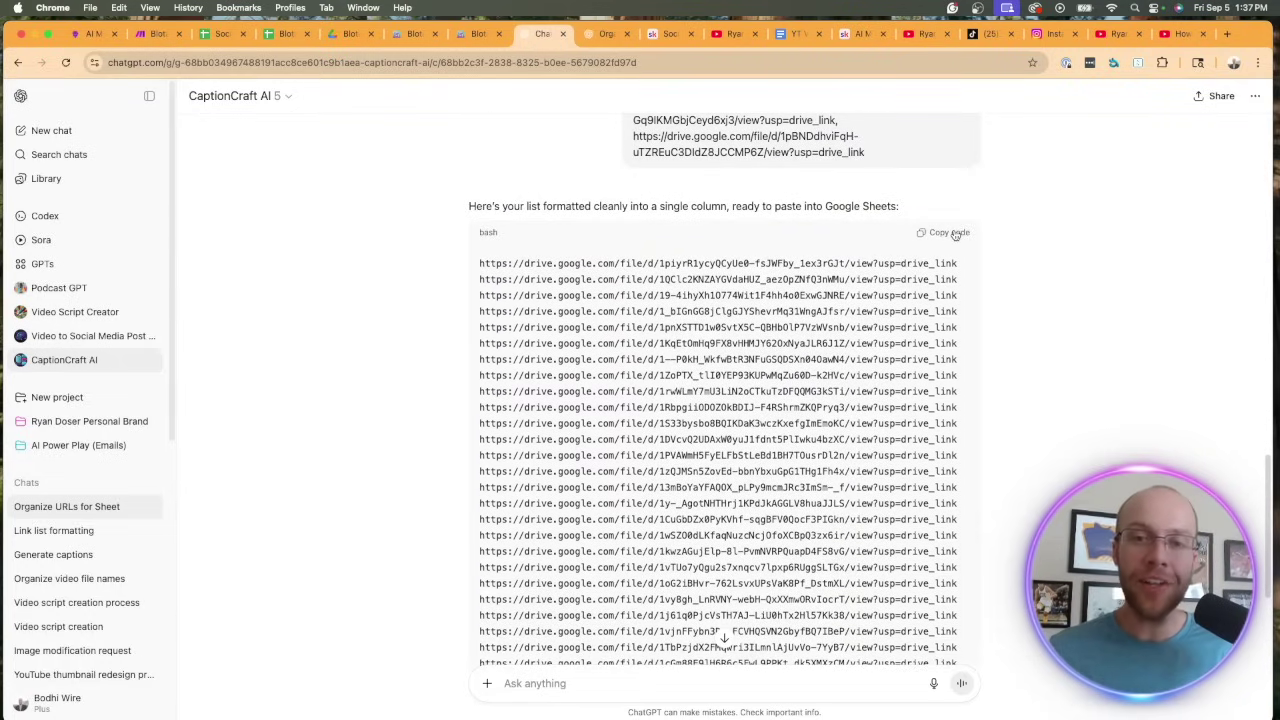
{"action": "left_click", "coordinate": [955, 233]}
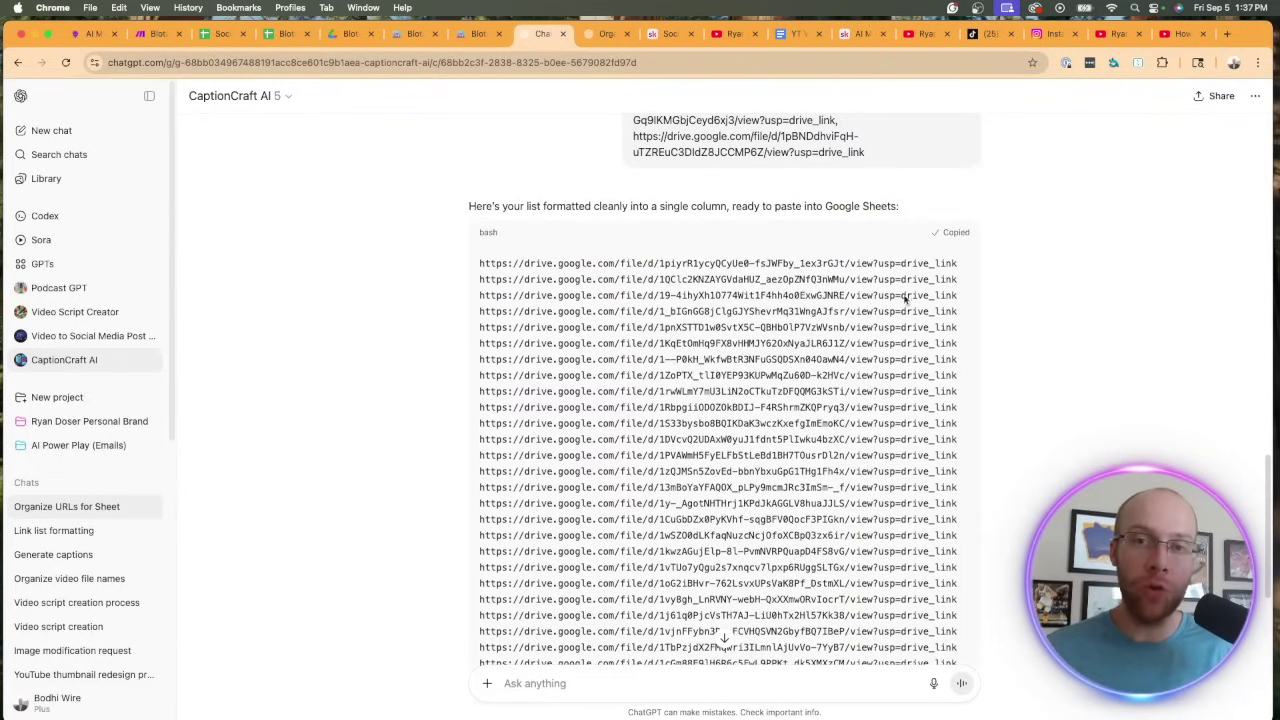
Step: Clear the sample titles, media URLs, captions and important notes from Sheet1 of the Social Media Automation Template
{"action": "left_click", "coordinate": [222, 33]}
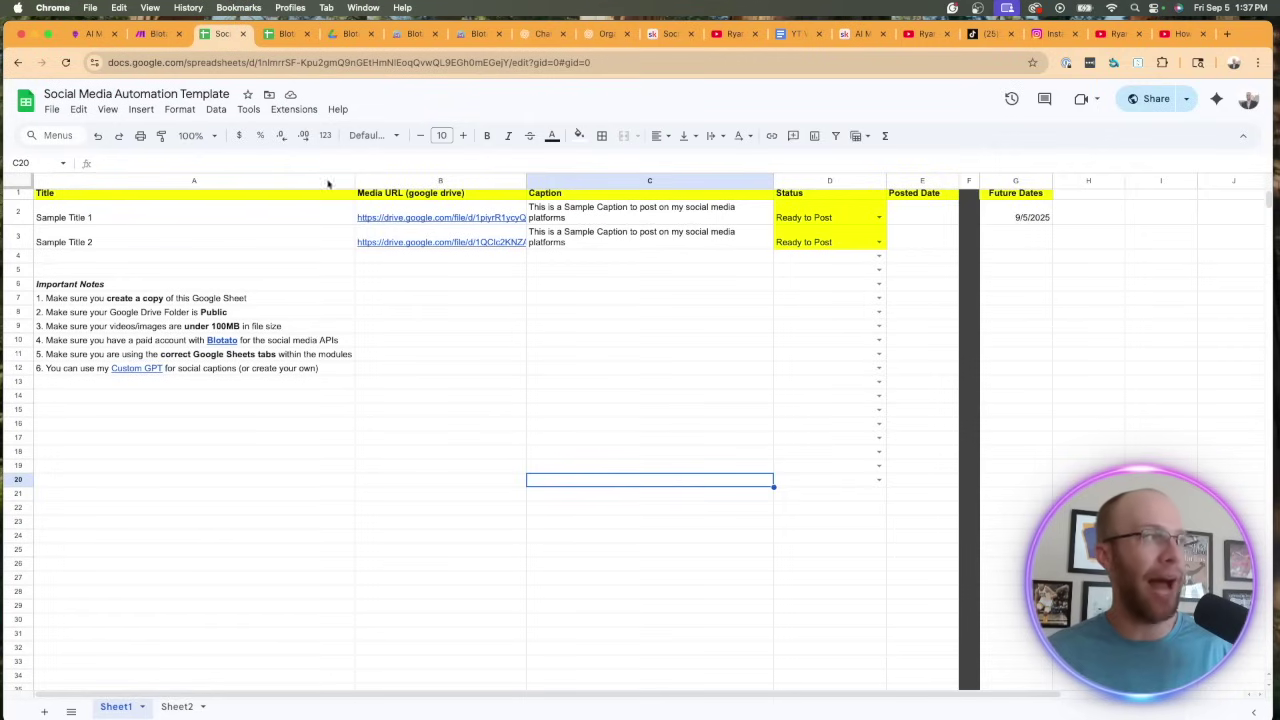
{"action": "left_click", "coordinate": [441, 380]}
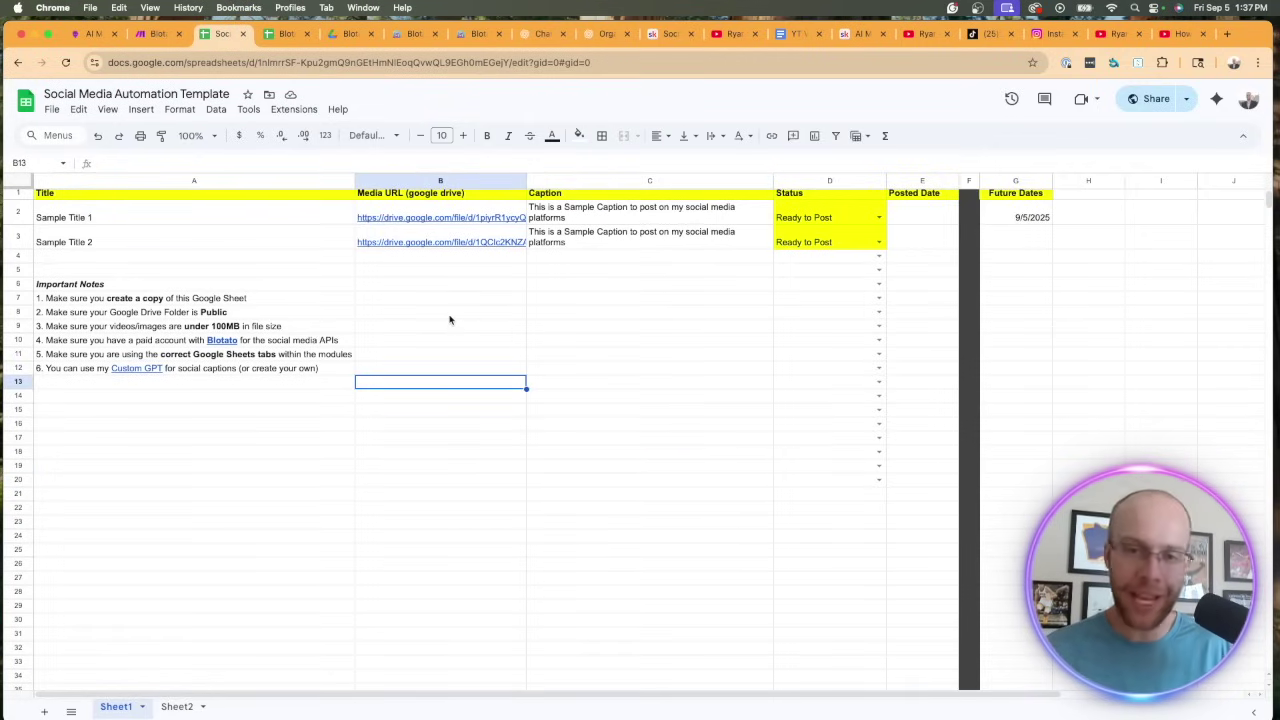
{"action": "left_click_drag", "start_coordinate": [136, 214], "coordinate": [585, 420]}
{"action": "key", "text": "Delete"}
{"action": "left_click", "coordinate": [630, 517]}
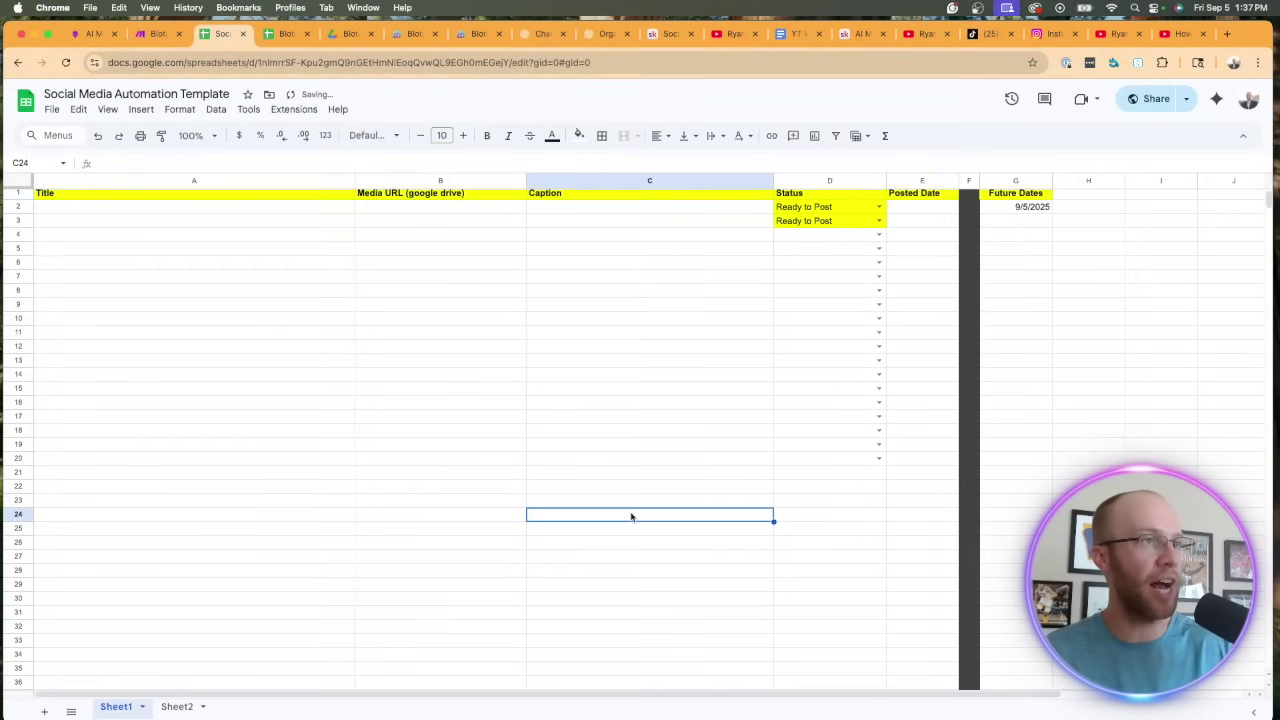
{"action": "left_click_drag", "start_coordinate": [810, 212], "coordinate": [814, 400]}
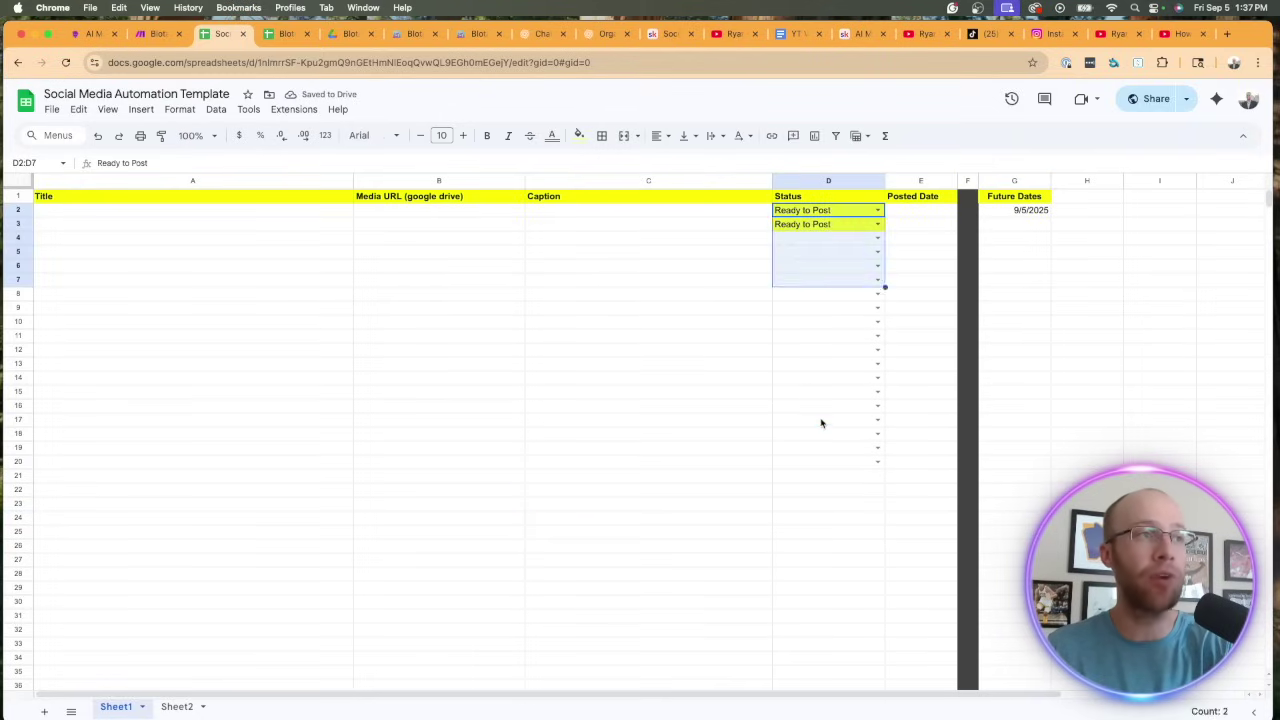
{"action": "left_click", "coordinate": [822, 424]}
{"action": "left_click_drag", "start_coordinate": [226, 206], "coordinate": [868, 203]}
{"action": "left_click", "coordinate": [645, 268]}
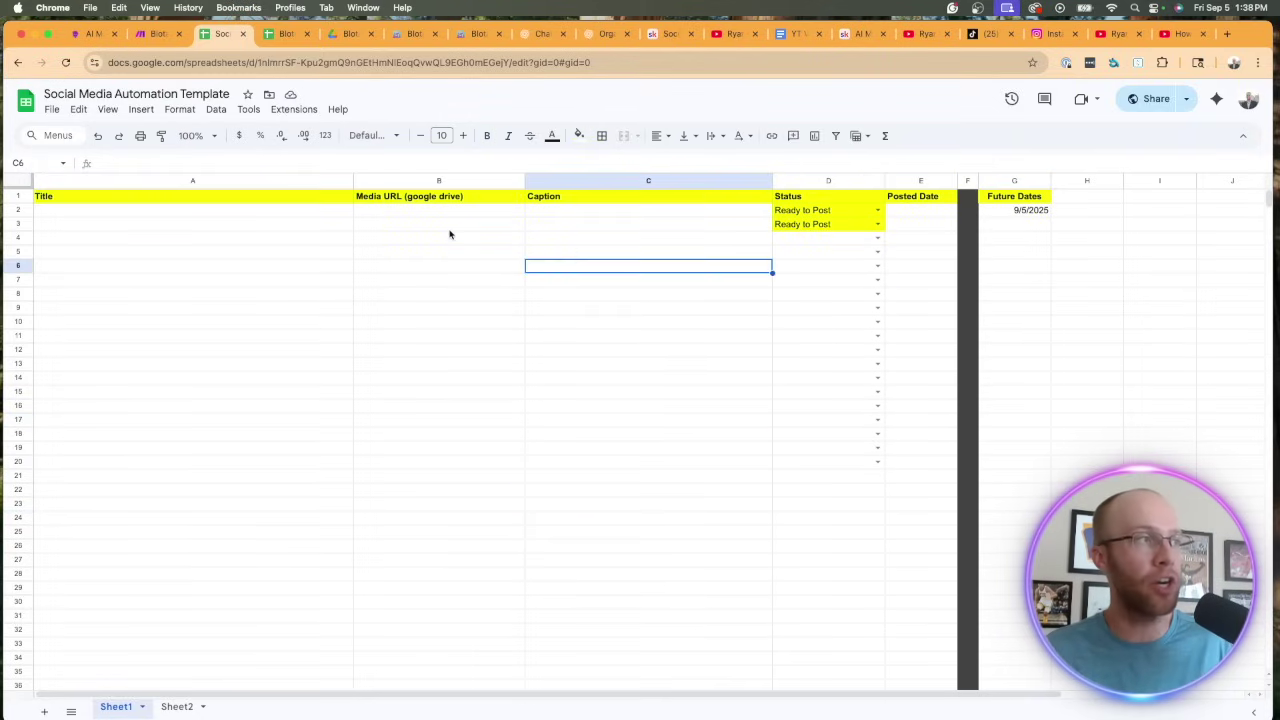
Step: Paste the formatted video links into the Media URL column, starting at cell B2
{"action": "left_click", "coordinate": [385, 210]}
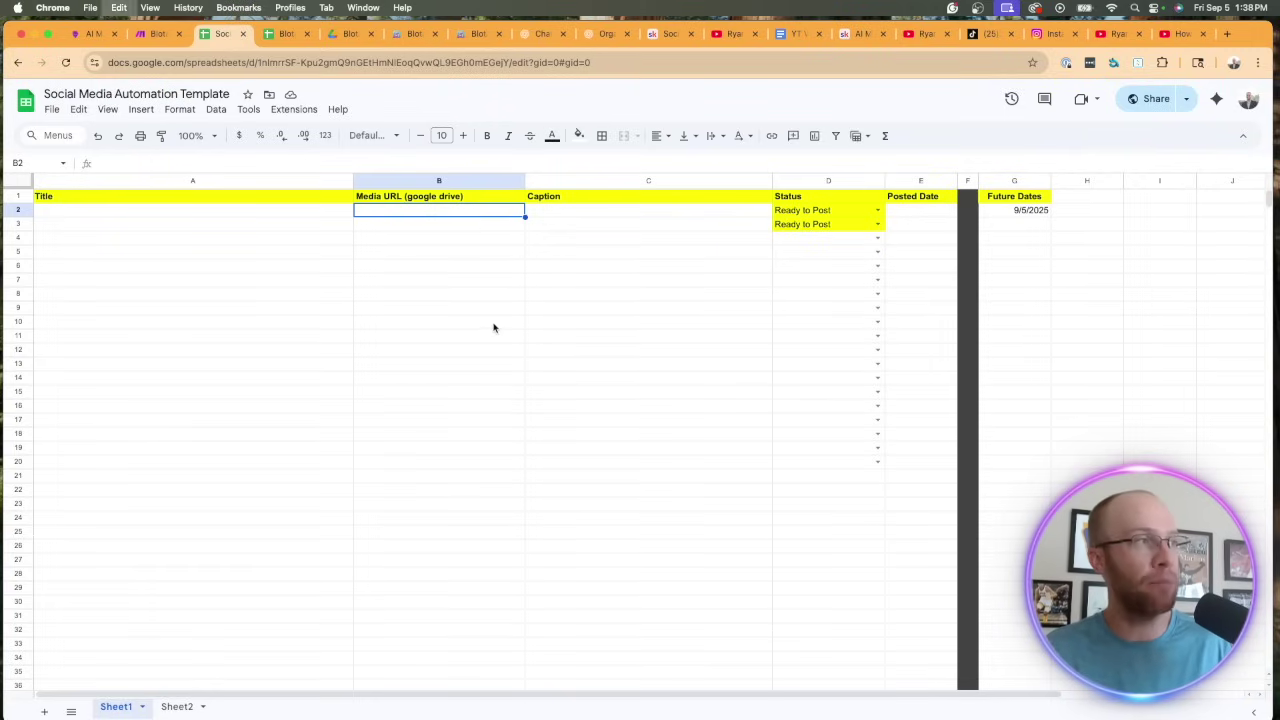
{"action": "key", "text": "super+v"}
{"action": "left_click", "coordinate": [288, 329]}
{"action": "scroll", "coordinate": [424, 380], "scroll_direction": "down", "scroll_amount": 5}
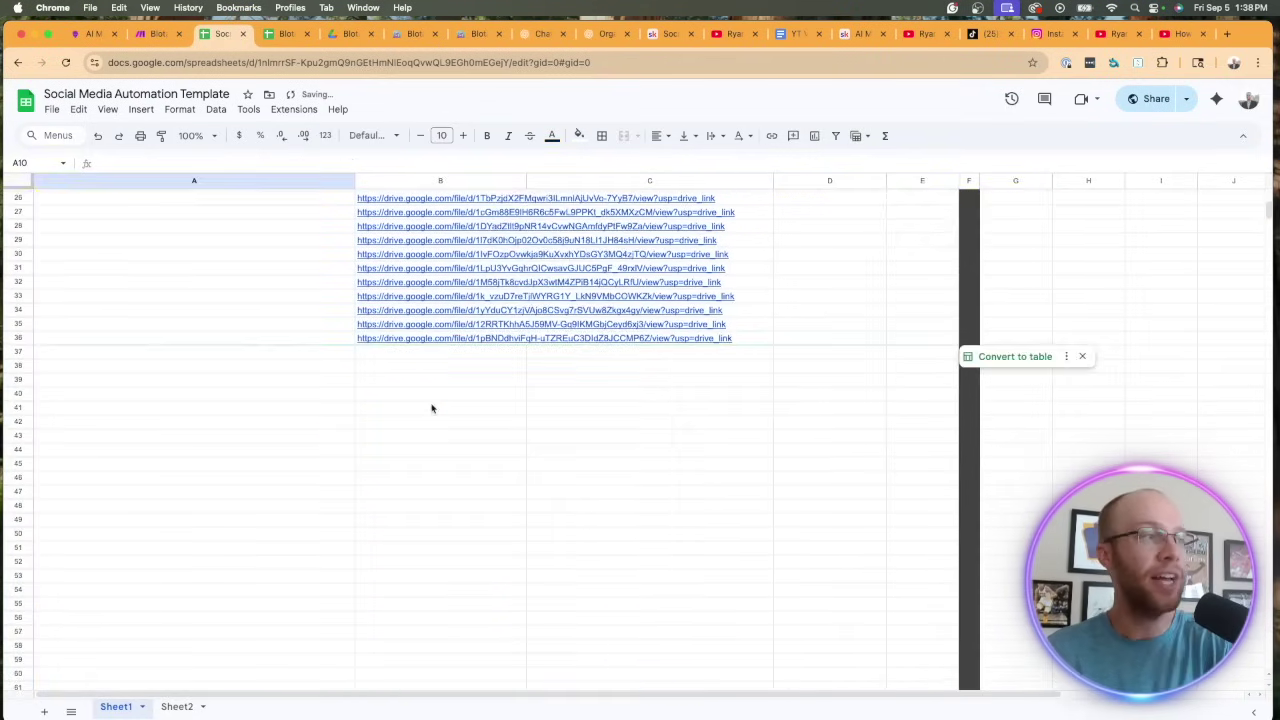
{"action": "left_click", "coordinate": [449, 457]}
Step: Delete the video links from row 7 down to row 36, keeping only the first five
{"action": "scroll", "coordinate": [351, 514], "scroll_direction": "up", "scroll_amount": 3}
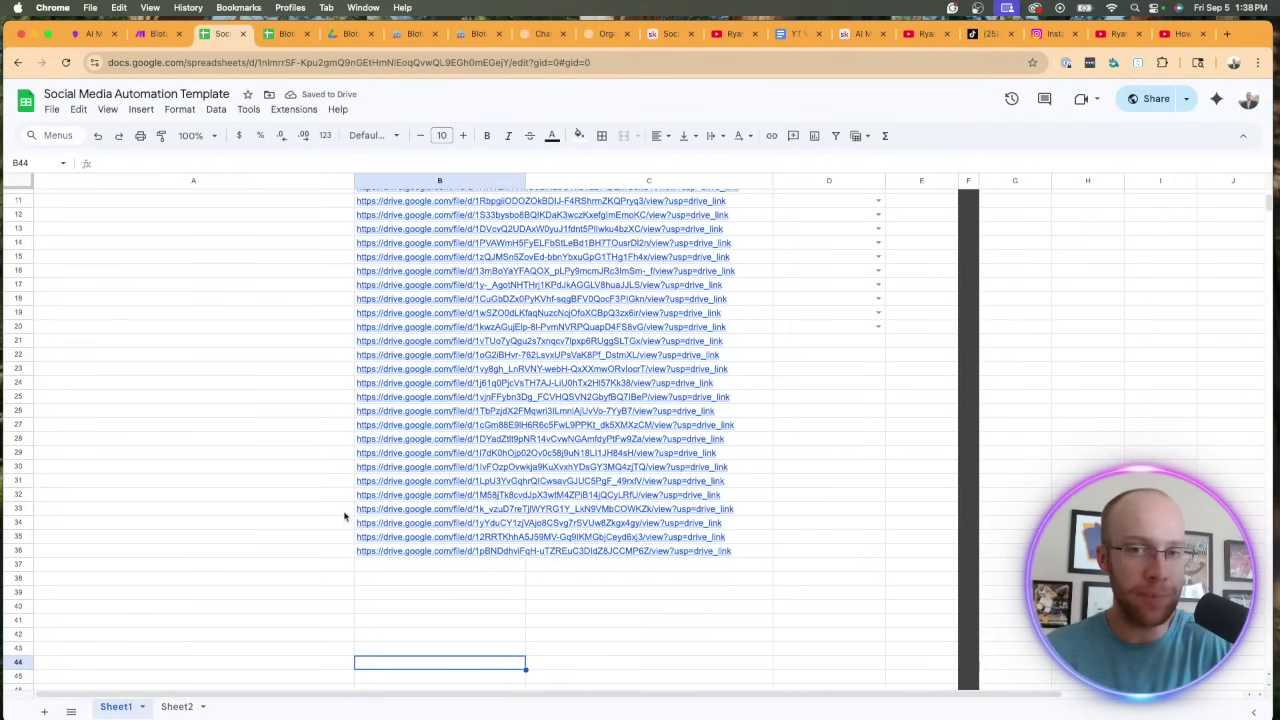
{"action": "left_click_drag", "start_coordinate": [362, 550], "coordinate": [366, 277]}
{"action": "scroll", "coordinate": [367, 420], "scroll_direction": "up", "scroll_amount": 3}
{"action": "key", "text": "Delete"}
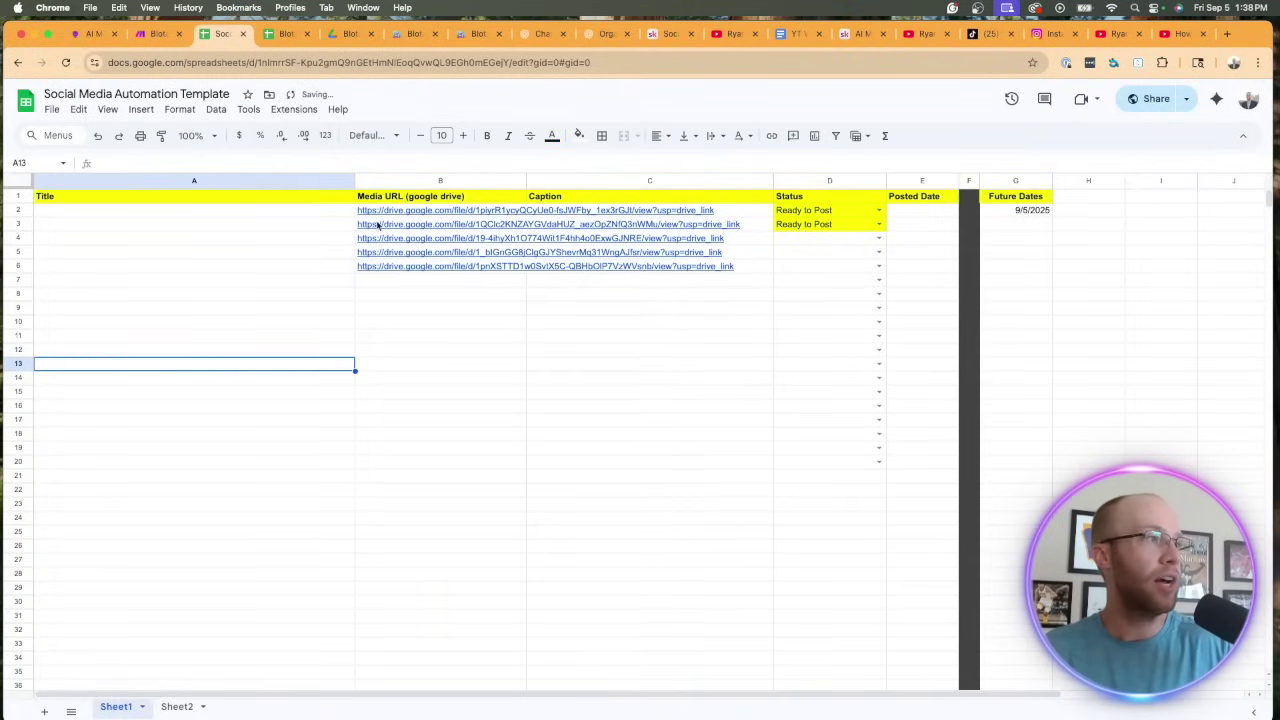
Step: Take a screenshot of the Blotato Automation Files rows from Advice for Starting a YouTube Channel.mp4 to AI SEO Ranking Factors.mp4
{"action": "left_click", "coordinate": [340, 252]}
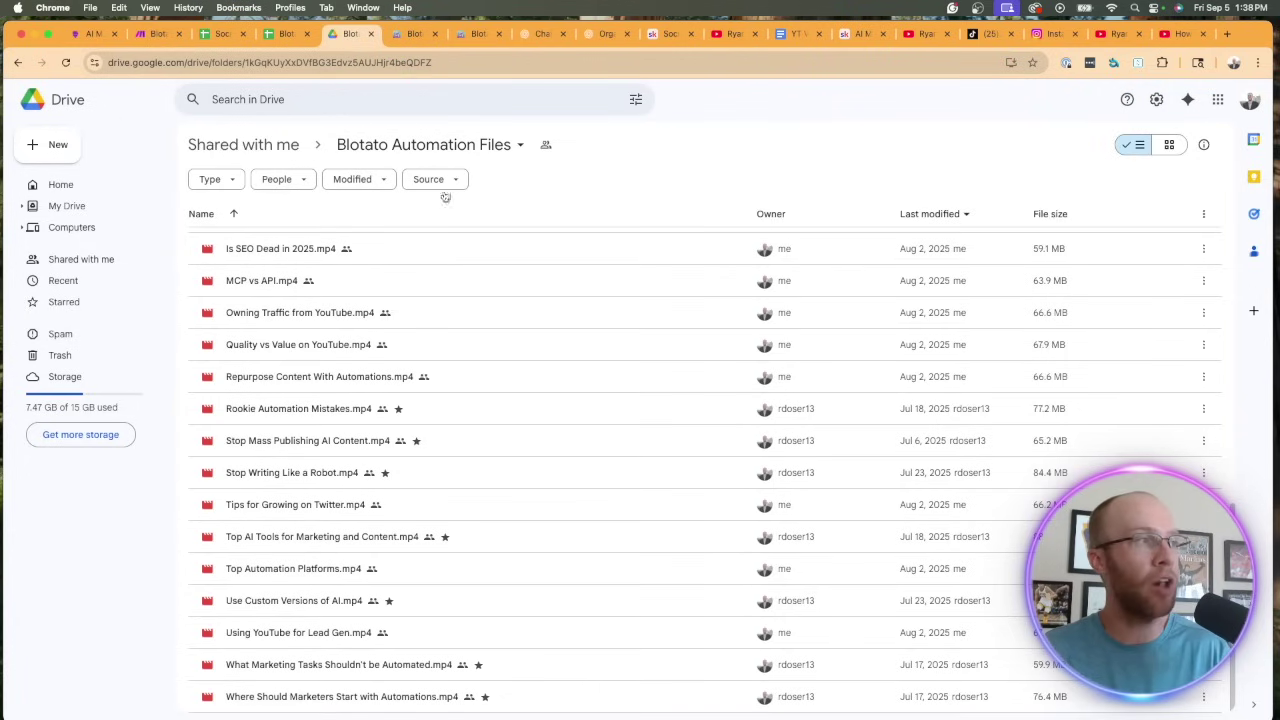
{"action": "scroll", "coordinate": [791, 329], "scroll_direction": "up", "scroll_amount": 15}
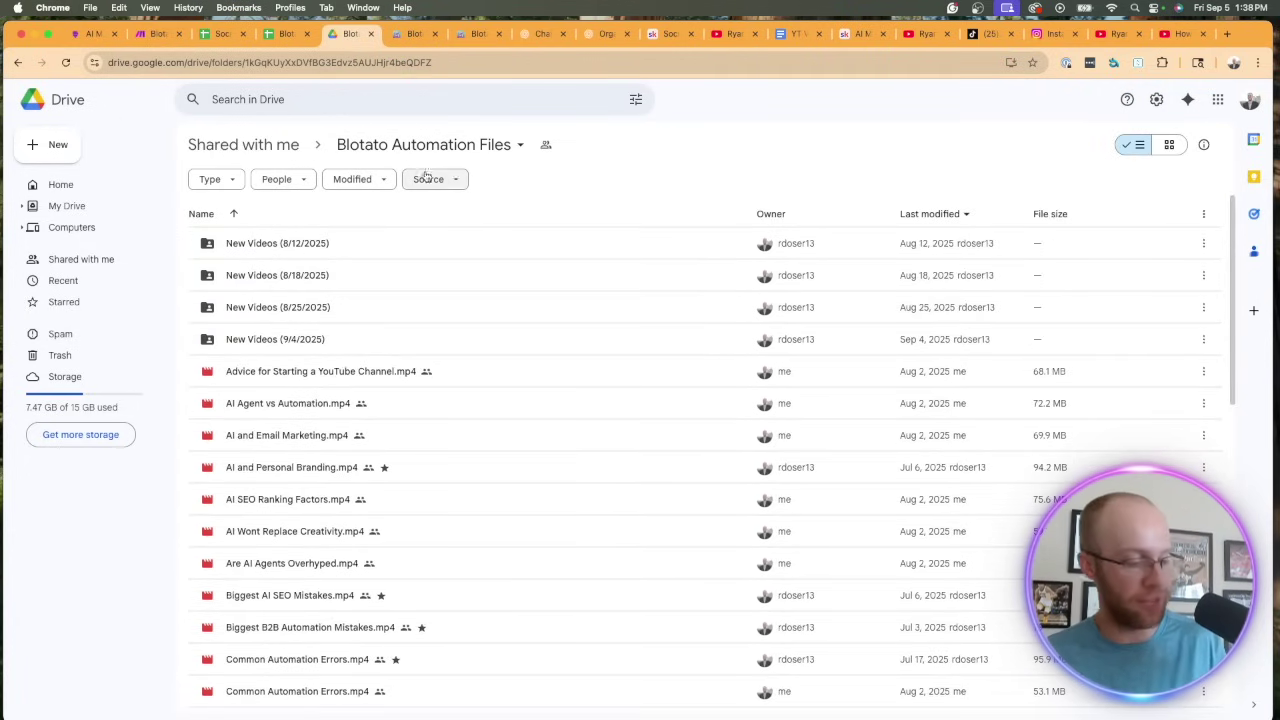
{"action": "key", "text": "super+shift+4"}
{"action": "left_click_drag", "start_coordinate": [182, 356], "coordinate": [1088, 518]}
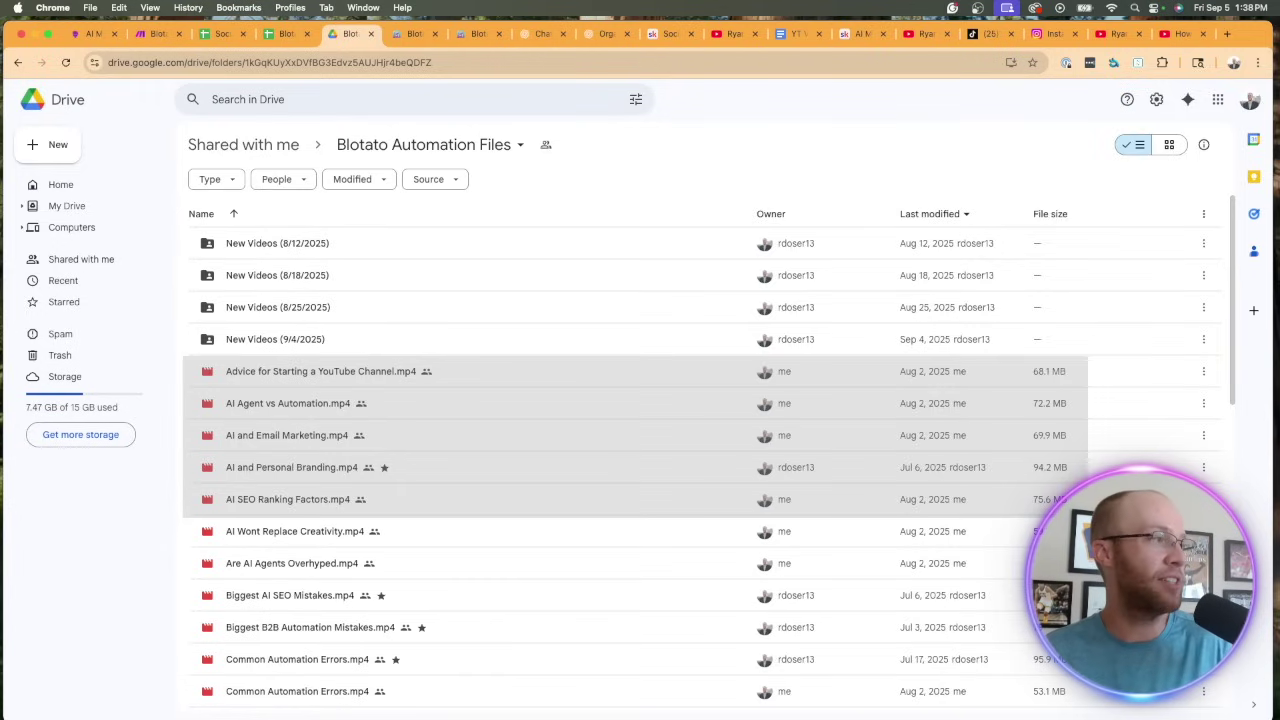
{"action": "left_click_drag", "start_coordinate": [1088, 516], "coordinate": [1088, 516]}
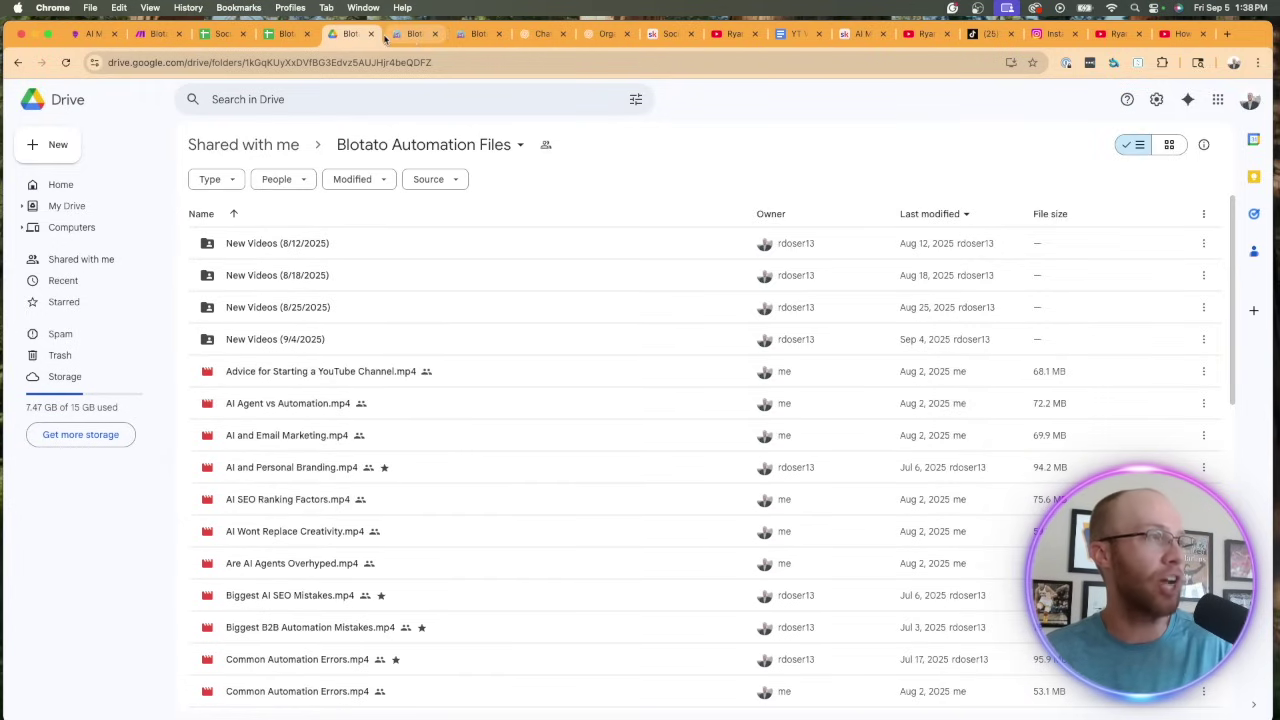
Step: Attach the screenshot of the video rows from the Desktop to a new message in the CaptionCraft AI chat
{"action": "left_click", "coordinate": [598, 36]}
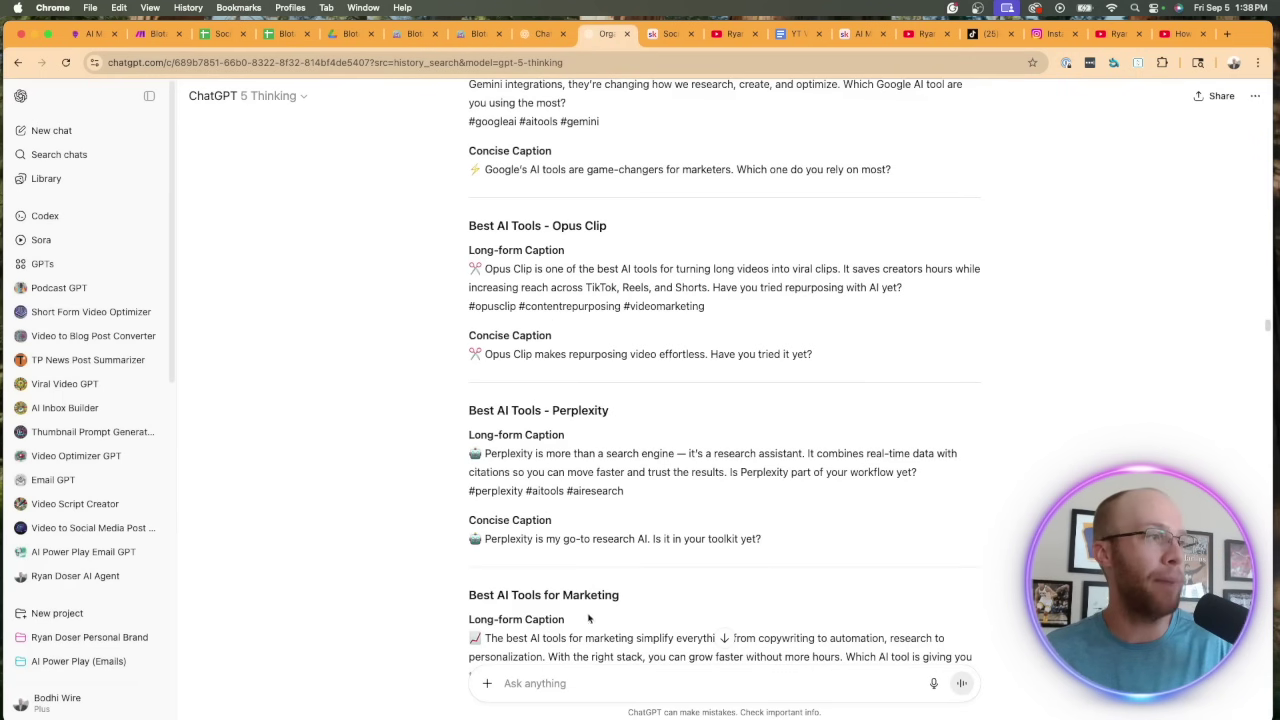
{"action": "left_click", "coordinate": [539, 36]}
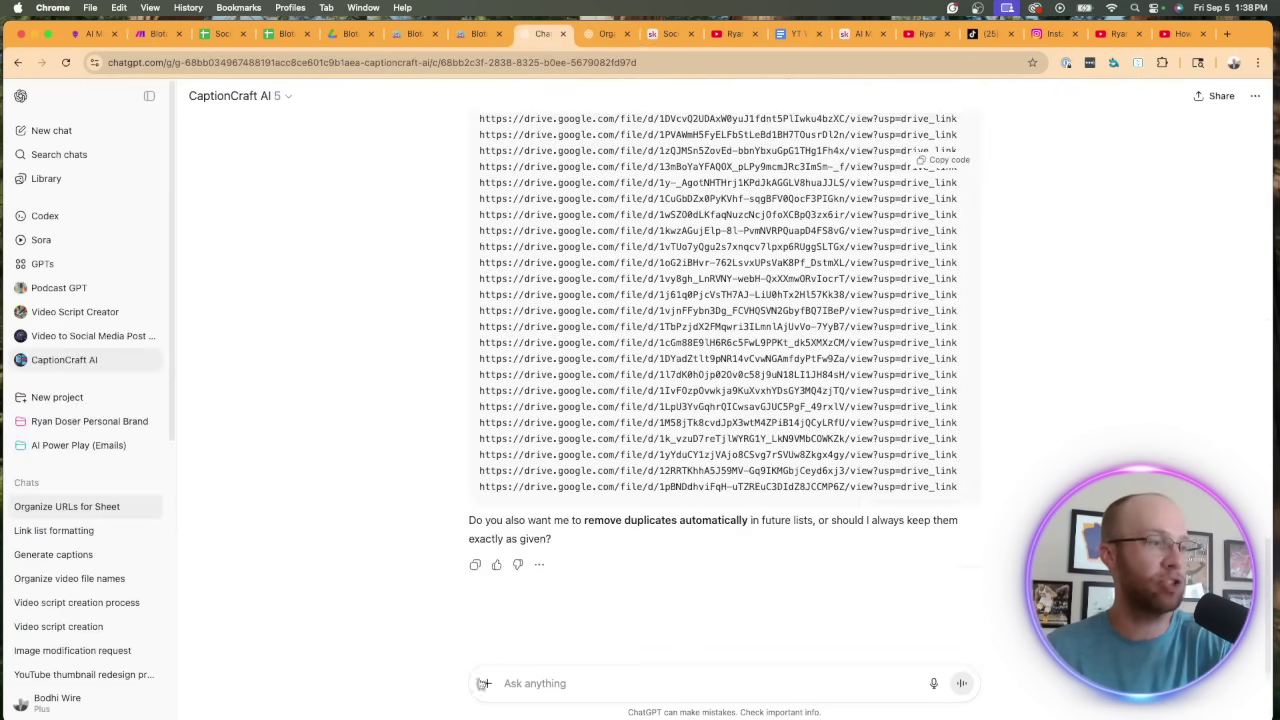
{"action": "left_click", "coordinate": [479, 683]}
{"action": "left_click", "coordinate": [525, 580]}
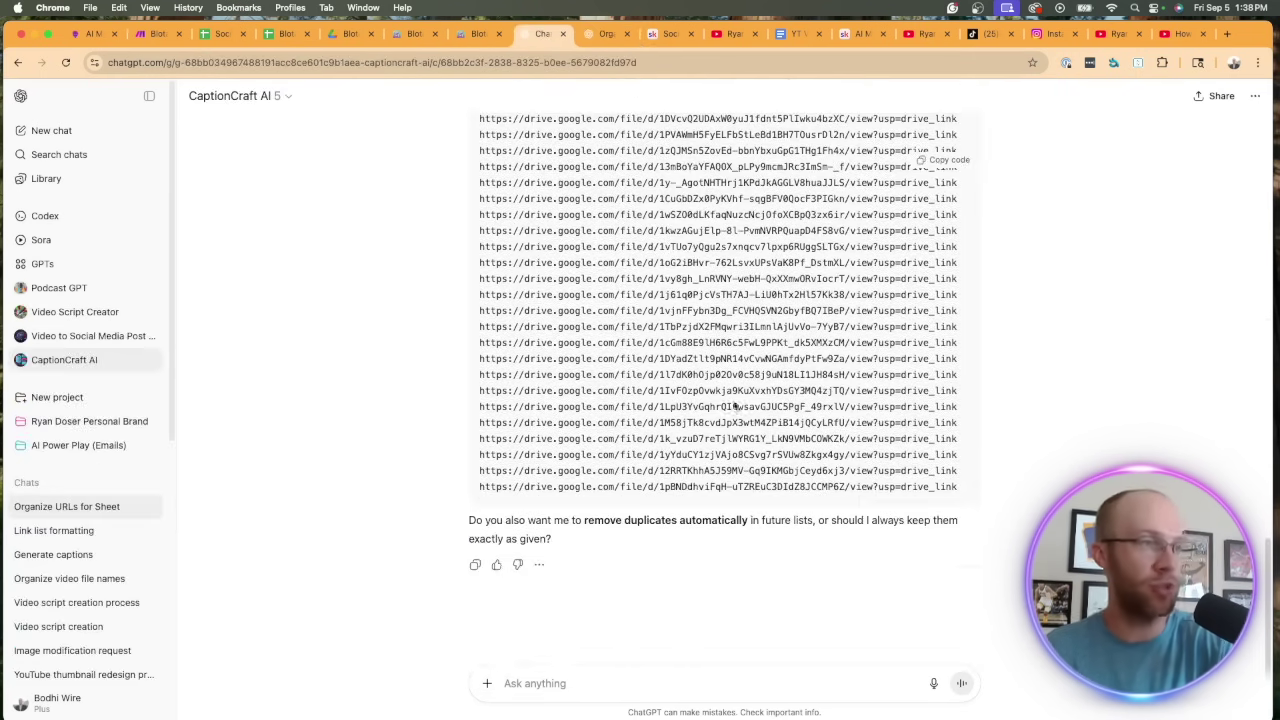
{"action": "scroll", "coordinate": [671, 437], "scroll_direction": "down", "scroll_amount": 5}
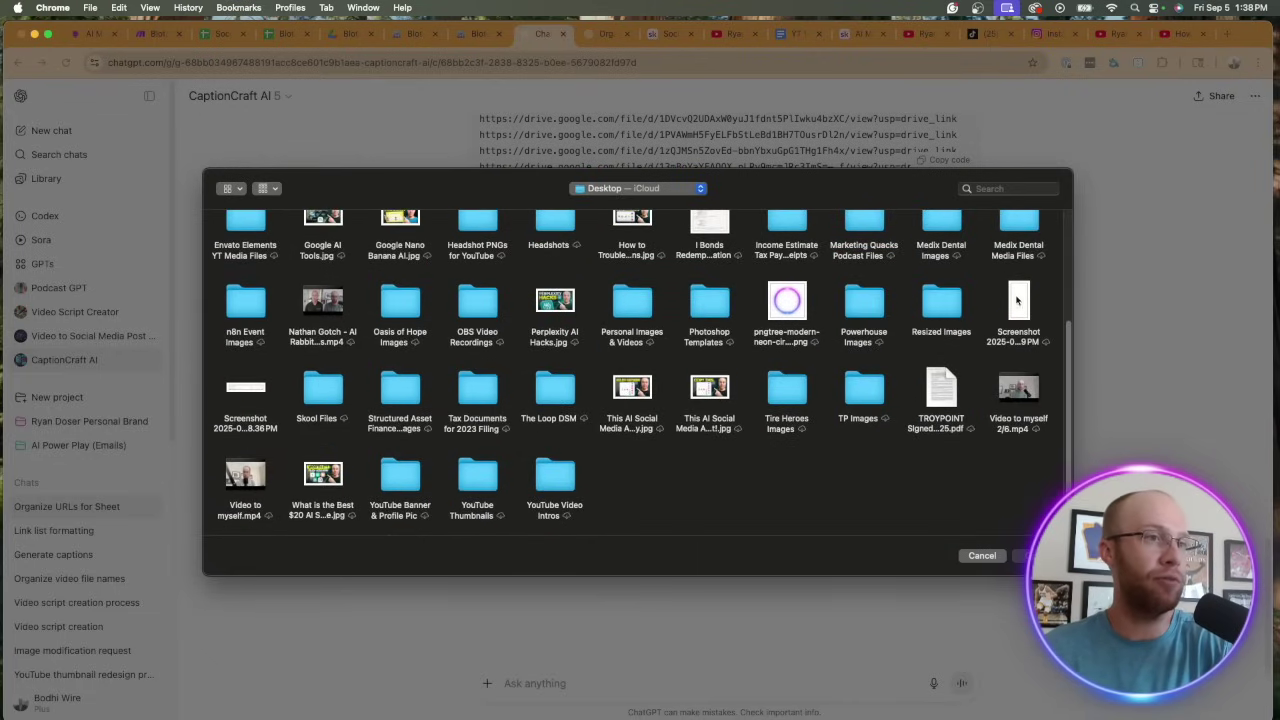
{"action": "double_click", "coordinate": [250, 388]}
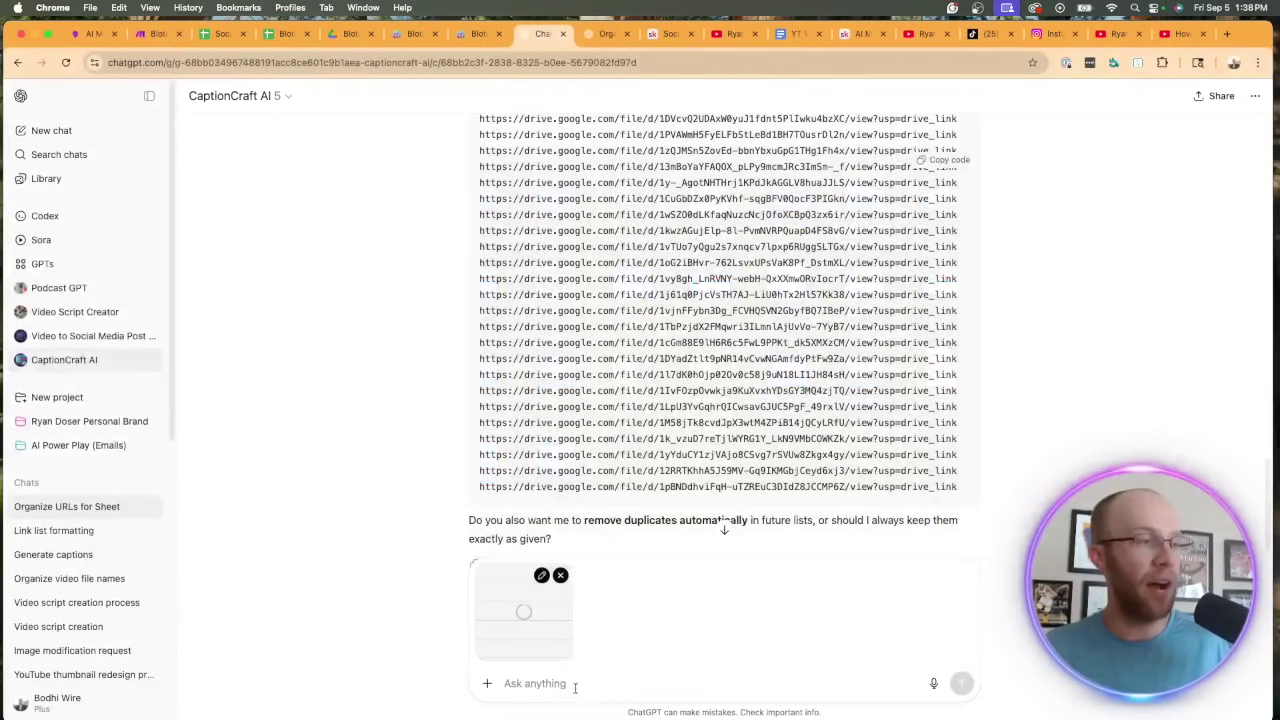
Step: Ask CaptionCraft AI to place the video file names in a format that can be copied into a Google Sheet column
{"action": "type", "text": "Now p"}
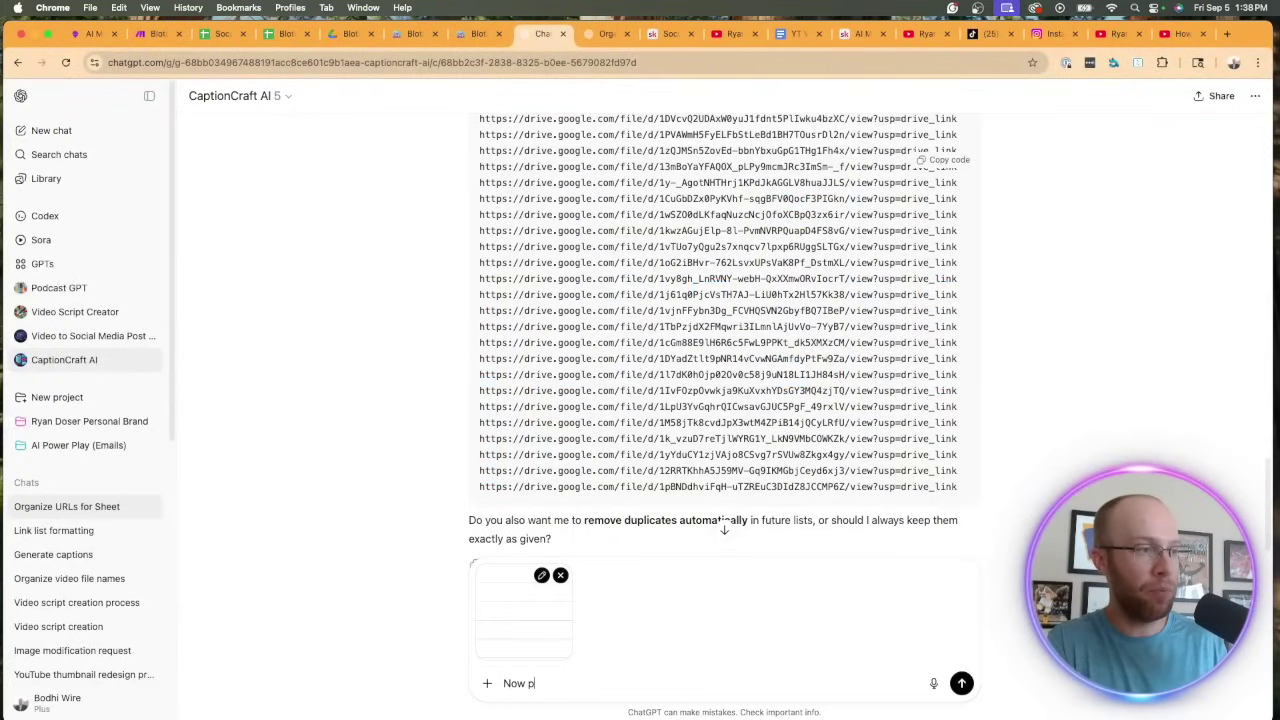
{"action": "type", "text": "lace the video file names "}
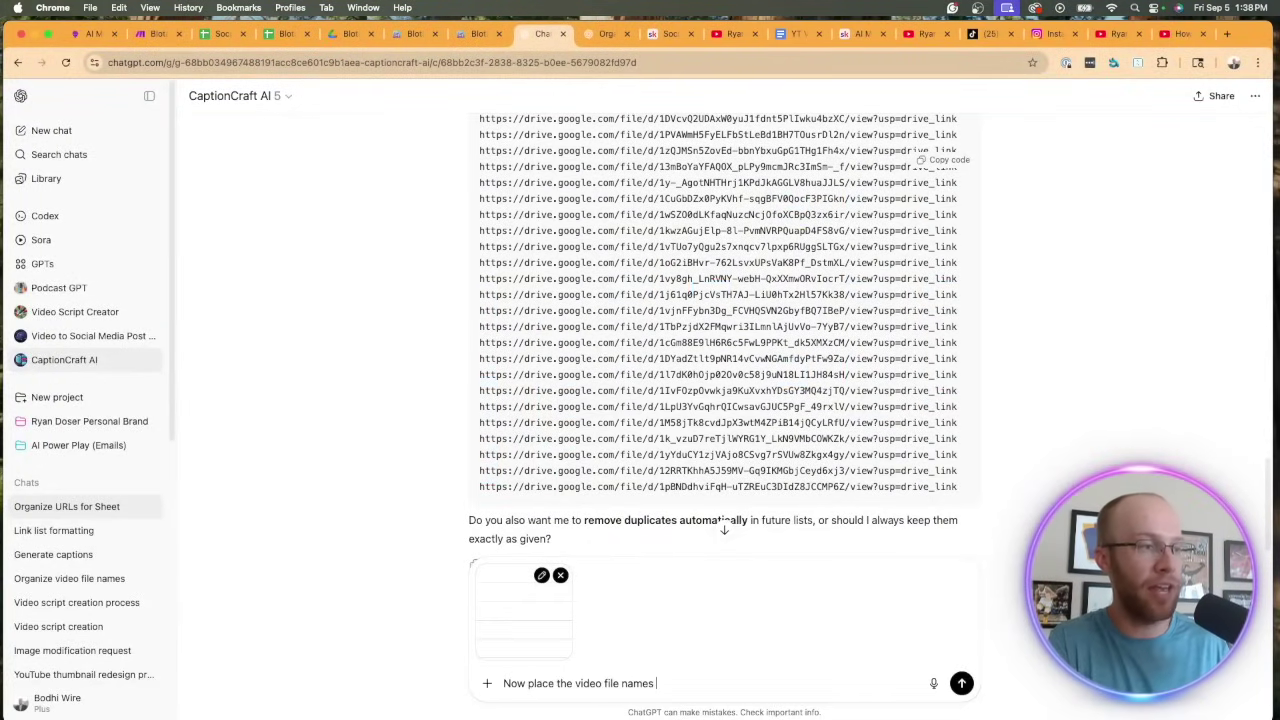
{"action": "type", "text": "in a format"}
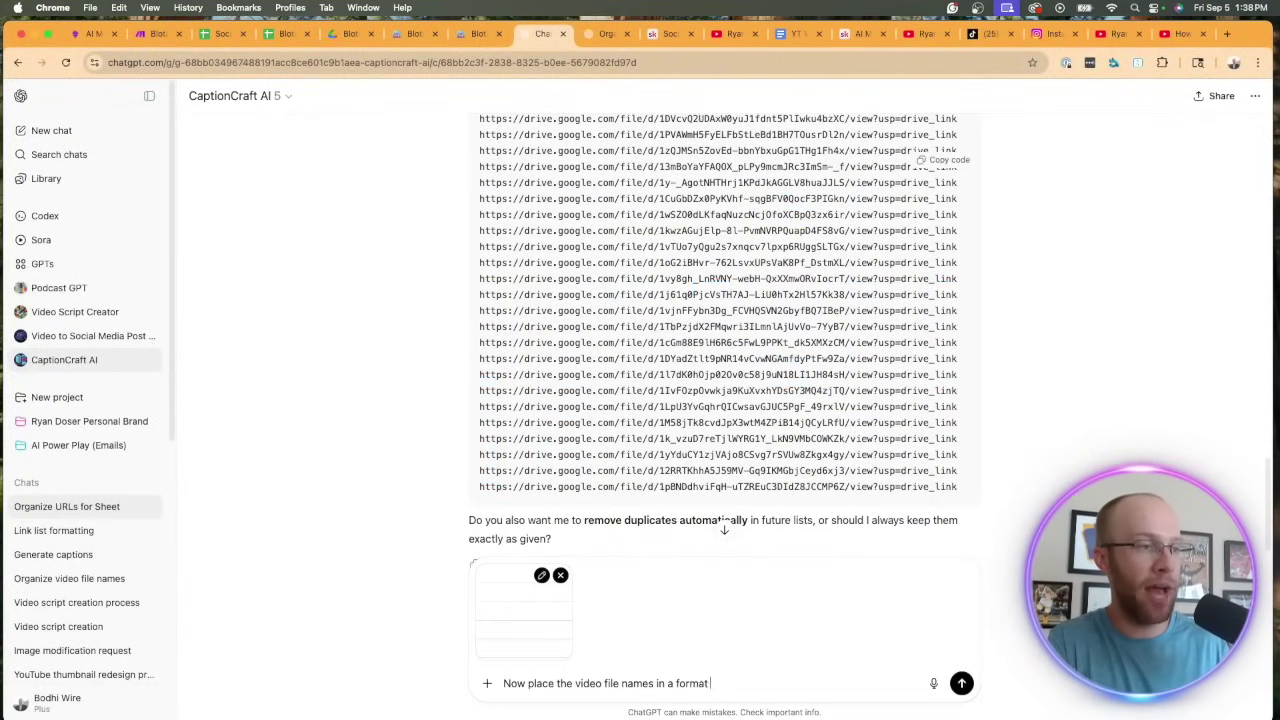
{"action": "type", "text": " where I can copy and paste i"}
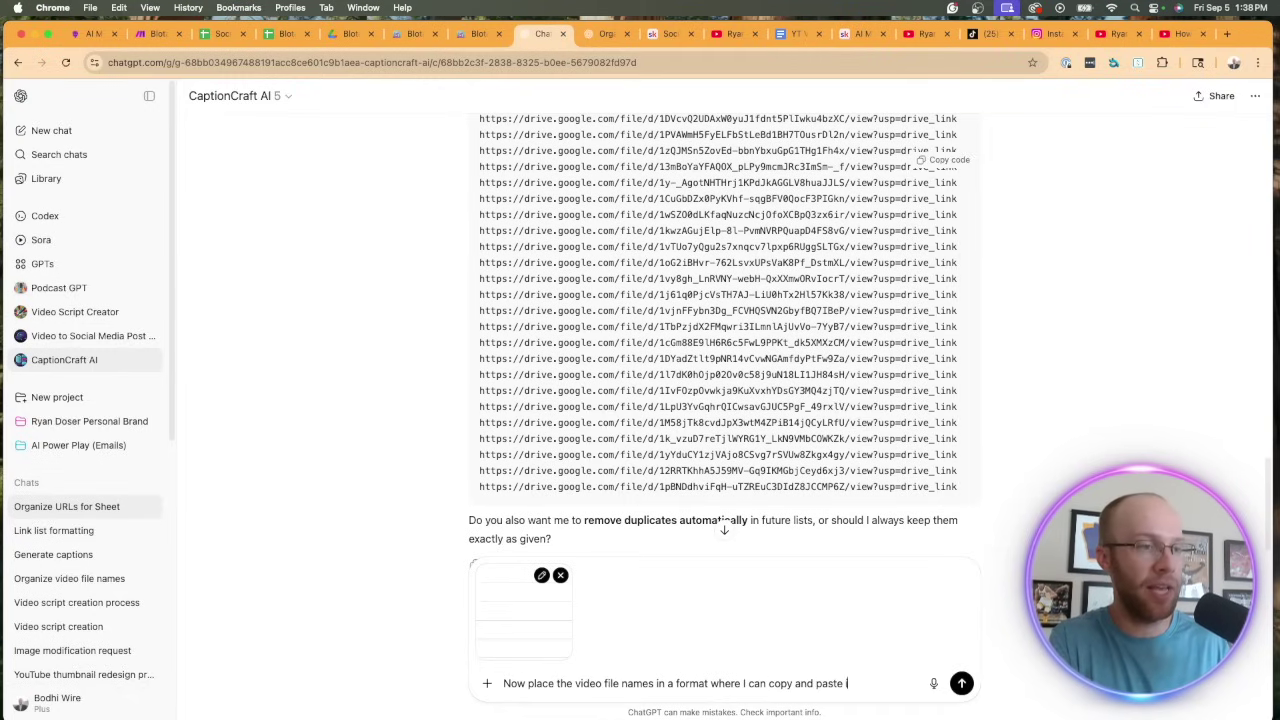
{"action": "type", "text": "nto anGoogle Sheet column"}
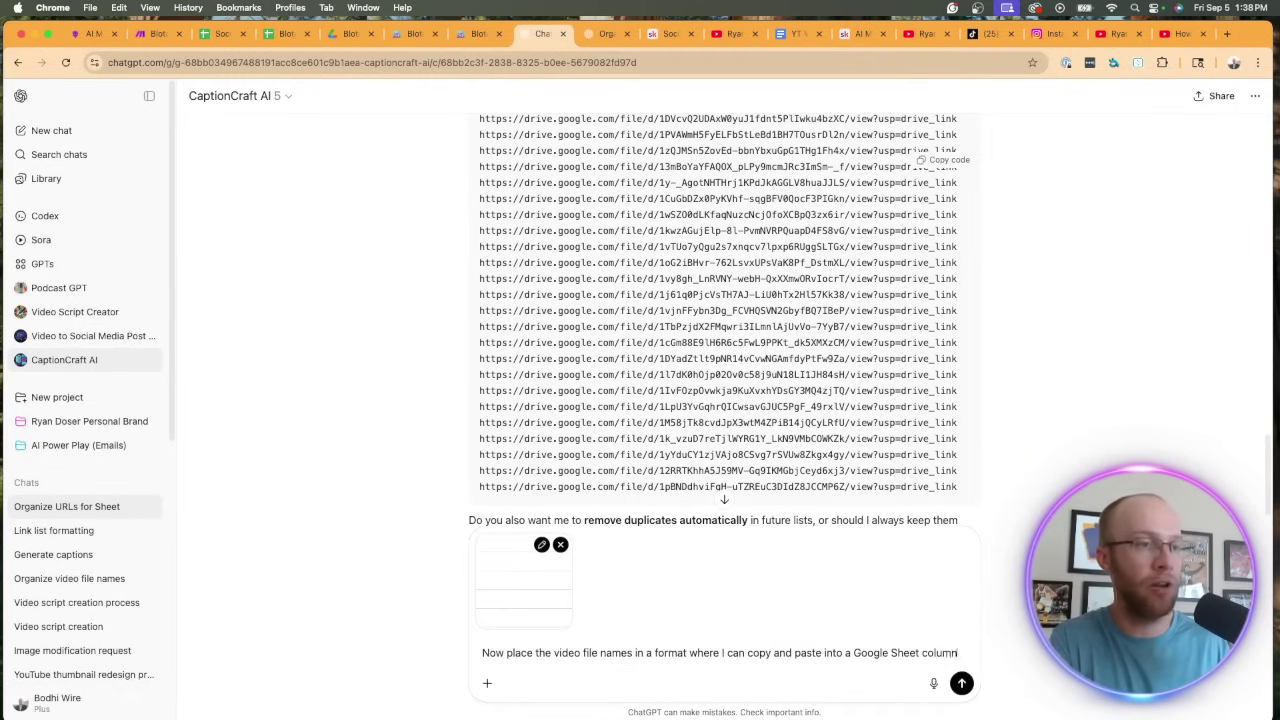
{"action": "key", "text": "Return"}
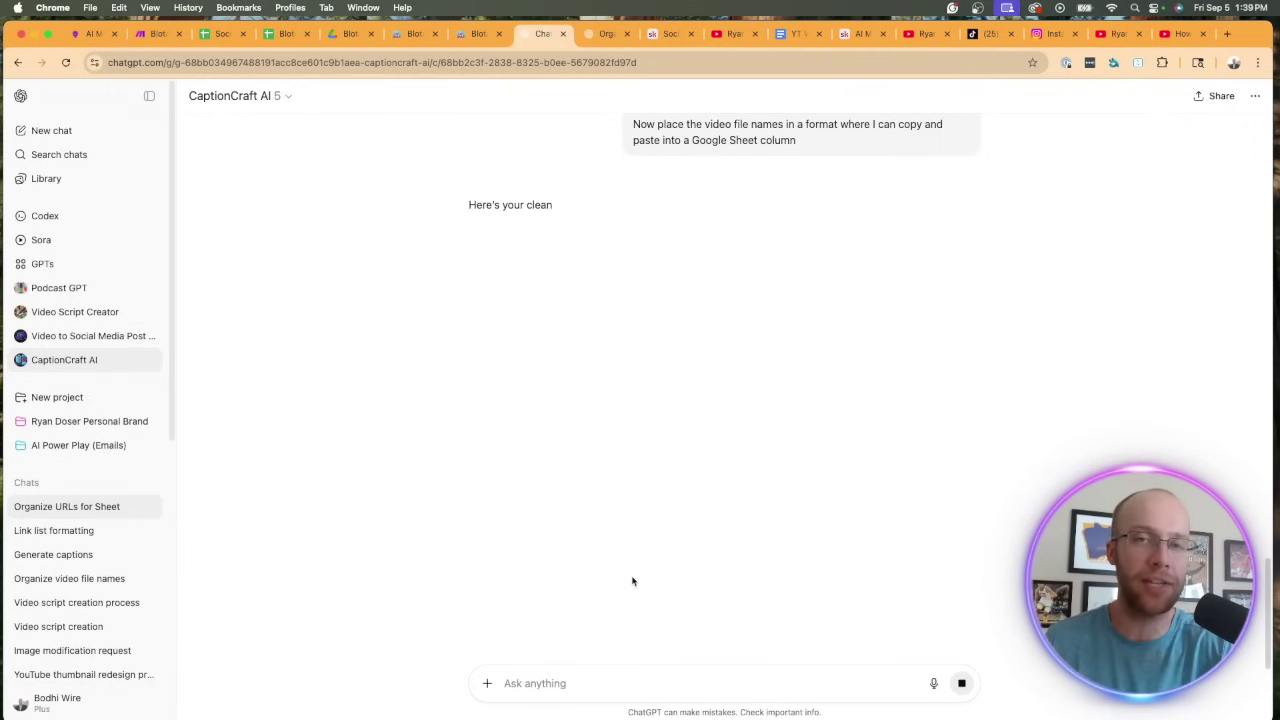
Step: Copy the five formatted video titles and paste them into the Title column of the Social Media Automation Template, starting at cell A2
{"action": "left_click_drag", "start_coordinate": [642, 336], "coordinate": [478, 262]}
{"action": "key", "text": "super+c"}
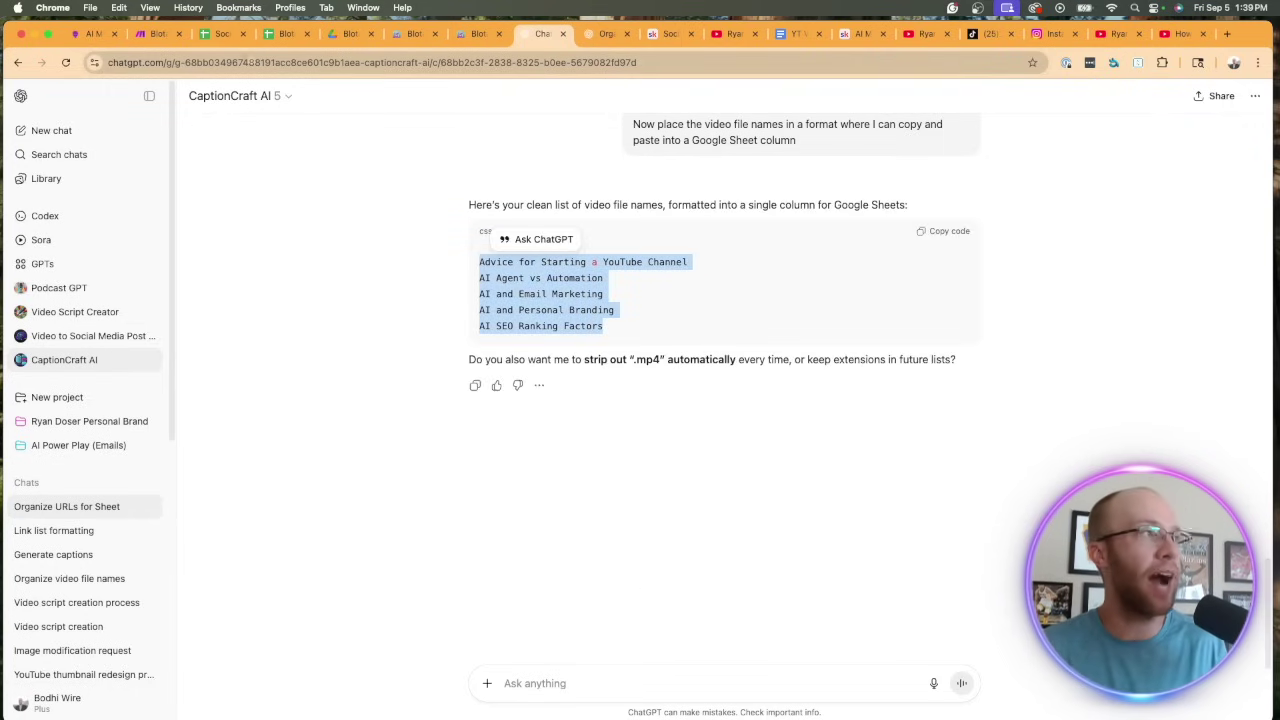
{"action": "left_click", "coordinate": [220, 33]}
{"action": "left_click", "coordinate": [178, 211]}
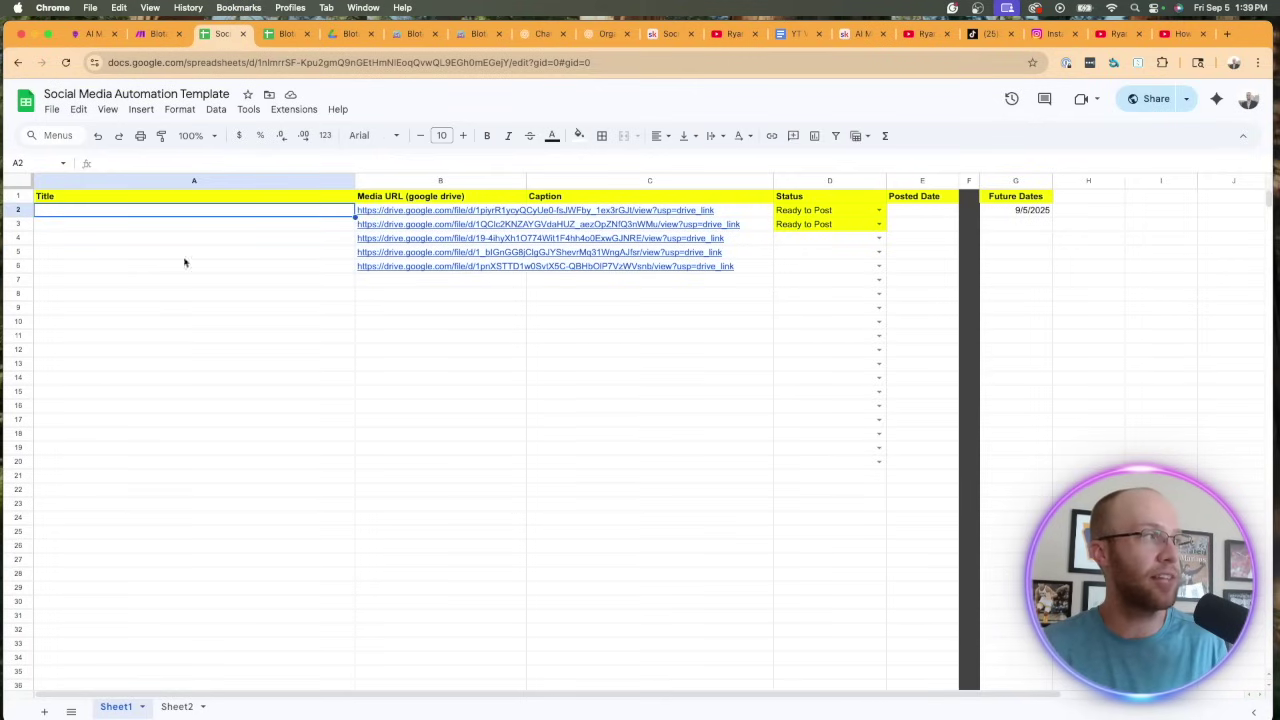
{"action": "key", "text": "super+v"}
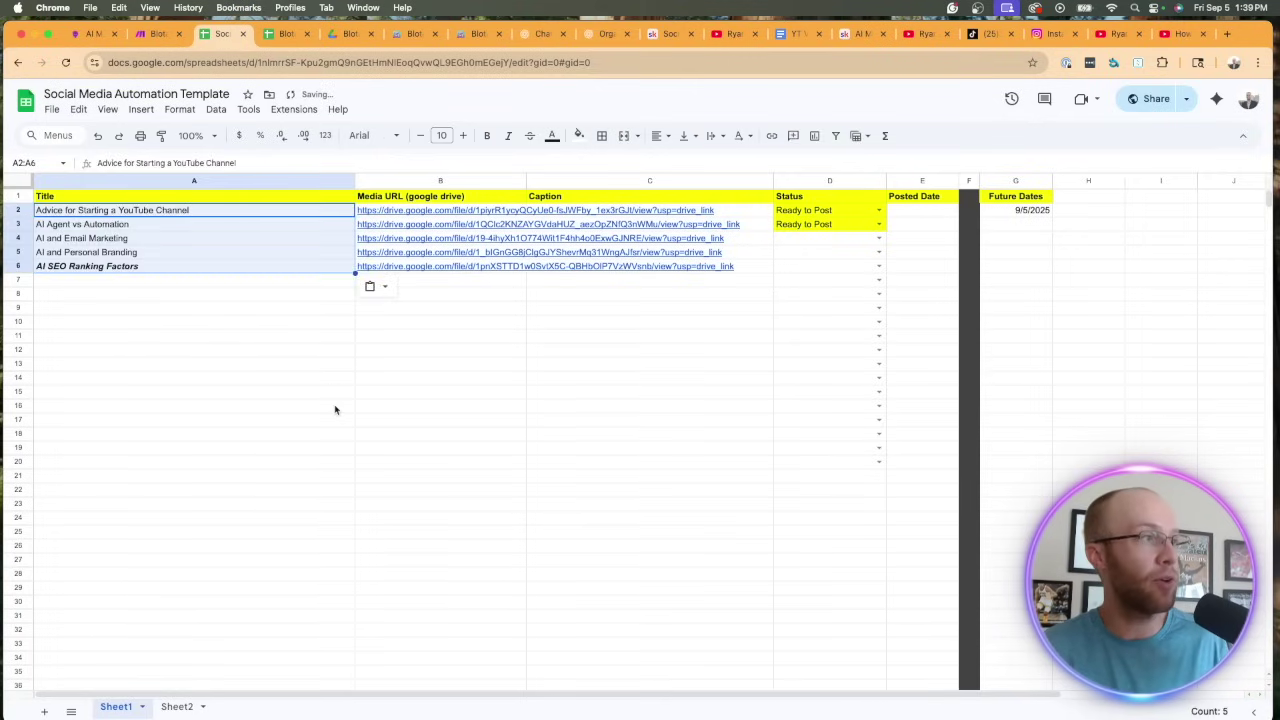
{"action": "left_click", "coordinate": [330, 404]}
Step: Remove the bold and italic formatting from the AI SEO Ranking Factors title in cell A6
{"action": "left_click", "coordinate": [165, 267]}
{"action": "key", "text": "super+b"}
{"action": "key", "text": "super+i"}
{"action": "left_click", "coordinate": [185, 351]}
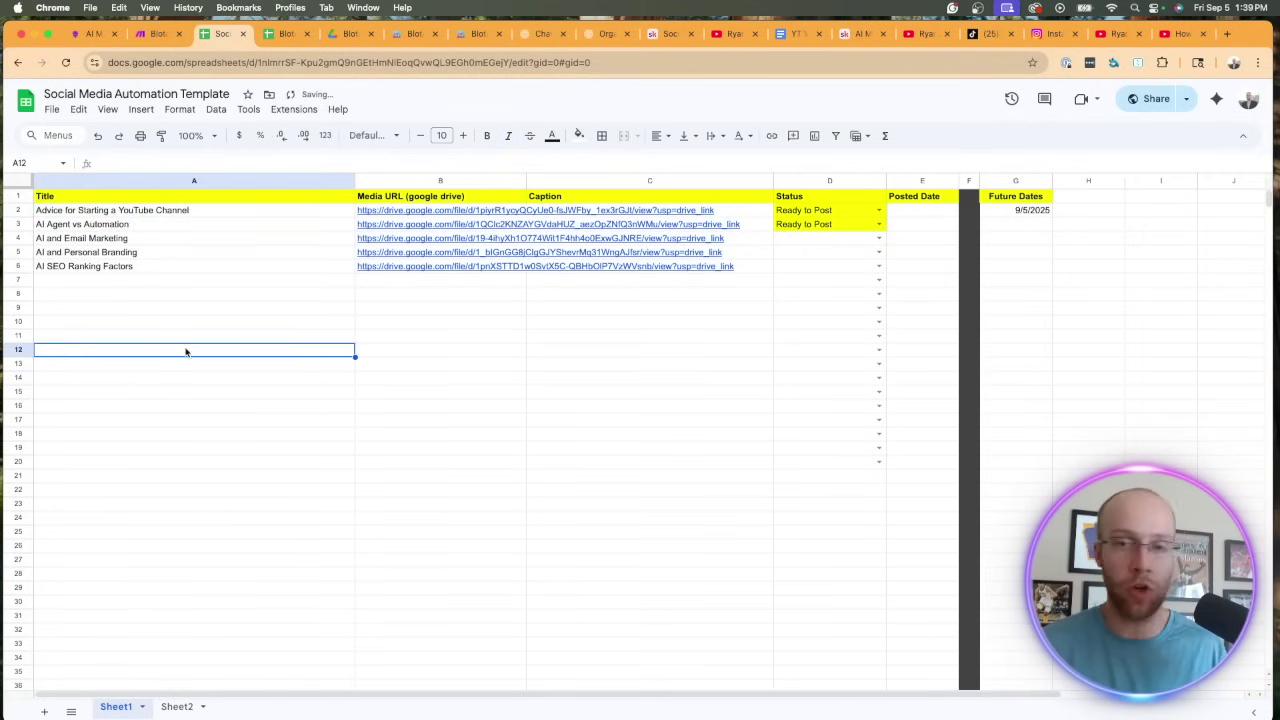
Step: Check the link previews in the Media URL column against the titles in rows 2 to 6
{"action": "left_click", "coordinate": [383, 211]}
{"action": "left_click", "coordinate": [258, 285]}
{"action": "left_click", "coordinate": [164, 225]}
{"action": "left_click", "coordinate": [163, 212]}
{"action": "left_click", "coordinate": [362, 210]}
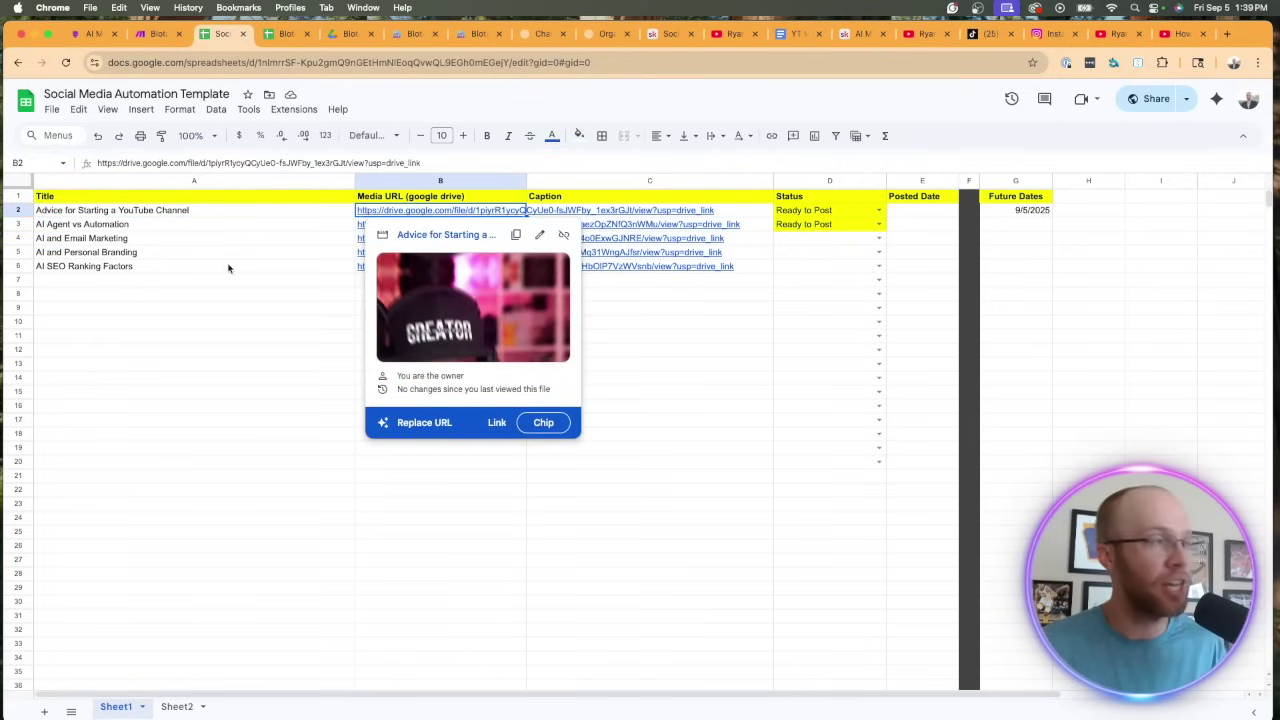
{"action": "left_click", "coordinate": [155, 229]}
{"action": "left_click", "coordinate": [358, 224]}
{"action": "left_click", "coordinate": [282, 240]}
{"action": "left_click", "coordinate": [365, 238]}
{"action": "left_click", "coordinate": [323, 252]}
{"action": "left_click", "coordinate": [424, 253]}
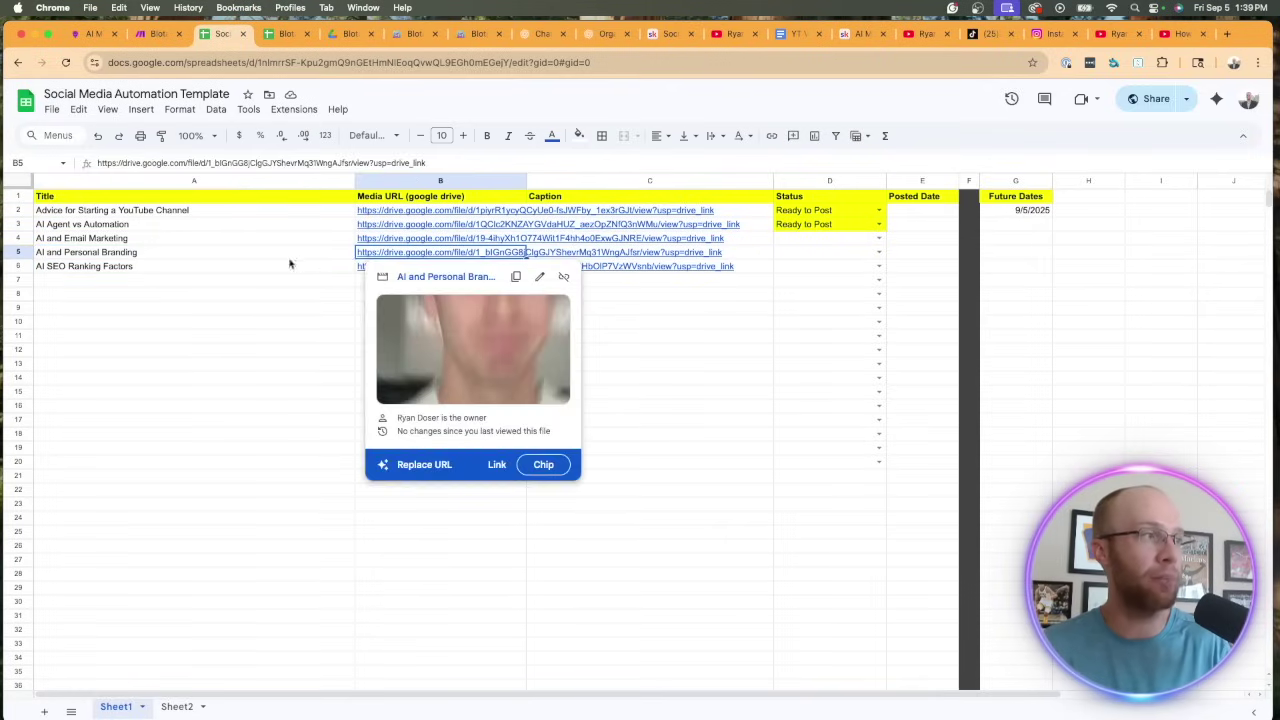
{"action": "left_click", "coordinate": [268, 280]}
{"action": "left_click", "coordinate": [376, 268]}
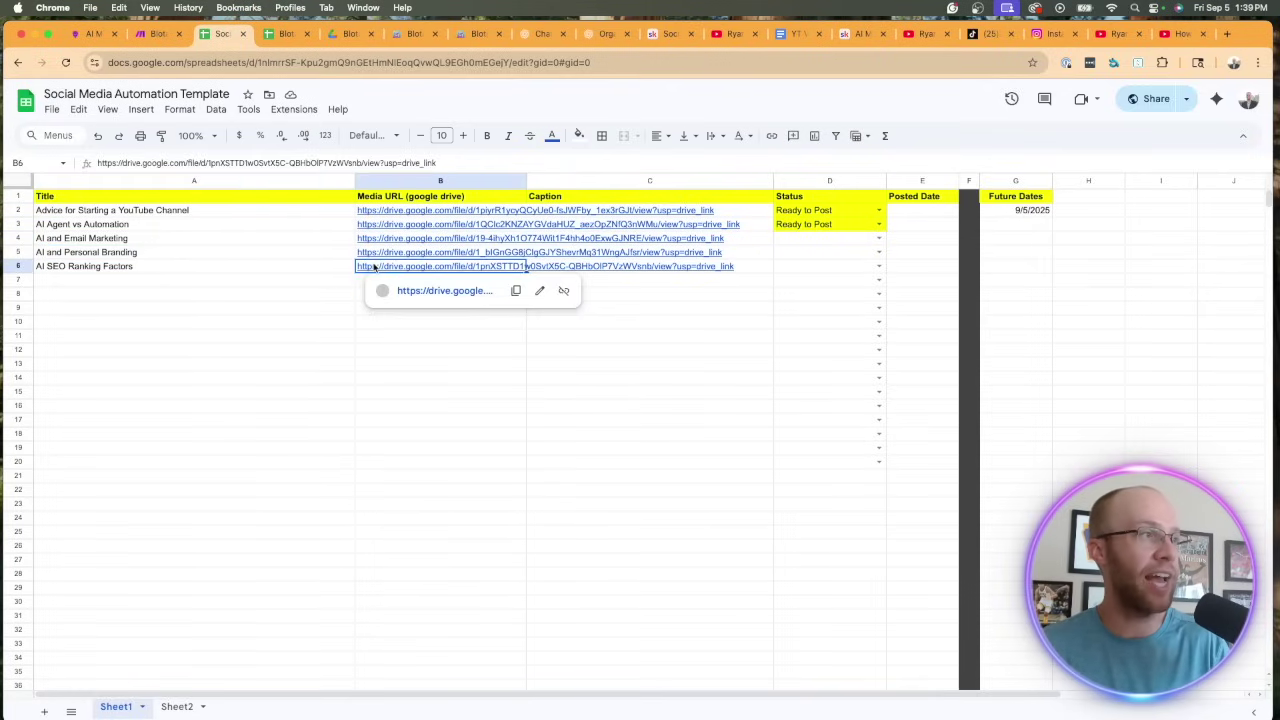
{"action": "left_click", "coordinate": [298, 336]}
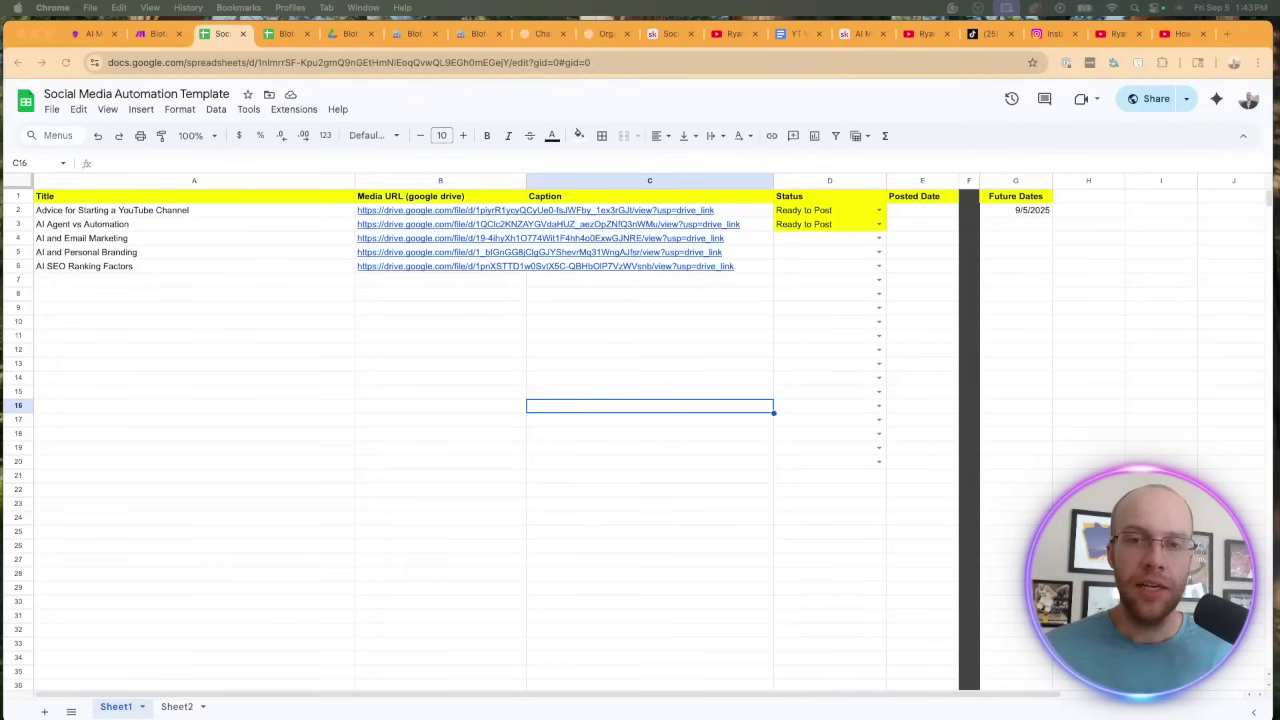
{"action": "left_click", "coordinate": [404, 214]}
{"action": "left_click", "coordinate": [251, 336]}
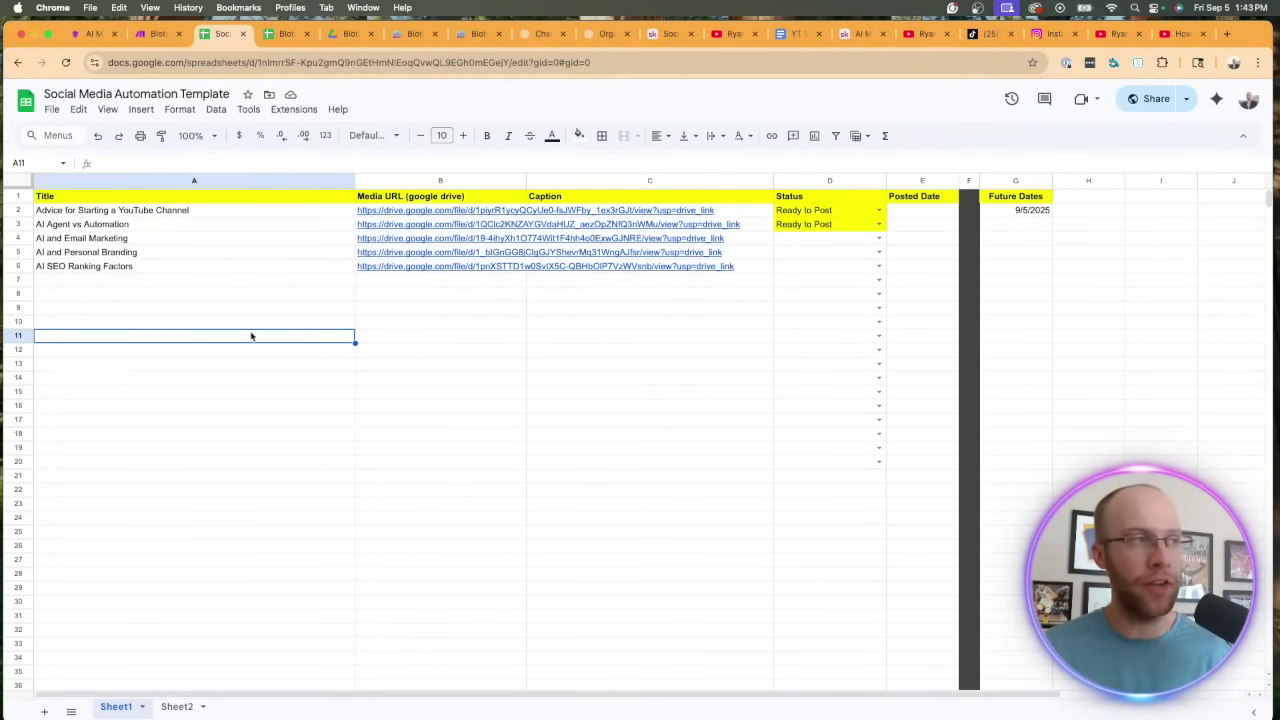
{"action": "left_click", "coordinate": [602, 181]}
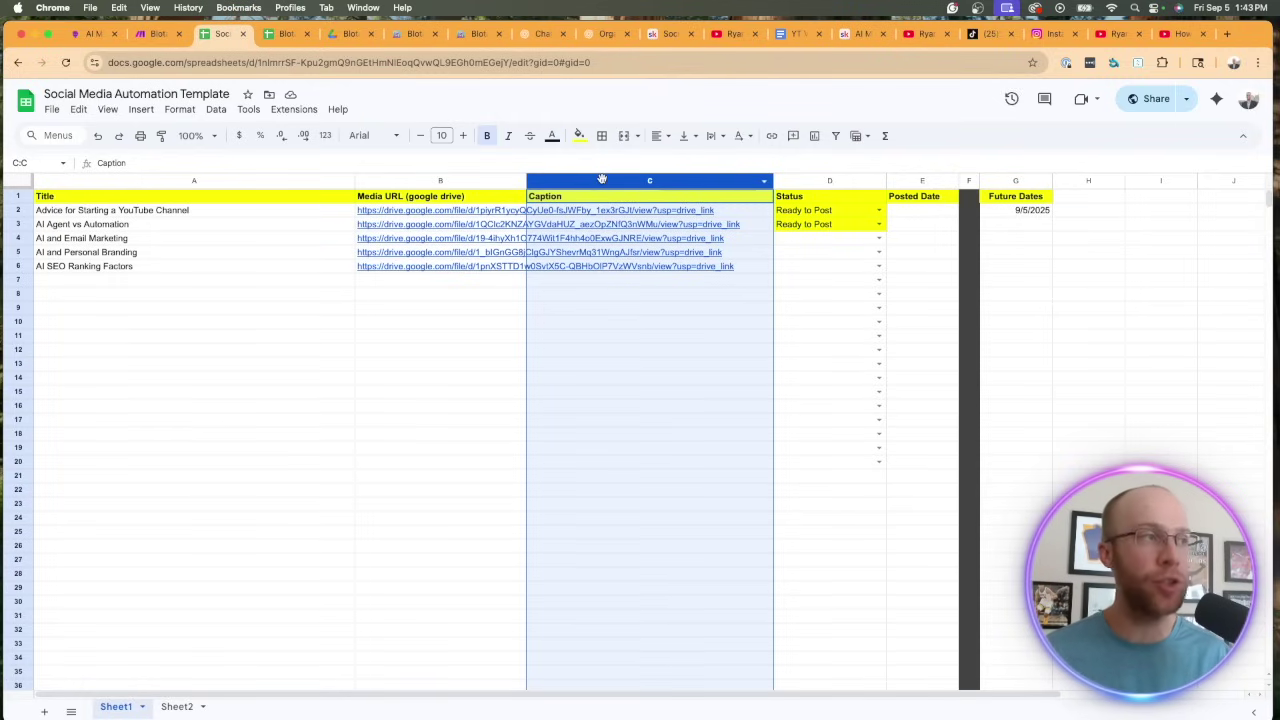
{"action": "left_click", "coordinate": [626, 349]}
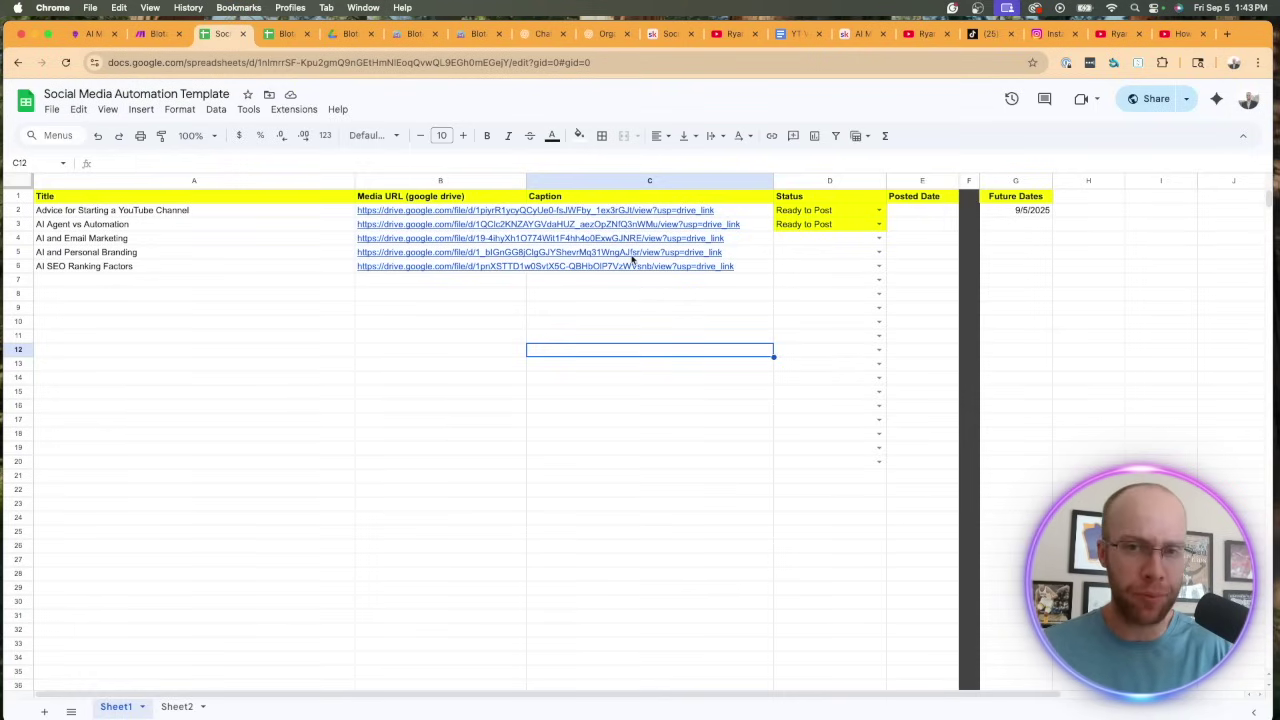
{"action": "left_click", "coordinate": [606, 319]}
{"action": "left_click_drag", "start_coordinate": [589, 213], "coordinate": [690, 392]}
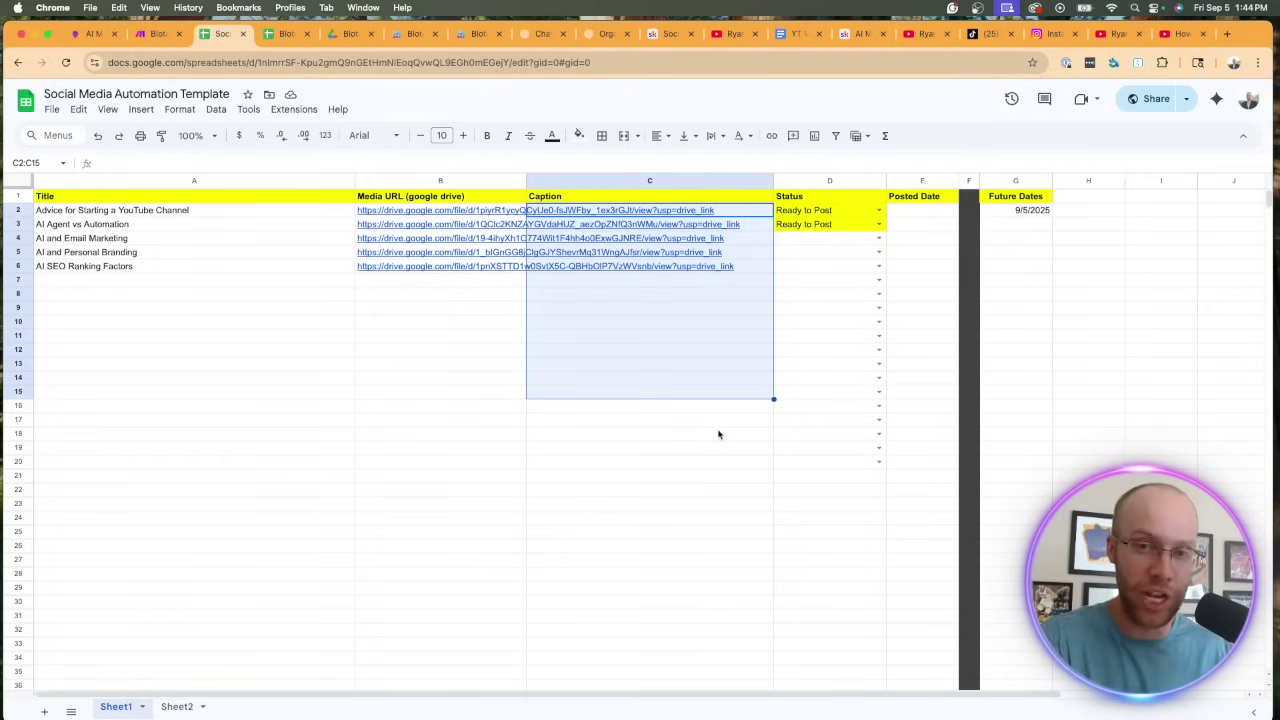
{"action": "left_click", "coordinate": [185, 257]}
{"action": "left_click_drag", "start_coordinate": [171, 209], "coordinate": [177, 400]}
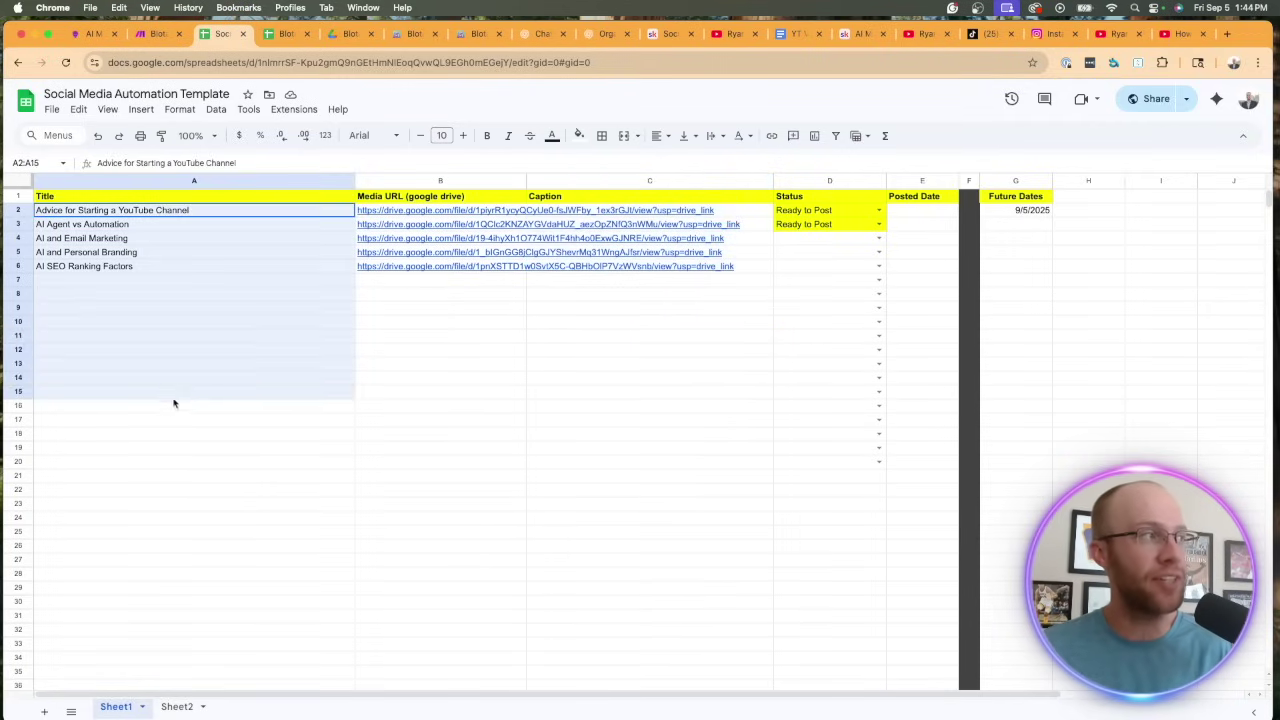
{"action": "left_click", "coordinate": [226, 442]}
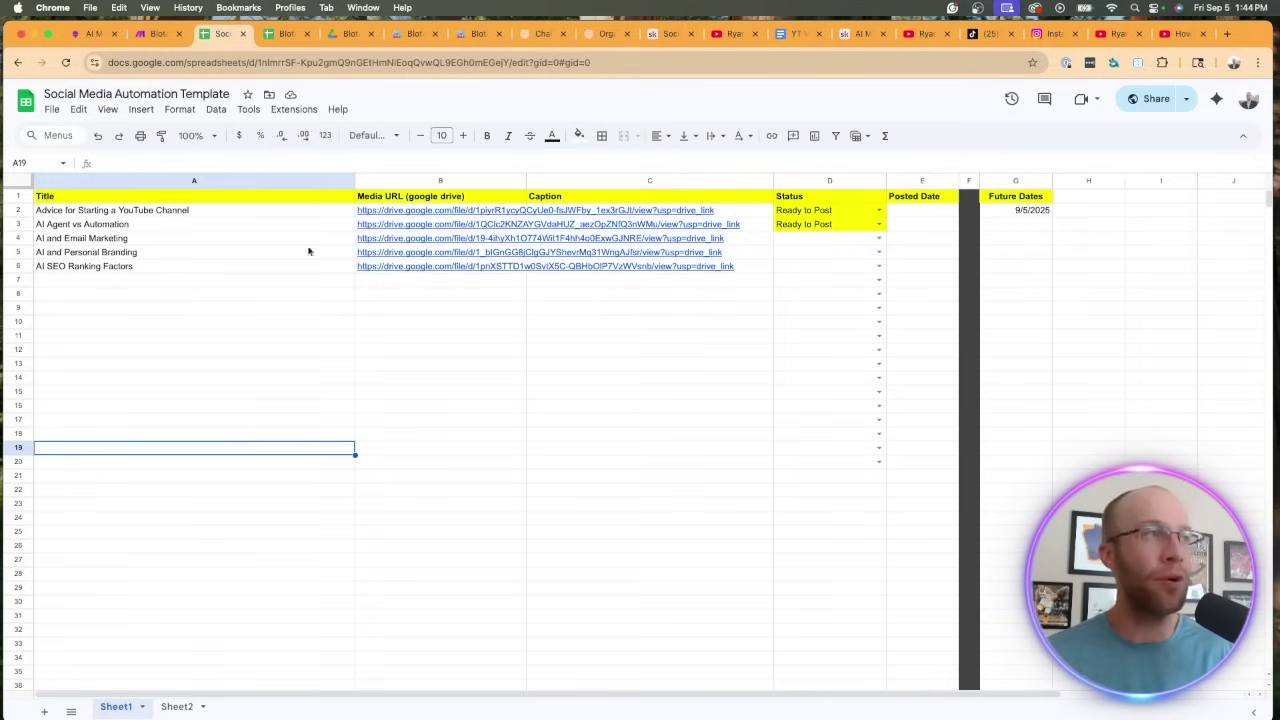
Step: Switch to CaptionCraft AI and send the suggested prompt for creating engaging social media captions from the video titles in a screenshot
{"action": "left_click", "coordinate": [537, 35]}
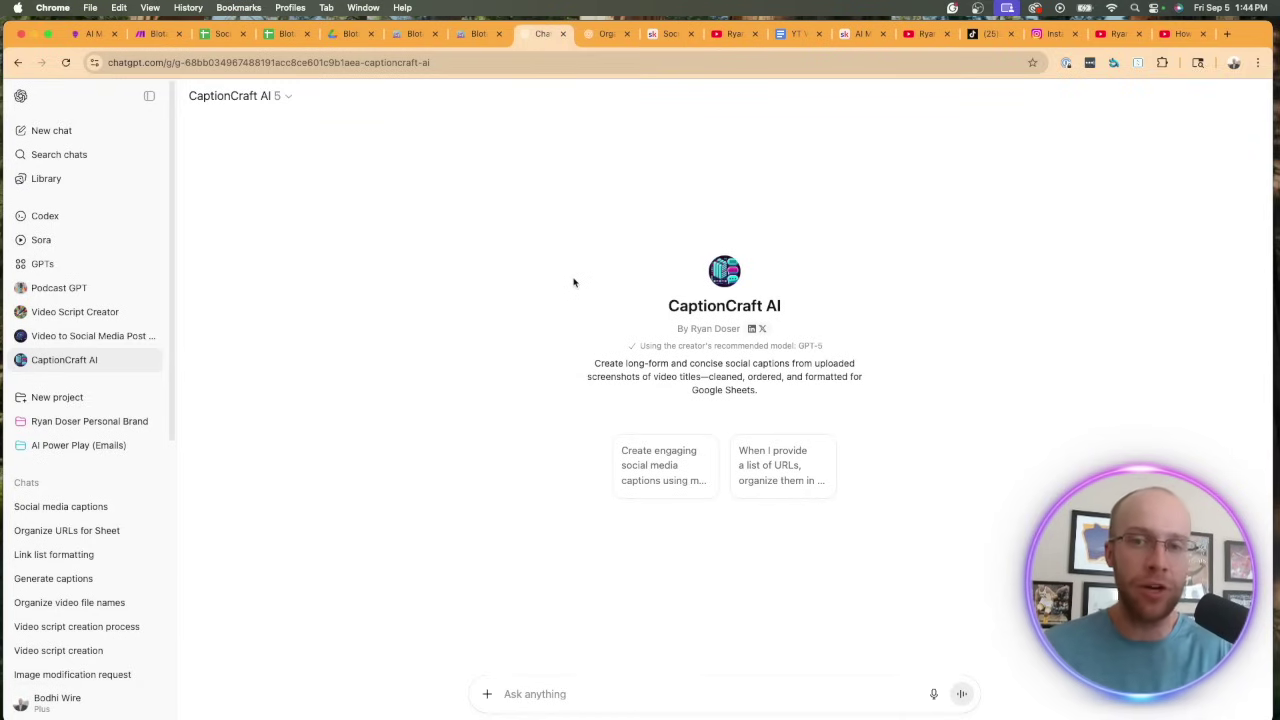
{"action": "left_click", "coordinate": [672, 470]}
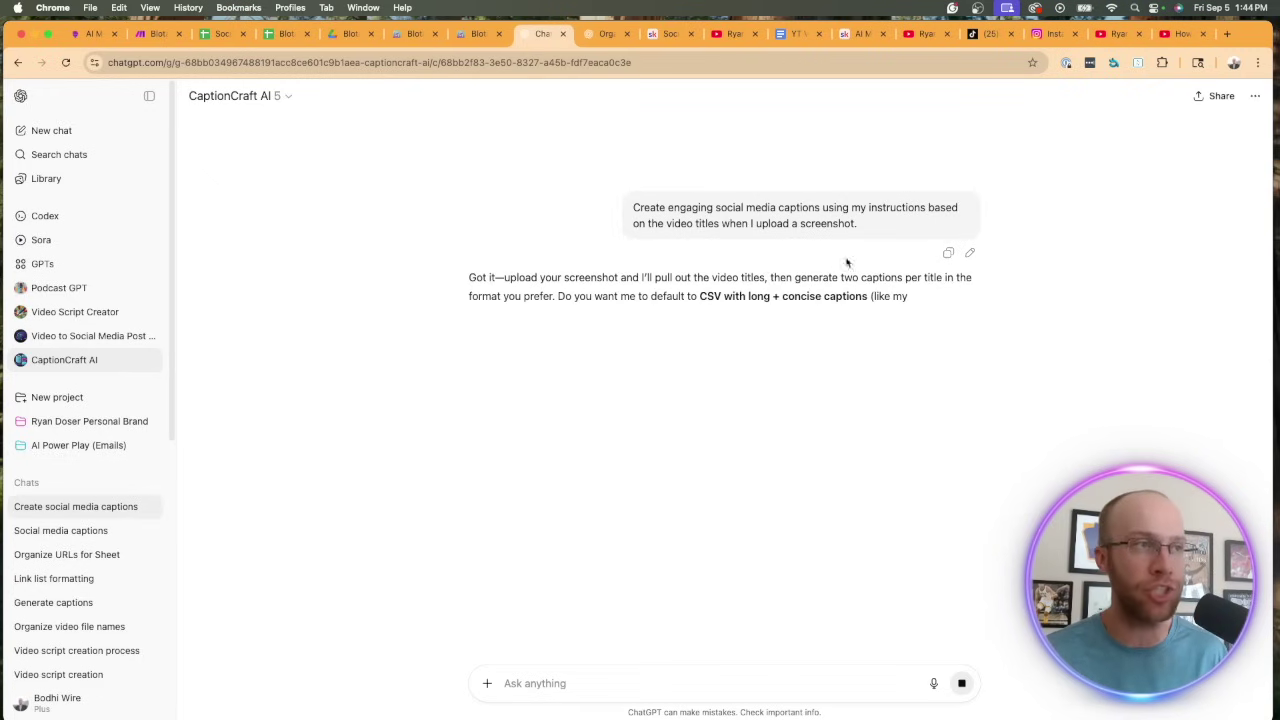
{"action": "left_click_drag", "start_coordinate": [788, 208], "coordinate": [868, 225]}
{"action": "left_click", "coordinate": [868, 224]}
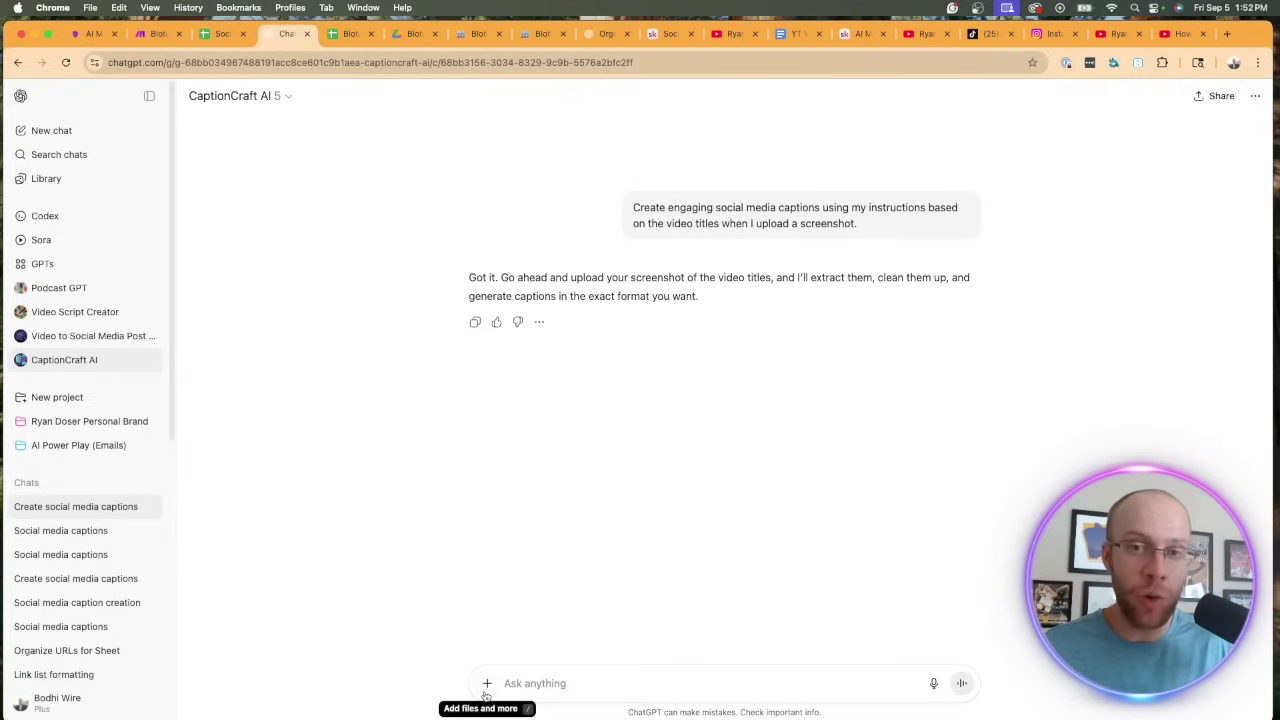
Step: Attach the screenshot of the video titles and send it with the instruction "Don't format for Google Sheets"
{"action": "left_click", "coordinate": [486, 683]}
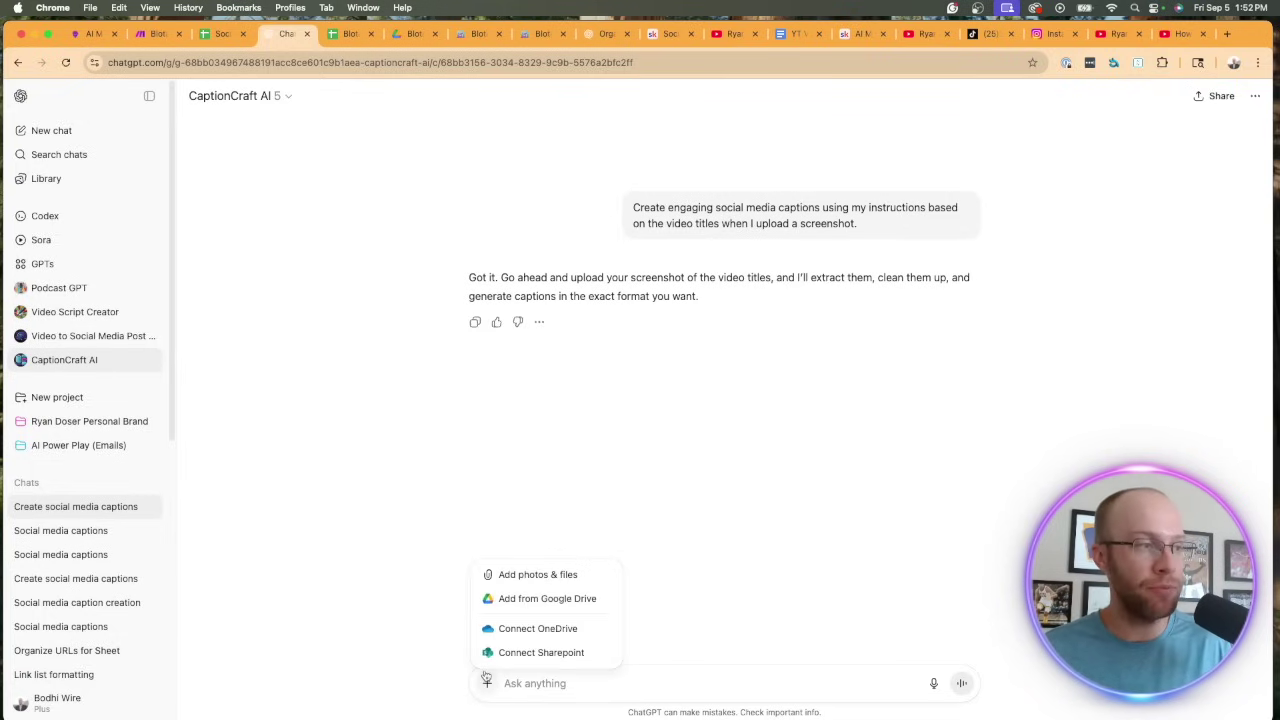
{"action": "left_click", "coordinate": [518, 574]}
{"action": "scroll", "coordinate": [378, 415], "scroll_direction": "down", "scroll_amount": 5}
{"action": "scroll", "coordinate": [378, 415], "scroll_direction": "down", "scroll_amount": 2}
{"action": "double_click", "coordinate": [245, 395]}
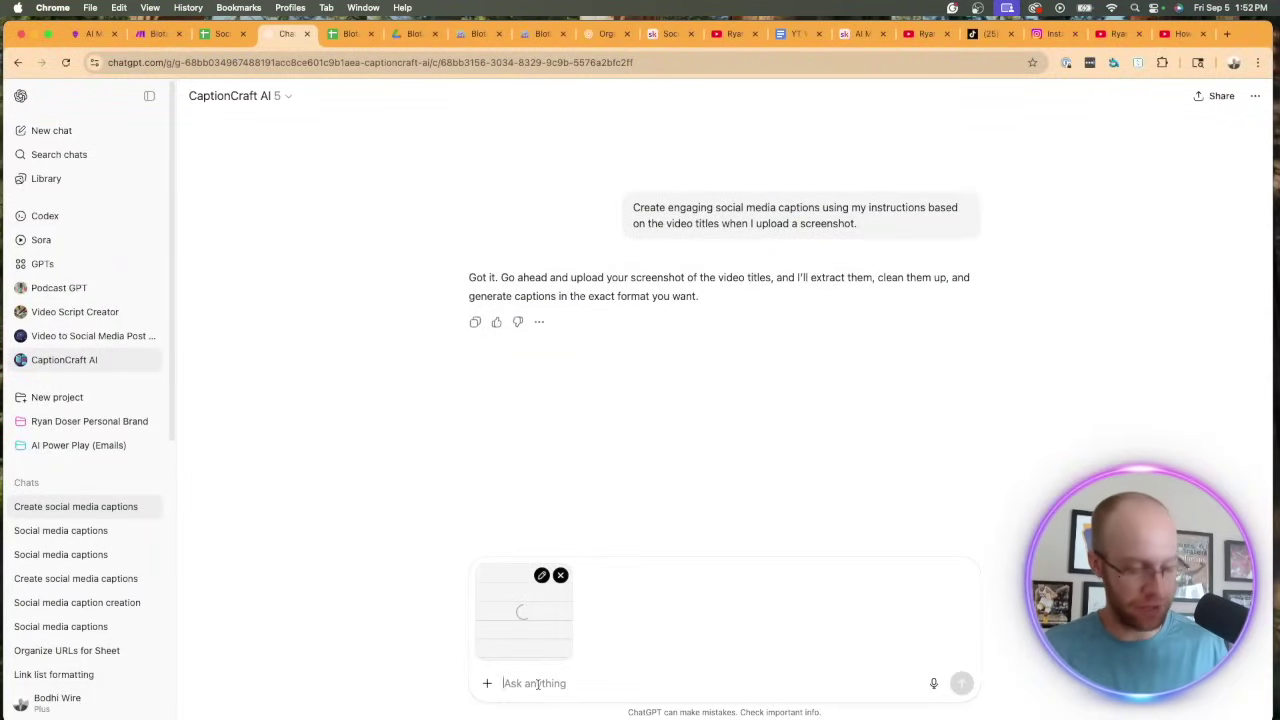
{"action": "type", "text": "Don't format for Google Sheets"}
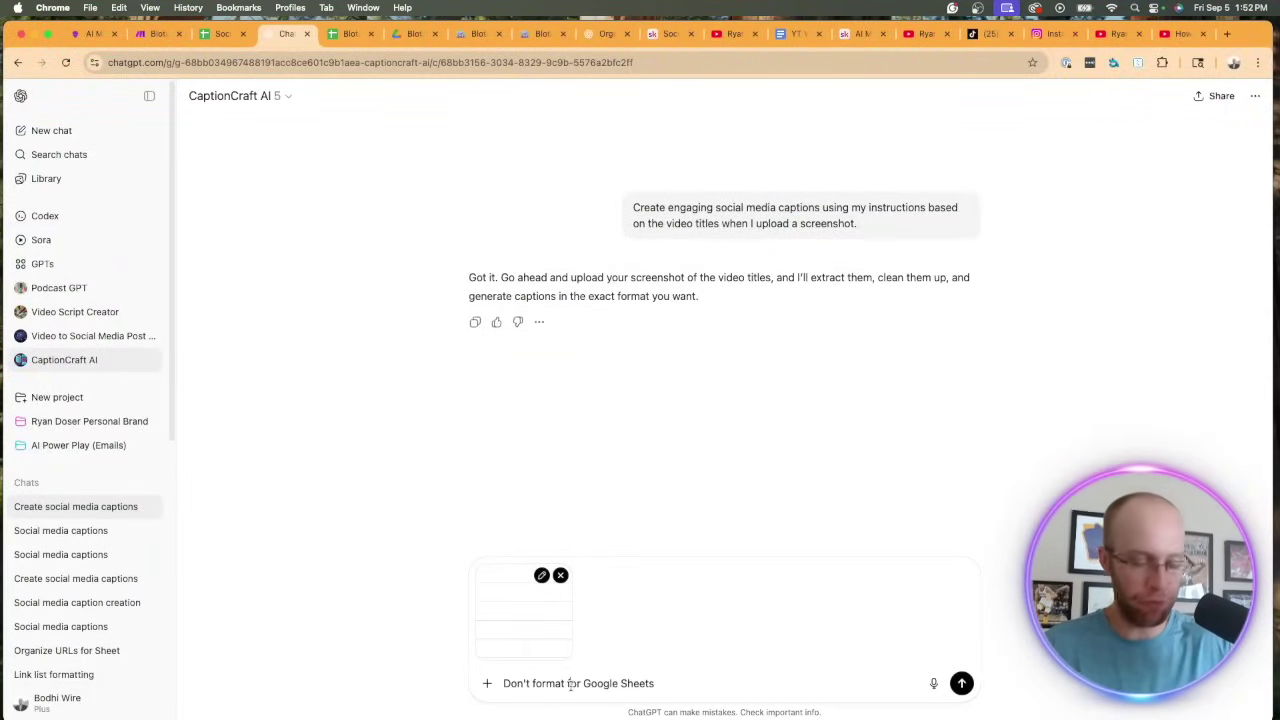
{"action": "key", "text": "Return"}
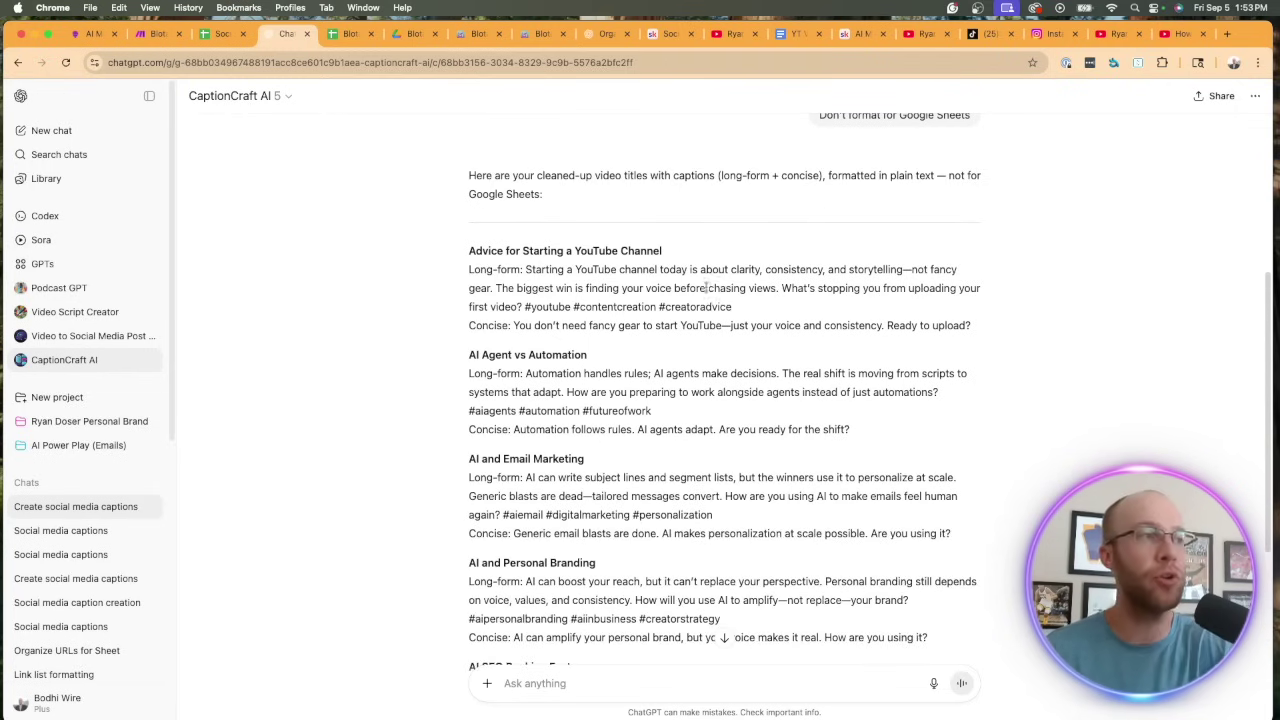
Step: Review the generated long-form and concise captions under each video title
{"action": "left_click_drag", "start_coordinate": [764, 308], "coordinate": [674, 289]}
{"action": "left_click", "coordinate": [684, 281]}
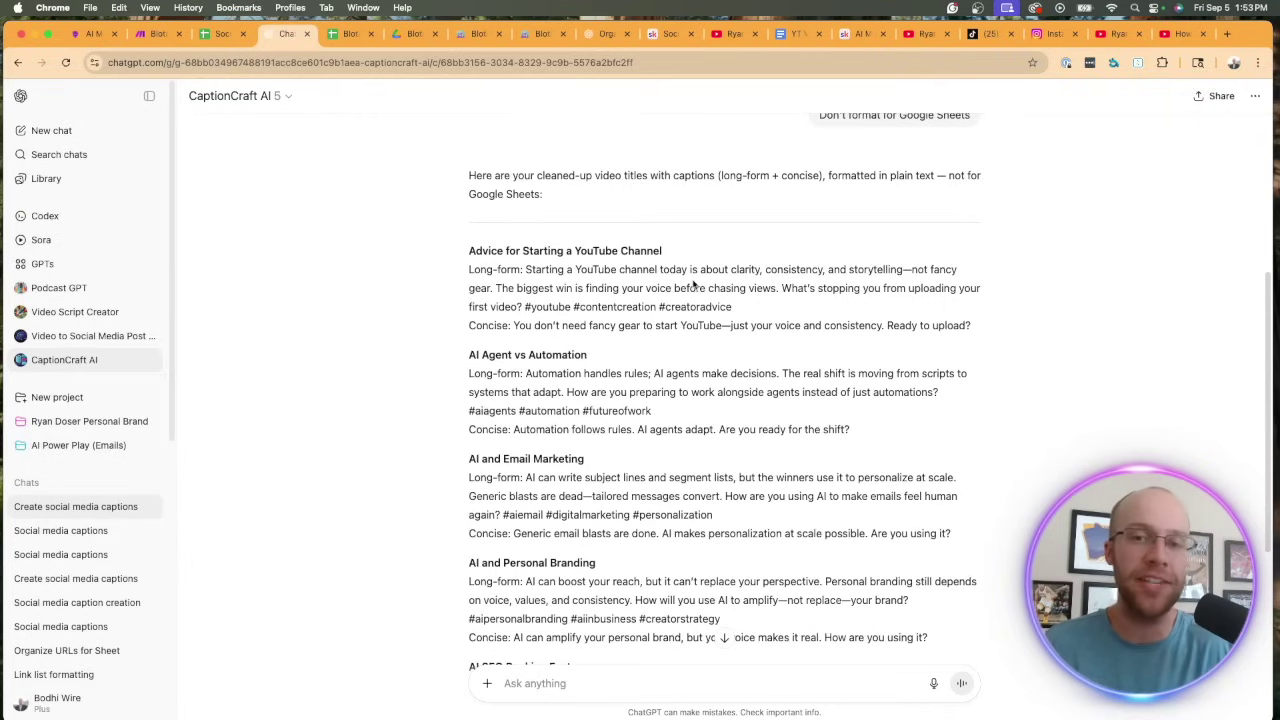
{"action": "left_click_drag", "start_coordinate": [884, 527], "coordinate": [497, 288]}
{"action": "left_click_drag", "start_coordinate": [695, 258], "coordinate": [466, 250]}
{"action": "left_click_drag", "start_coordinate": [620, 358], "coordinate": [444, 362]}
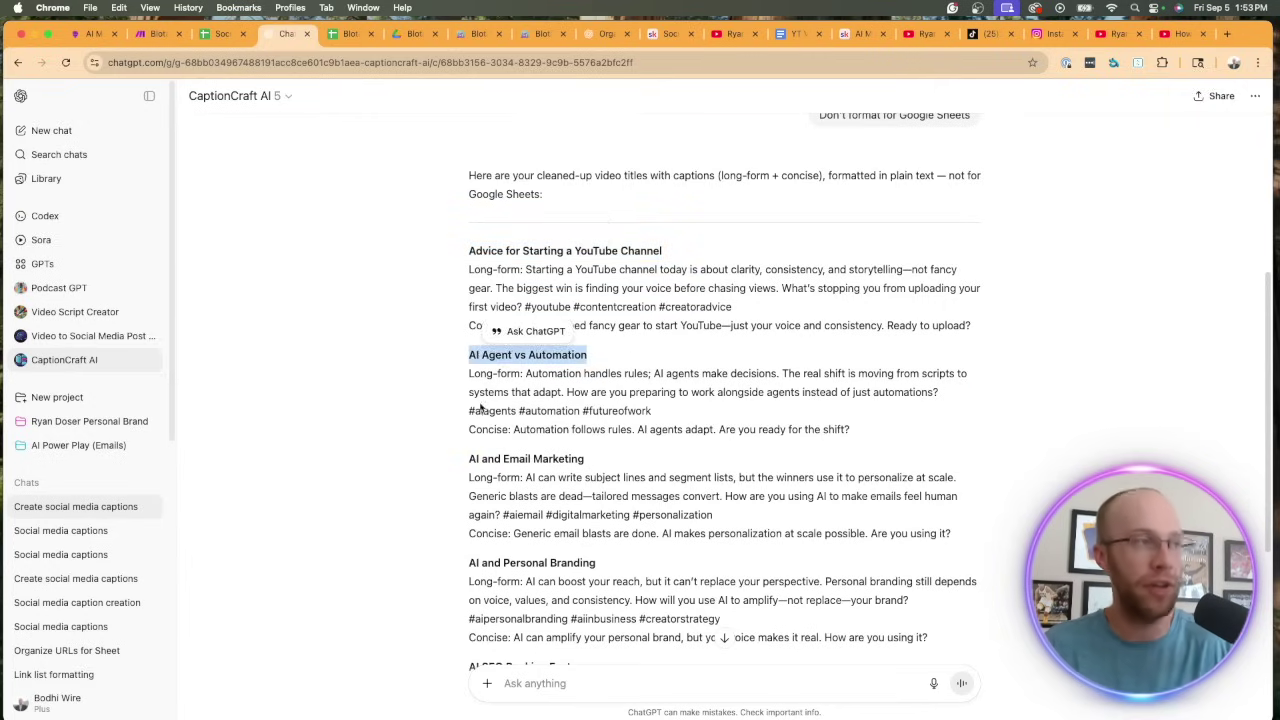
{"action": "left_click_drag", "start_coordinate": [604, 462], "coordinate": [414, 457]}
{"action": "left_click", "coordinate": [414, 460]}
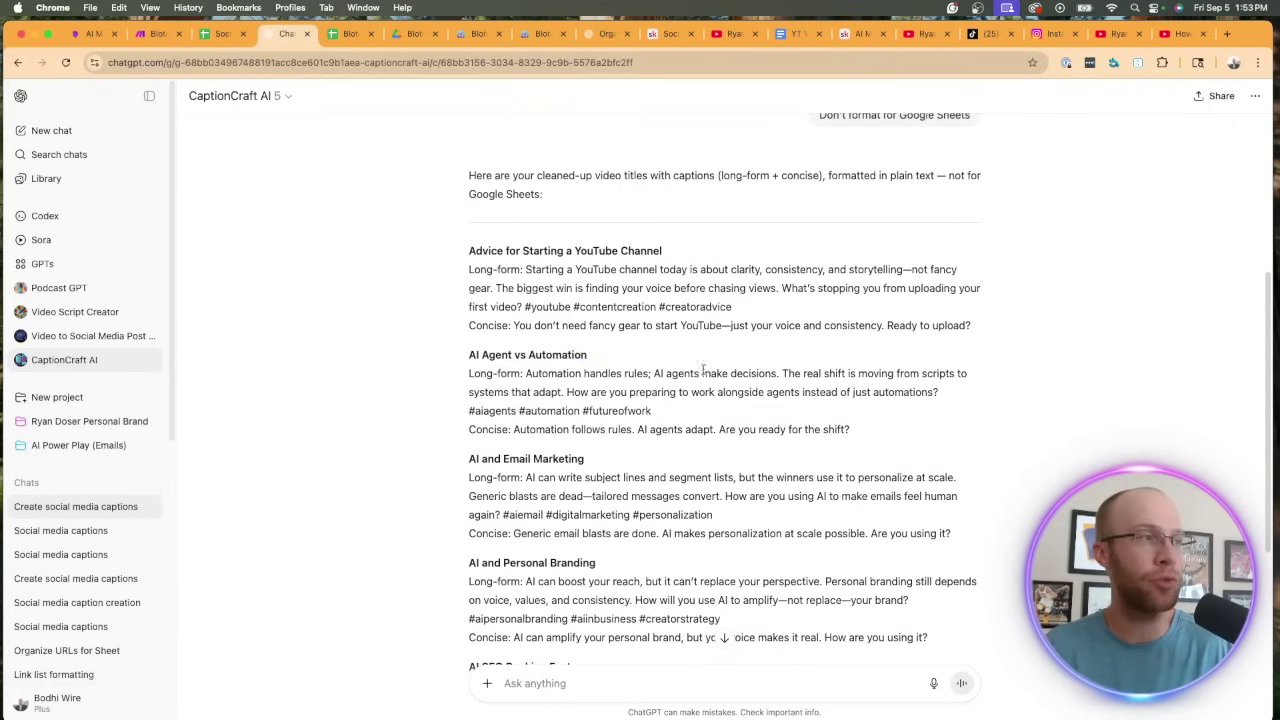
Step: Copy the long-form caption for Advice for Starting a YouTube Channel and clear the old captions from C2:C11 in the sheet
{"action": "left_click_drag", "start_coordinate": [738, 312], "coordinate": [528, 280]}
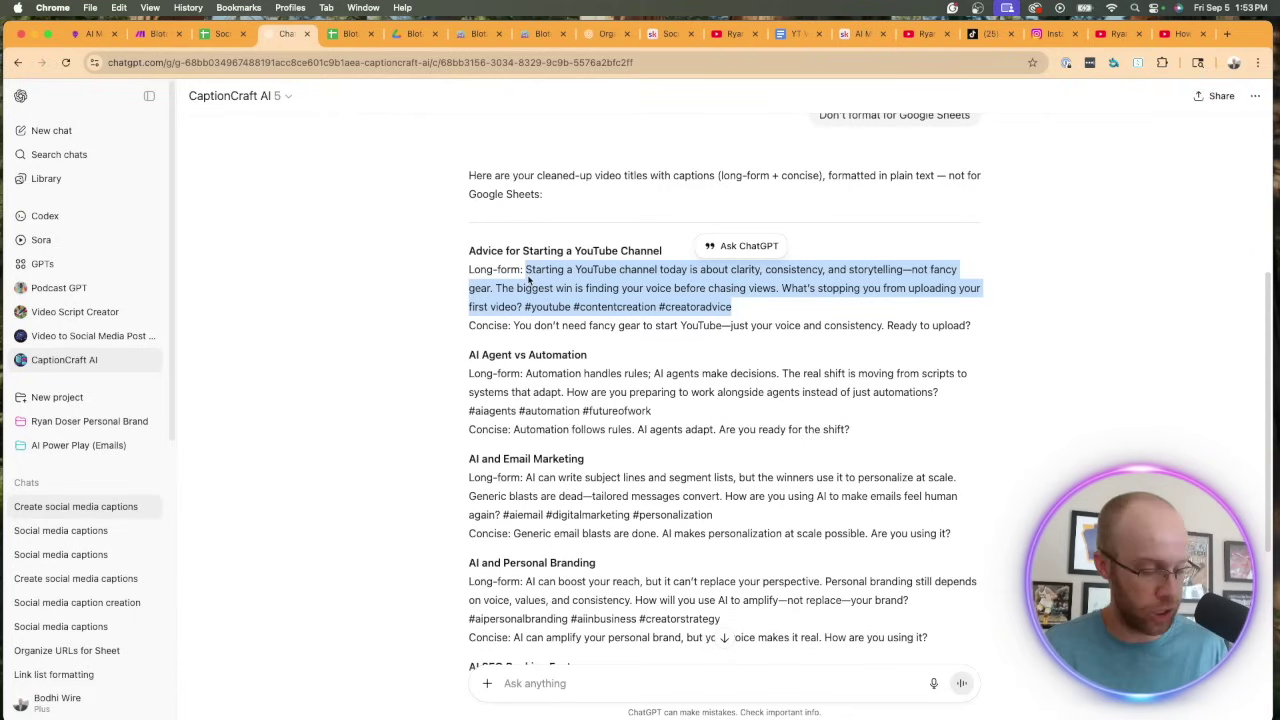
{"action": "left_click", "coordinate": [220, 35]}
{"action": "left_click_drag", "start_coordinate": [575, 211], "coordinate": [590, 336]}
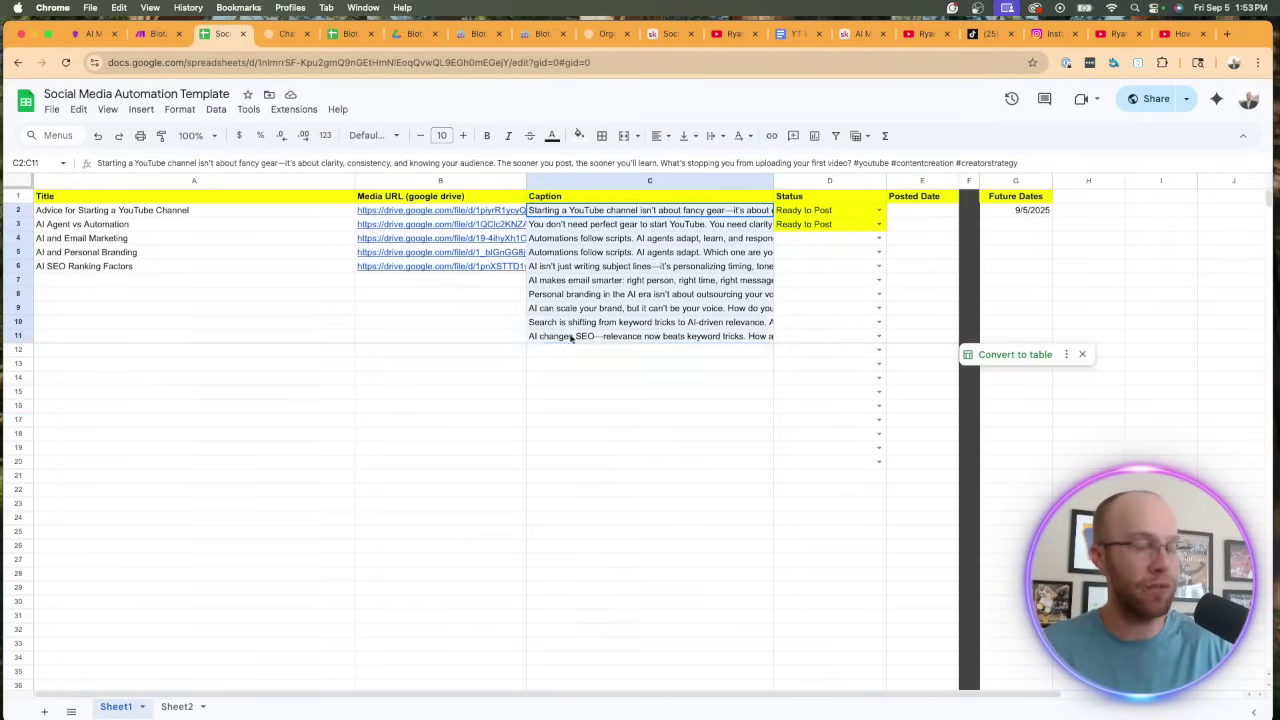
{"action": "key", "text": "Delete"}
{"action": "left_click", "coordinate": [665, 462]}
Step: Paste the copied long-form YouTube channel caption into cell C2 of the Caption column
{"action": "left_click", "coordinate": [122, 213]}
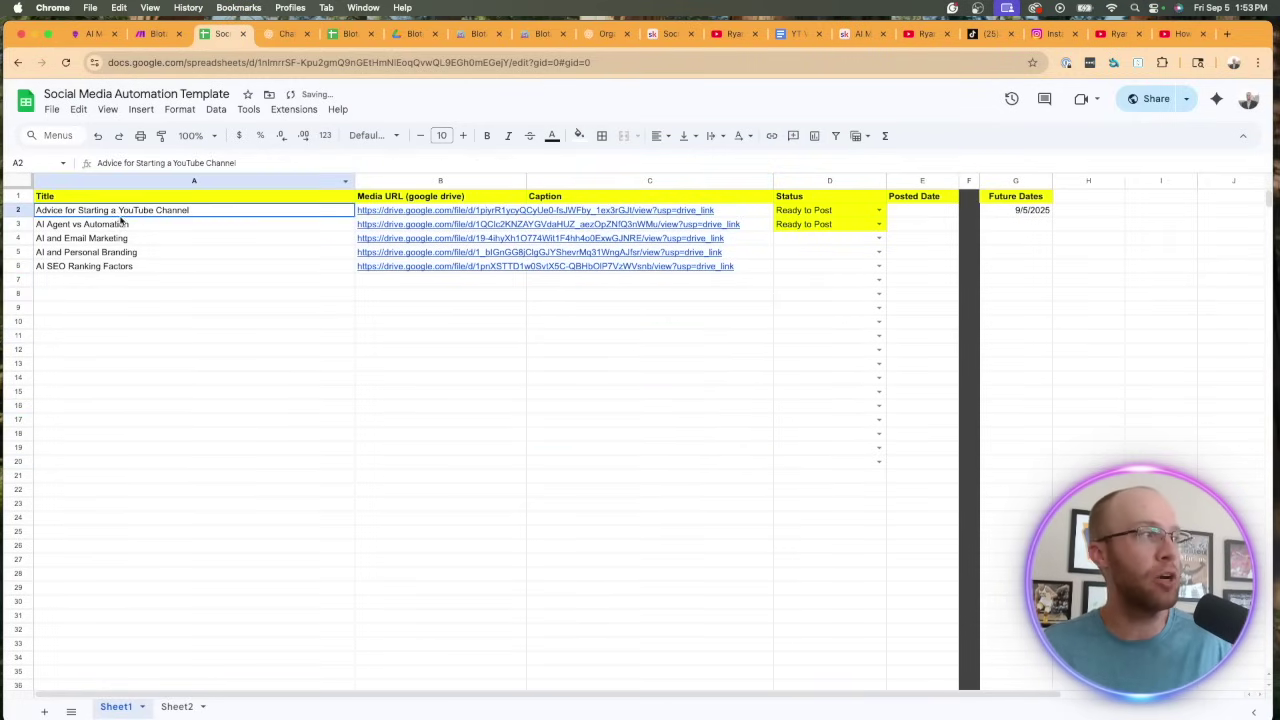
{"action": "left_click", "coordinate": [558, 211]}
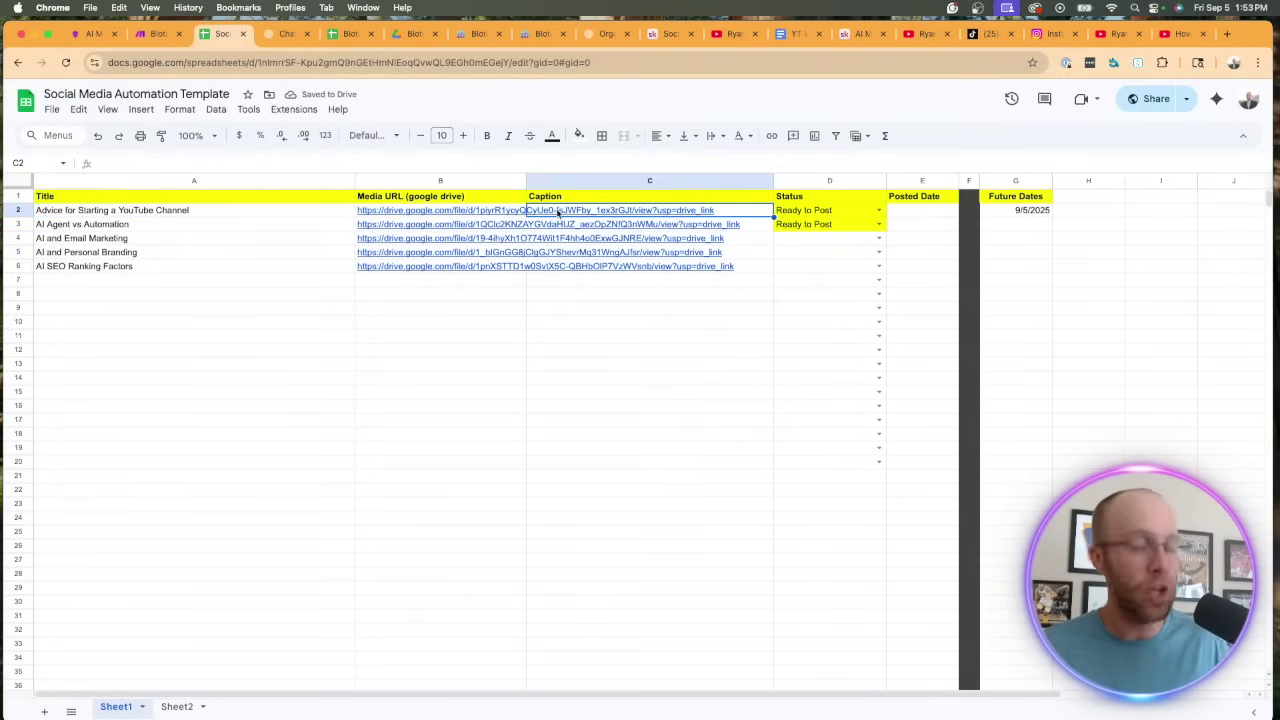
{"action": "key", "text": "cmd+v"}
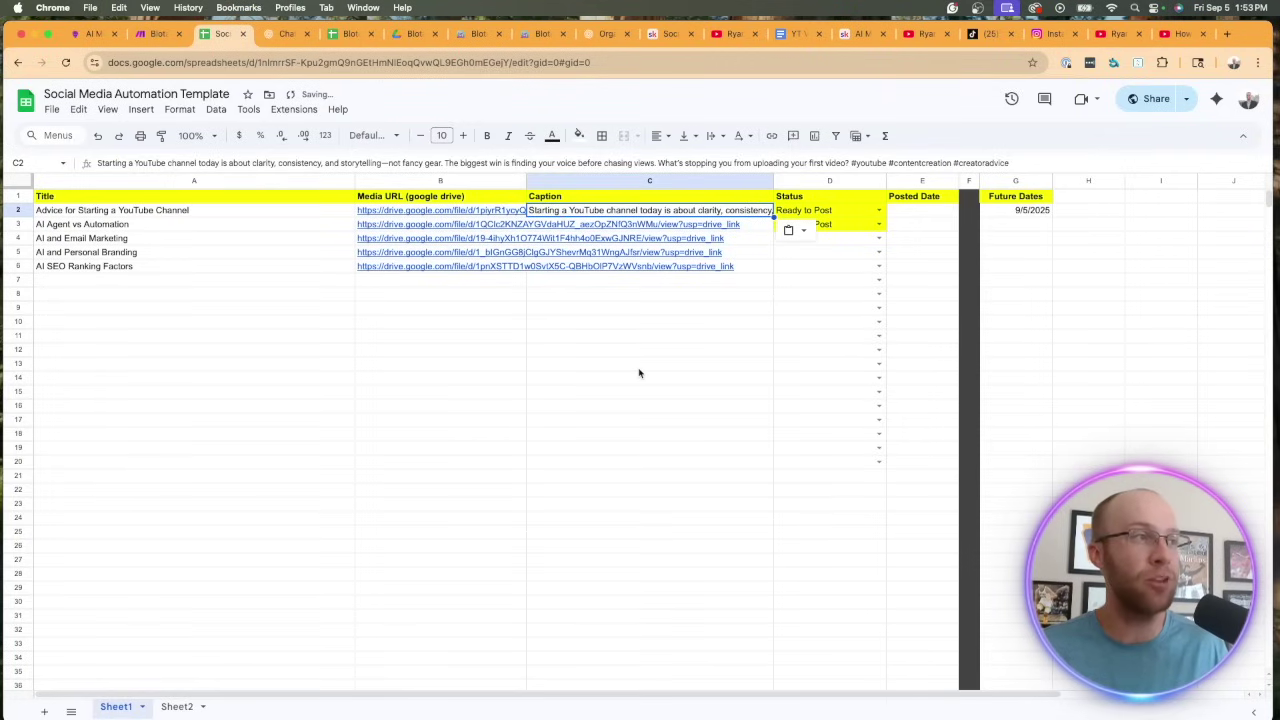
Step: Put a blank line before the hashtags in the C2 caption, and clear the cell
{"action": "left_click", "coordinate": [640, 368]}
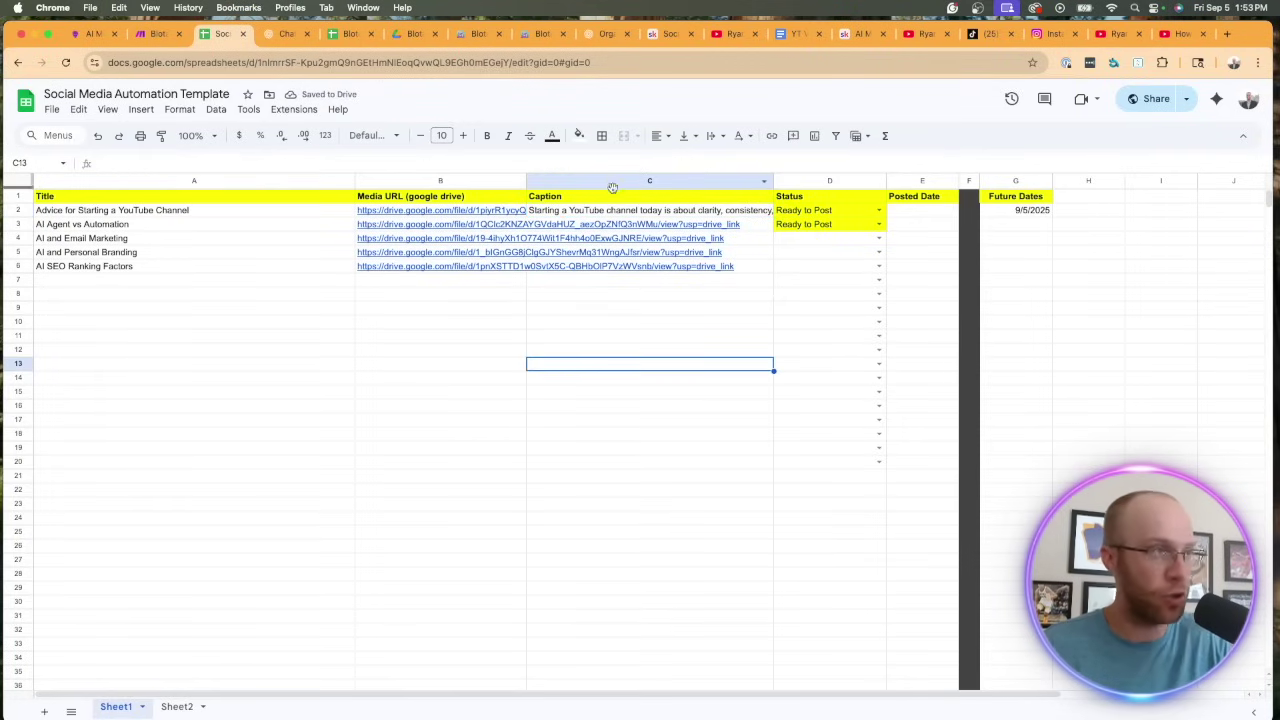
{"action": "double_click", "coordinate": [607, 210]}
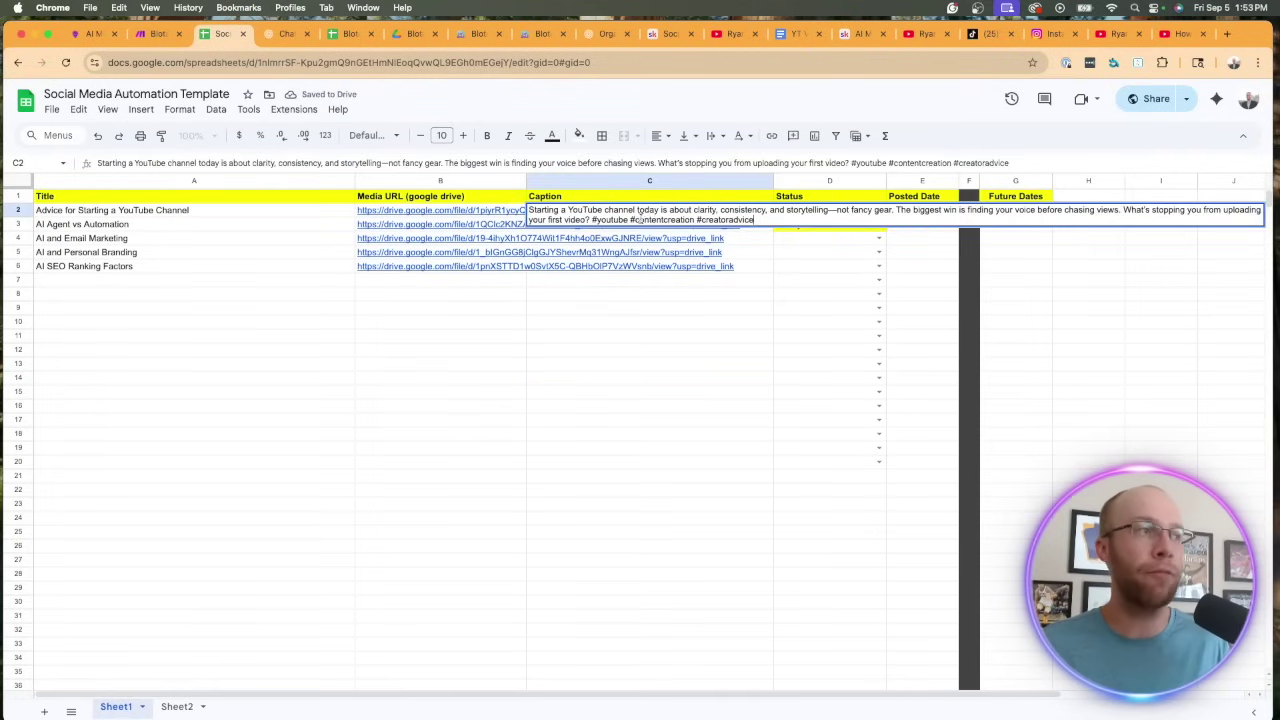
{"action": "left_click", "coordinate": [594, 219]}
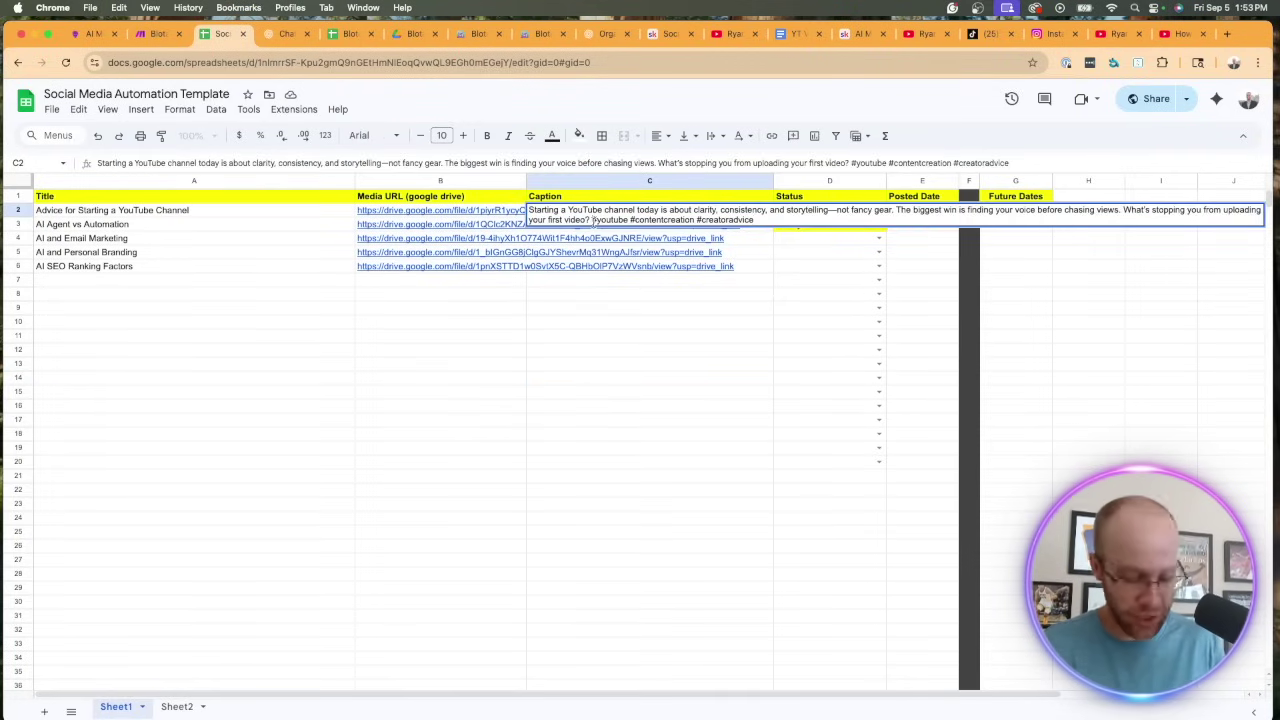
{"action": "key", "text": "alt+Return"}
{"action": "key", "text": "alt+Return"}
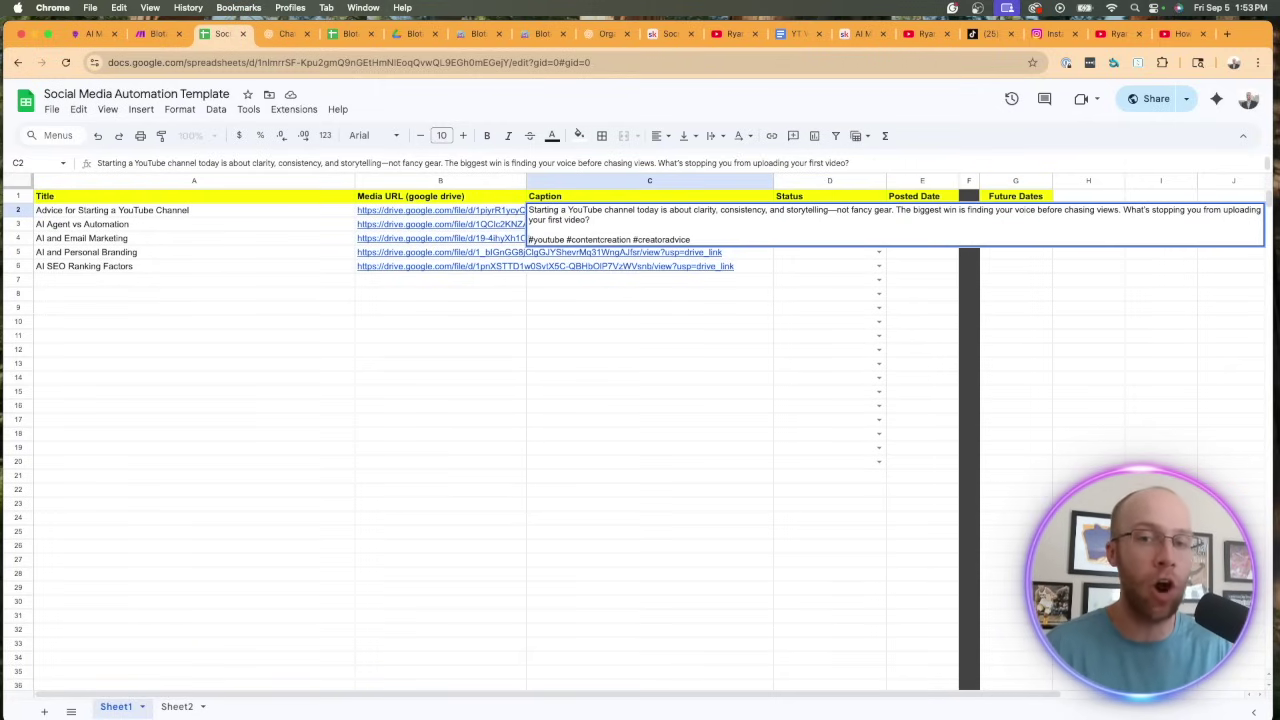
{"action": "left_click", "coordinate": [617, 424]}
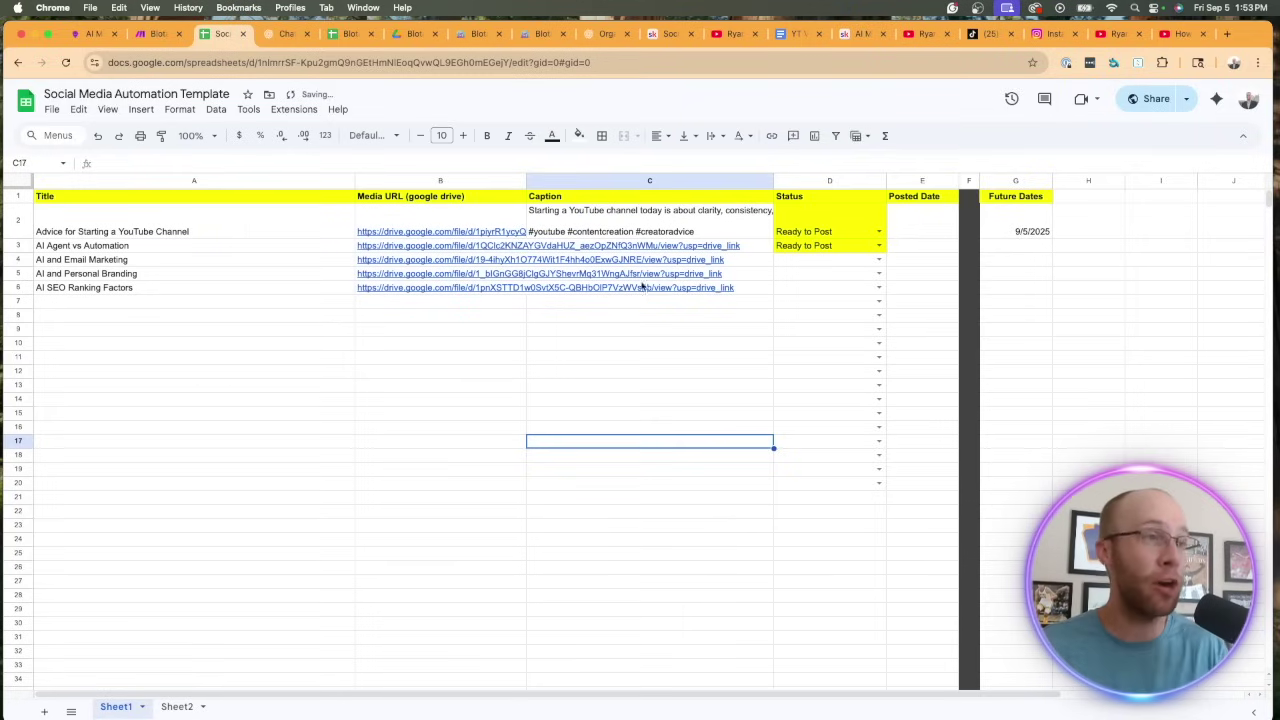
{"action": "left_click", "coordinate": [690, 231]}
{"action": "key", "text": "Delete"}
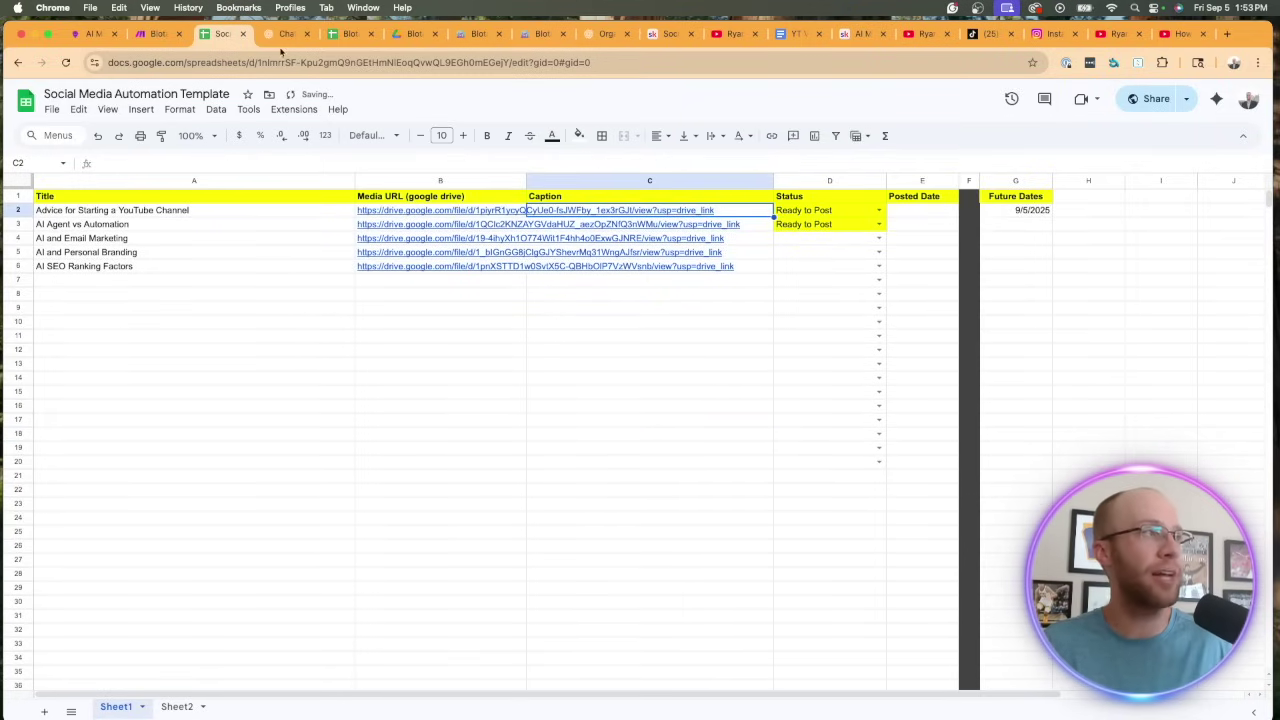
Step: Send CaptionCraft AI the message "Now format for Google Sheets"
{"action": "left_click", "coordinate": [292, 38]}
{"action": "left_click", "coordinate": [626, 684]}
{"action": "type", "text": "Nw"}
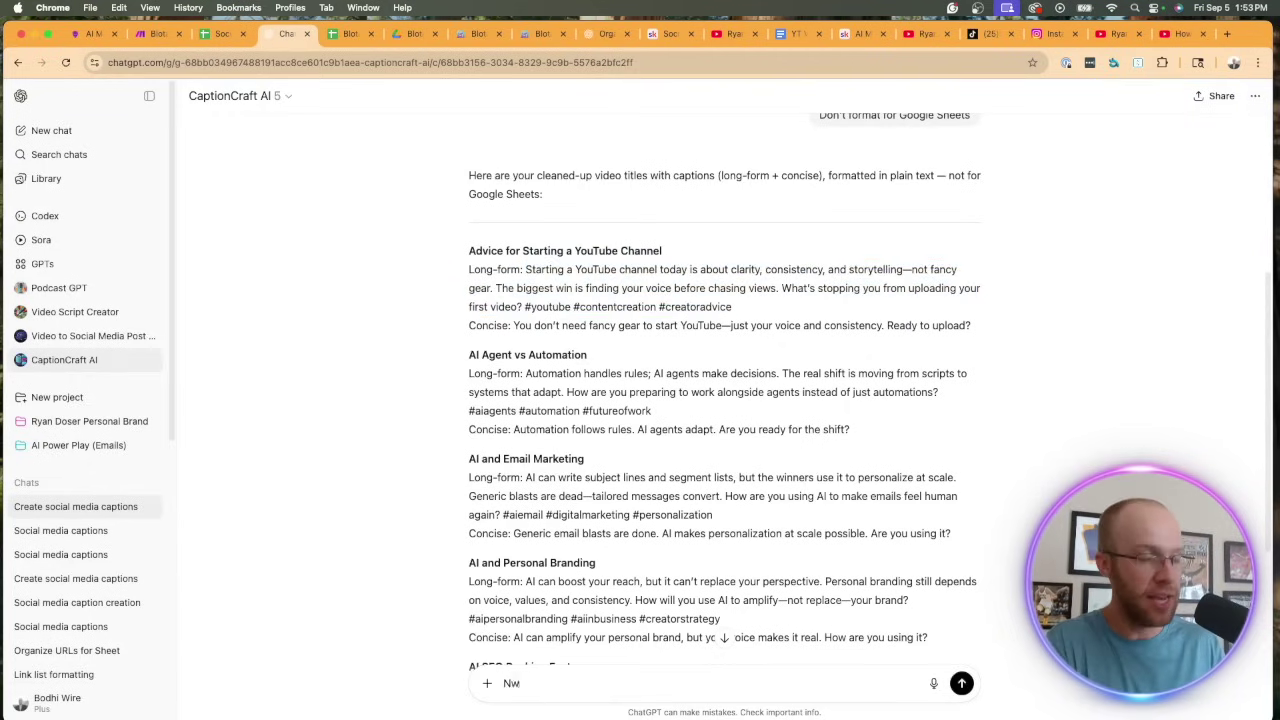
{"action": "type", "text": "o format for Google Sheets"}
{"action": "key", "text": "Return"}
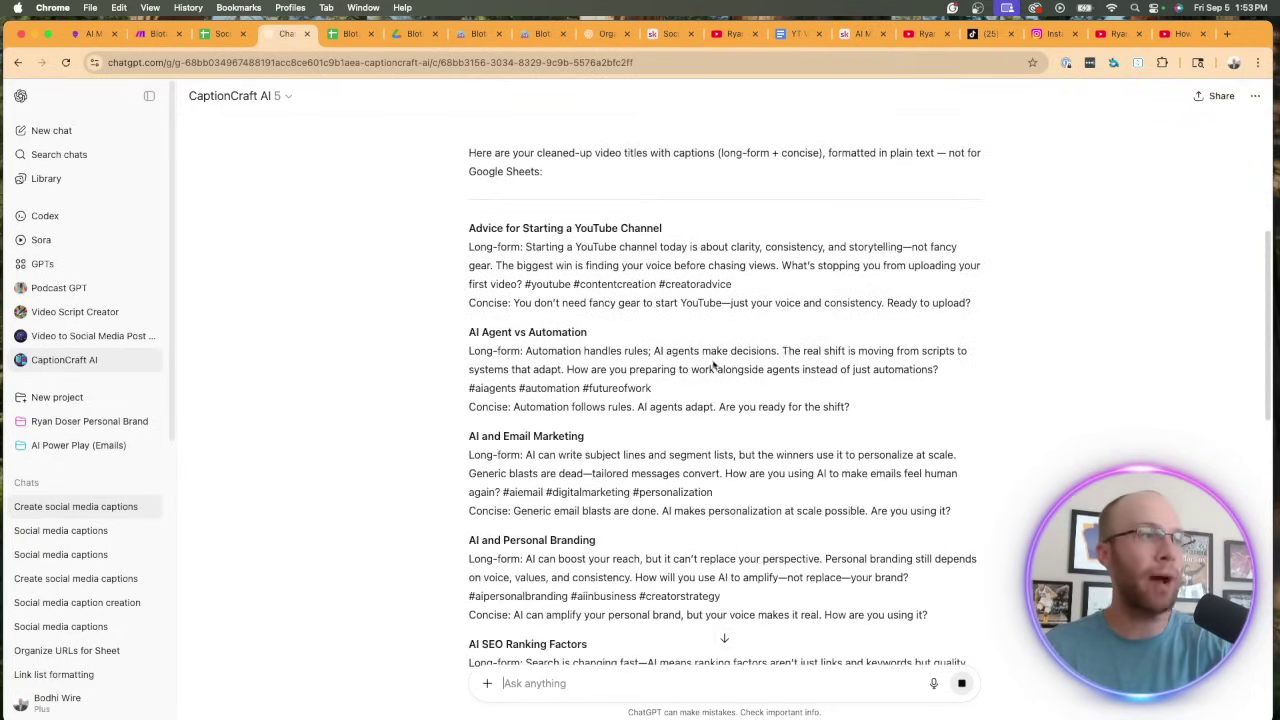
Step: Copy the video caption rows without the header from the CSV block and paste them into the sheet's Caption column from C2
{"action": "left_click_drag", "start_coordinate": [770, 292], "coordinate": [546, 247]}
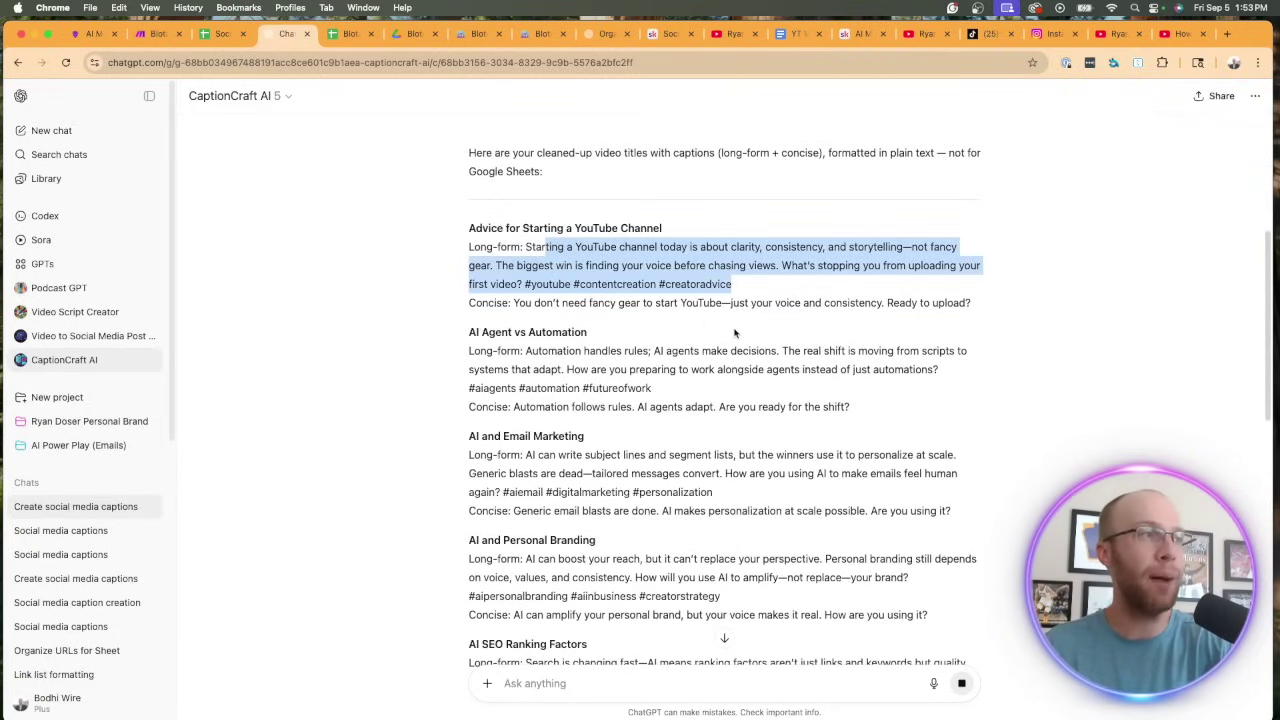
{"action": "left_click_drag", "start_coordinate": [652, 388], "coordinate": [519, 360]}
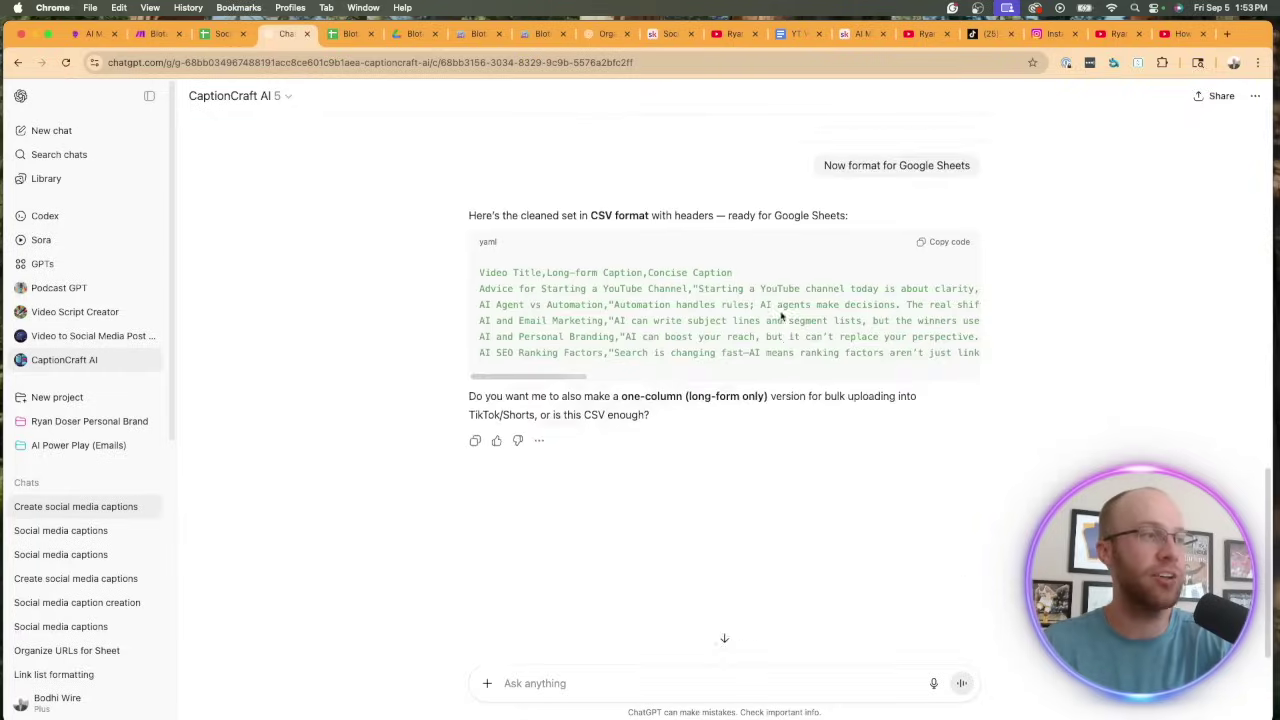
{"action": "scroll", "coordinate": [672, 291], "scroll_direction": "up", "scroll_amount": 1}
{"action": "left_click_drag", "start_coordinate": [481, 312], "coordinate": [1030, 398]}
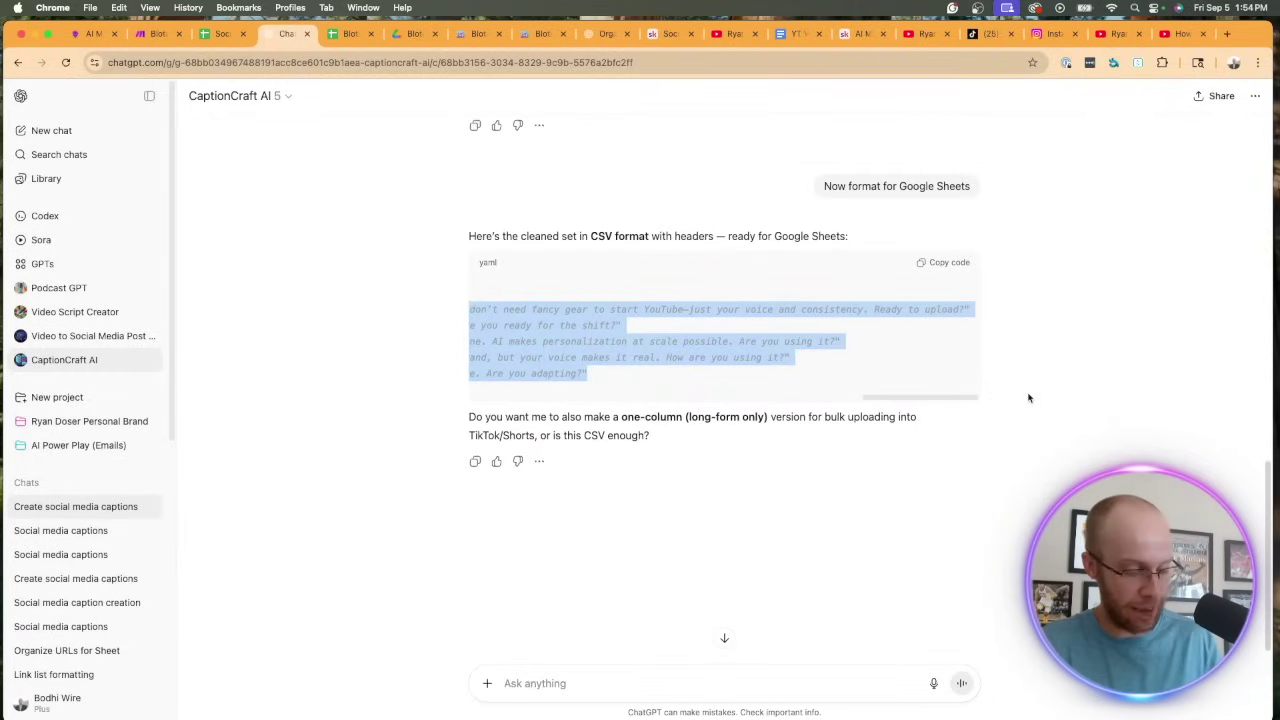
{"action": "left_click", "coordinate": [222, 33]}
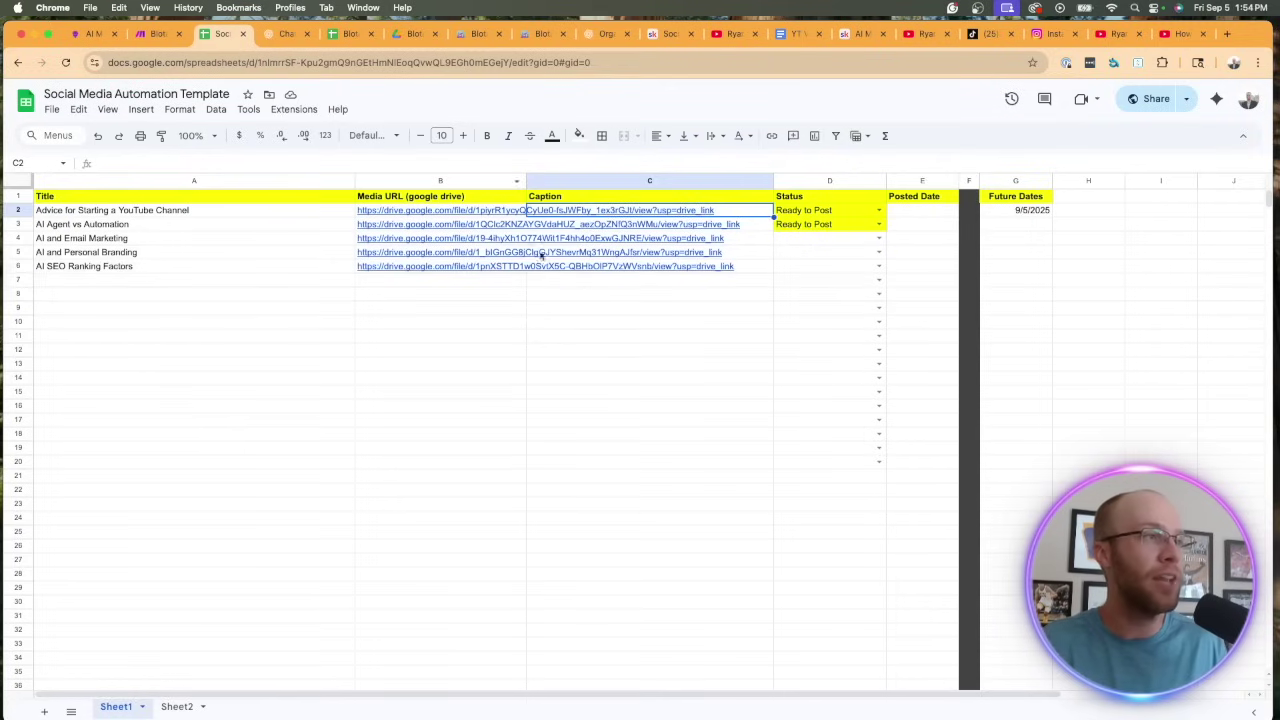
{"action": "key", "text": "super+v"}
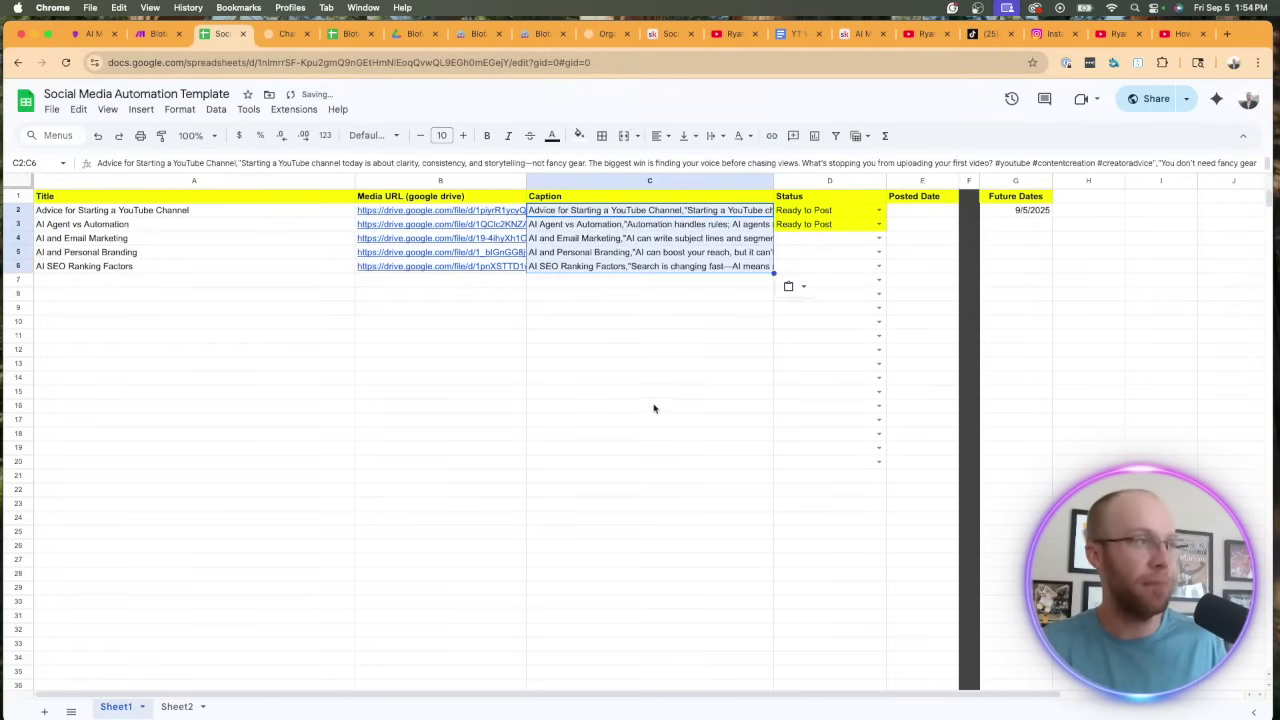
{"action": "left_click", "coordinate": [656, 406]}
{"action": "left_click", "coordinate": [552, 212]}
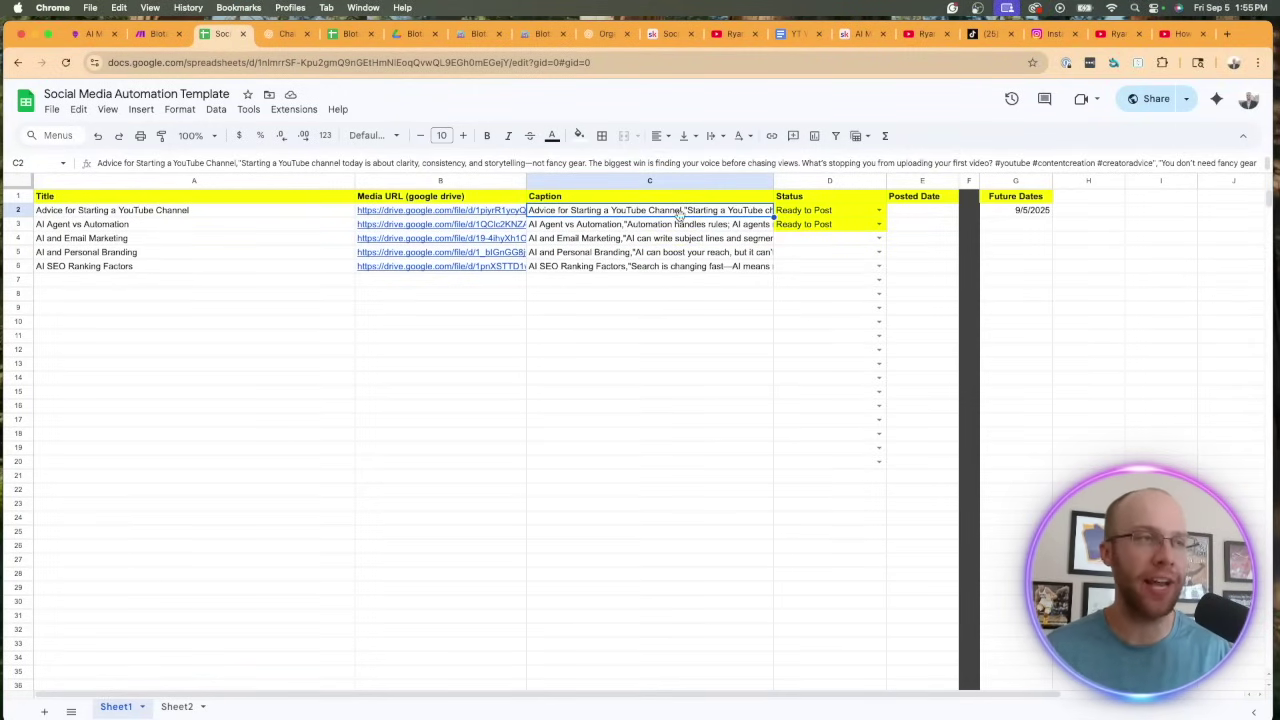
Step: Fill the Ready to Post status down from D3 to D6 for the remaining videos
{"action": "left_click", "coordinate": [823, 322]}
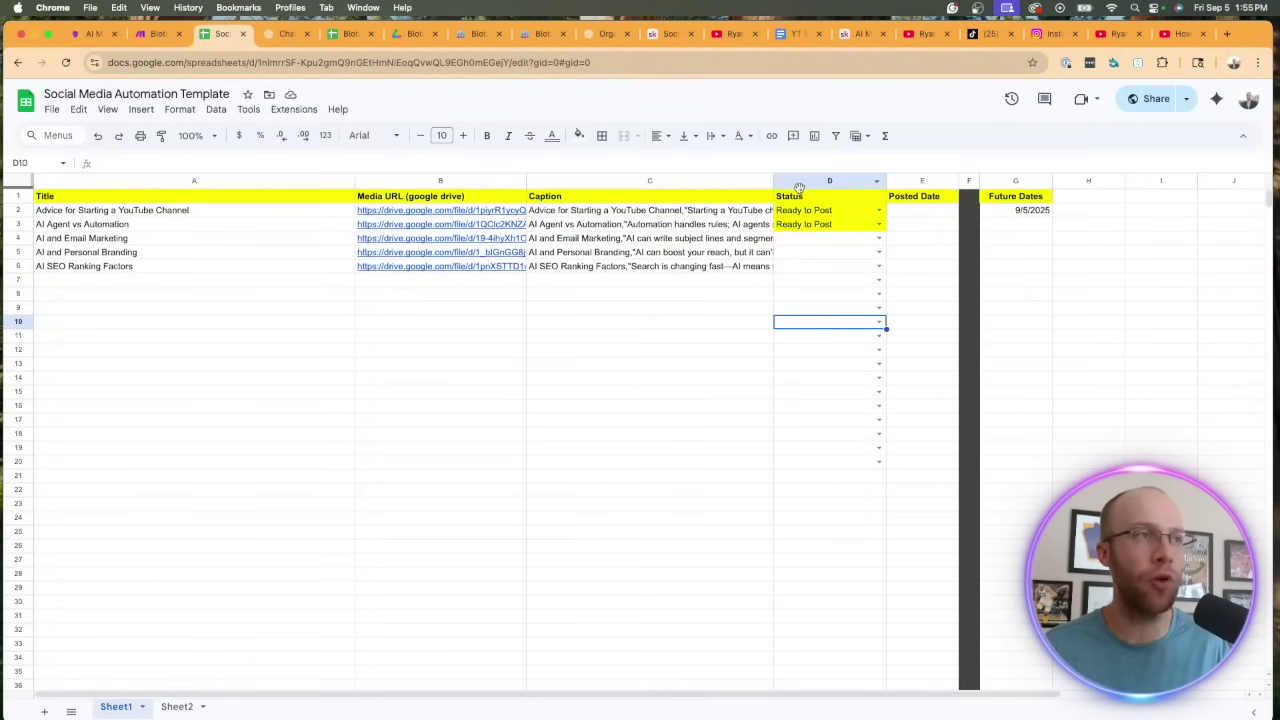
{"action": "left_click", "coordinate": [839, 229]}
{"action": "left_click_drag", "start_coordinate": [886, 232], "coordinate": [880, 268]}
{"action": "left_click", "coordinate": [808, 308]}
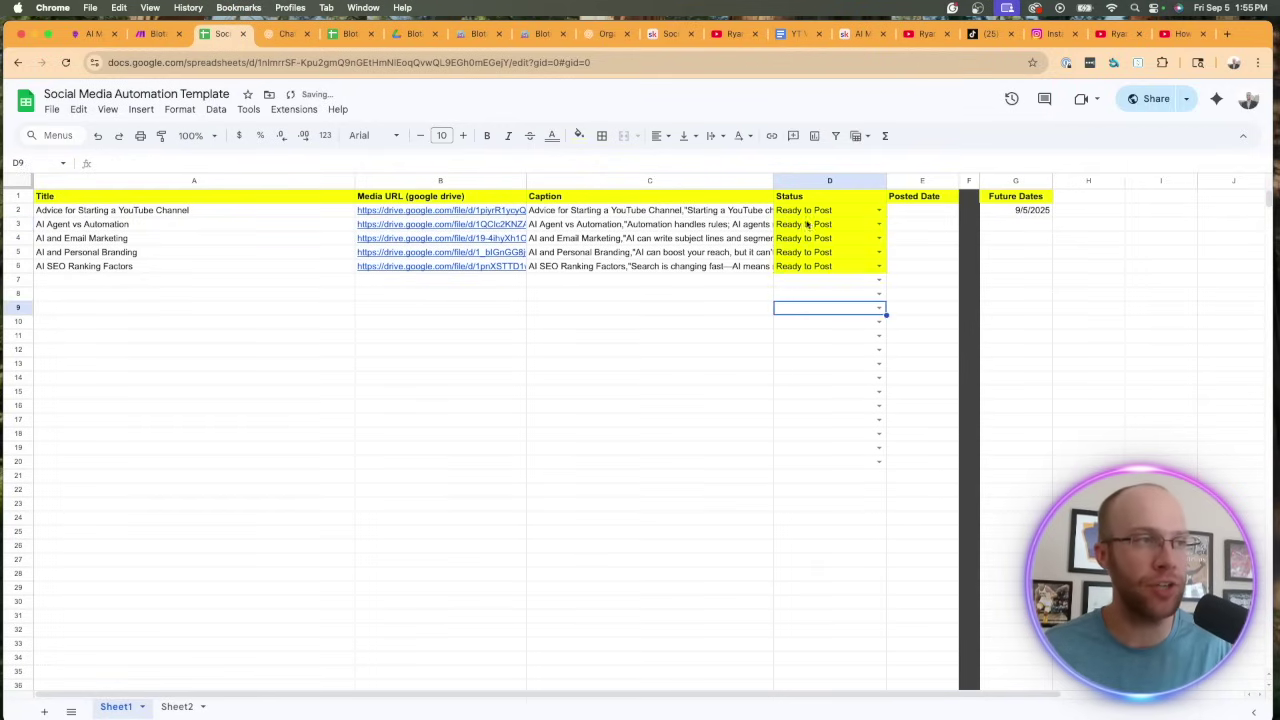
Step: Extend the Ready to Post status down to D13, and clear the statuses in D7:D16
{"action": "left_click", "coordinate": [881, 267]}
{"action": "left_click_drag", "start_coordinate": [886, 272], "coordinate": [800, 366]}
{"action": "left_click", "coordinate": [652, 240]}
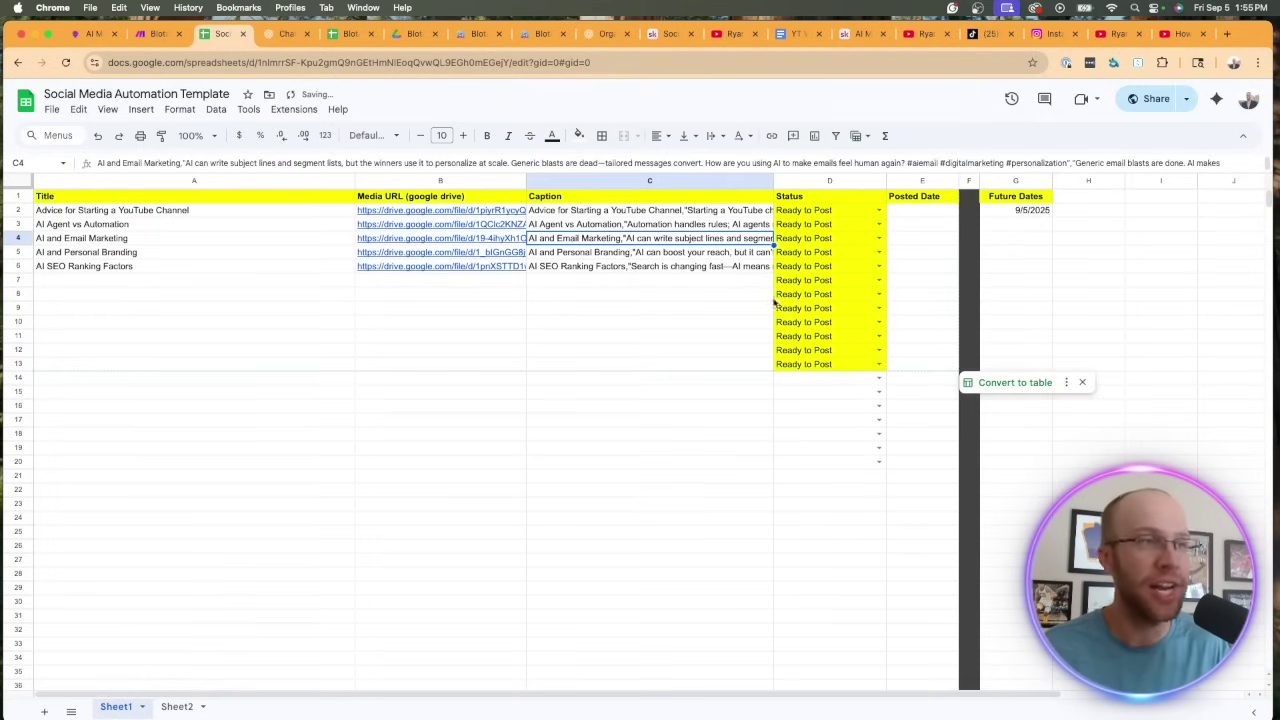
{"action": "left_click", "coordinate": [828, 294]}
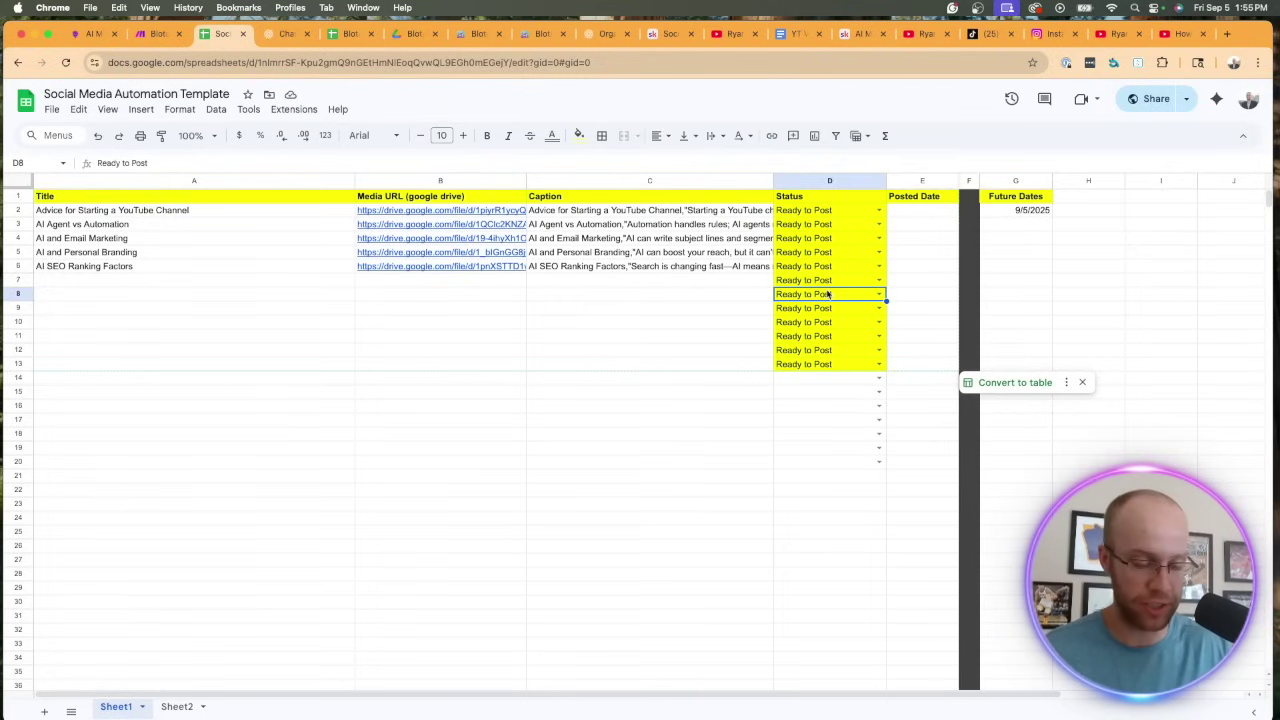
{"action": "left_click", "coordinate": [714, 322]}
{"action": "left_click_drag", "start_coordinate": [800, 280], "coordinate": [806, 409]}
{"action": "key", "text": "BackSpace"}
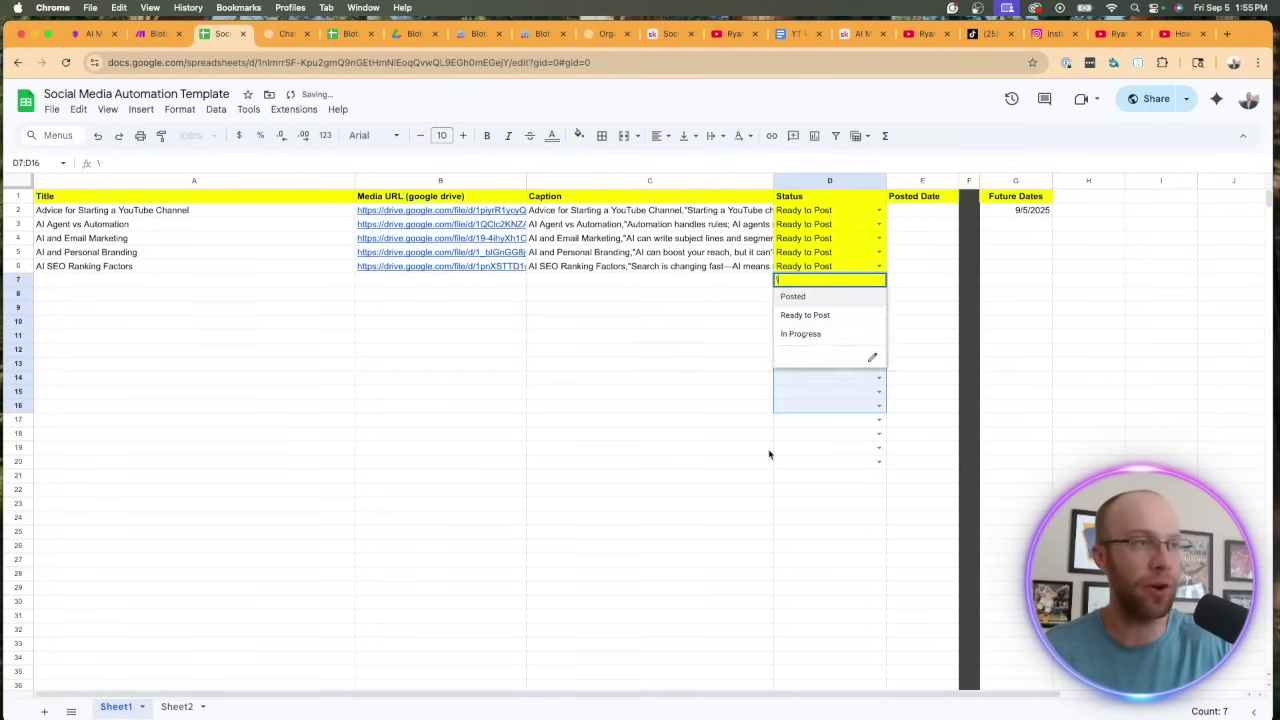
{"action": "left_click", "coordinate": [769, 454]}
{"action": "left_click", "coordinate": [780, 434]}
{"action": "left_click", "coordinate": [743, 343]}
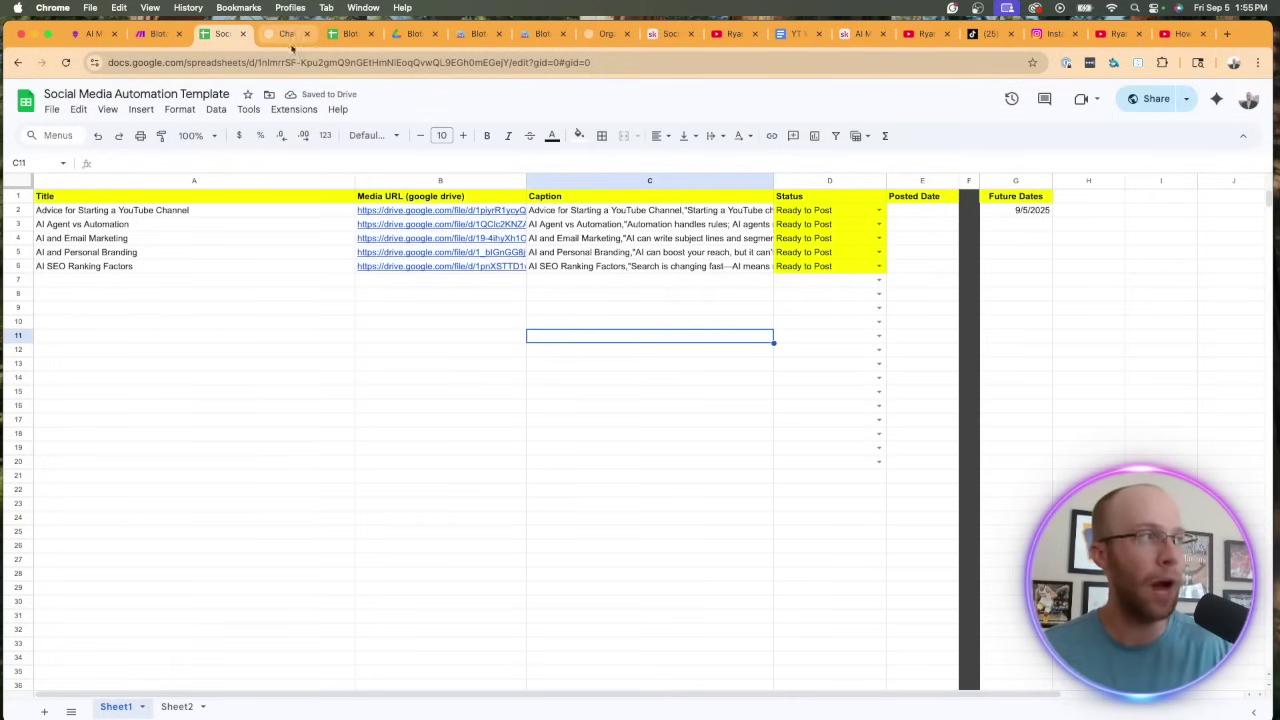
Step: Open the Blotato Automation Demo spreadsheet and review the captions, statuses and dates in X & LinkedIn Posts and Sheet1
{"action": "left_click_drag", "start_coordinate": [348, 33], "coordinate": [285, 33]}
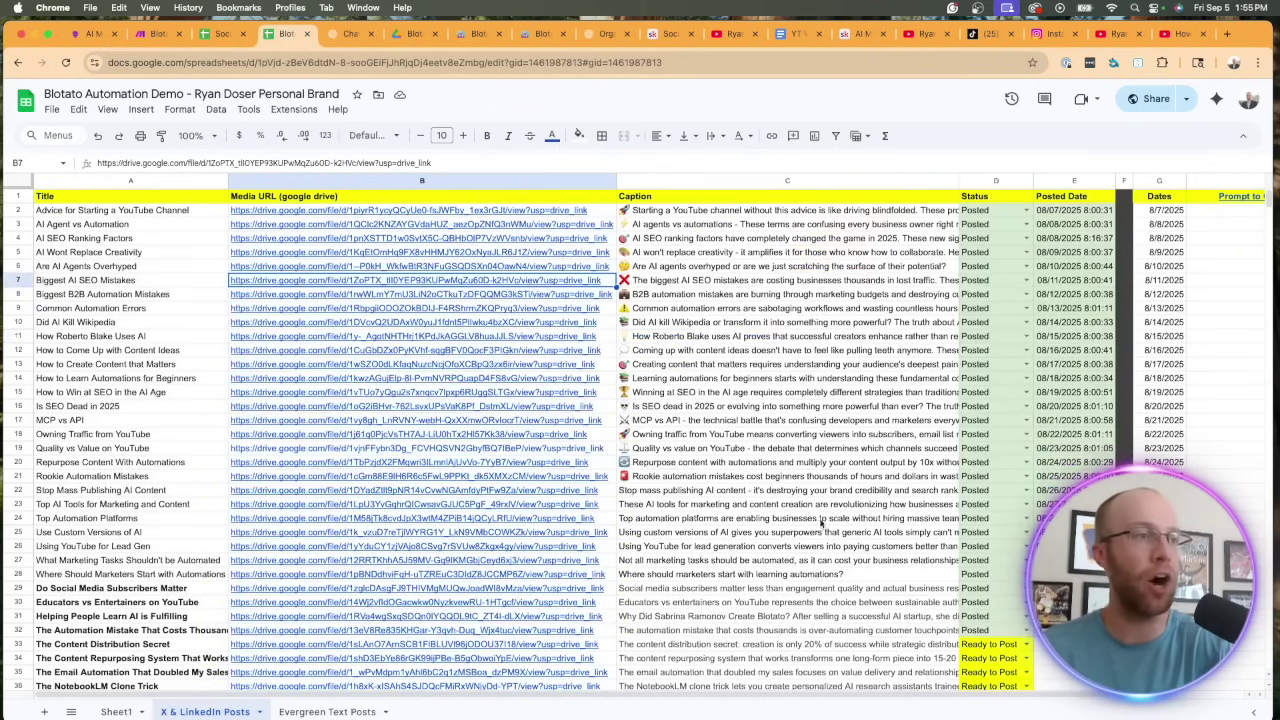
{"action": "left_click", "coordinate": [846, 563]}
{"action": "scroll", "coordinate": [846, 563], "scroll_direction": "down", "scroll_amount": 5}
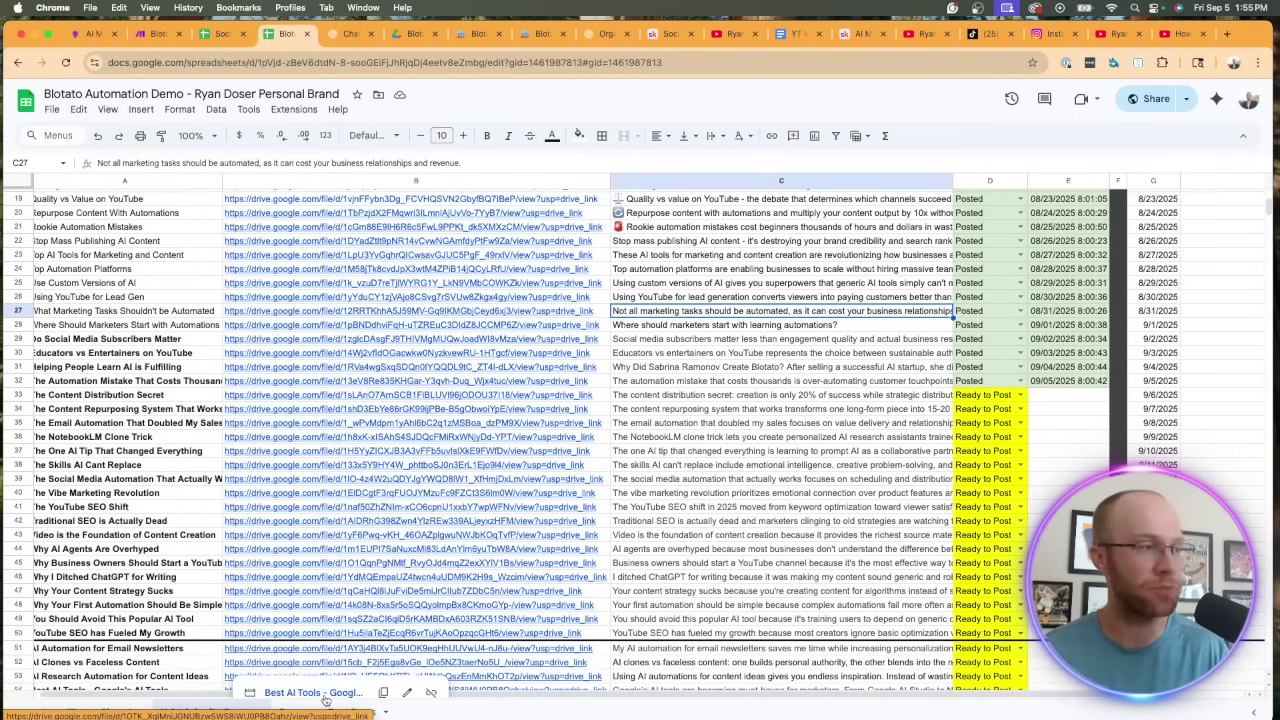
{"action": "mouse_move", "coordinate": [364, 520]}
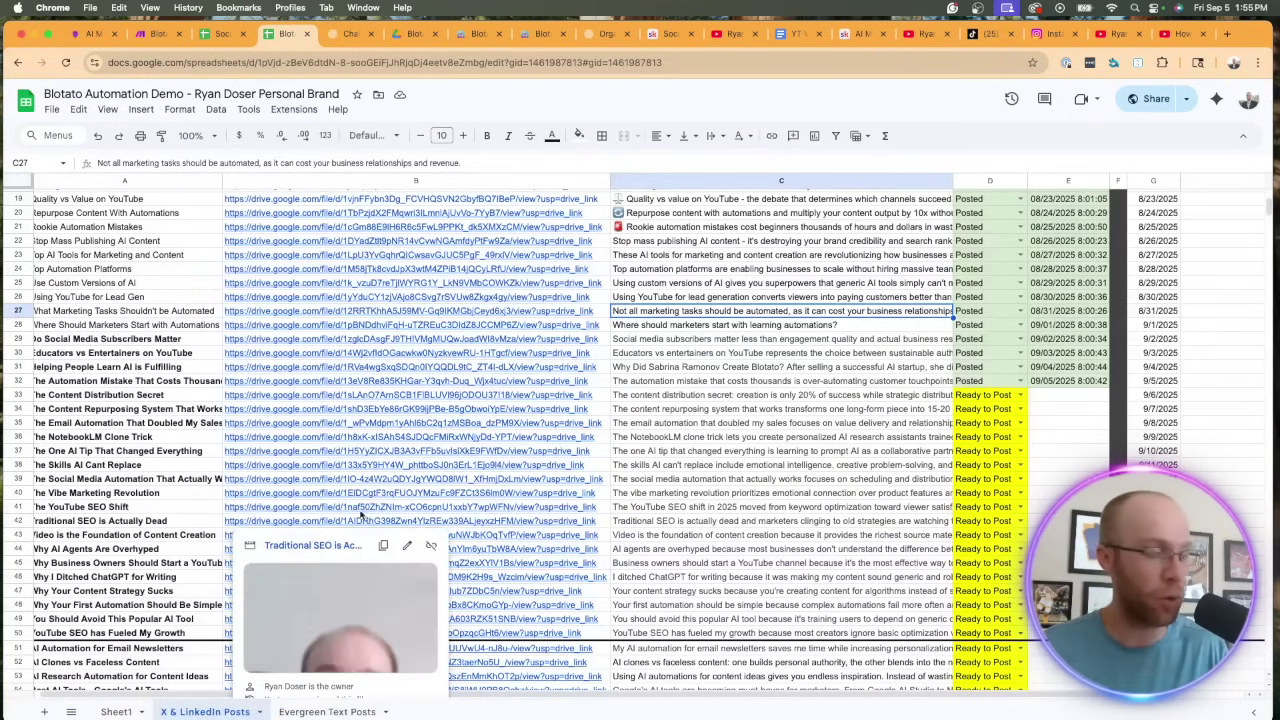
{"action": "left_click", "coordinate": [117, 711]}
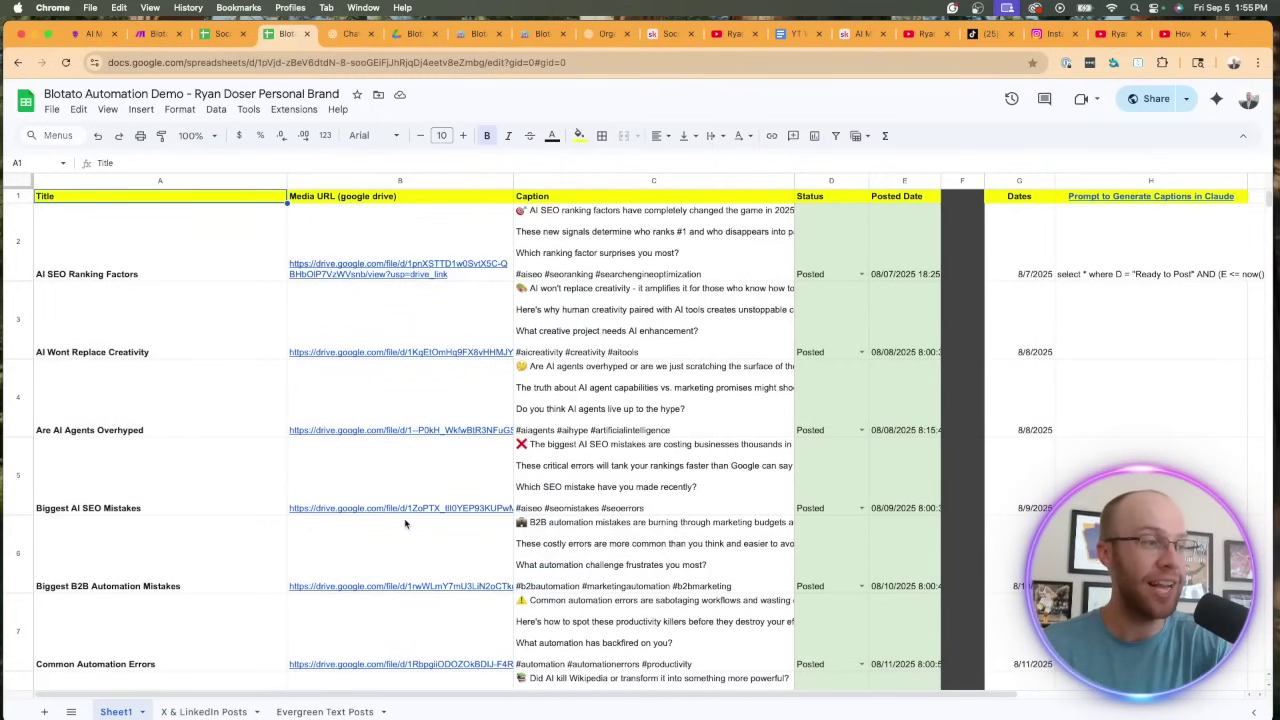
{"action": "scroll", "coordinate": [545, 445], "scroll_direction": "right", "scroll_amount": 1}
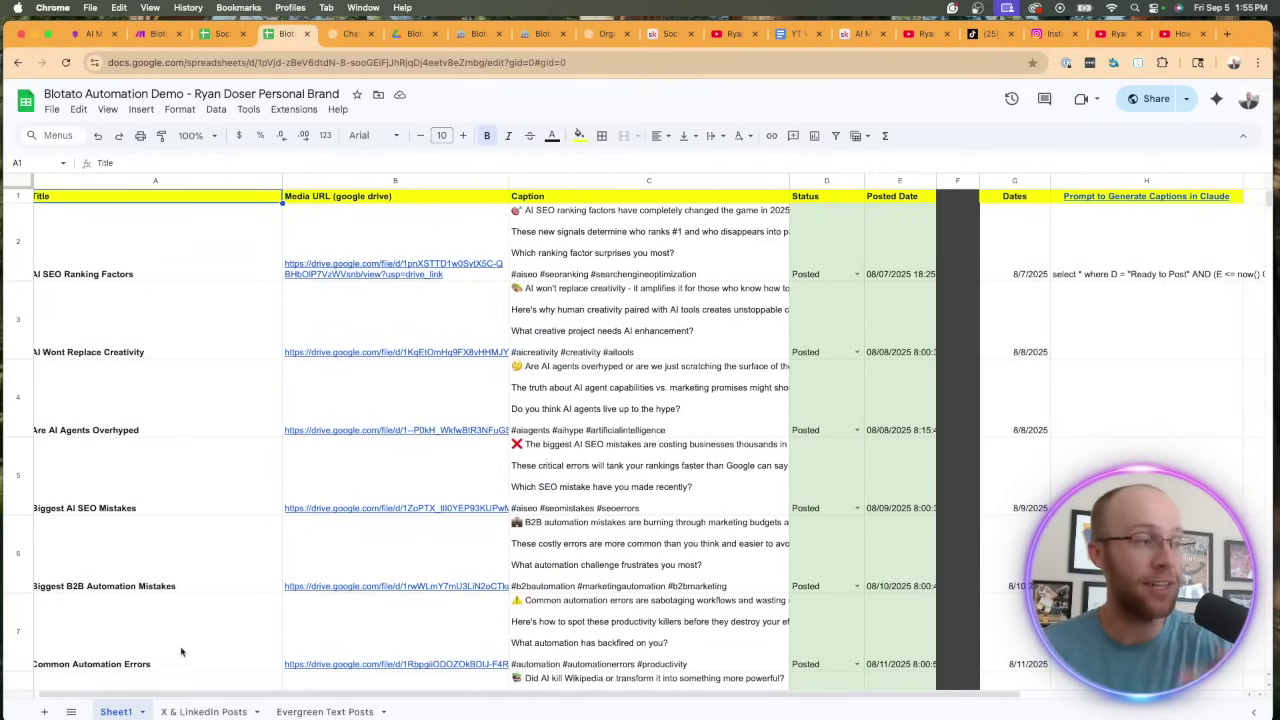
{"action": "scroll", "coordinate": [647, 415], "scroll_direction": "left", "scroll_amount": 1}
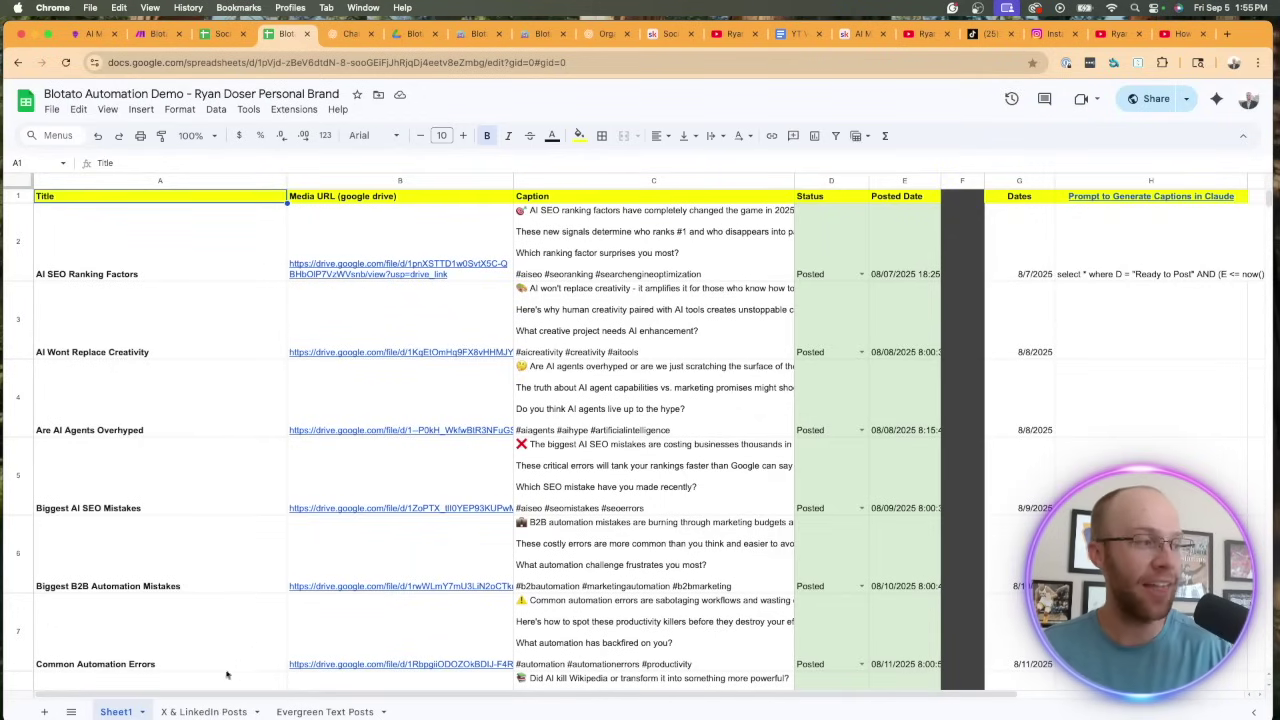
Step: Compare the captions in the X & LinkedIn Posts sheet with the captions in Sheet1
{"action": "left_click", "coordinate": [205, 711]}
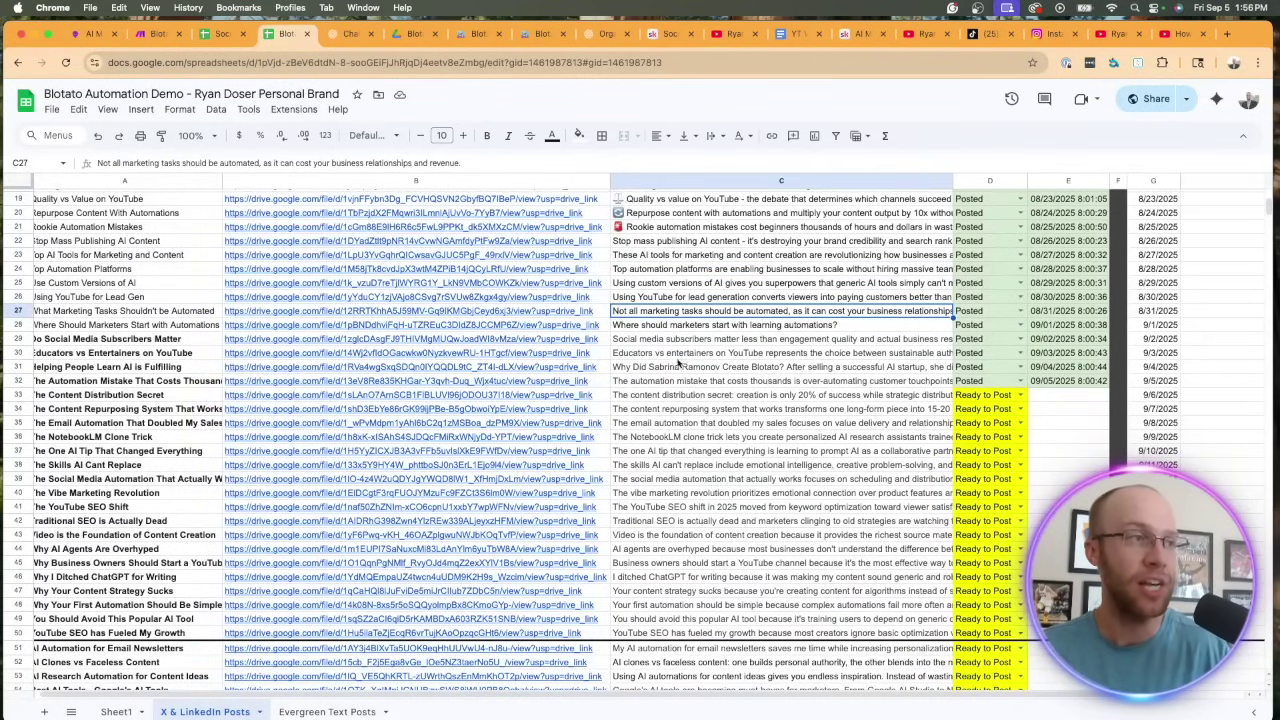
{"action": "left_click", "coordinate": [678, 368]}
{"action": "left_click", "coordinate": [678, 370]}
{"action": "left_click", "coordinate": [743, 425]}
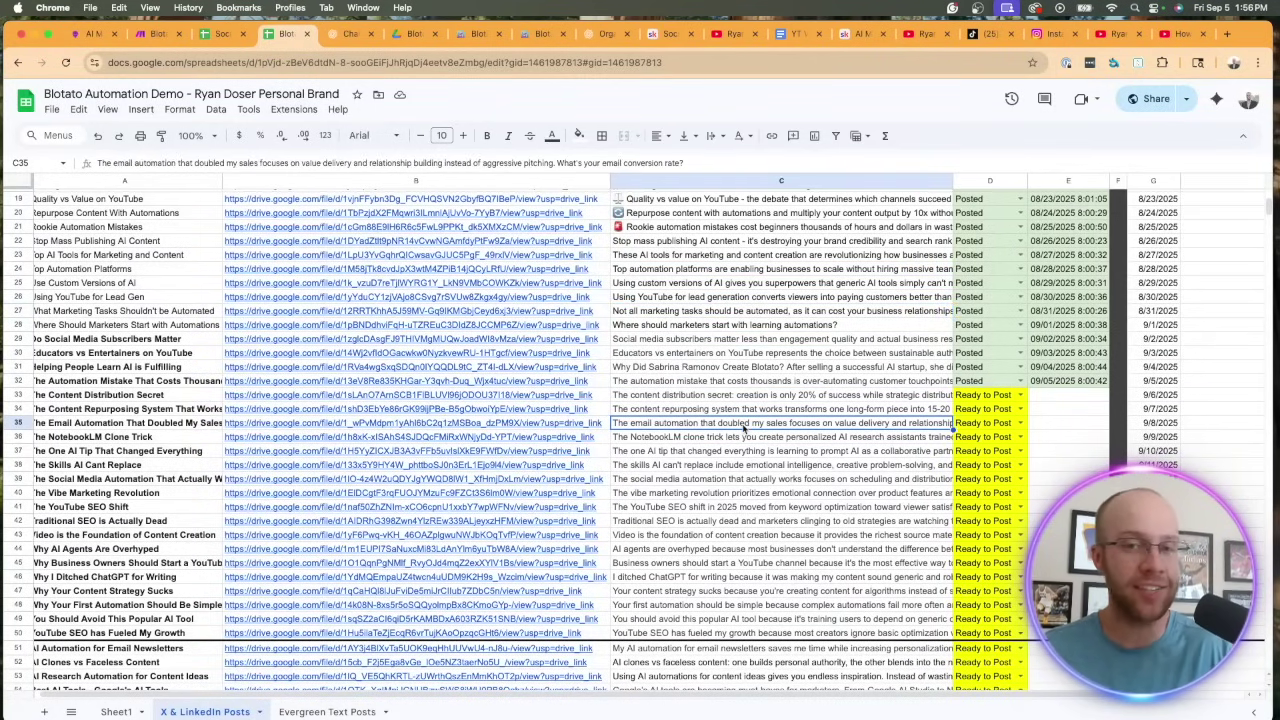
{"action": "left_click", "coordinate": [743, 425]}
{"action": "left_click", "coordinate": [743, 495]}
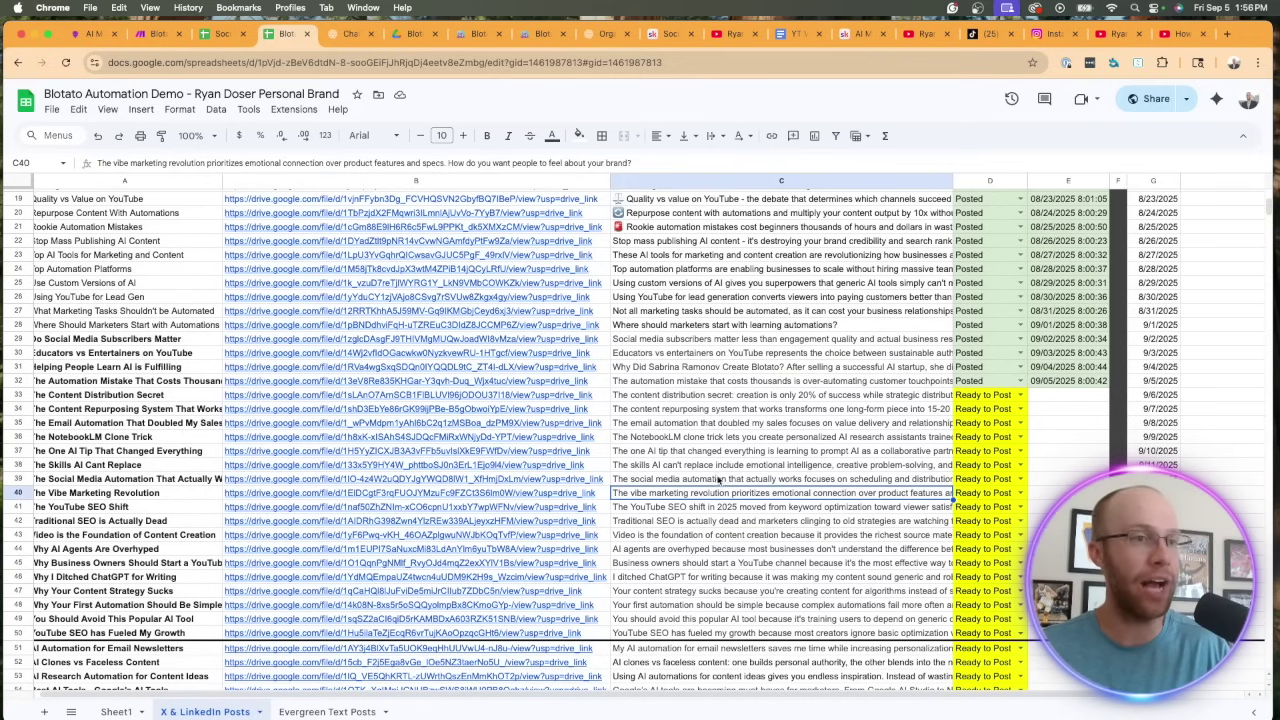
{"action": "scroll", "coordinate": [274, 657], "scroll_direction": "up", "scroll_amount": 5}
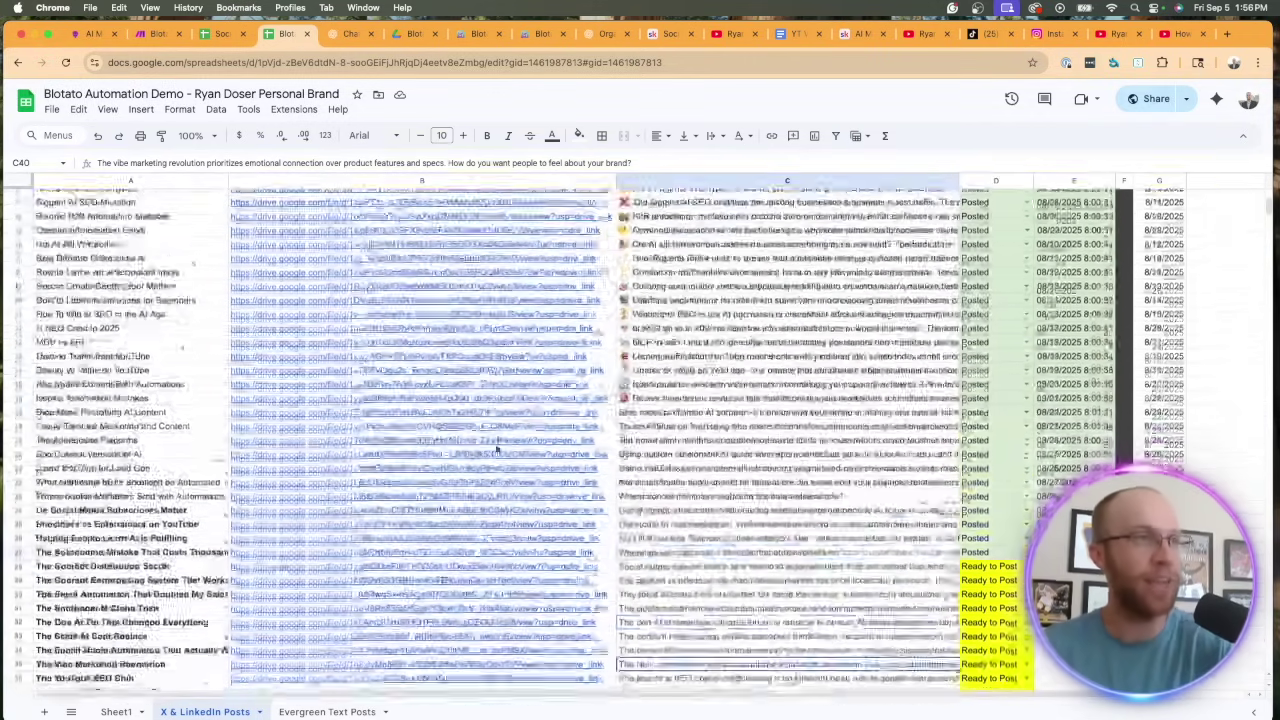
{"action": "left_click", "coordinate": [116, 712]}
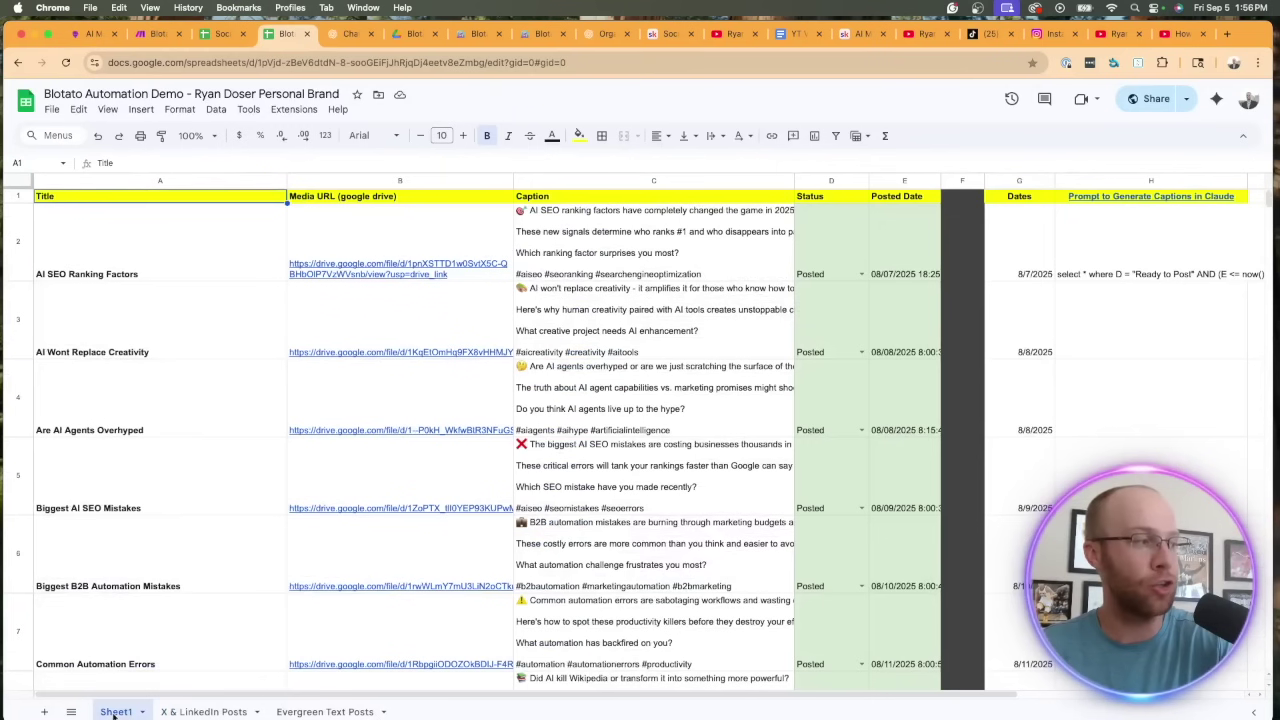
{"action": "left_click", "coordinate": [204, 712]}
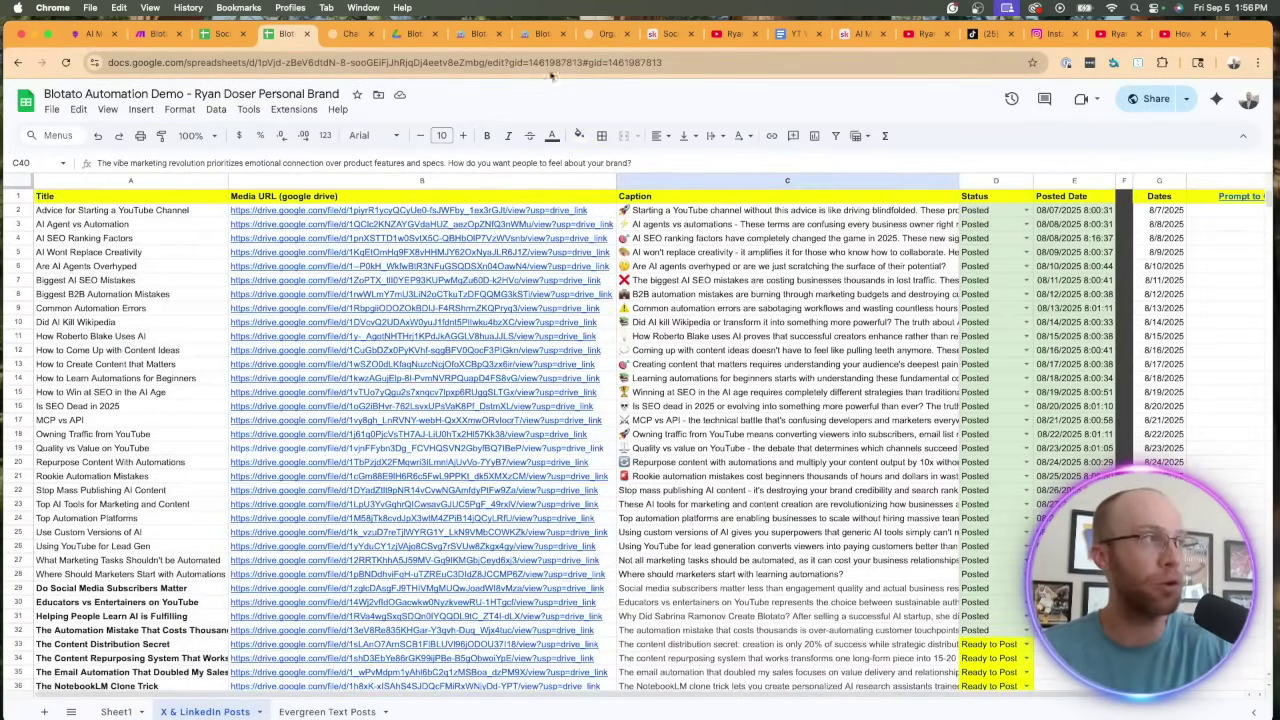
Step: Switch to Make and leave the Blotato Social Media Automation scenario for the list of all scenarios
{"action": "left_click", "coordinate": [158, 33]}
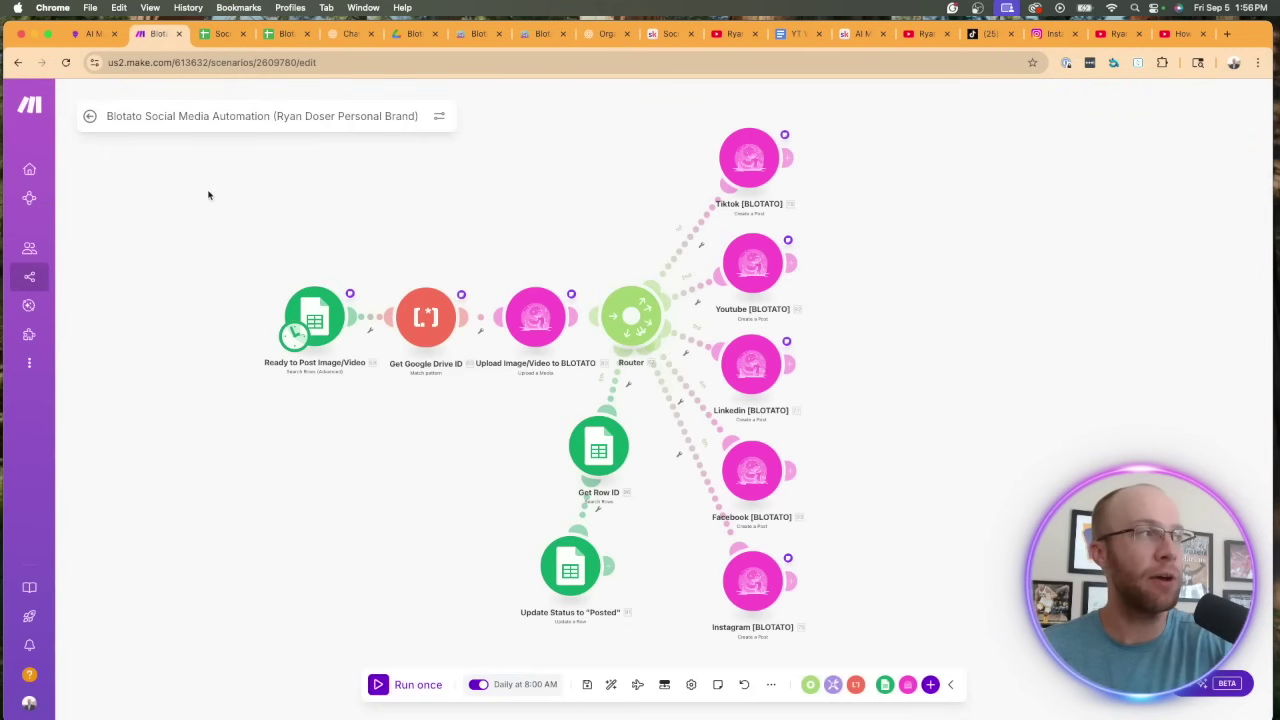
{"action": "left_click", "coordinate": [89, 116]}
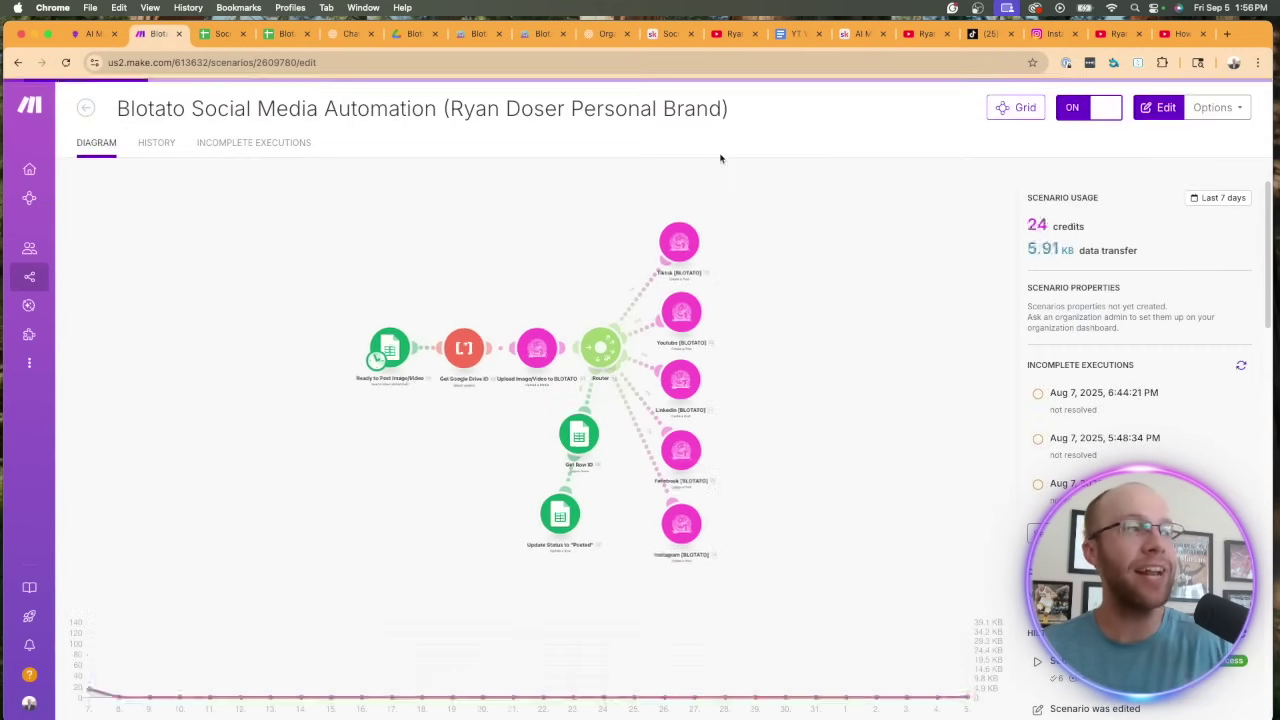
{"action": "left_click", "coordinate": [87, 108]}
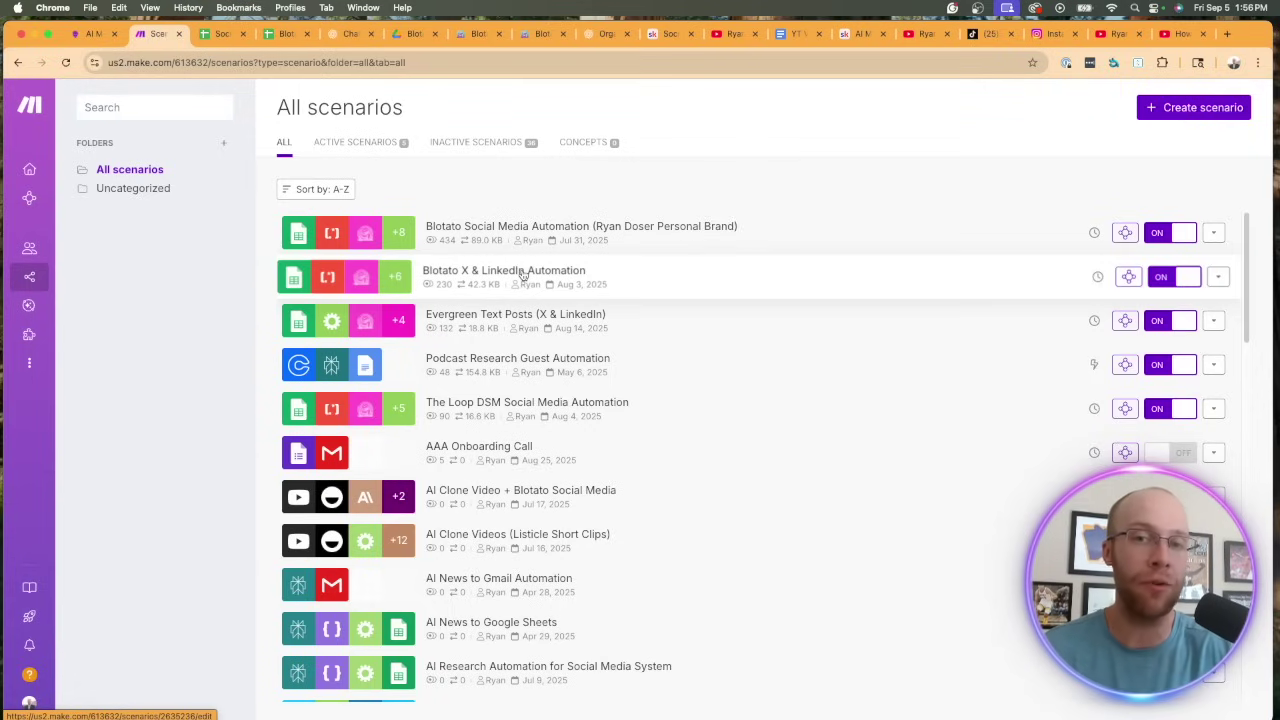
Step: Switch to the Social Media Automation Template spreadsheet and check the caption in the Advice for Starting a YouTube Channel row
{"action": "left_click", "coordinate": [284, 35]}
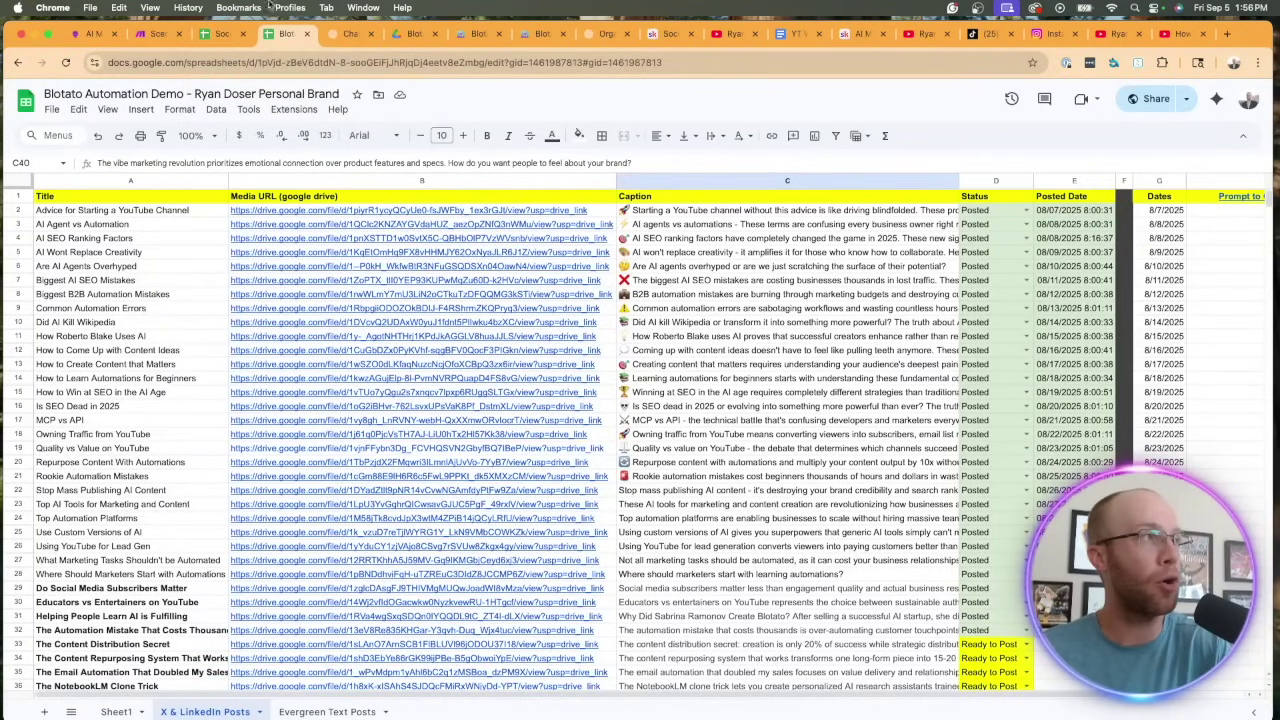
{"action": "left_click", "coordinate": [222, 35]}
{"action": "left_click", "coordinate": [643, 436]}
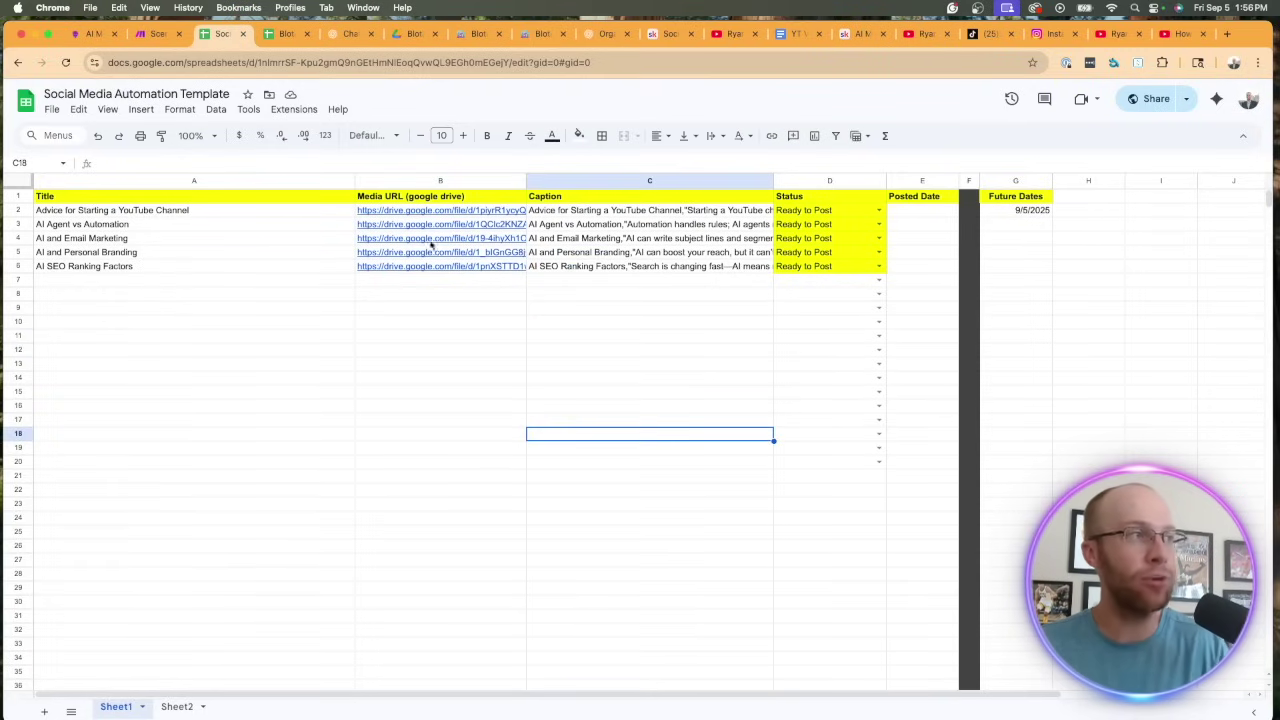
{"action": "left_click", "coordinate": [667, 379]}
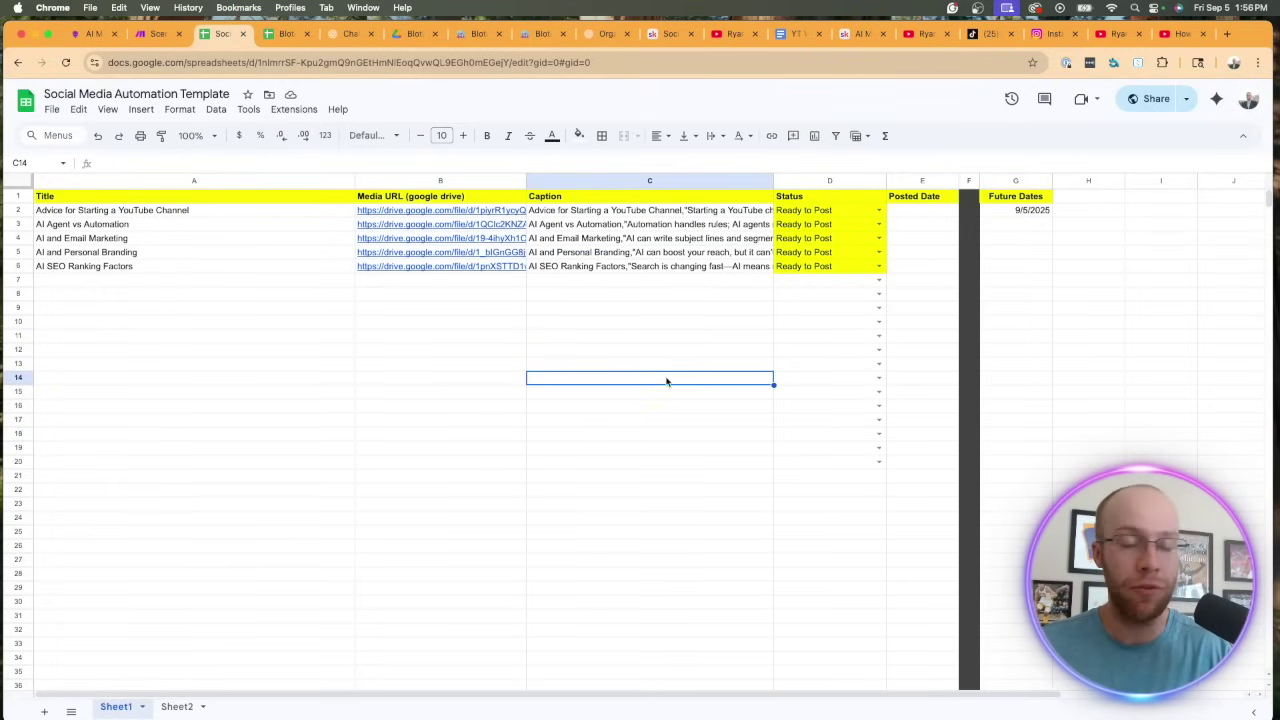
{"action": "left_click", "coordinate": [639, 308]}
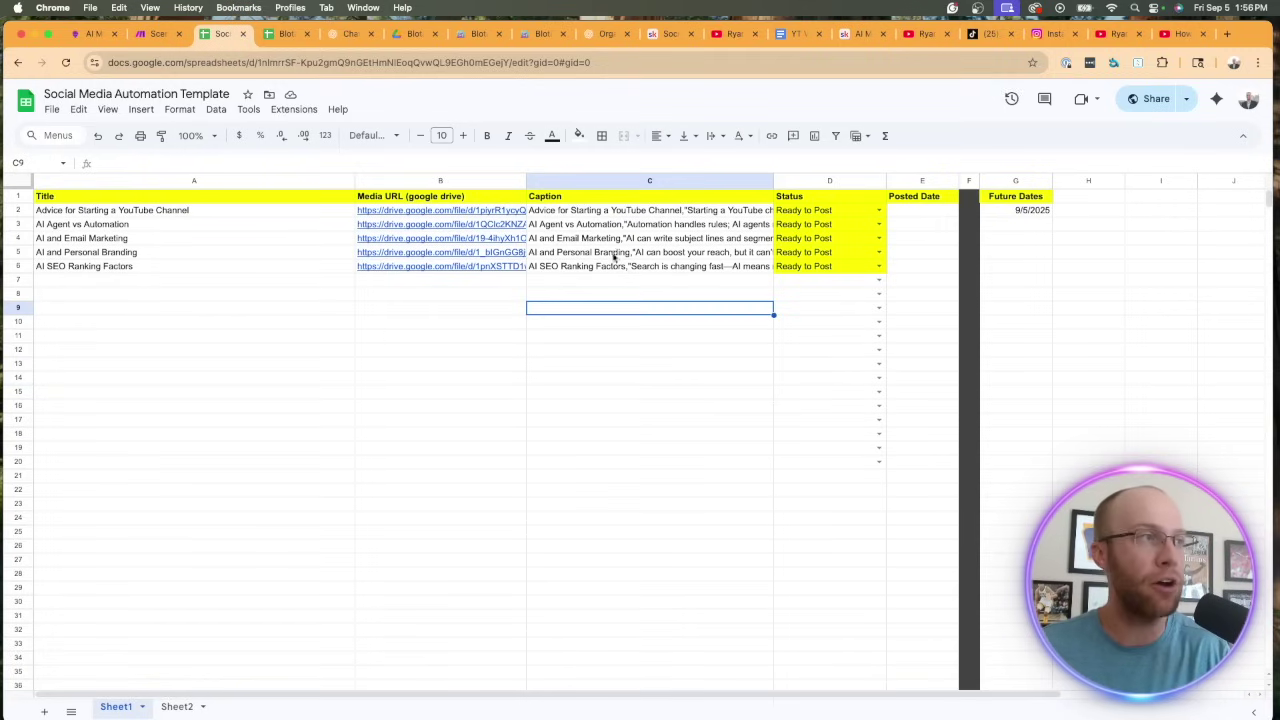
{"action": "left_click", "coordinate": [603, 216]}
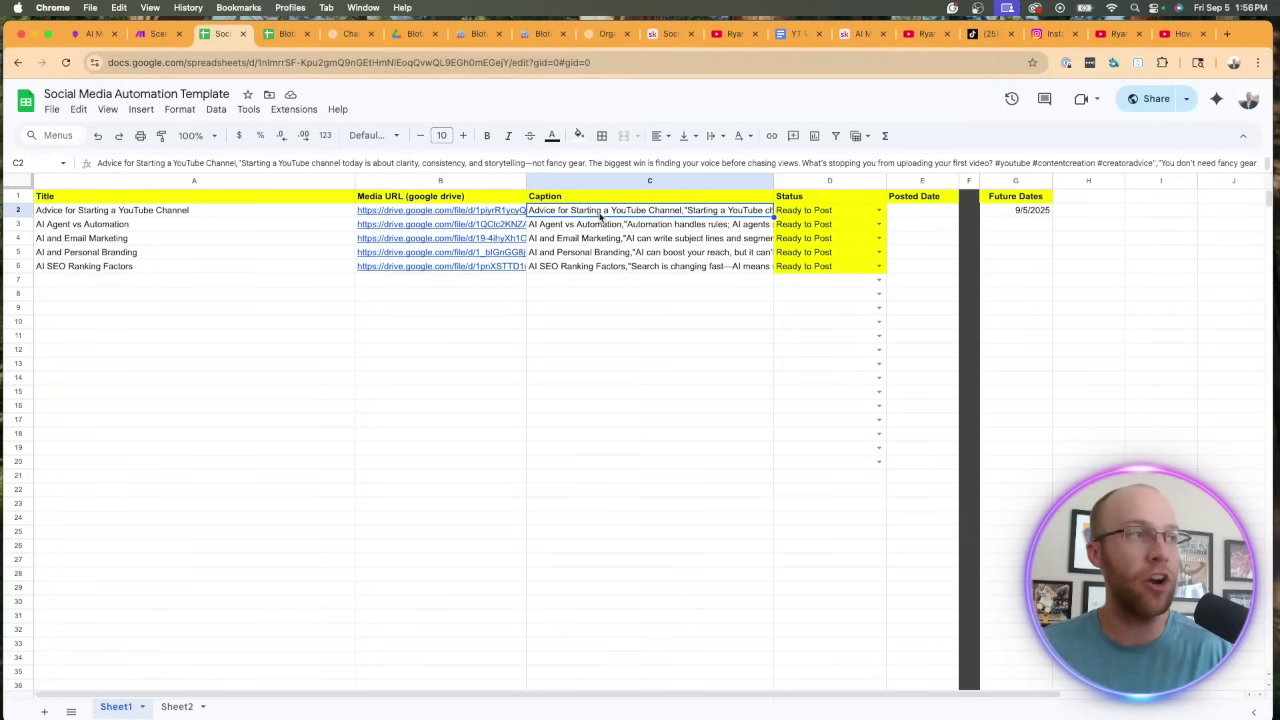
{"action": "left_click", "coordinate": [633, 363]}
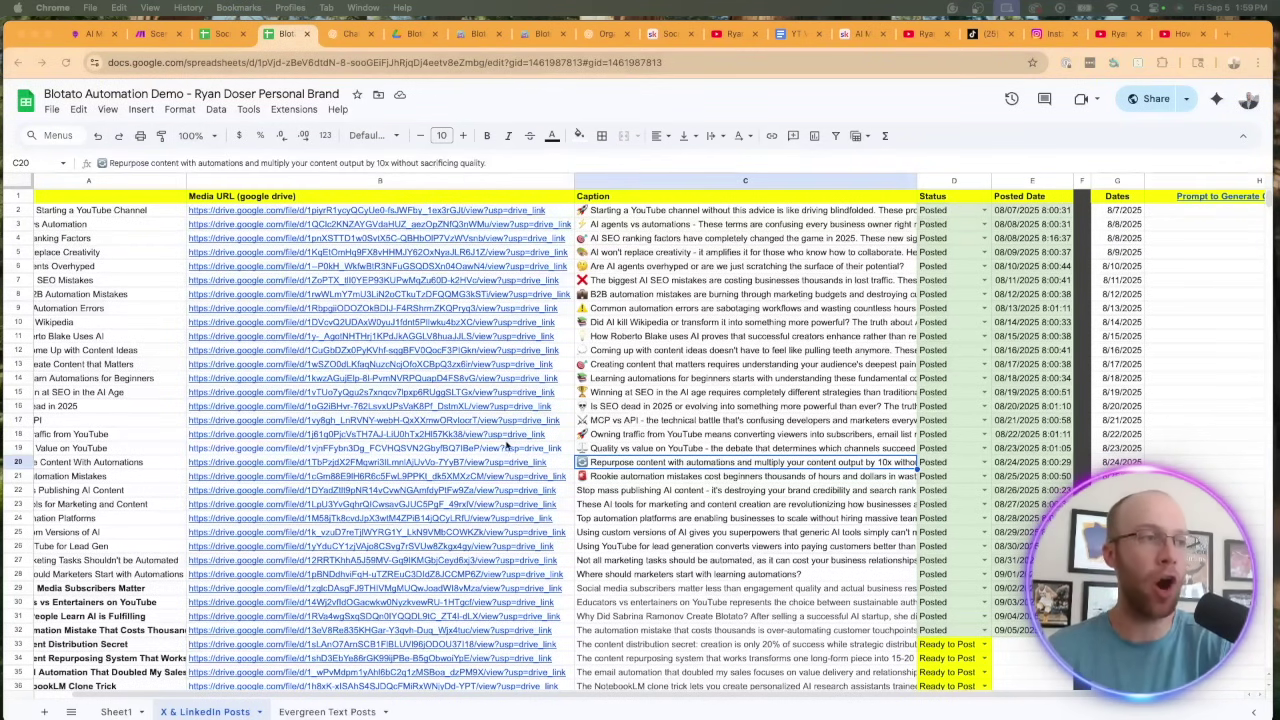
Step: Review the Ready to Post rows and their planned dates down to row 73 in the demo spreadsheet's X & LinkedIn Posts sheet
{"action": "scroll", "coordinate": [720, 437], "scroll_direction": "down", "scroll_amount": 10}
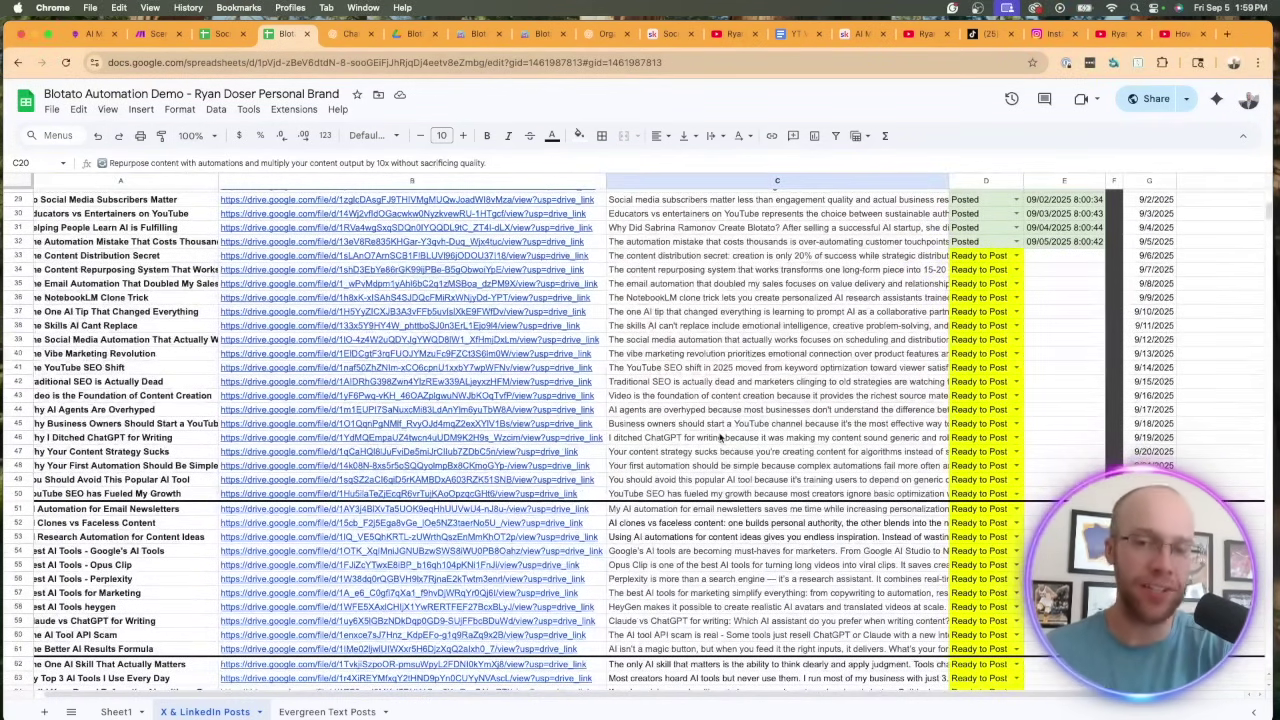
{"action": "left_click", "coordinate": [719, 425]}
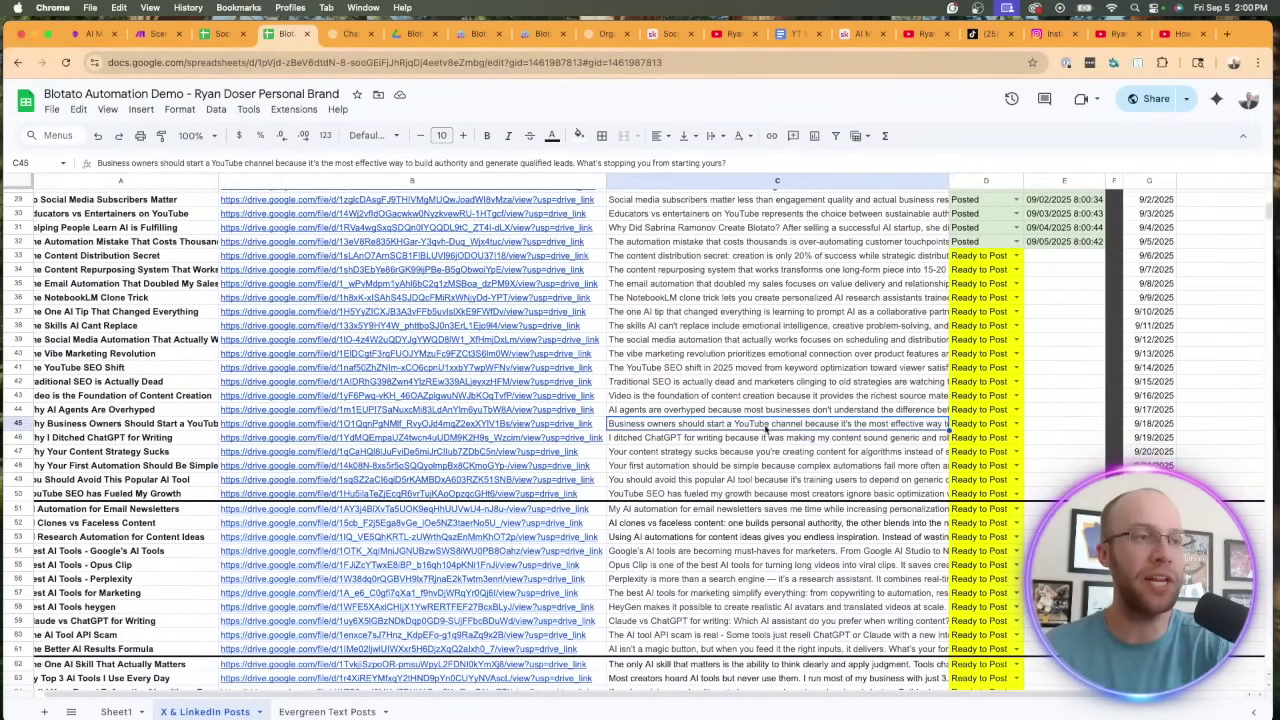
{"action": "scroll", "coordinate": [719, 430], "scroll_direction": "down", "scroll_amount": 8}
{"action": "left_click", "coordinate": [1150, 594]}
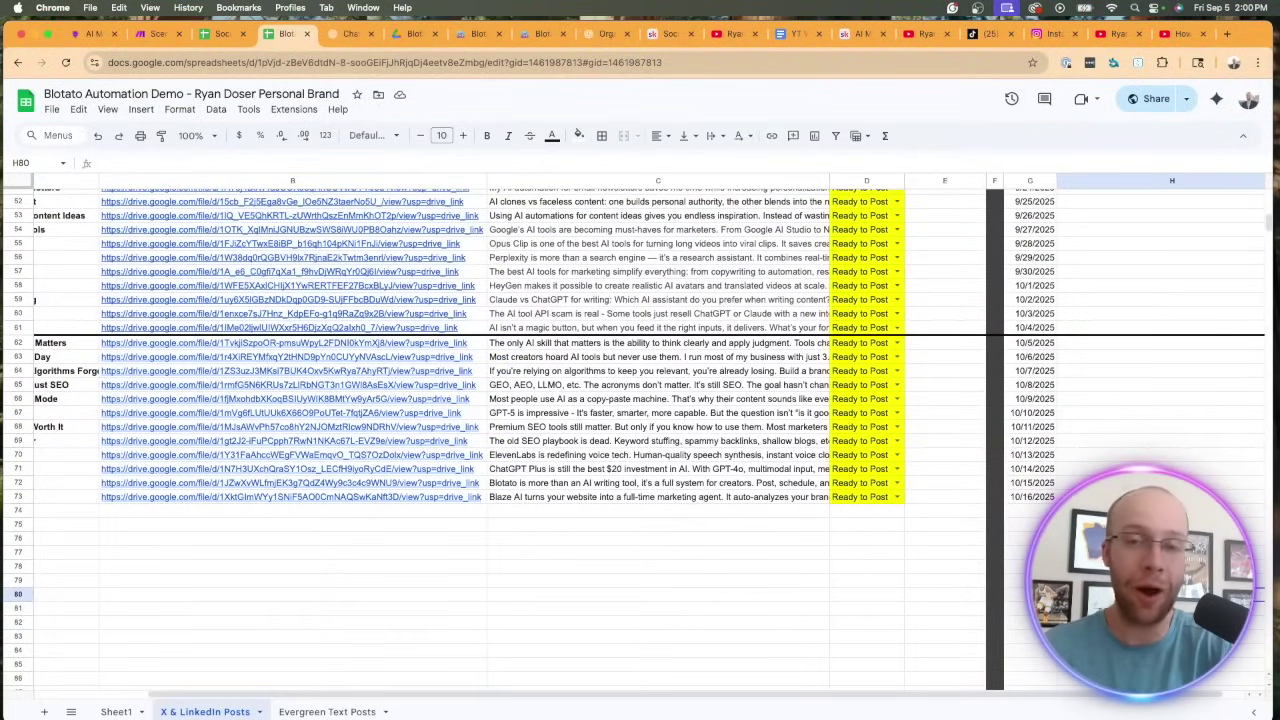
{"action": "left_click", "coordinate": [1046, 498]}
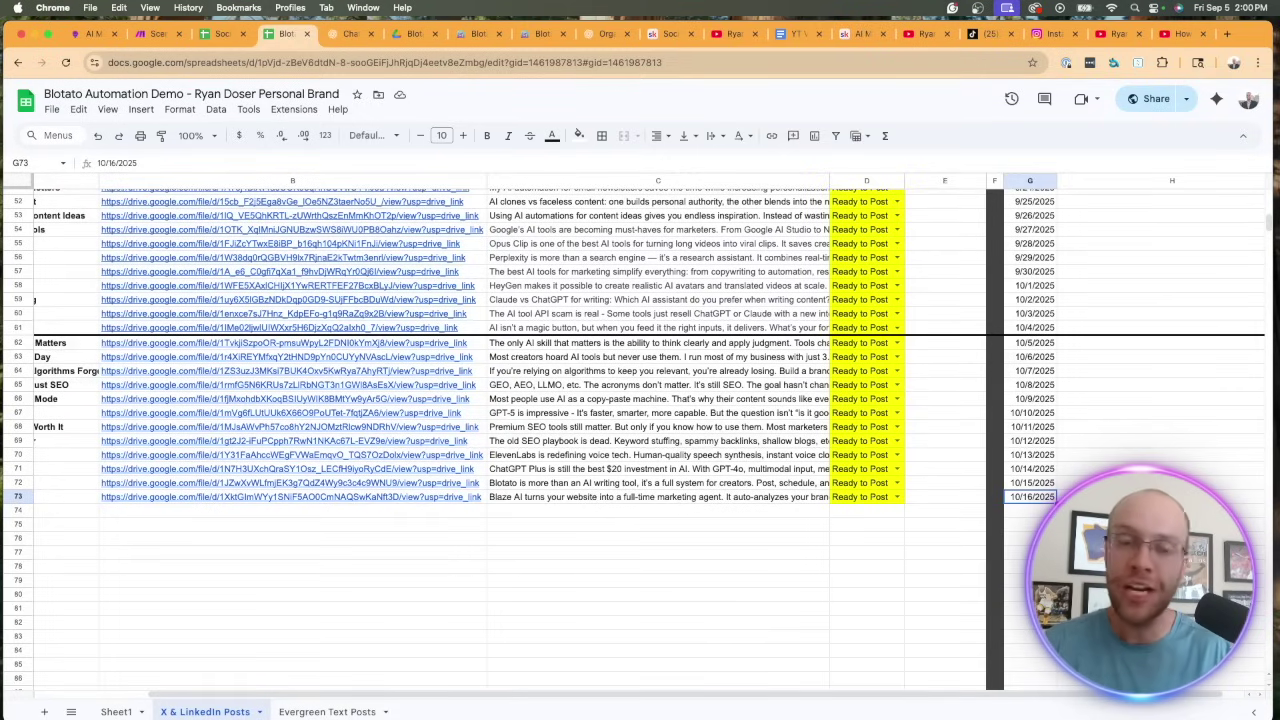
{"action": "left_click", "coordinate": [798, 564]}
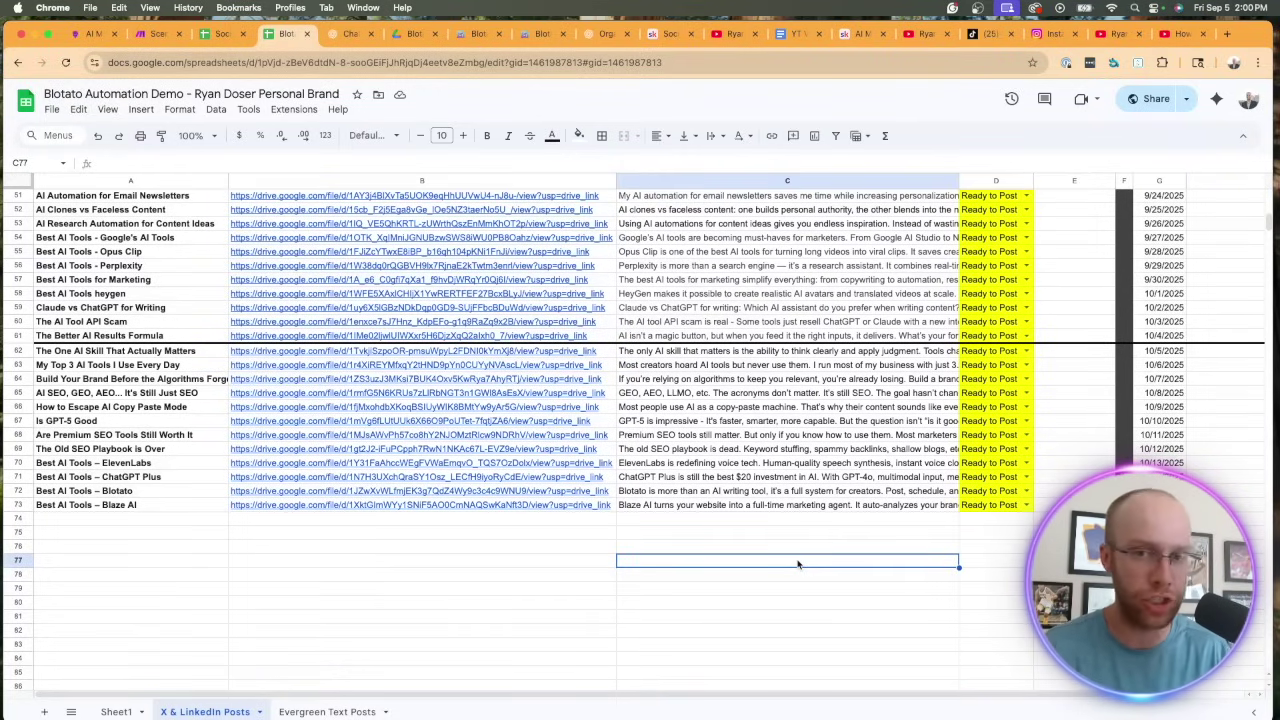
{"action": "scroll", "coordinate": [798, 564], "scroll_direction": "up", "scroll_amount": 5}
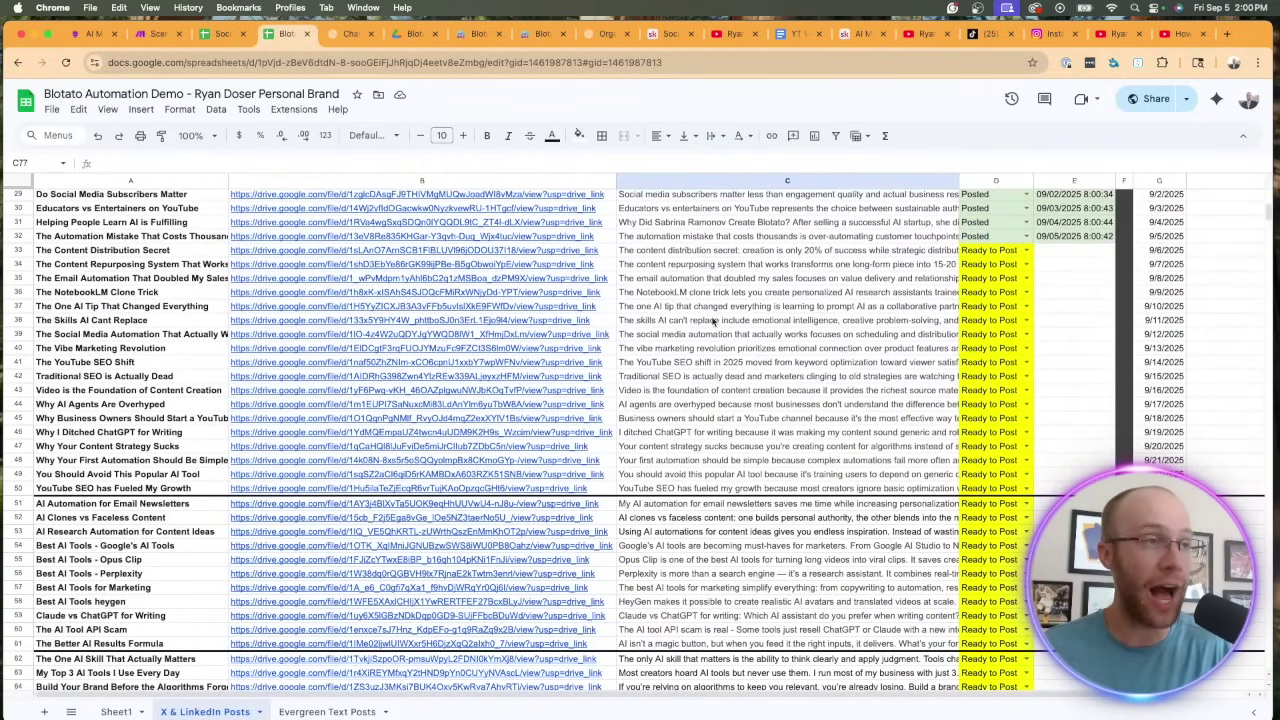
Step: Check the caption and Posted Date cell of The Content Distribution Secret row, and the video link in B32
{"action": "left_click", "coordinate": [720, 253]}
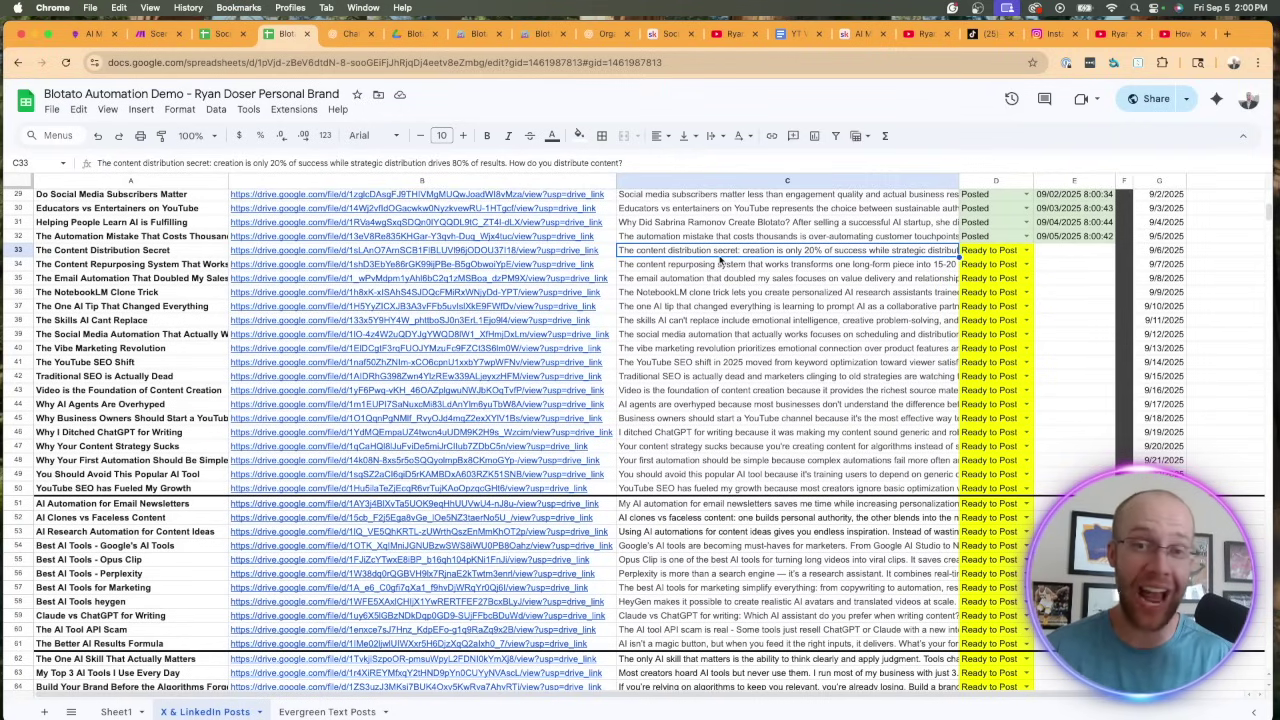
{"action": "double_click", "coordinate": [672, 250]}
{"action": "left_click", "coordinate": [697, 294]}
{"action": "left_click", "coordinate": [452, 237]}
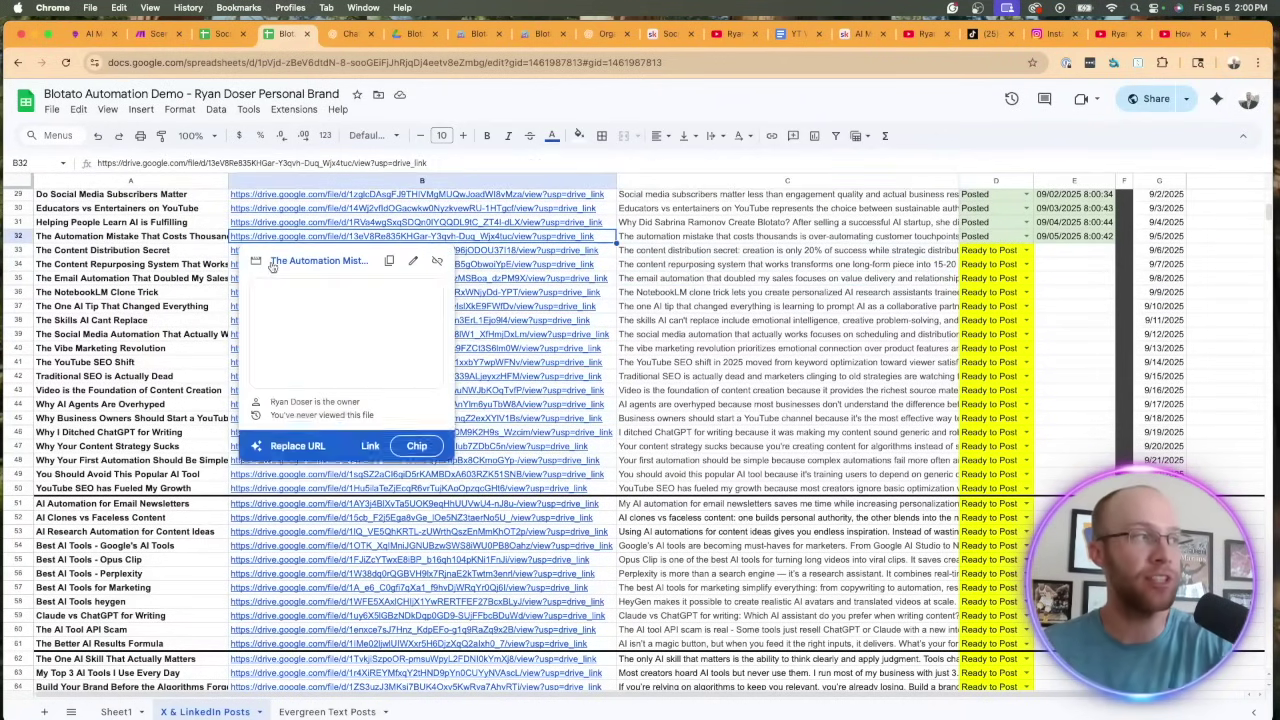
{"action": "left_click", "coordinate": [152, 292]}
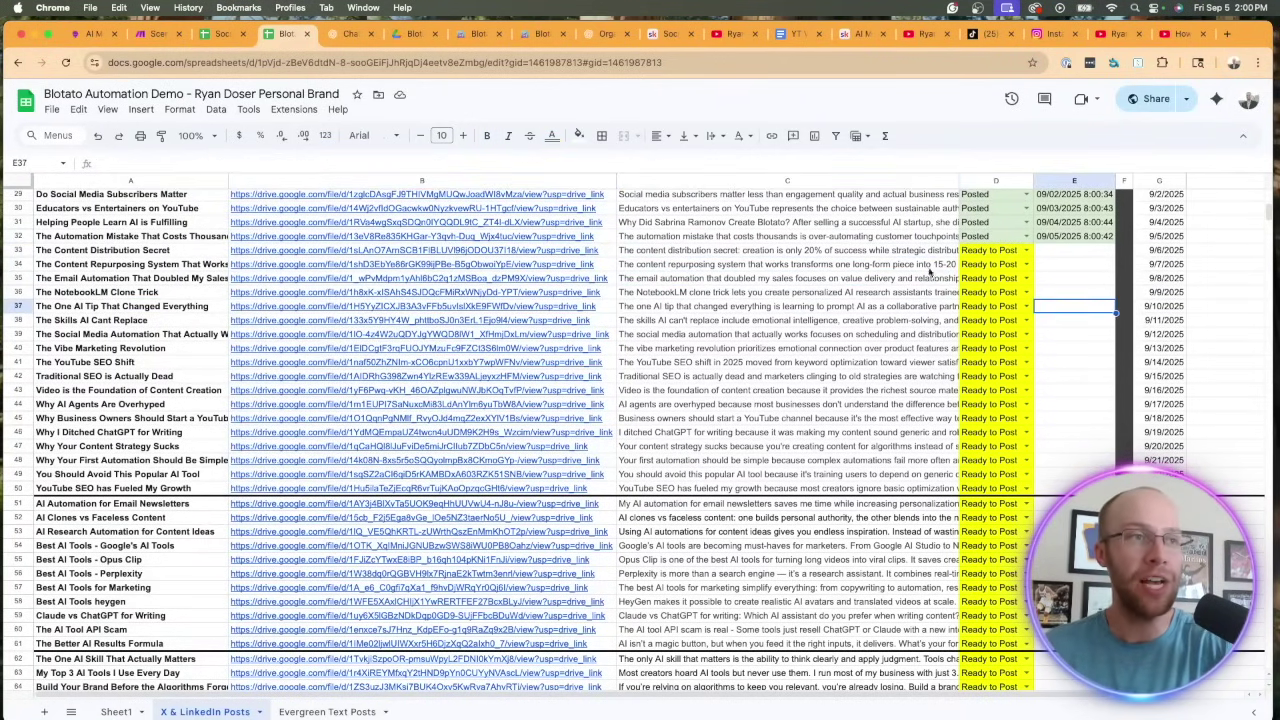
{"action": "left_click", "coordinate": [1062, 254]}
Step: Look over the titles, captions and statuses of the last queued posts in the X & LinkedIn Posts sheet
{"action": "scroll", "coordinate": [1062, 257], "scroll_direction": "down", "scroll_amount": 10}
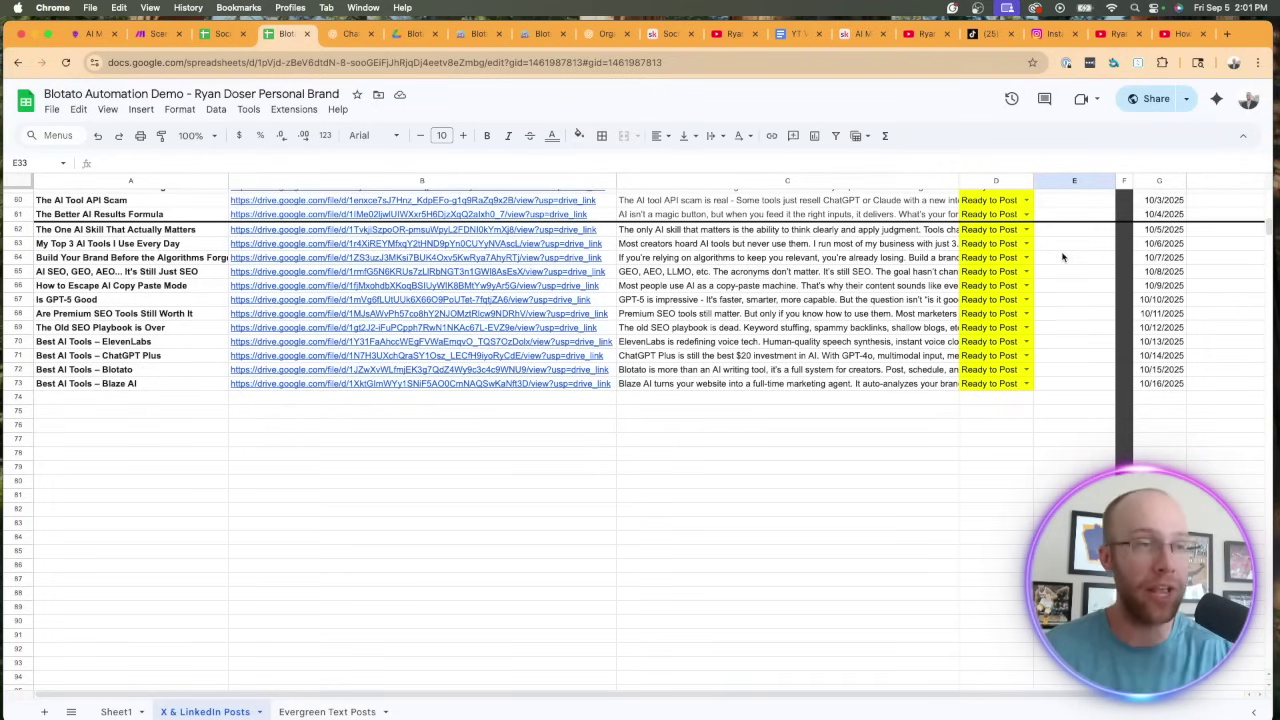
{"action": "left_click", "coordinate": [652, 492]}
{"action": "scroll", "coordinate": [687, 497], "scroll_direction": "up", "scroll_amount": 3}
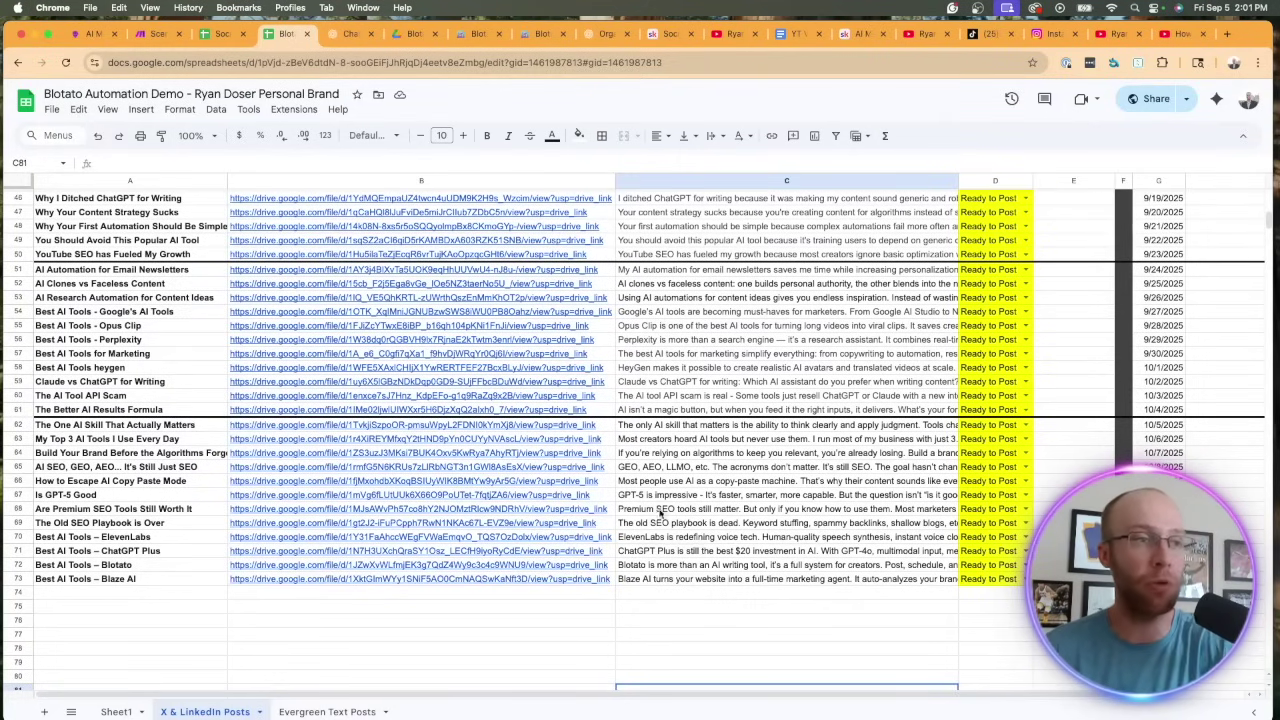
{"action": "left_click", "coordinate": [738, 520]}
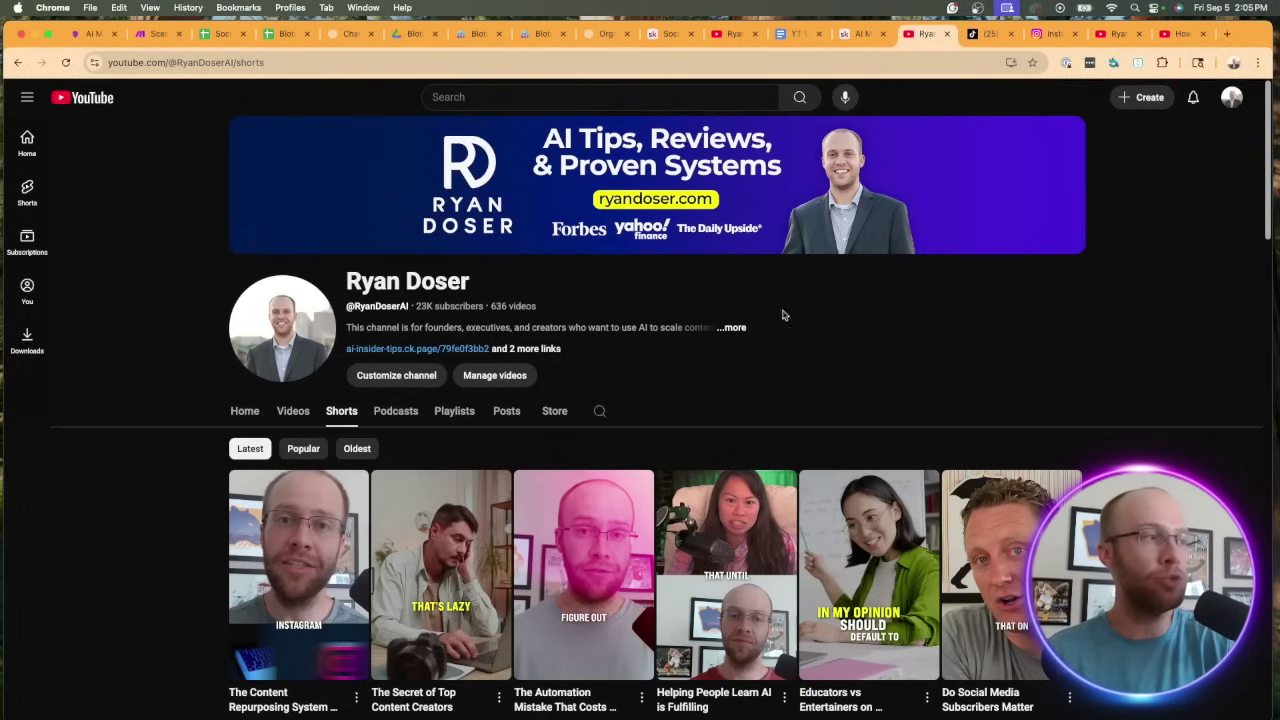
Step: Browse the published Shorts and their view counts on the YouTube channel
{"action": "scroll", "coordinate": [405, 415], "scroll_direction": "down", "scroll_amount": 5}
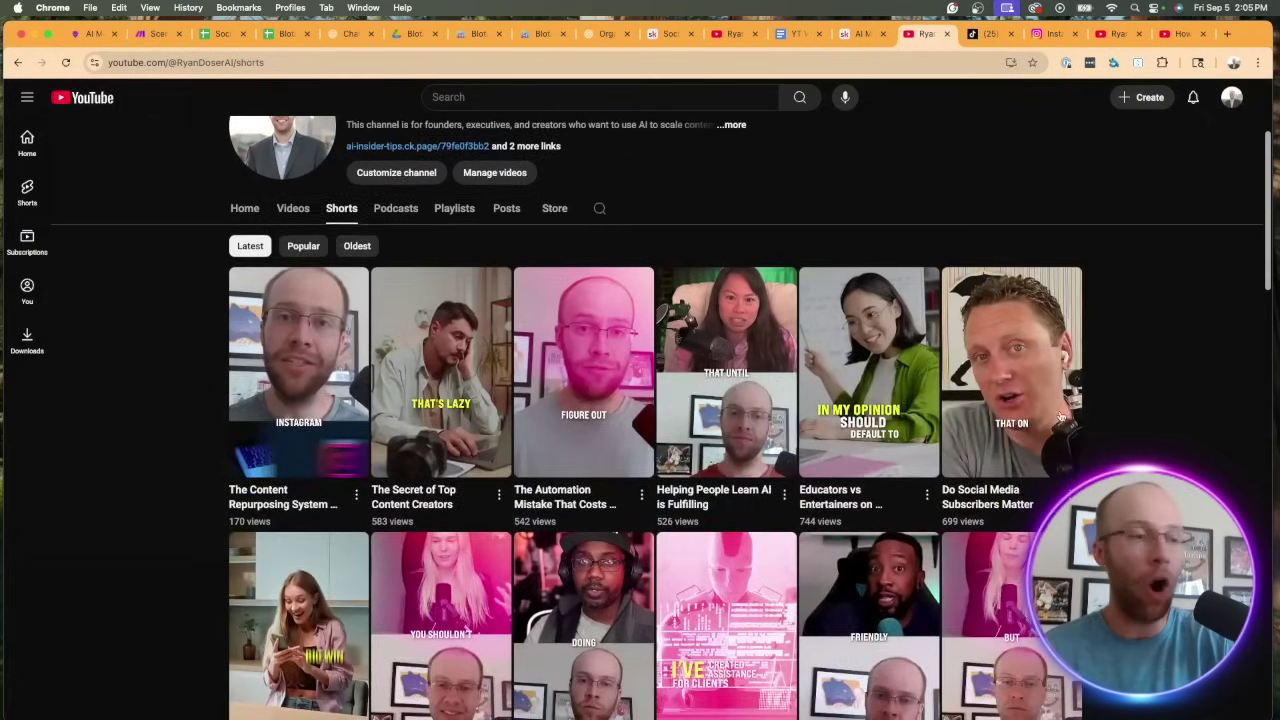
{"action": "scroll", "coordinate": [1089, 354], "scroll_direction": "down", "scroll_amount": 5}
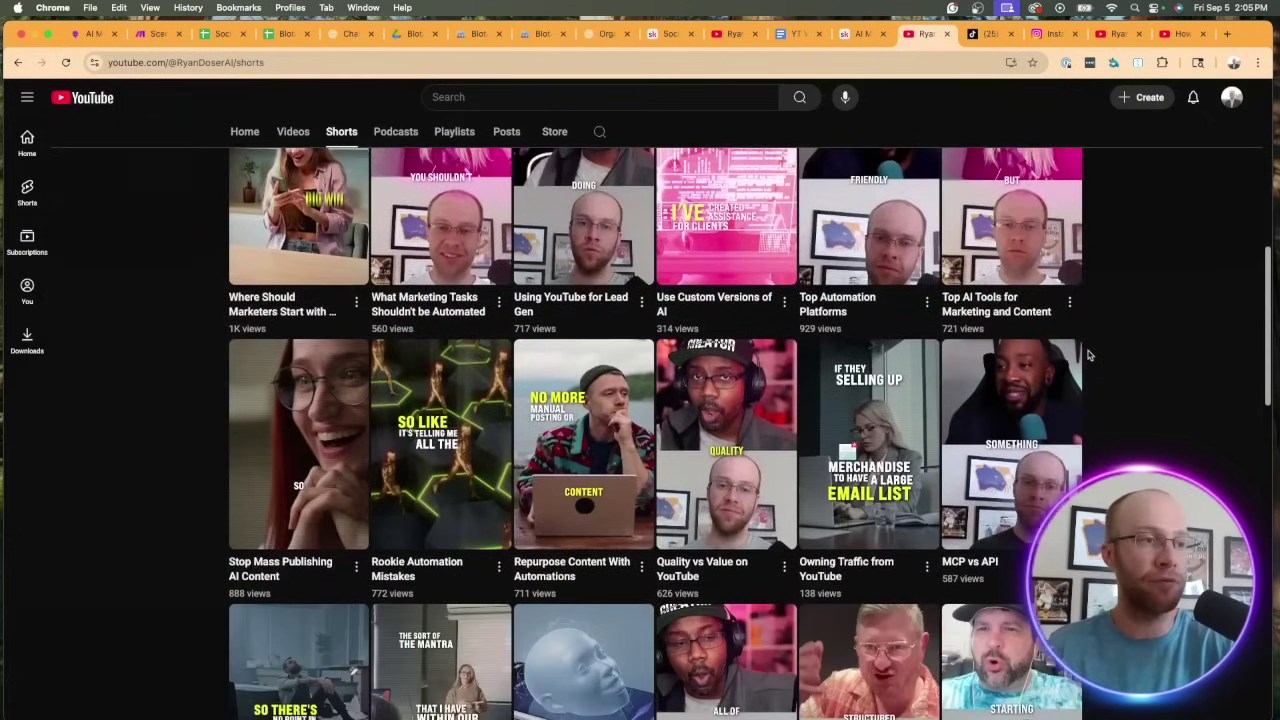
{"action": "scroll", "coordinate": [1089, 354], "scroll_direction": "down", "scroll_amount": 1}
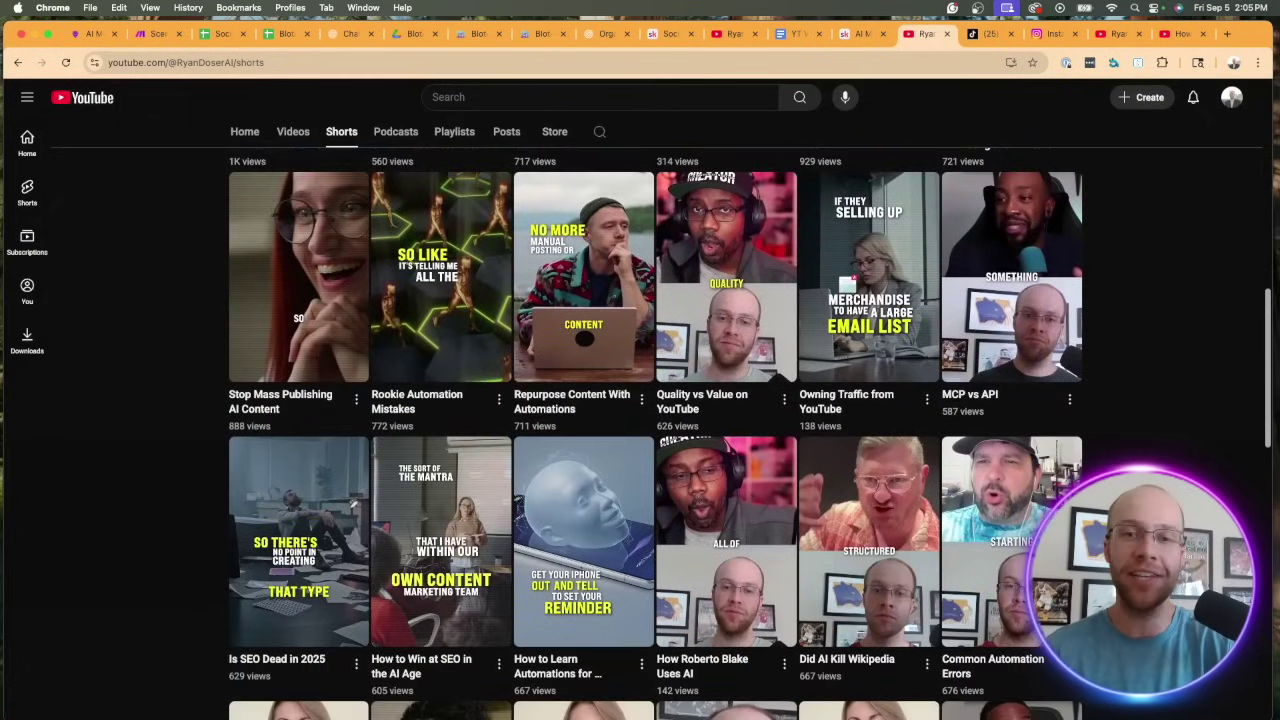
{"action": "scroll", "coordinate": [700, 430], "scroll_direction": "up", "scroll_amount": 1}
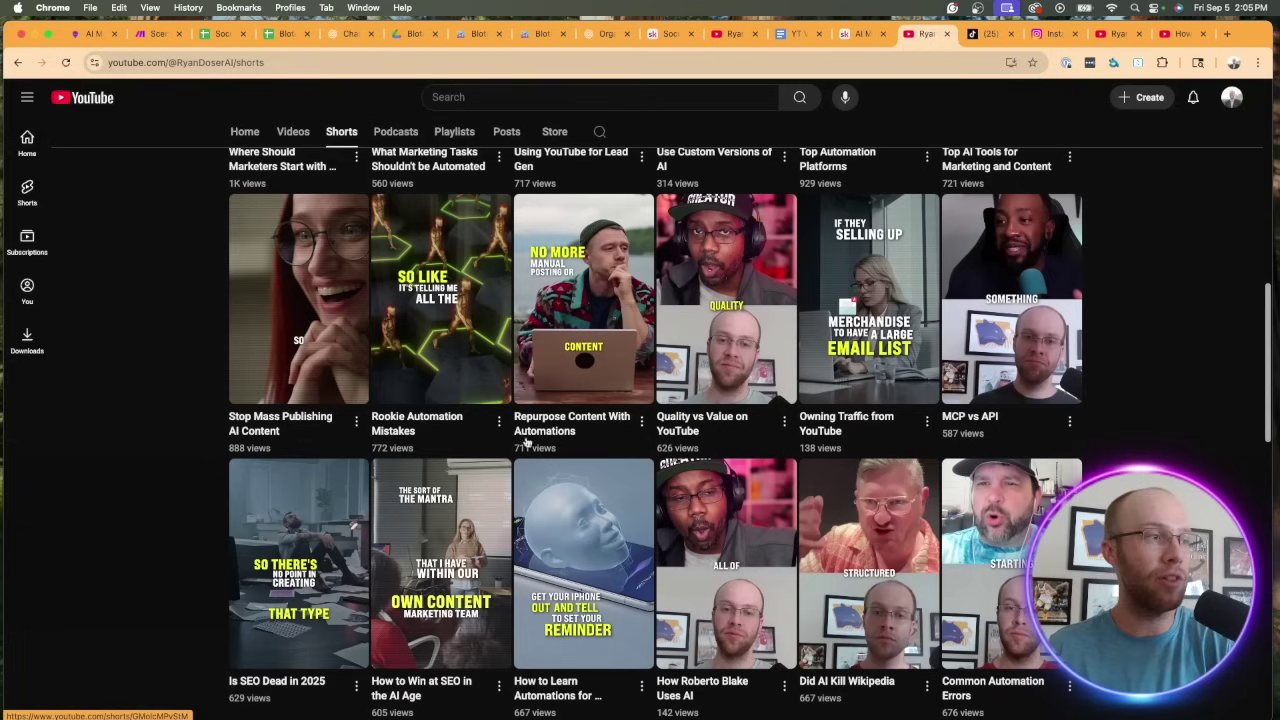
{"action": "scroll", "coordinate": [1033, 376], "scroll_direction": "up", "scroll_amount": 6}
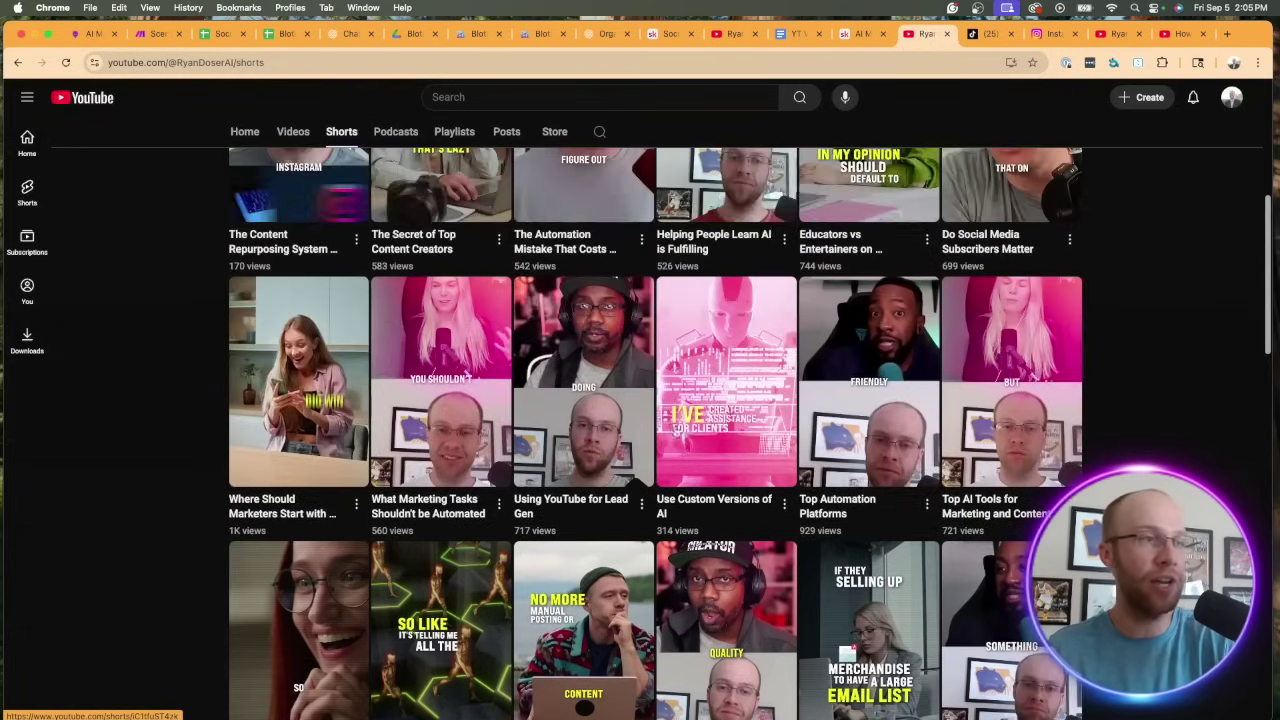
{"action": "scroll", "coordinate": [856, 408], "scroll_direction": "down", "scroll_amount": 10}
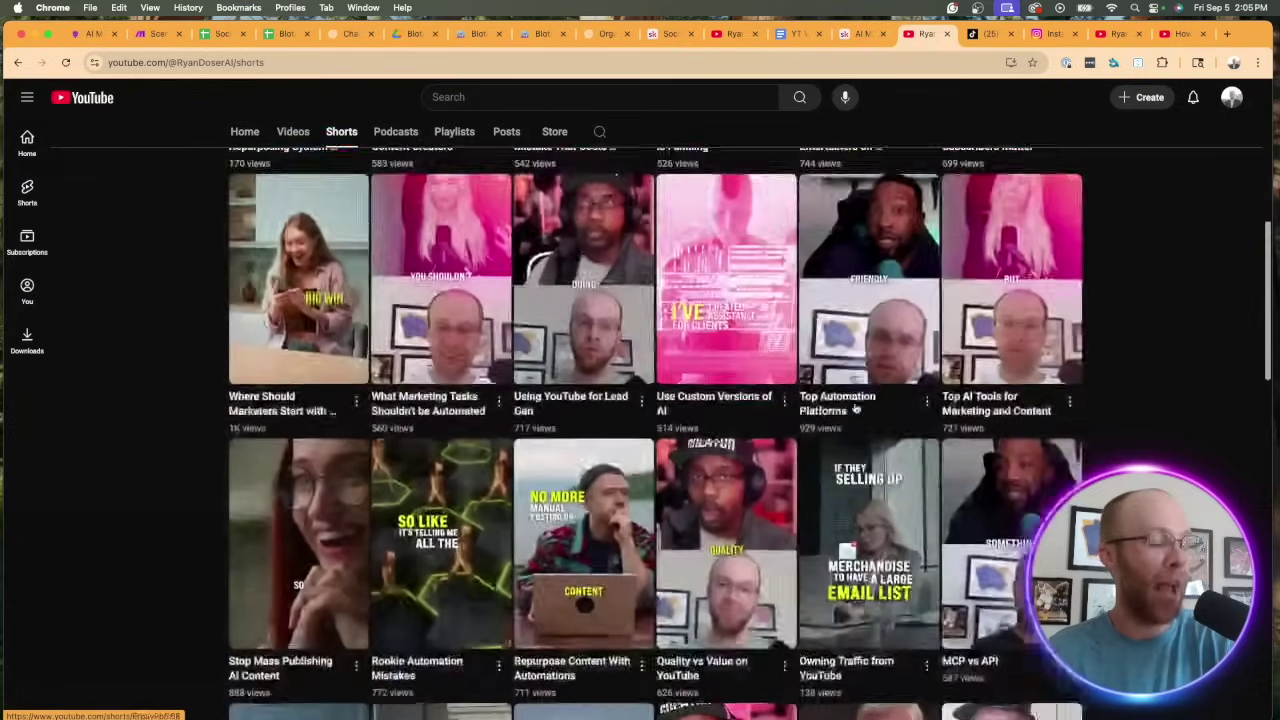
{"action": "scroll", "coordinate": [856, 408], "scroll_direction": "down", "scroll_amount": 3}
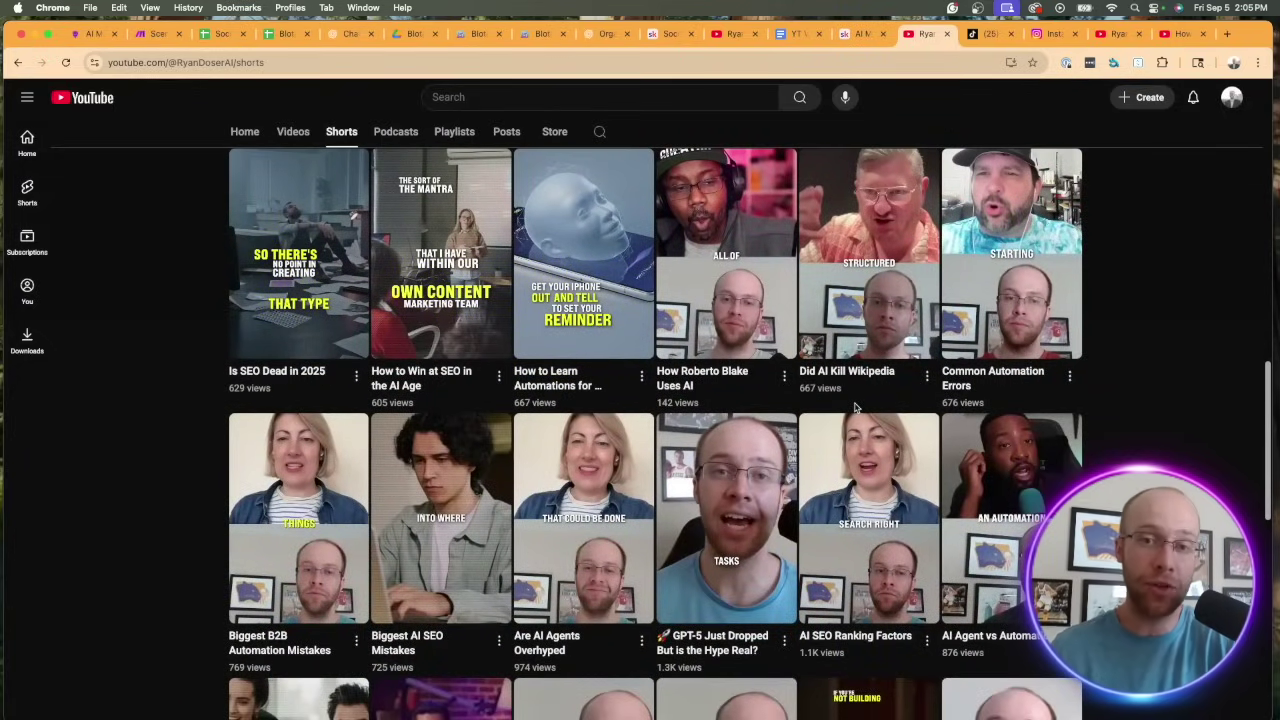
{"action": "scroll", "coordinate": [860, 400], "scroll_direction": "down", "scroll_amount": 10}
{"action": "scroll", "coordinate": [863, 390], "scroll_direction": "up", "scroll_amount": 5}
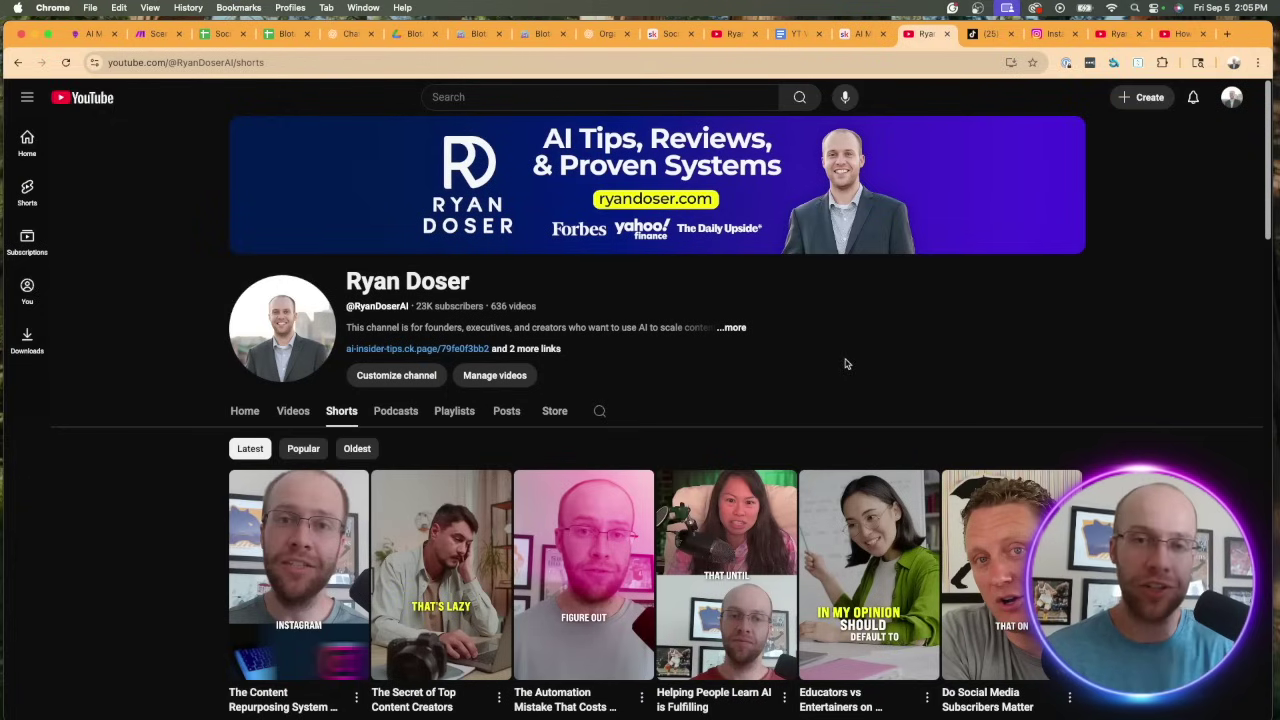
Step: Switch to the TikTok profile and browse its published videos and their view counts
{"action": "left_click", "coordinate": [988, 34]}
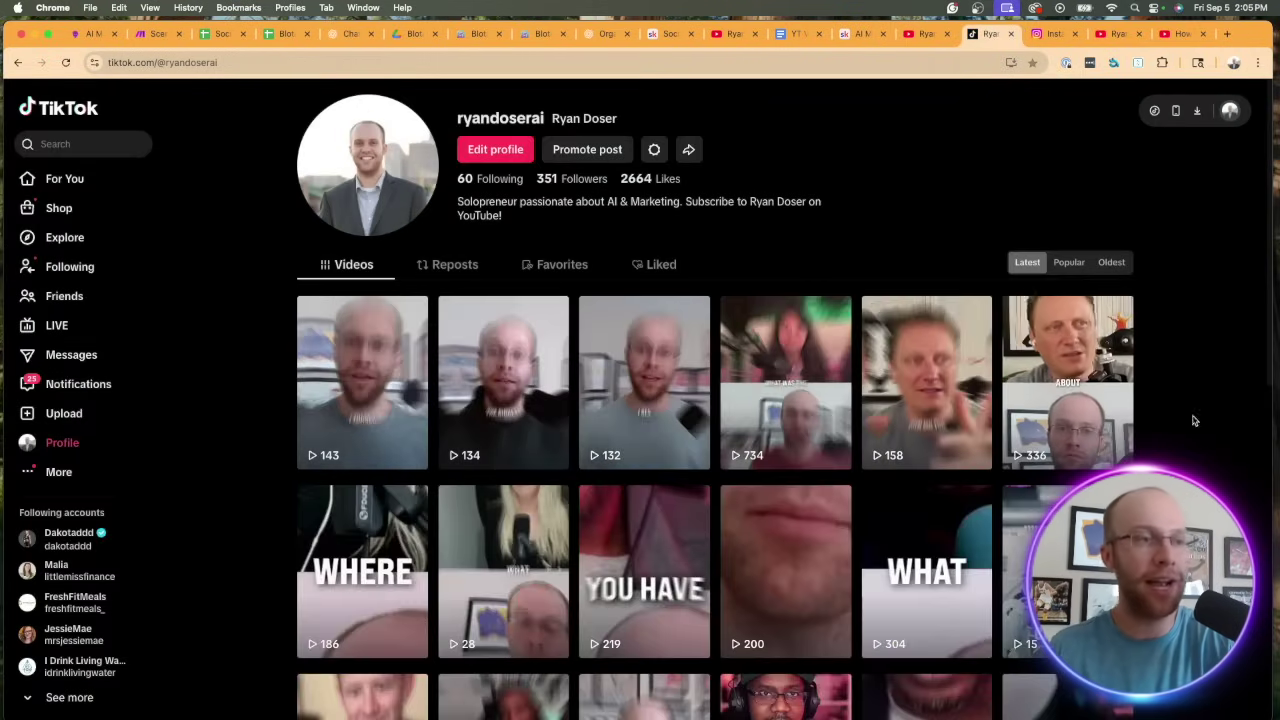
{"action": "scroll", "coordinate": [1192, 400], "scroll_direction": "down", "scroll_amount": 3}
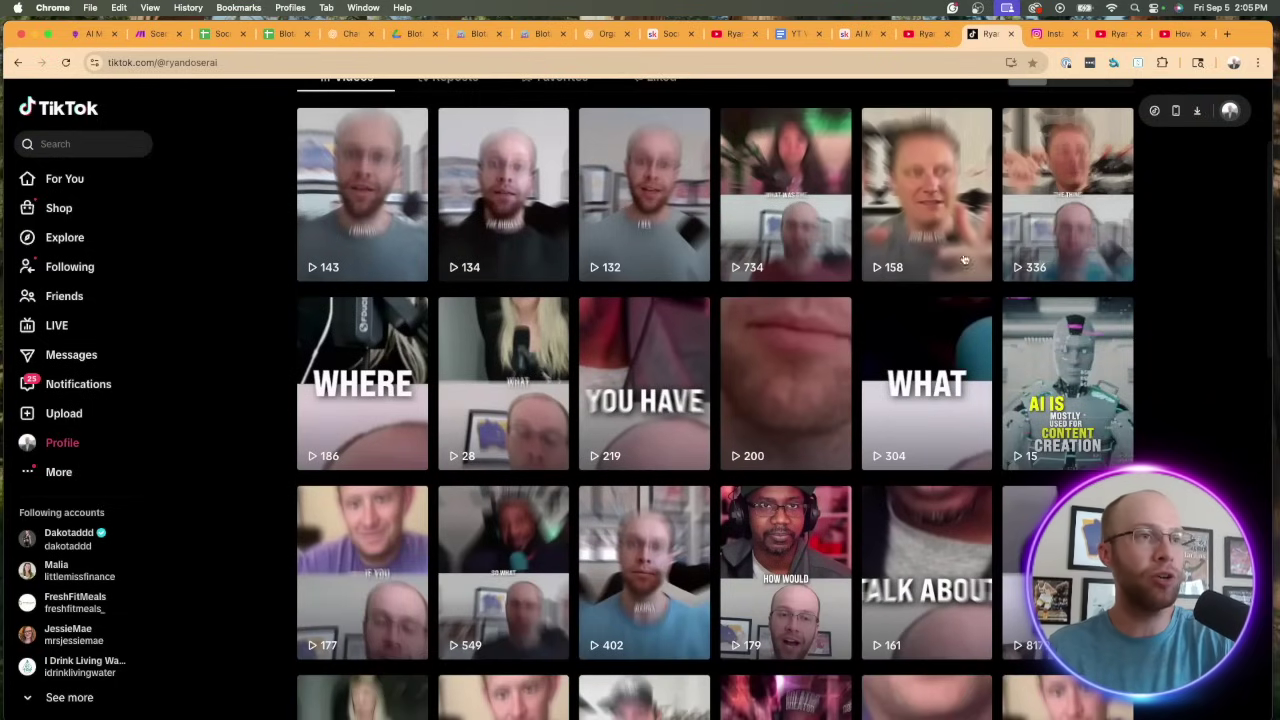
{"action": "scroll", "coordinate": [640, 330], "scroll_direction": "down", "scroll_amount": 4}
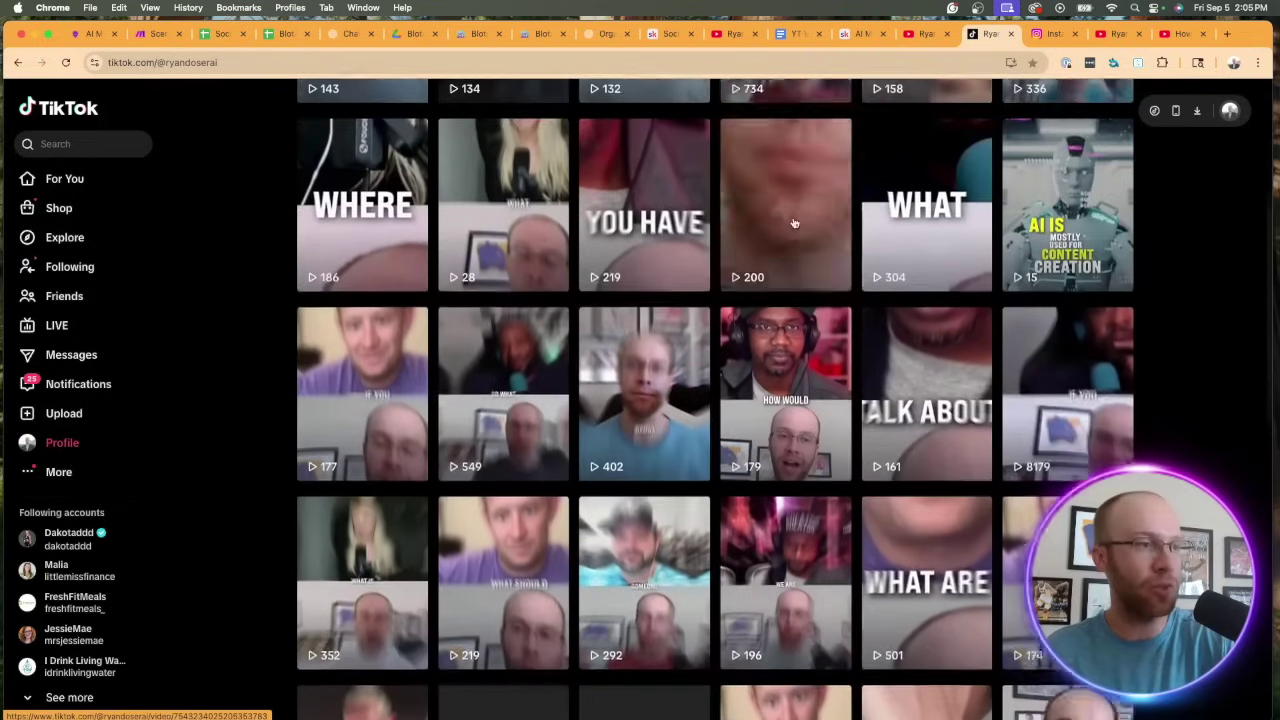
{"action": "scroll", "coordinate": [610, 357], "scroll_direction": "down", "scroll_amount": 5}
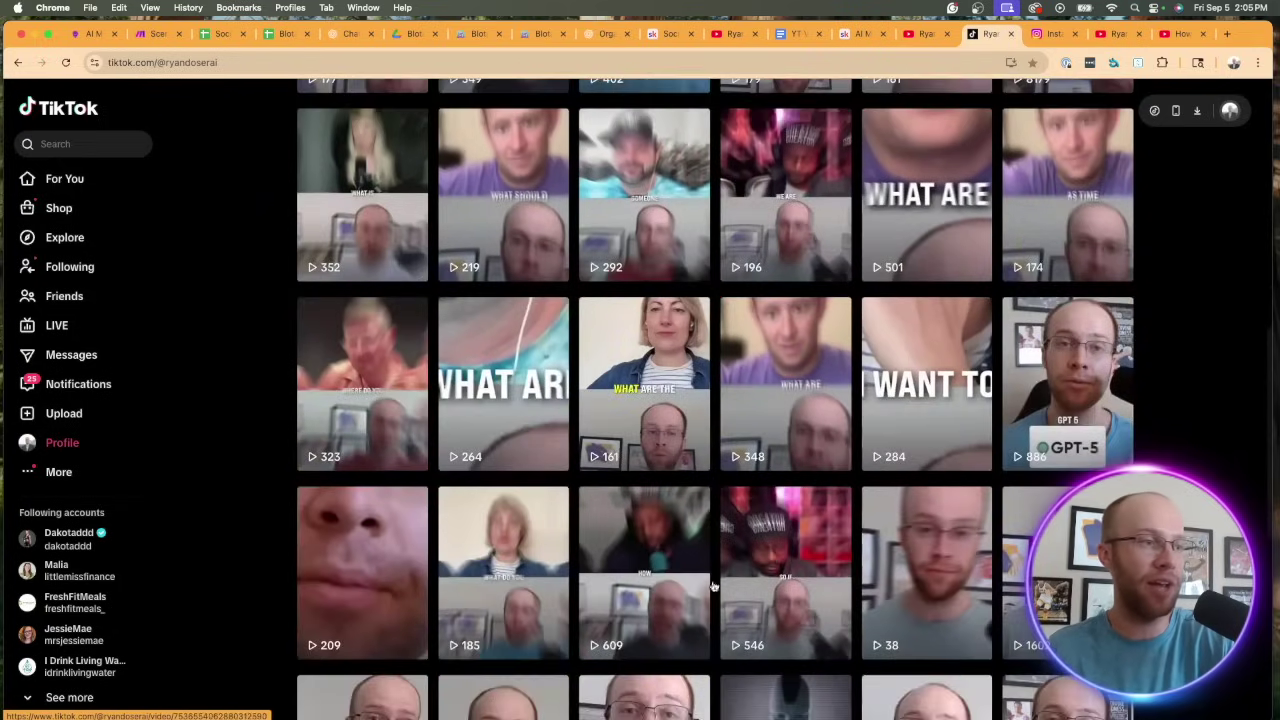
{"action": "scroll", "coordinate": [686, 486], "scroll_direction": "down", "scroll_amount": 5}
{"action": "scroll", "coordinate": [686, 486], "scroll_direction": "up", "scroll_amount": 15}
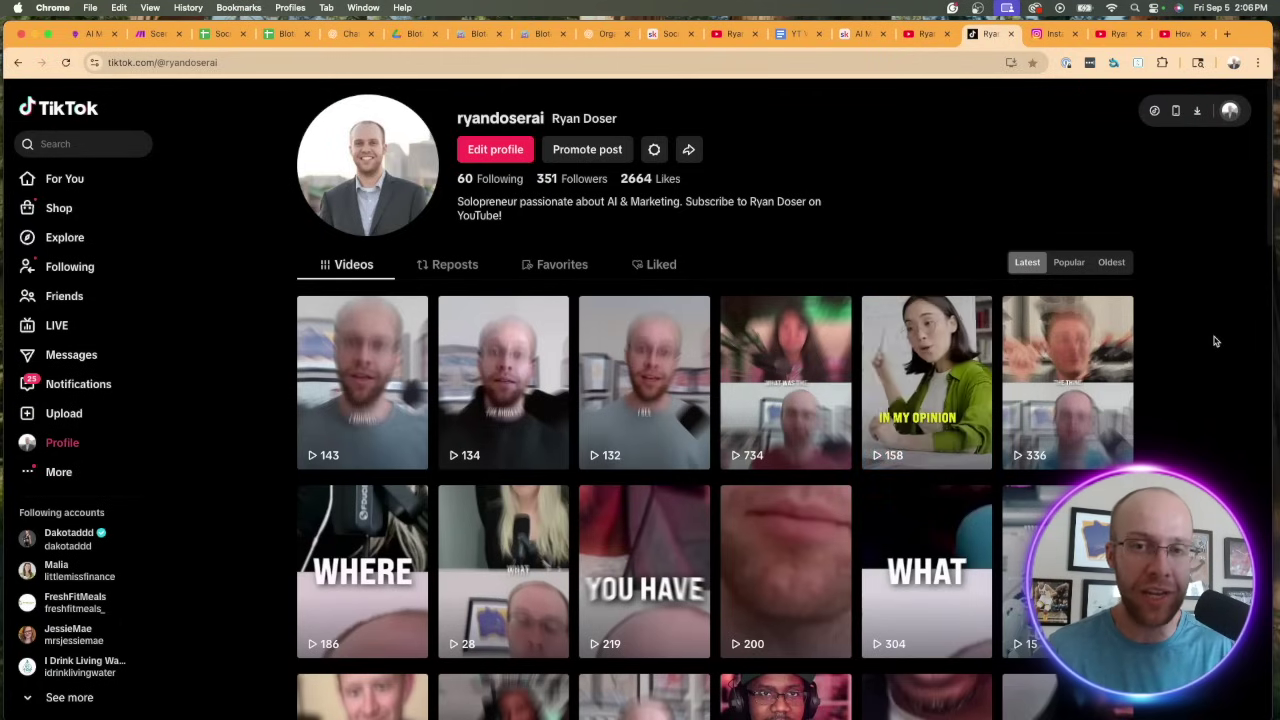
Step: Switch to the Instagram profile and look through its published reels
{"action": "left_click", "coordinate": [1046, 35]}
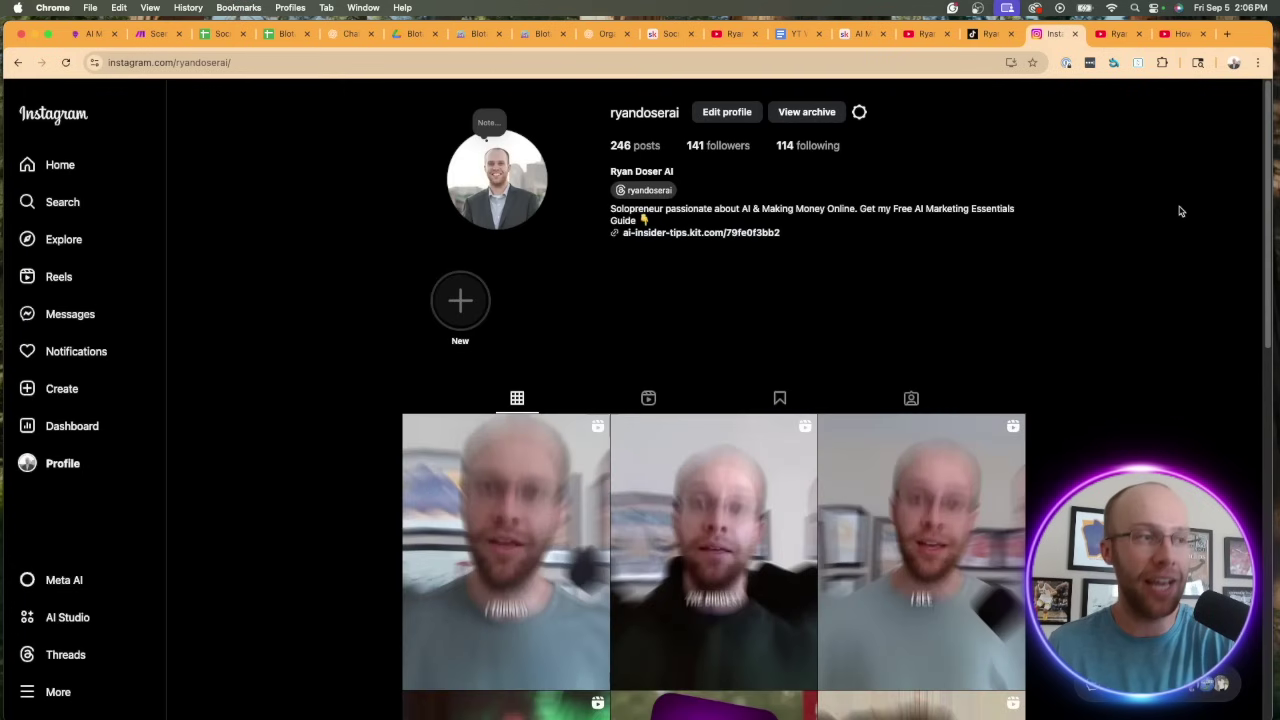
{"action": "scroll", "coordinate": [1151, 300], "scroll_direction": "down", "scroll_amount": 10}
{"action": "scroll", "coordinate": [843, 329], "scroll_direction": "up", "scroll_amount": 15}
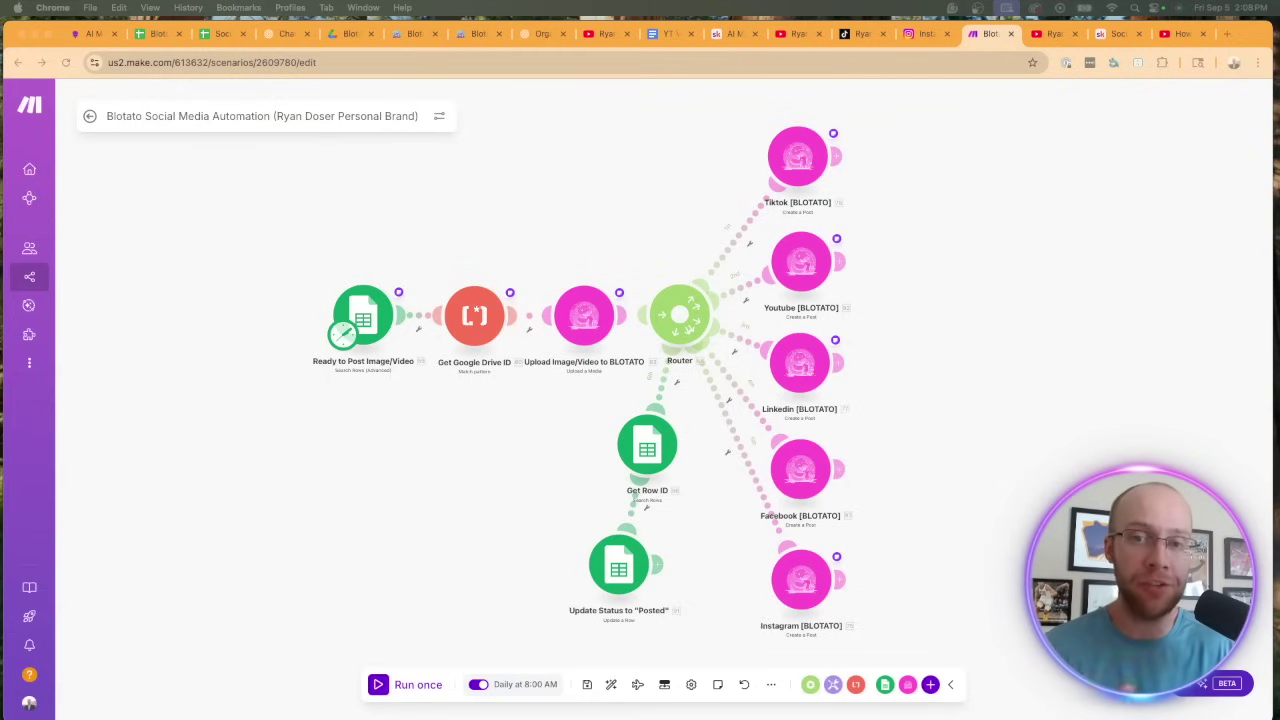
Step: View the Social Media Automation (Full System) lesson and the AI Marketing Insiders community page on Skool, and return to the YouTube channel's videos
{"action": "left_click", "coordinate": [1054, 33]}
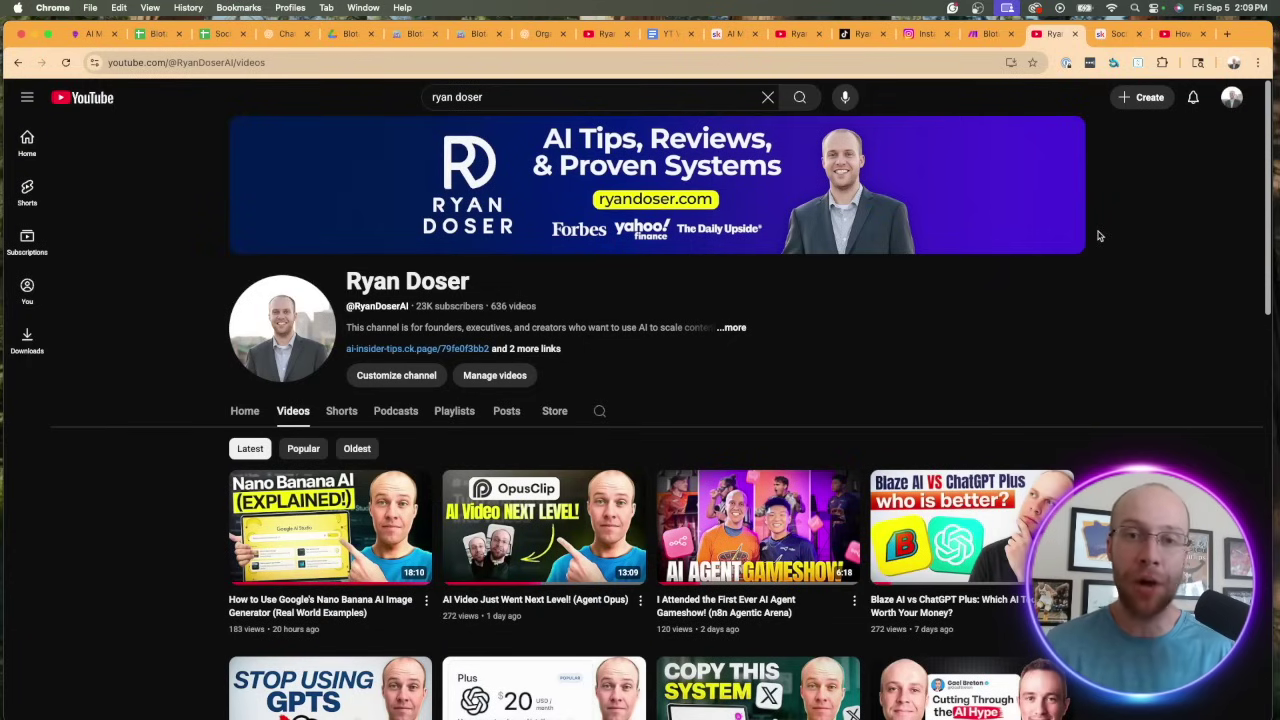
{"action": "left_click", "coordinate": [1112, 34]}
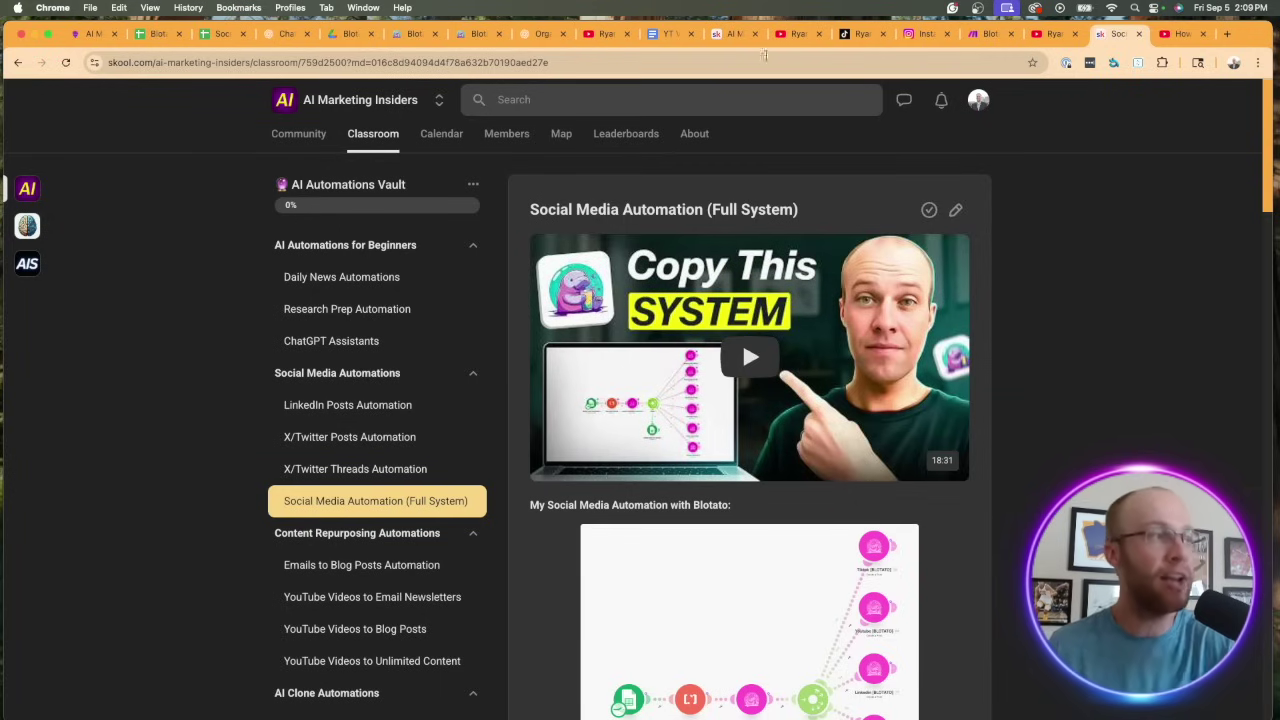
{"action": "scroll", "coordinate": [329, 520], "scroll_direction": "down", "scroll_amount": 5}
{"action": "scroll", "coordinate": [445, 465], "scroll_direction": "up", "scroll_amount": 2}
{"action": "scroll", "coordinate": [445, 465], "scroll_direction": "up", "scroll_amount": 3}
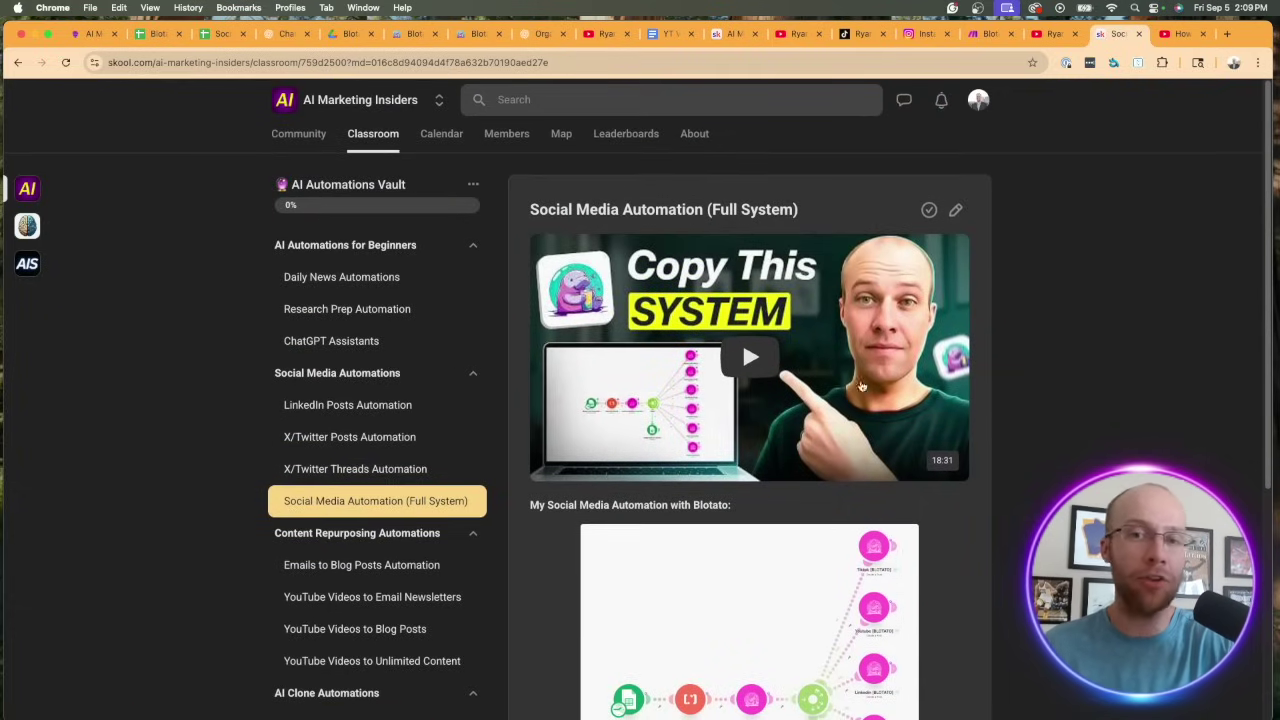
{"action": "left_click", "coordinate": [298, 133]}
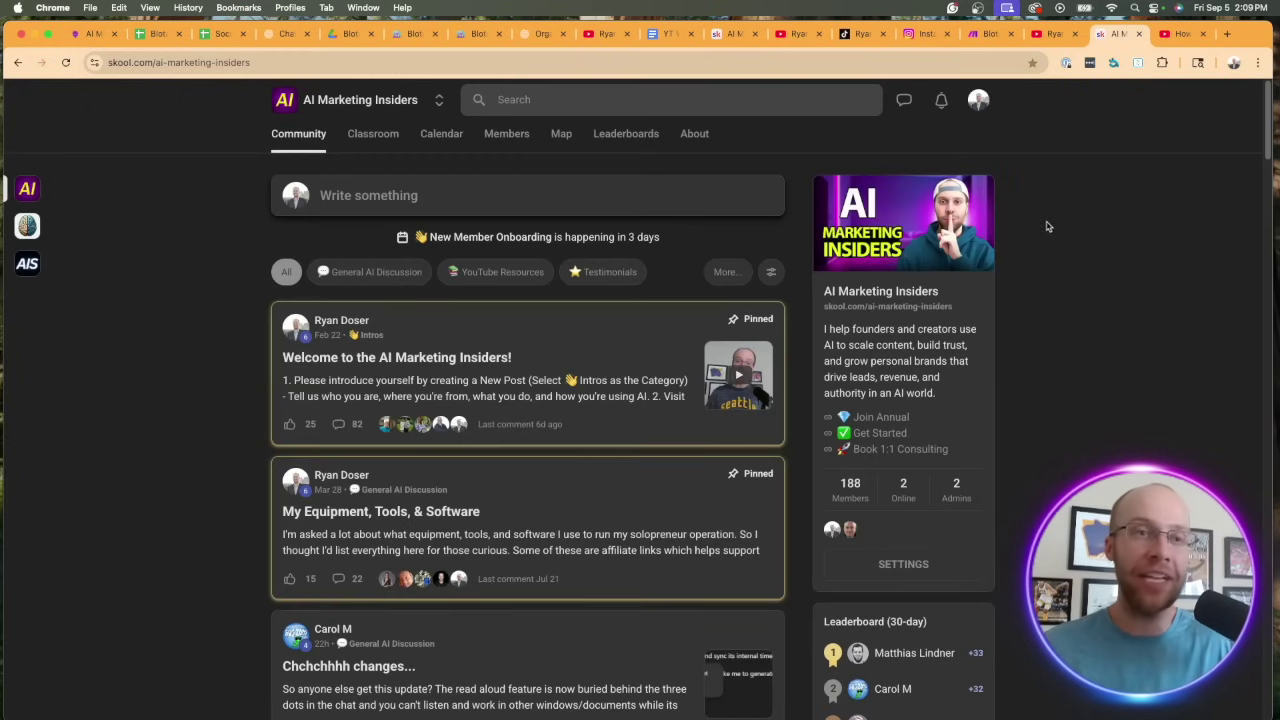
{"action": "left_click", "coordinate": [1055, 34]}
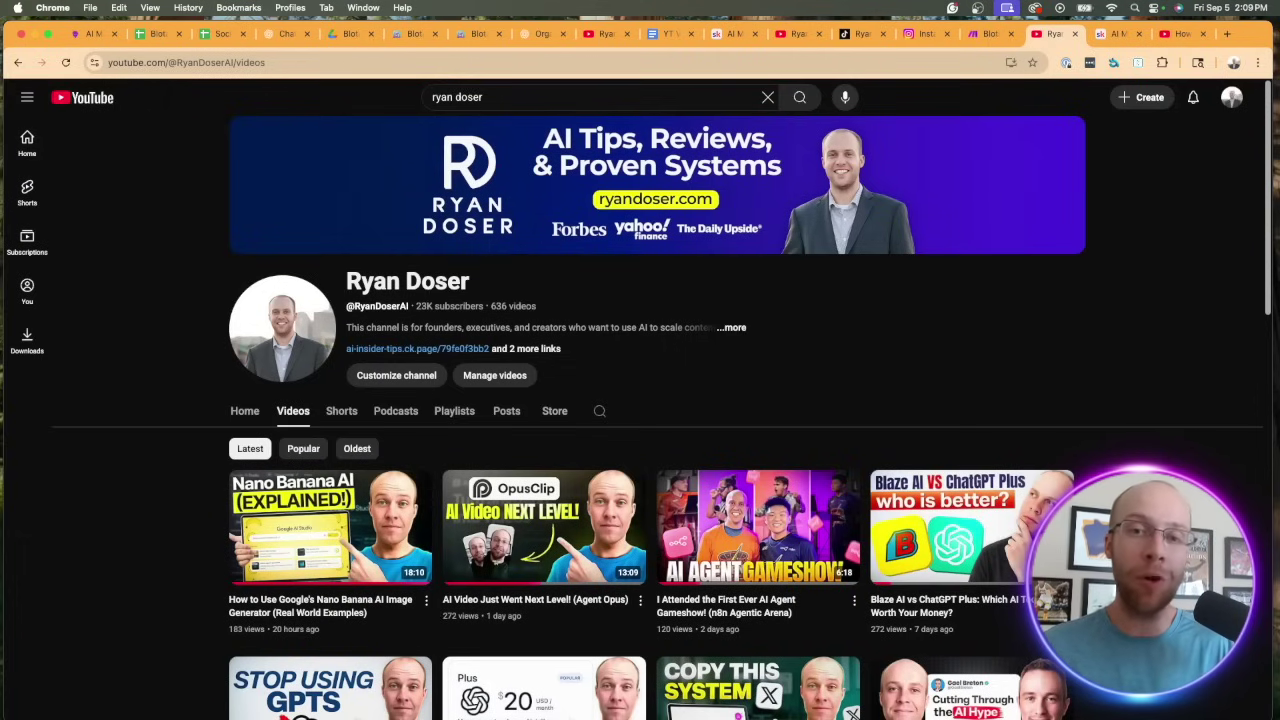